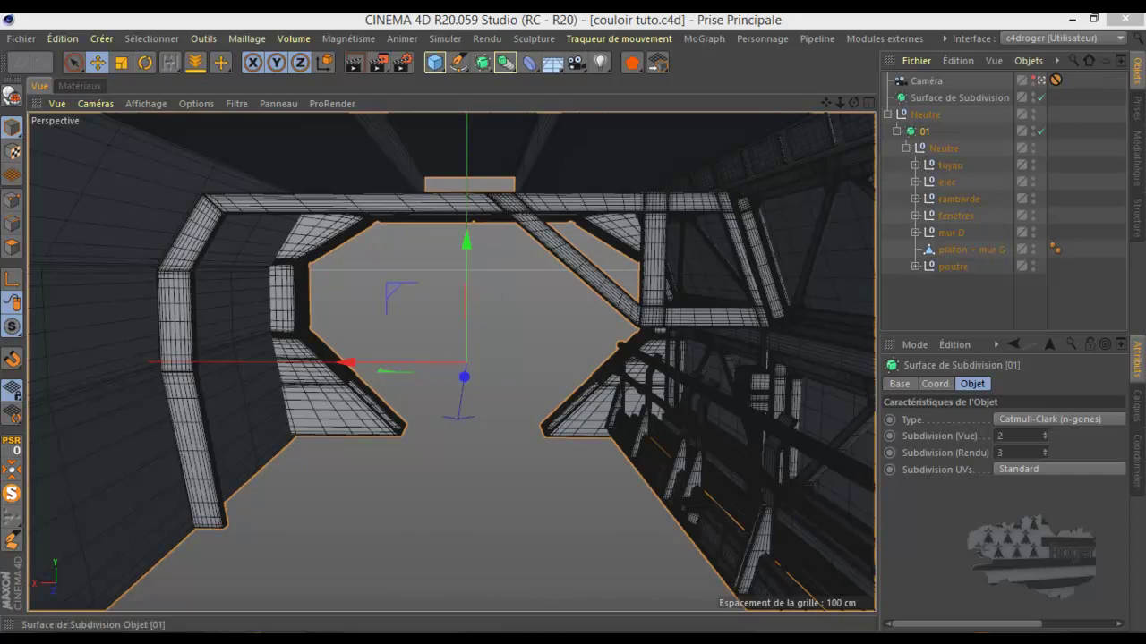
# - View the reference render of the finished corridor and return to the scene
pyautogui.moveTo(1145, 219); pyautogui.dragTo(528, 15)
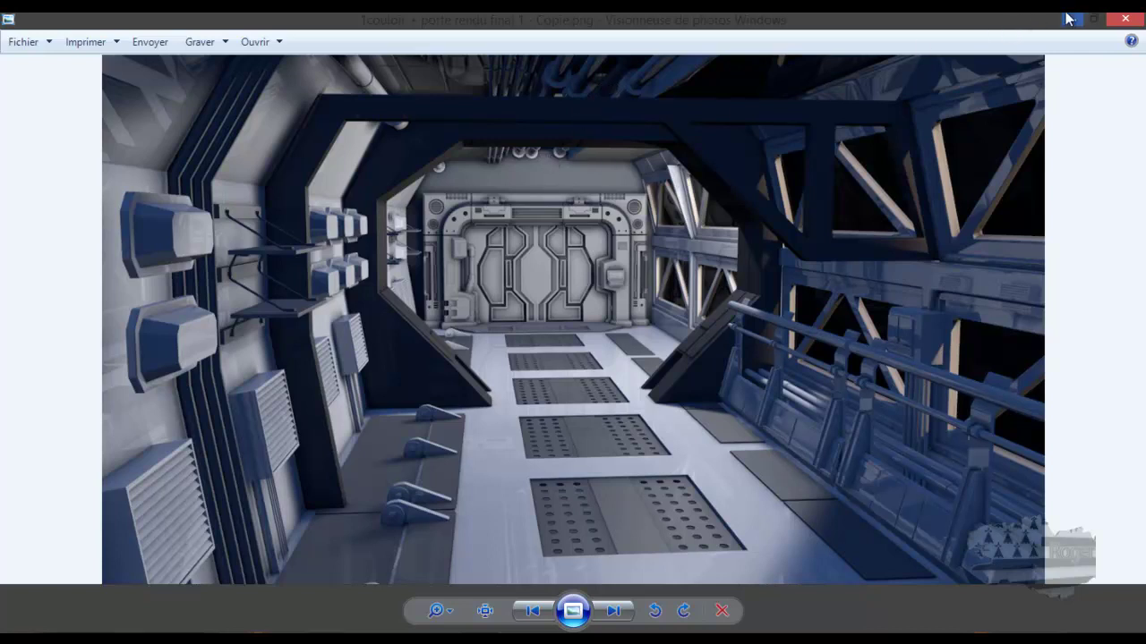
pyautogui.click(1093, 18)
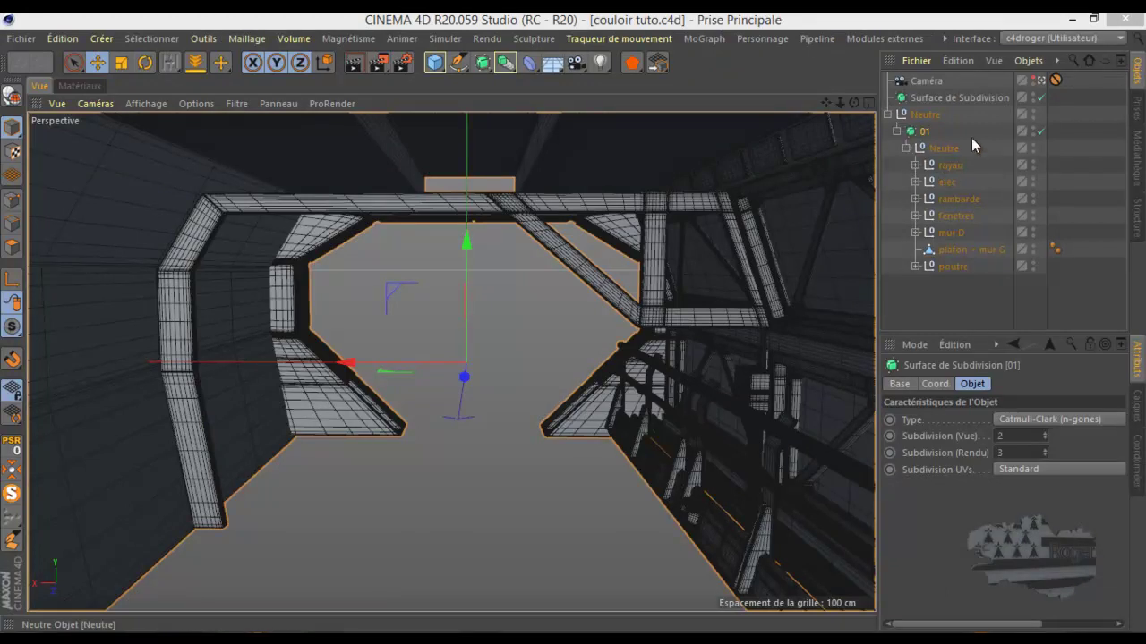
# - Disable the 01 subdivision surface and leave the Caméra view for the free perspective view
pyautogui.click(1039, 130)
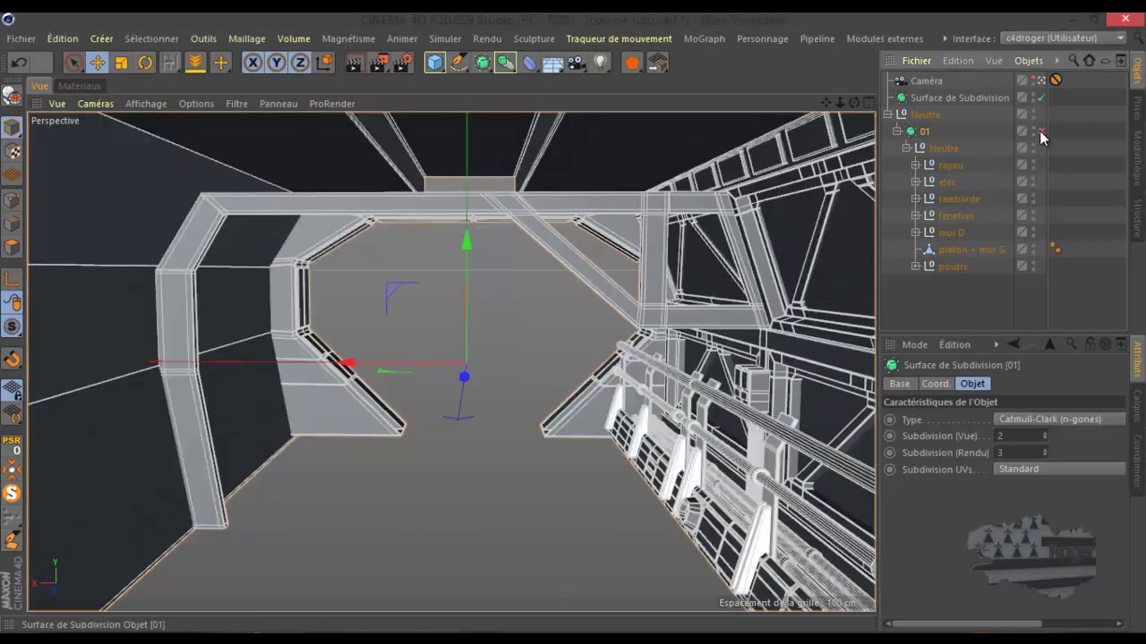
pyautogui.click(1040, 80)
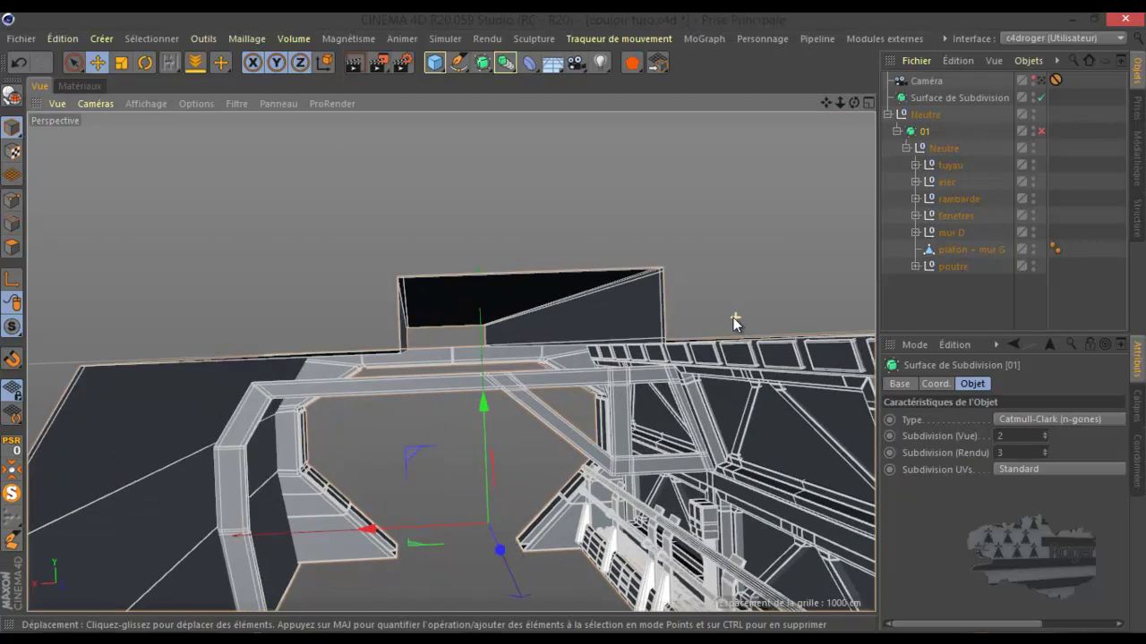
# - Add a cylinder while working in the back view and set its orientation to -Z
pyautogui.middleClick(551, 411)
pyautogui.middleClick(540, 423)
pyautogui.scroll(-5, 528, 424)
pyautogui.scroll(-8, 466, 407)
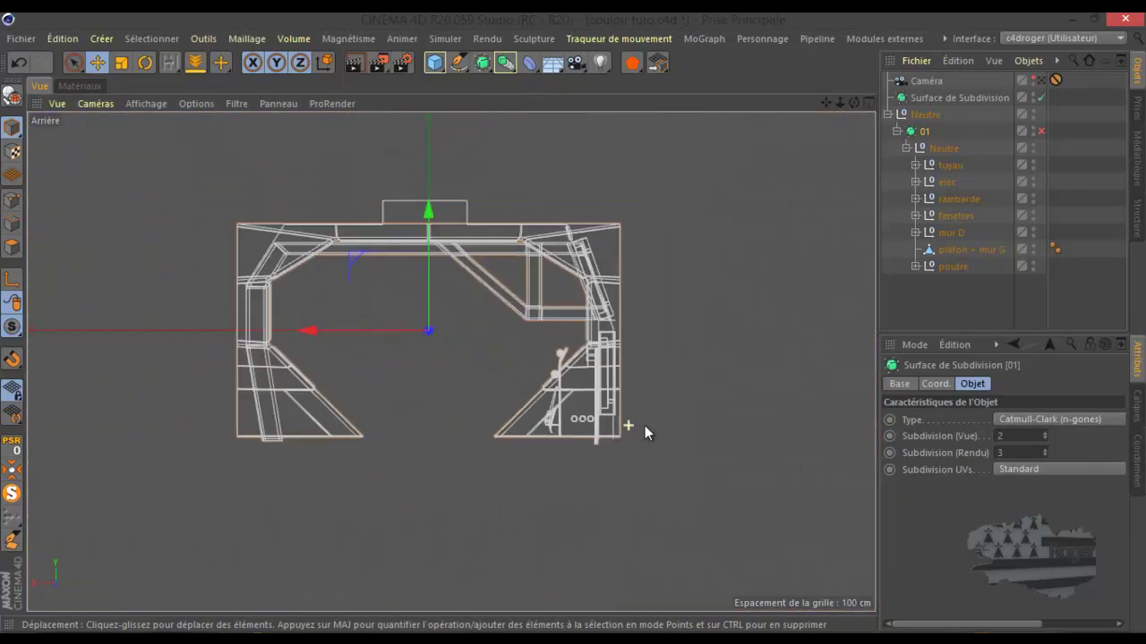
pyautogui.scroll(6, 474, 239)
pyautogui.scroll(-2, 474, 241)
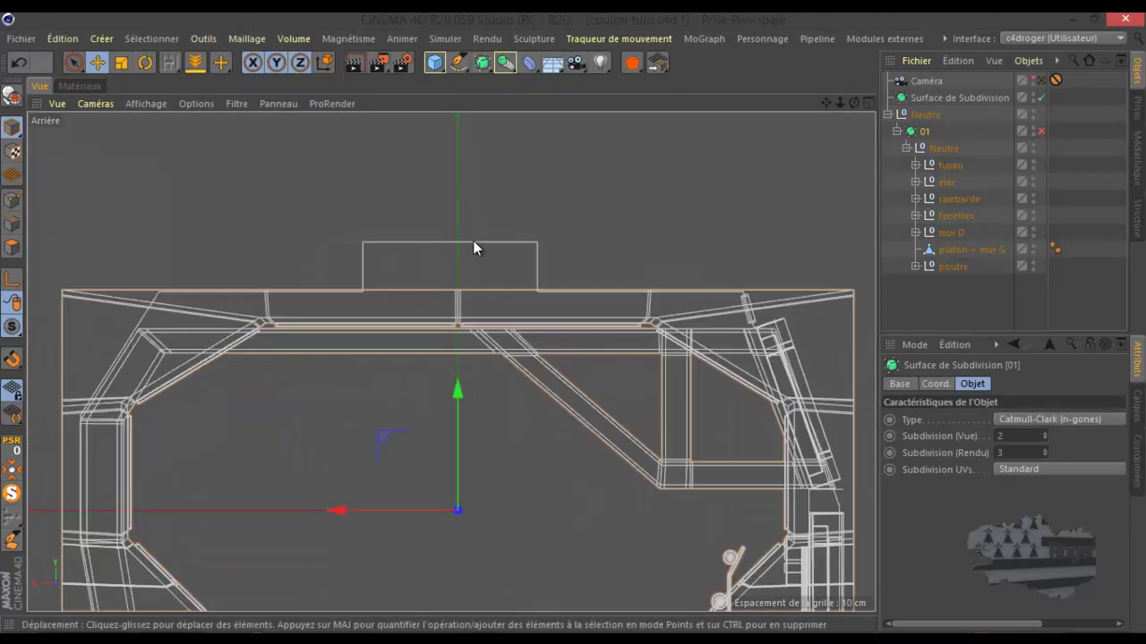
pyautogui.scroll(-3, 488, 170)
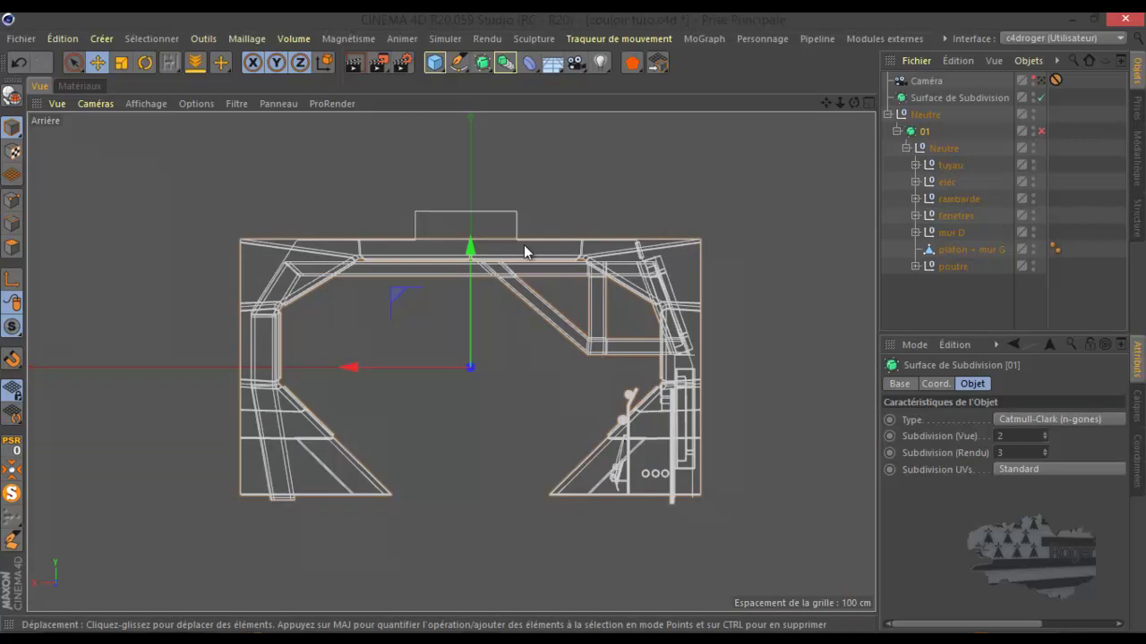
pyautogui.scroll(5, 445, 201)
pyautogui.moveTo(434, 61); pyautogui.dragTo(859, 83)
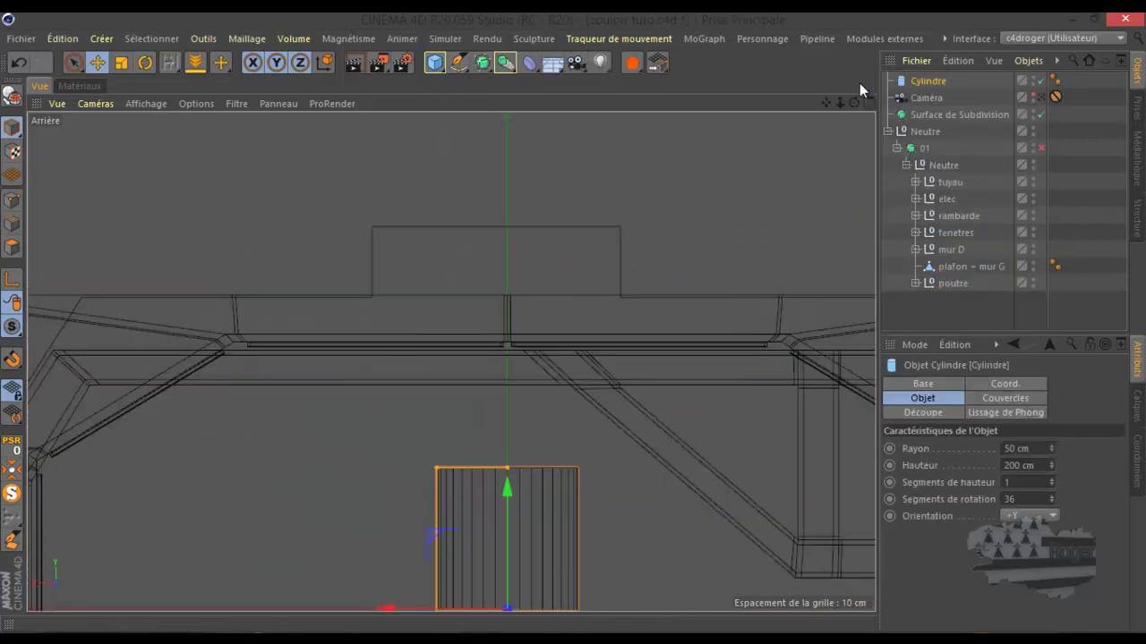
pyautogui.click(1036, 516)
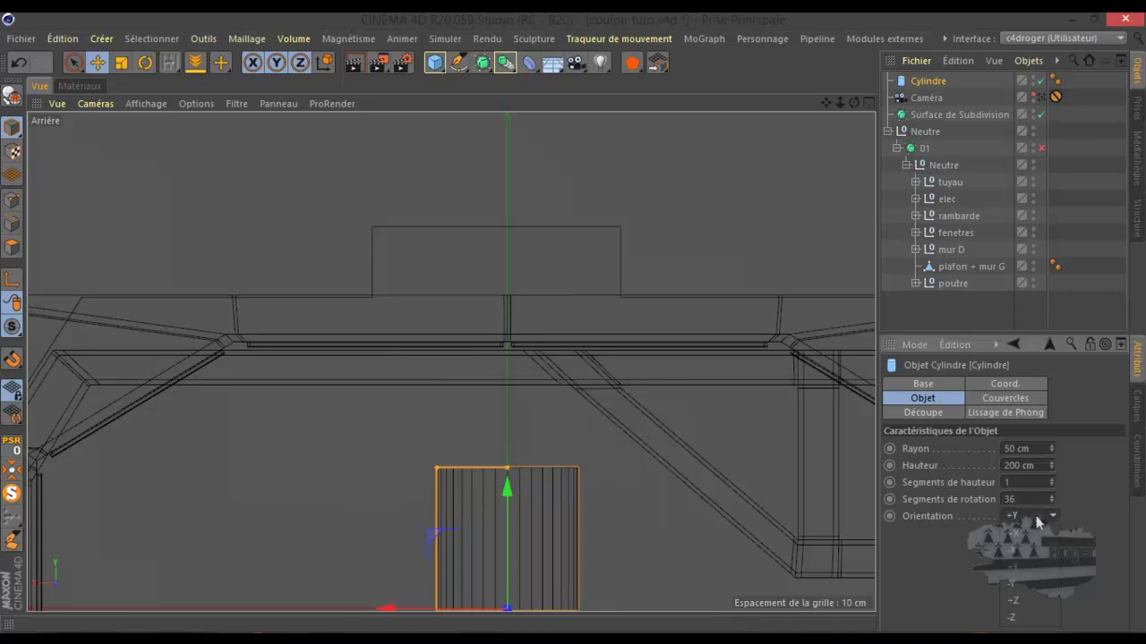
pyautogui.click(1012, 617)
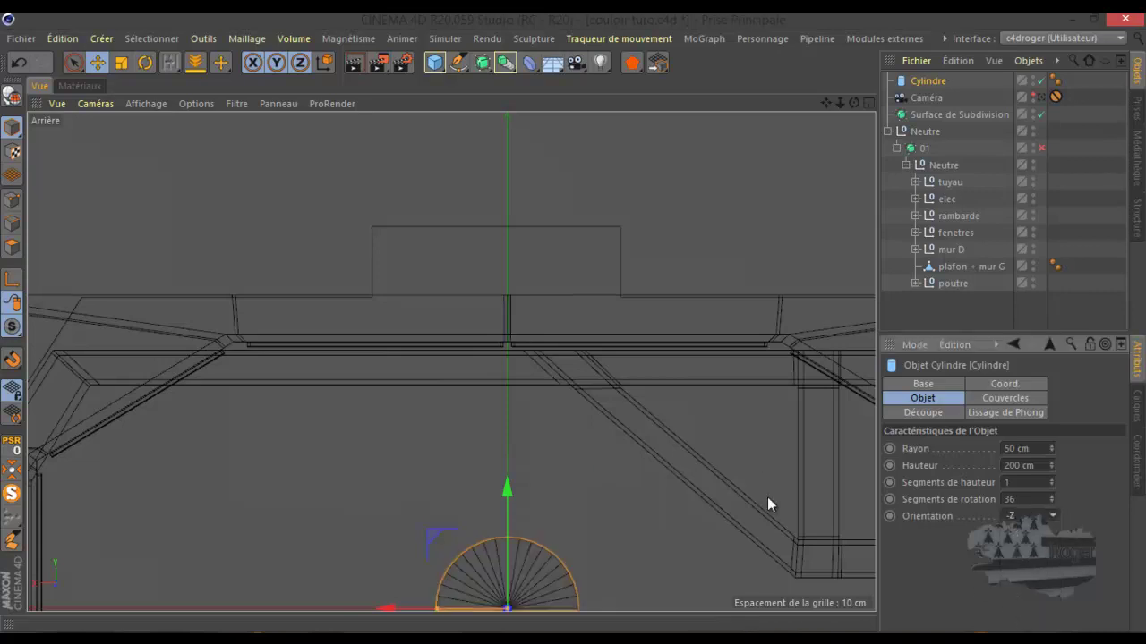
# - Raise the cylinder into the ceiling recess and set its rotation segments to 14
pyautogui.scroll(-2, 632, 416)
pyautogui.moveTo(543, 428); pyautogui.dragTo(543, 194)
pyautogui.doubleClick(1012, 499)
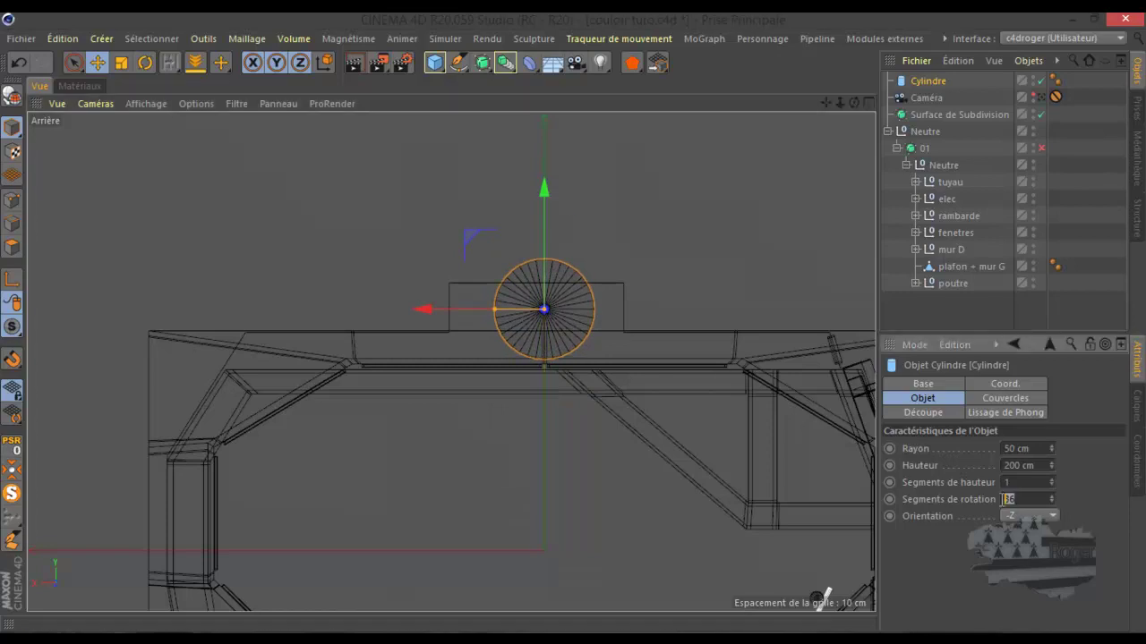
pyautogui.write('18')
pyautogui.press('Return')
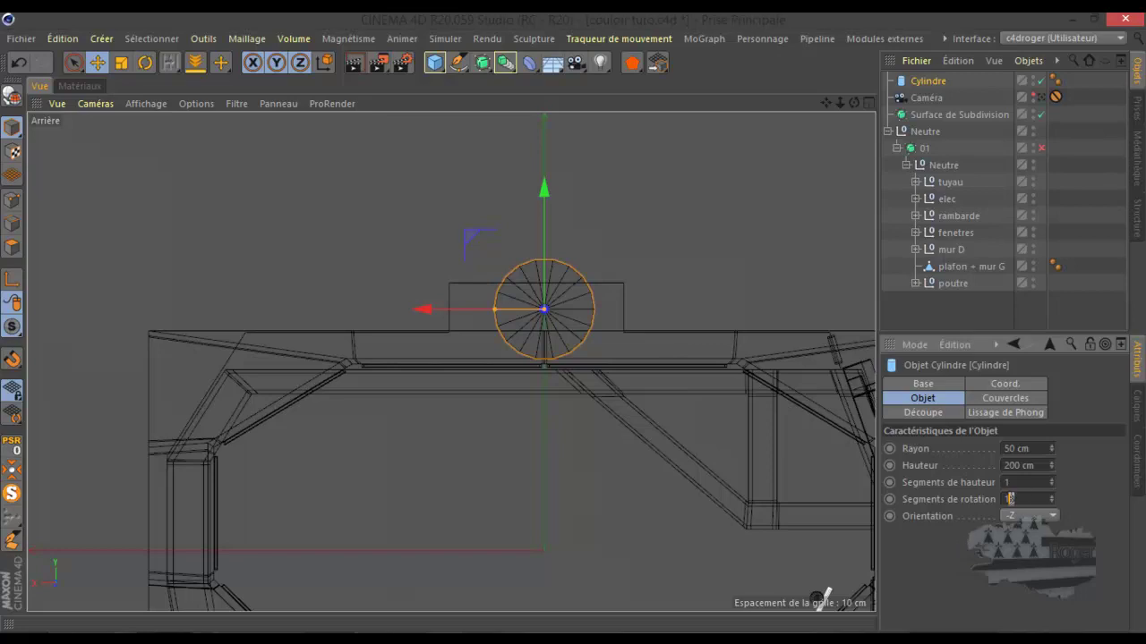
pyautogui.write('4')
pyautogui.press('Return')
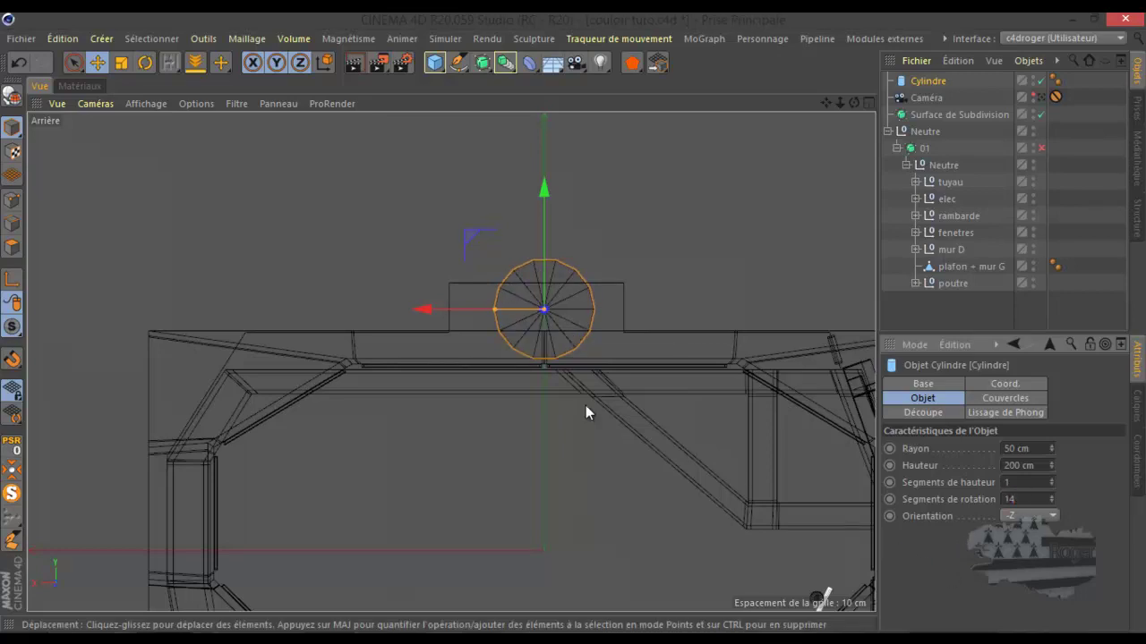
# - Shrink the cylinder's radius to about 18.4 cm in the back view so it fits within the ceiling recess
pyautogui.middleClick(407, 333)
pyautogui.middleClick(274, 234)
pyautogui.moveTo(854, 103); pyautogui.dragTo(572, 329)
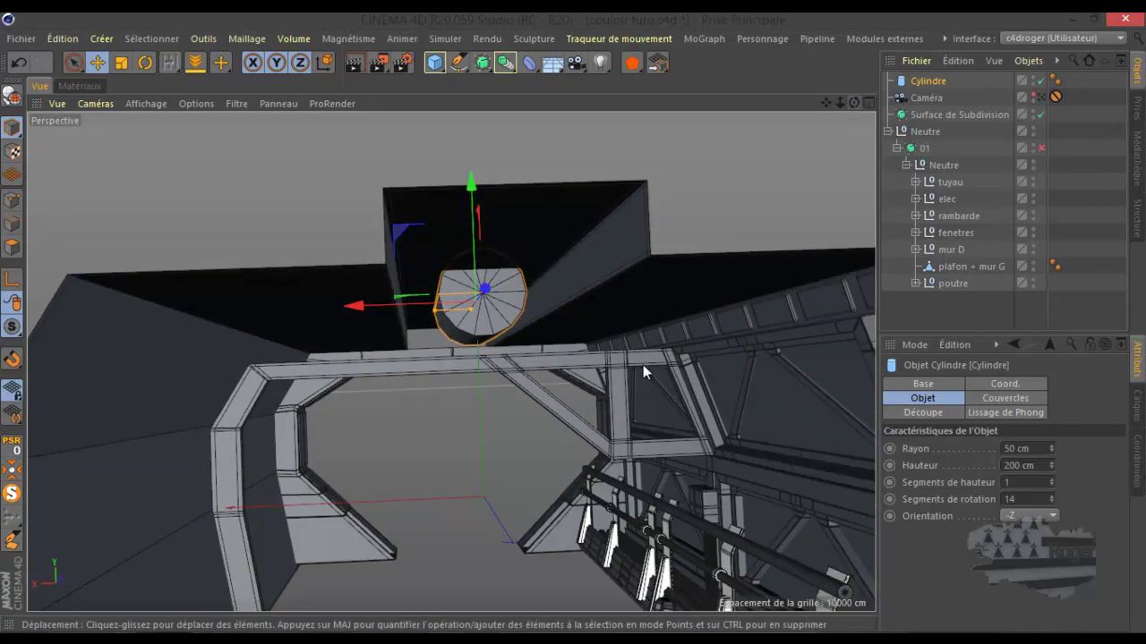
pyautogui.middleClick(678, 313)
pyautogui.middleClick(648, 486)
pyautogui.moveTo(495, 316); pyautogui.dragTo(528, 313)
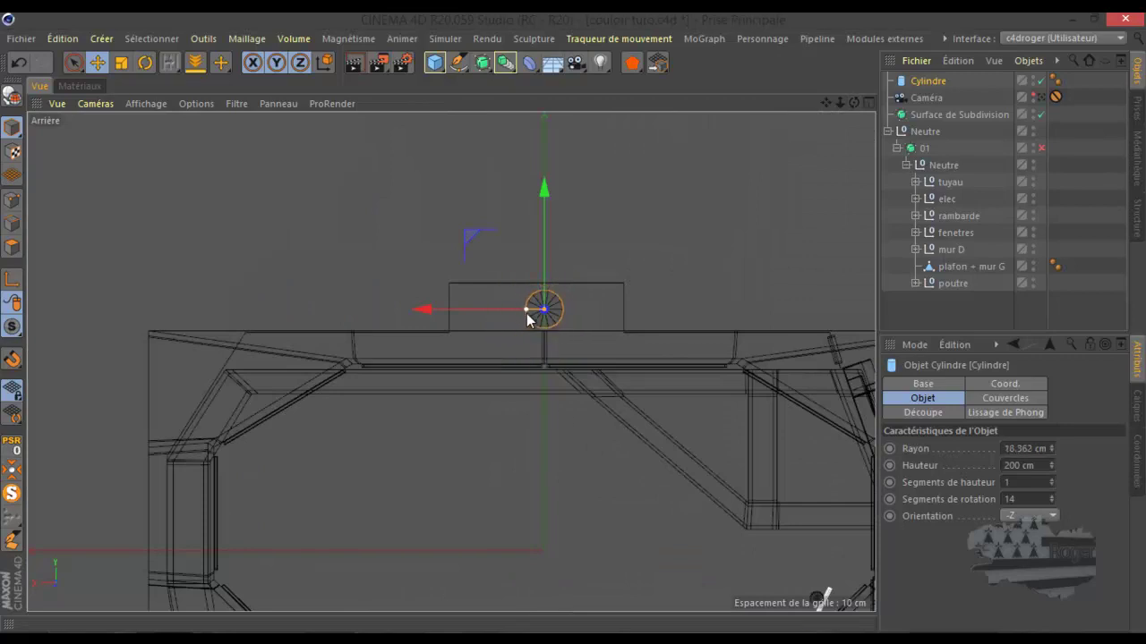
# - Lengthen the cylinder in the top view to a height of about 1490 cm, reaching the end beam of the corridor
pyautogui.middleClick(389, 401)
pyautogui.middleClick(705, 316)
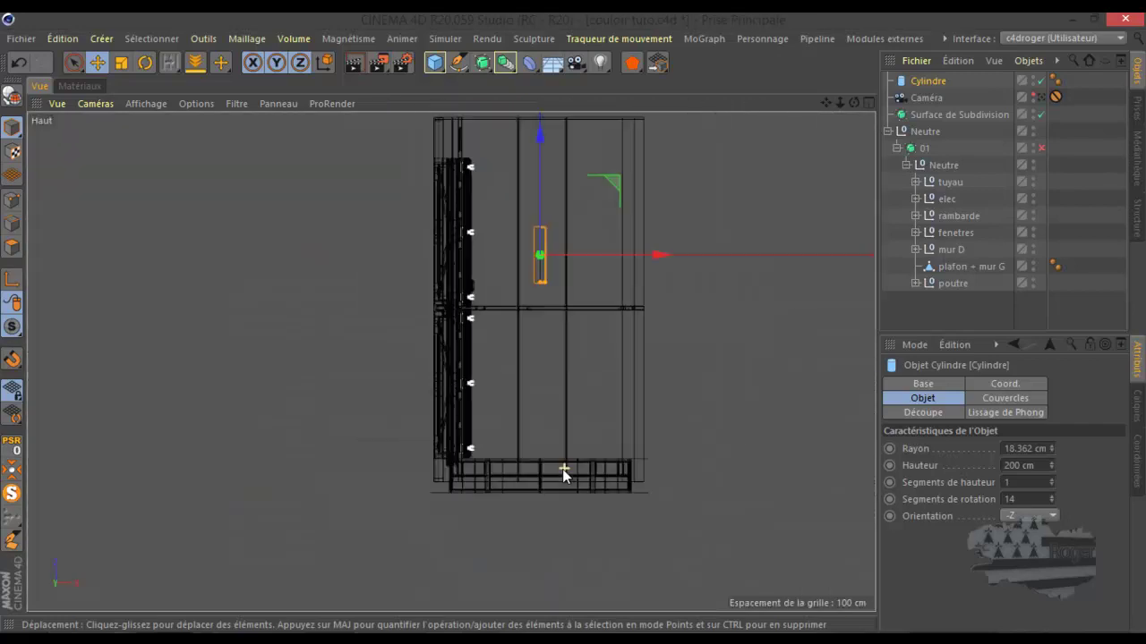
pyautogui.moveTo(532, 379); pyautogui.dragTo(534, 448)
pyautogui.scroll(5, 525, 467)
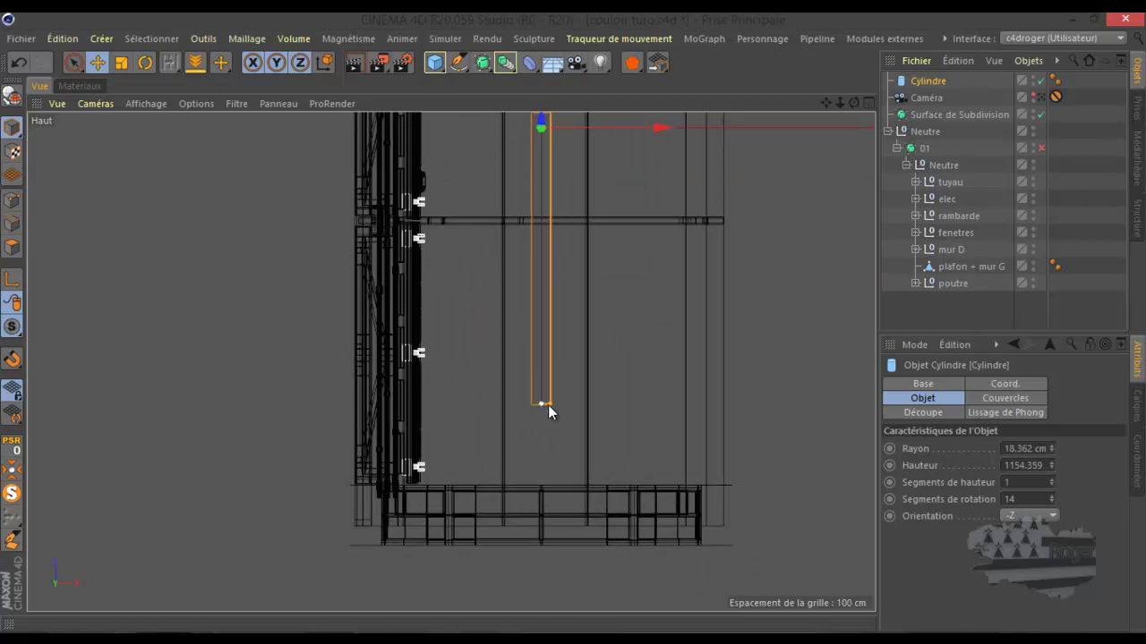
pyautogui.moveTo(552, 403); pyautogui.dragTo(552, 408)
pyautogui.hotkey('ctrl', 'z')
pyautogui.moveTo(541, 404); pyautogui.dragTo(533, 489)
pyautogui.scroll(-8, 460, 413)
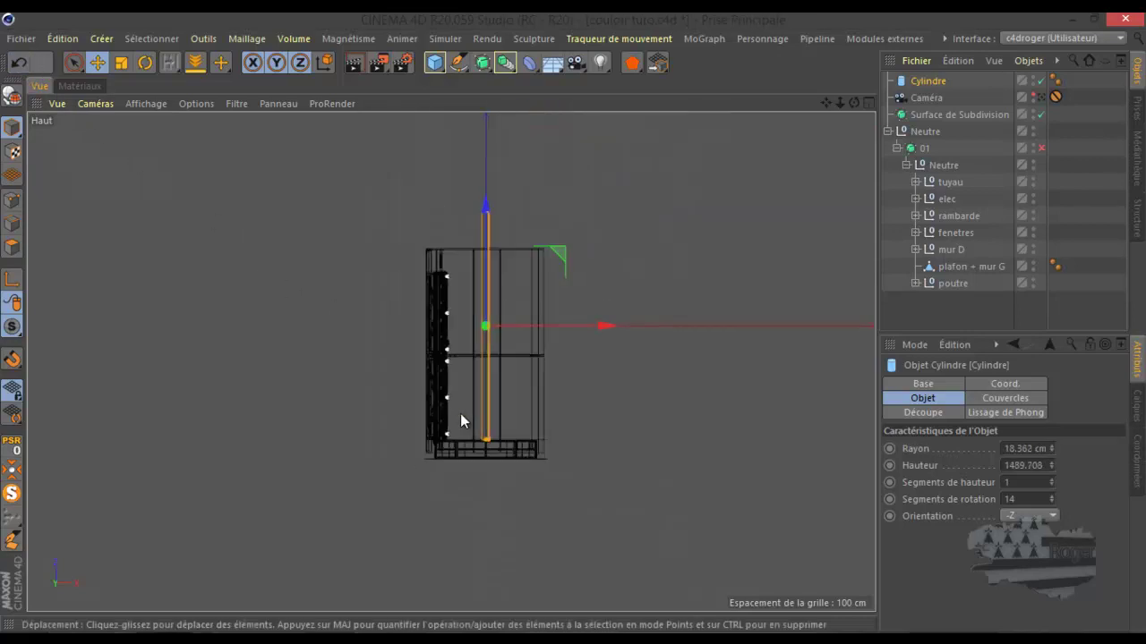
# - Compare test renders of the perspective view with the cylinder inside and outside the Surface de Subdivision
pyautogui.middleClick(458, 412)
pyautogui.middleClick(358, 307)
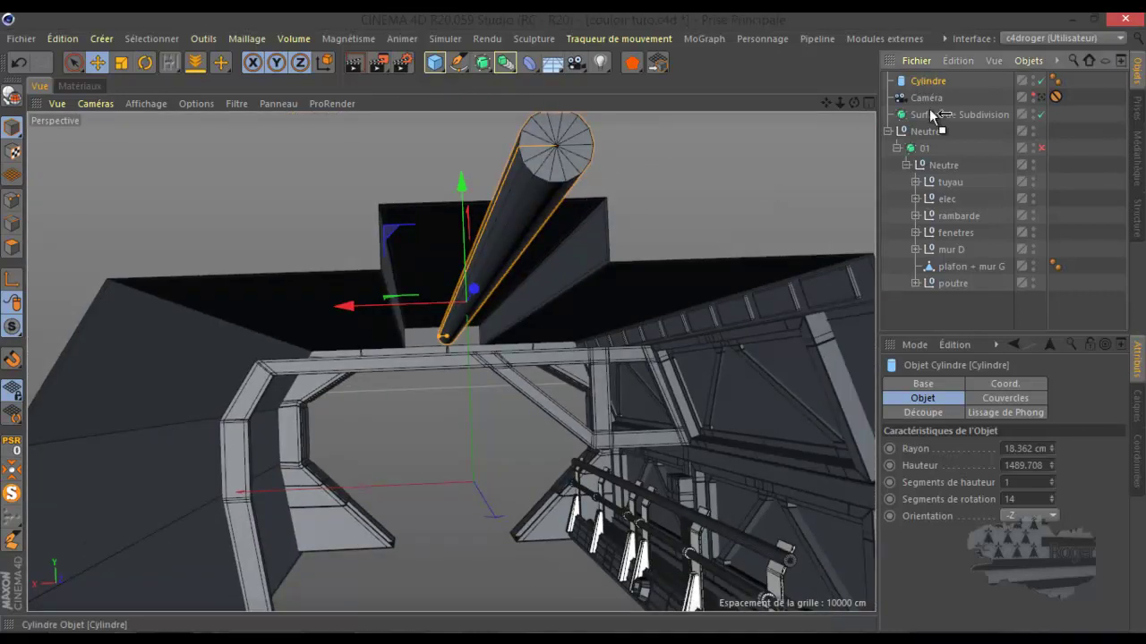
pyautogui.moveTo(929, 112); pyautogui.dragTo(929, 113)
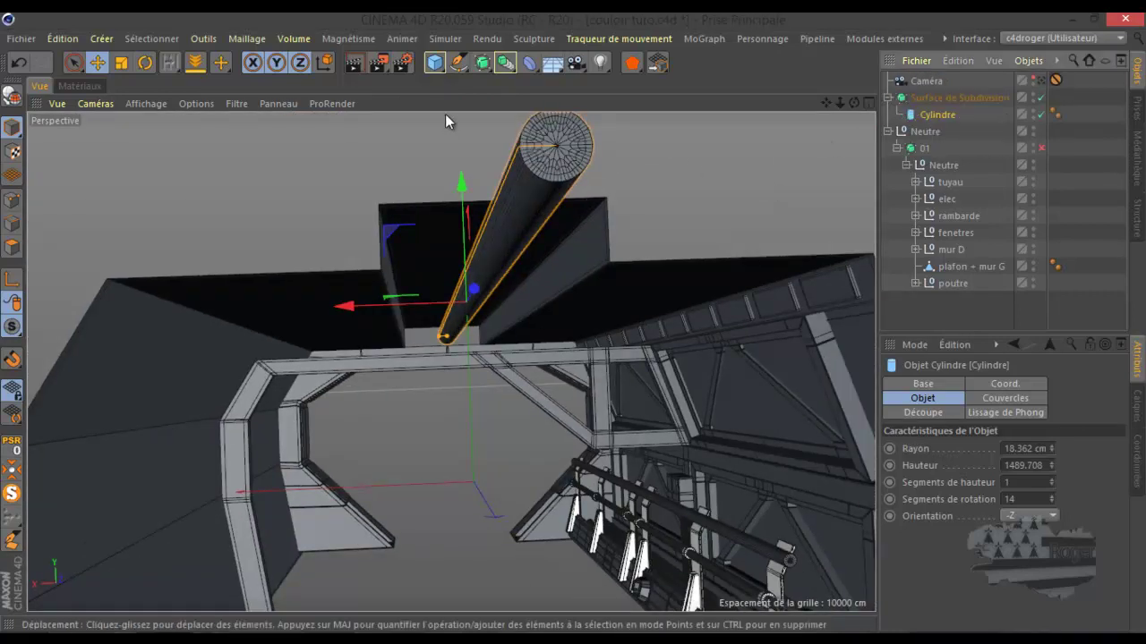
pyautogui.click(355, 63)
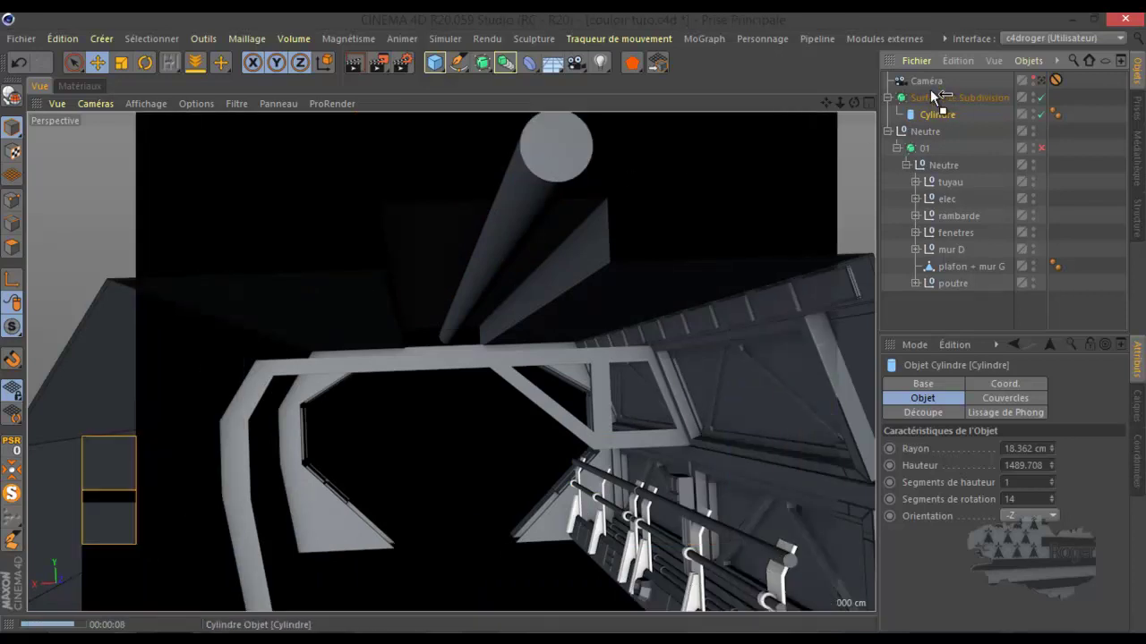
pyautogui.moveTo(931, 91); pyautogui.dragTo(930, 90)
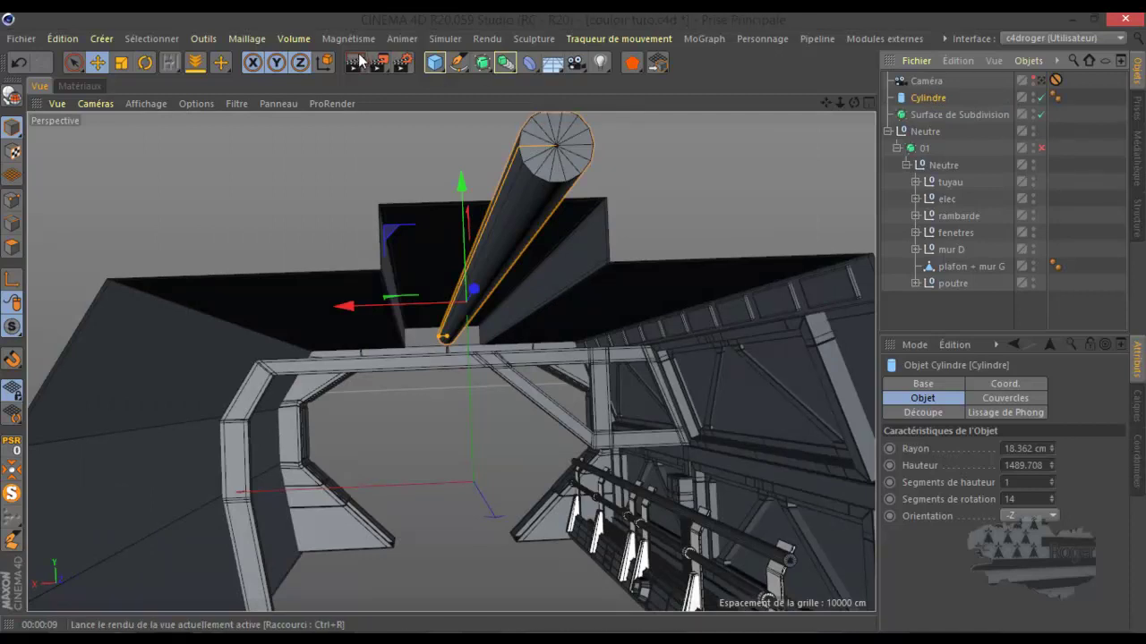
pyautogui.click(355, 63)
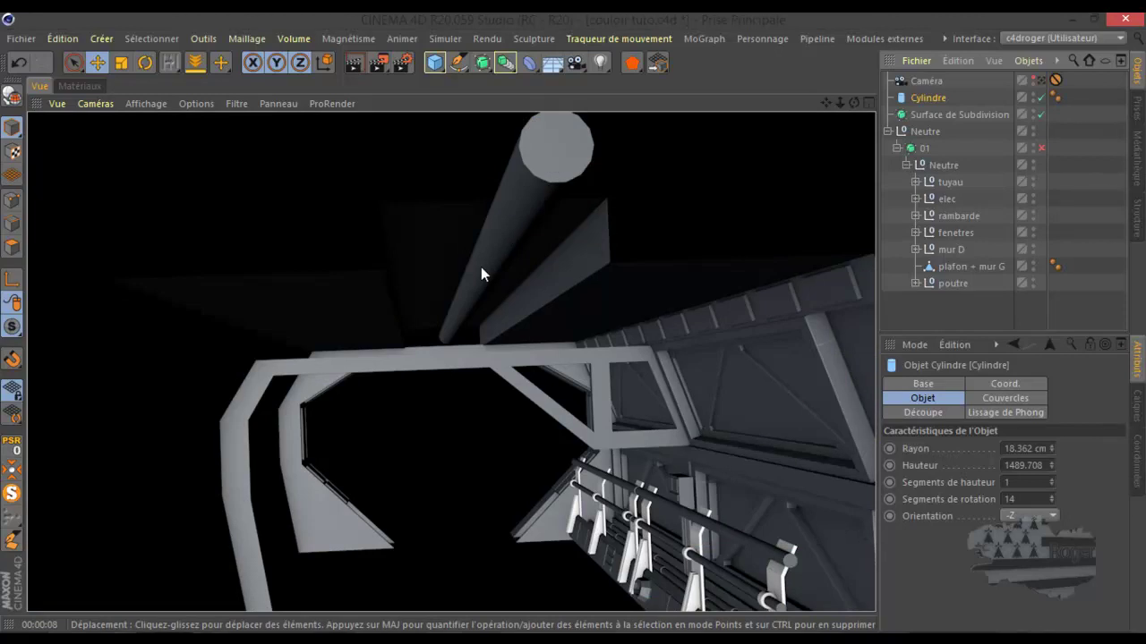
# - Set the cylinder's rotation segments to 16 and turn off its caps
pyautogui.click(921, 95)
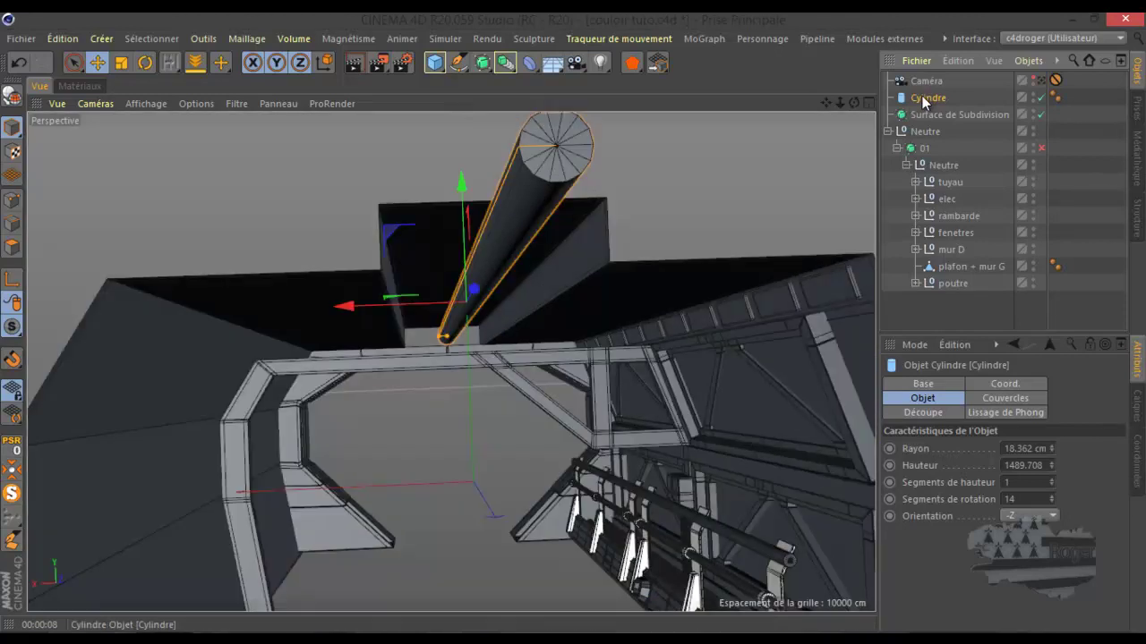
pyautogui.doubleClick(1050, 496)
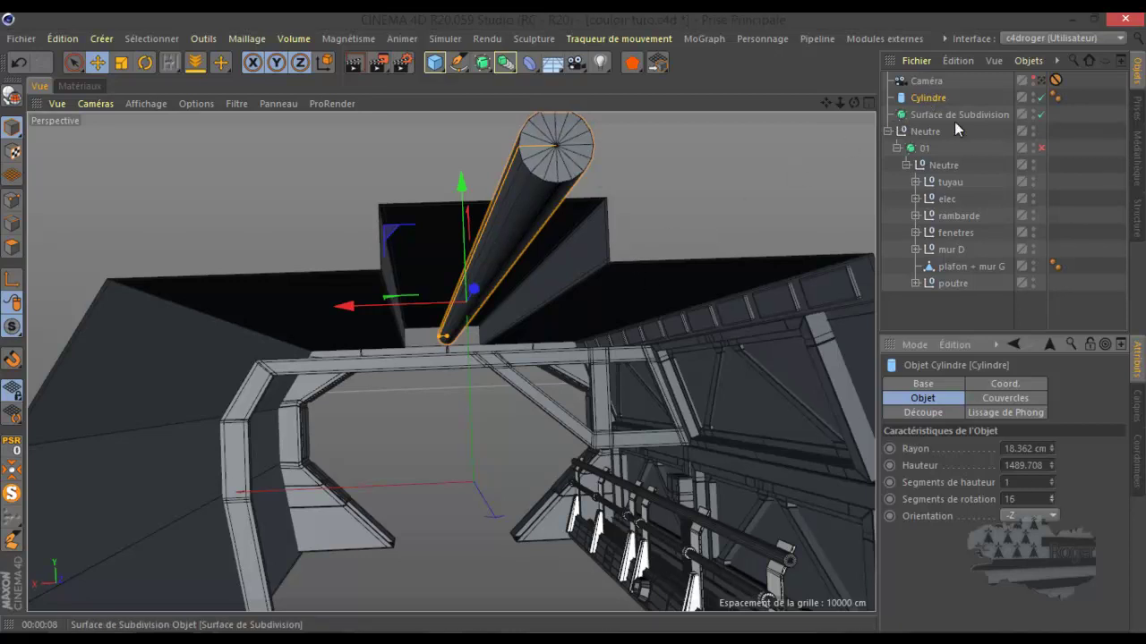
pyautogui.click(989, 397)
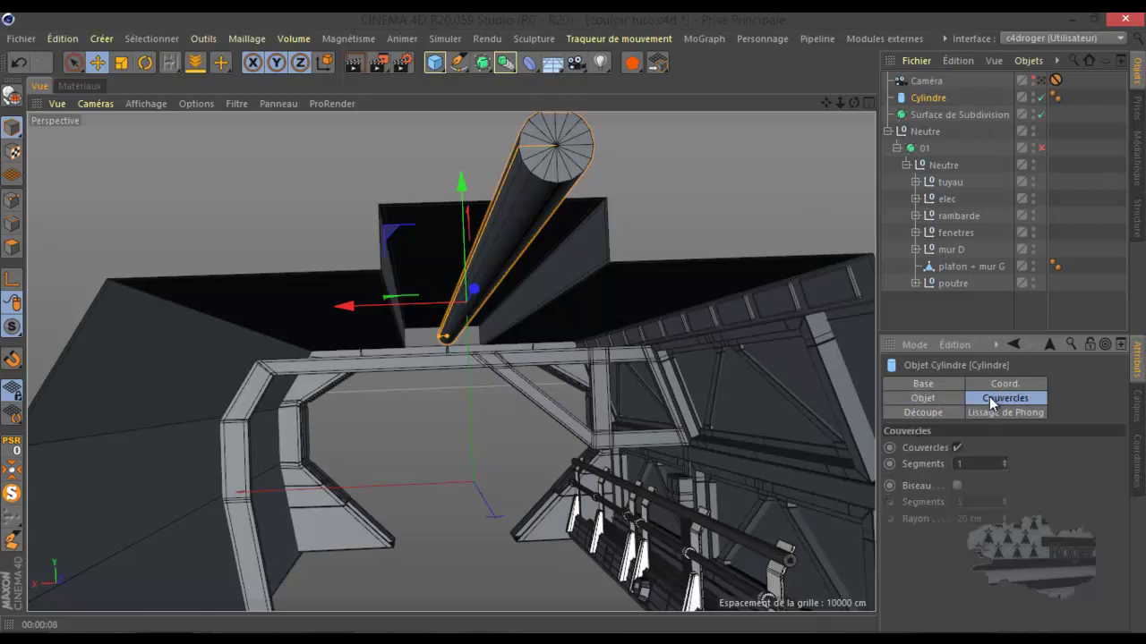
pyautogui.click(957, 446)
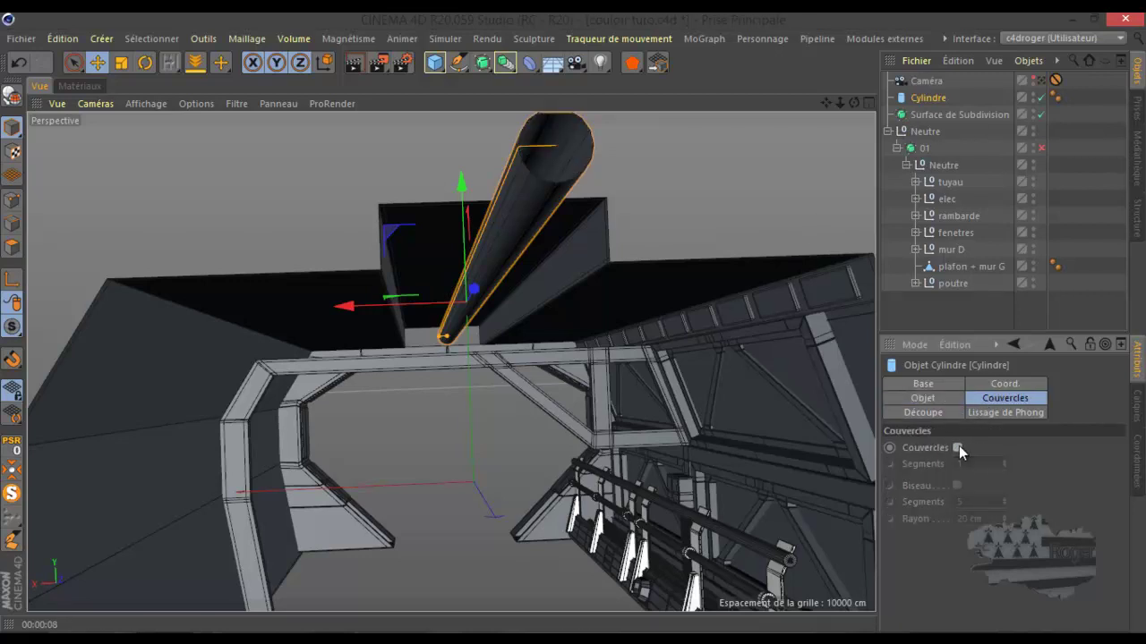
# - Lengthen the cylinder further and shift it along Z in the top view so it extends well past the corridor's end beam
pyautogui.middleClick(660, 399)
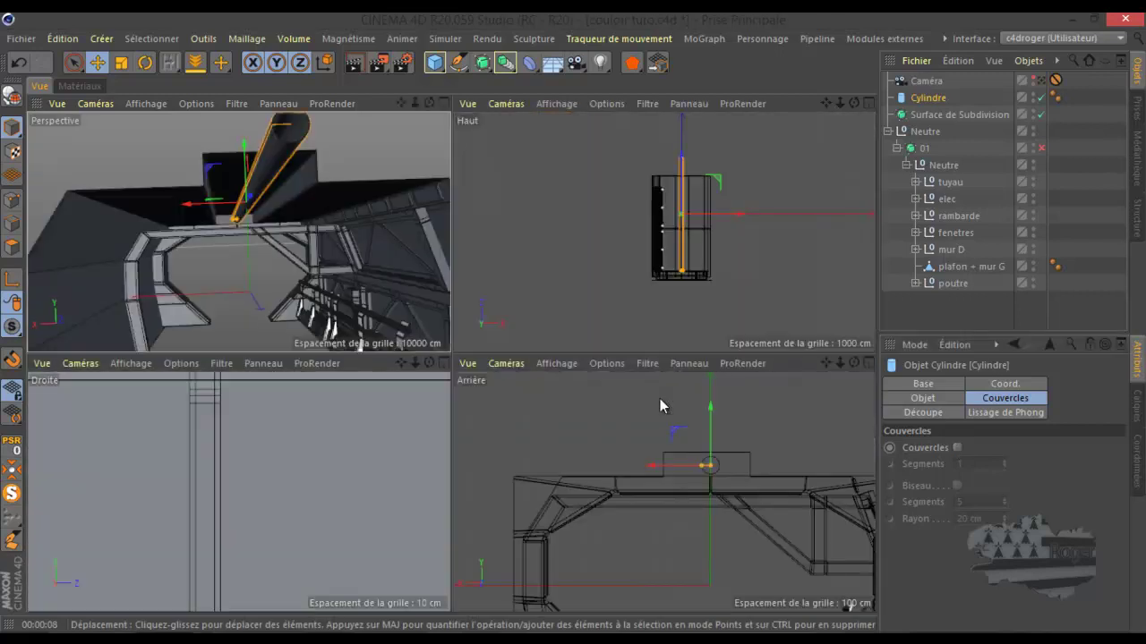
pyautogui.middleClick(623, 294)
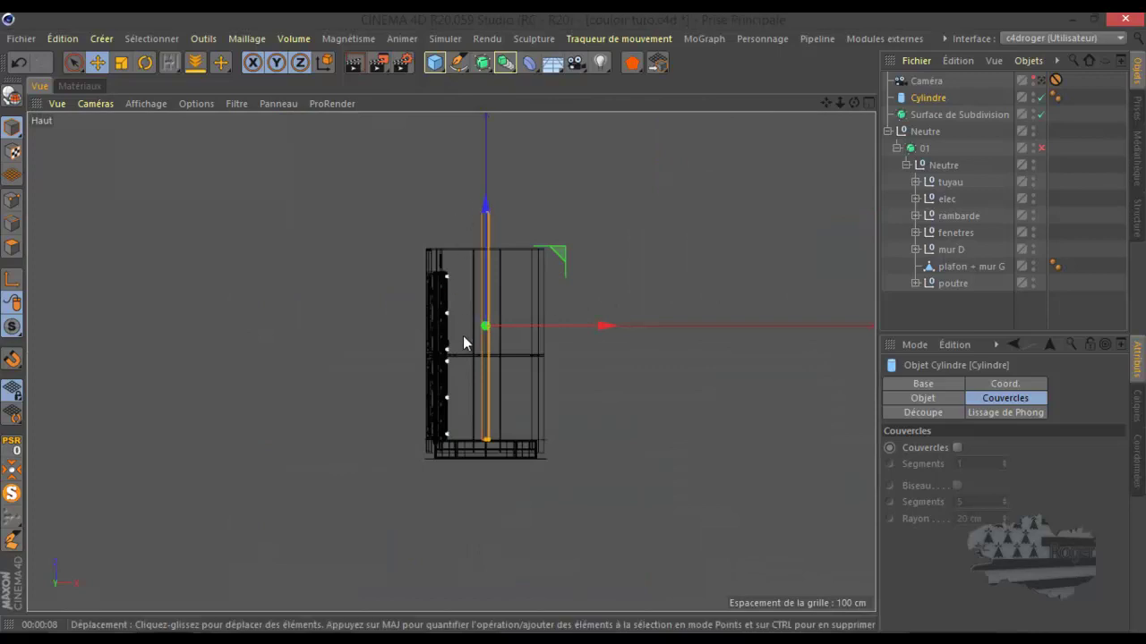
pyautogui.scroll(3, 462, 340)
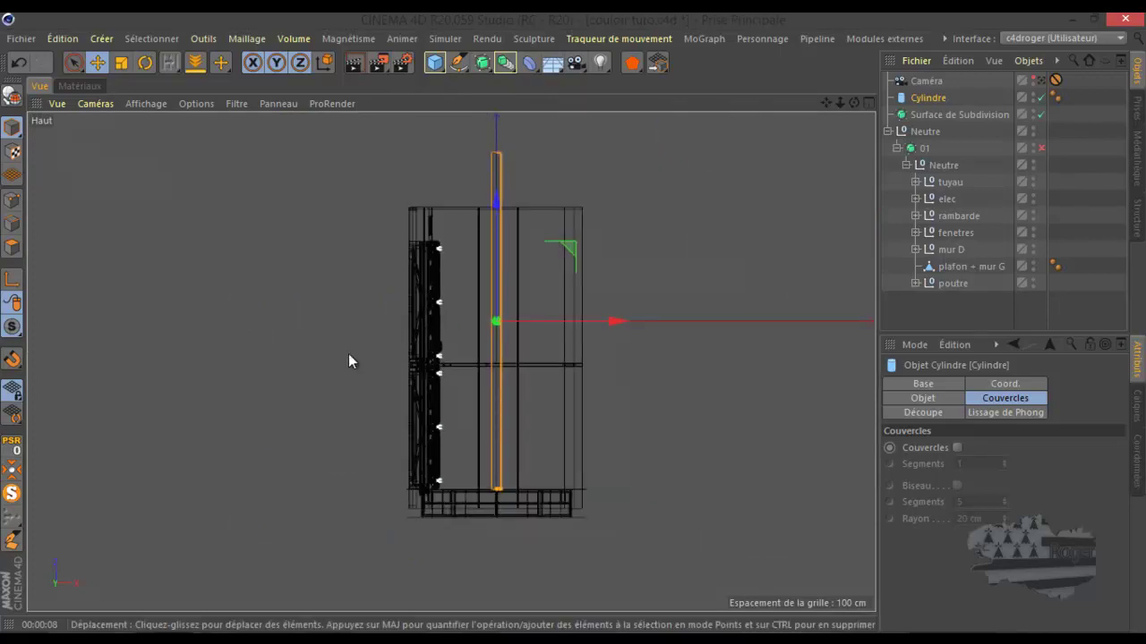
pyautogui.moveTo(496, 194); pyautogui.dragTo(492, 235)
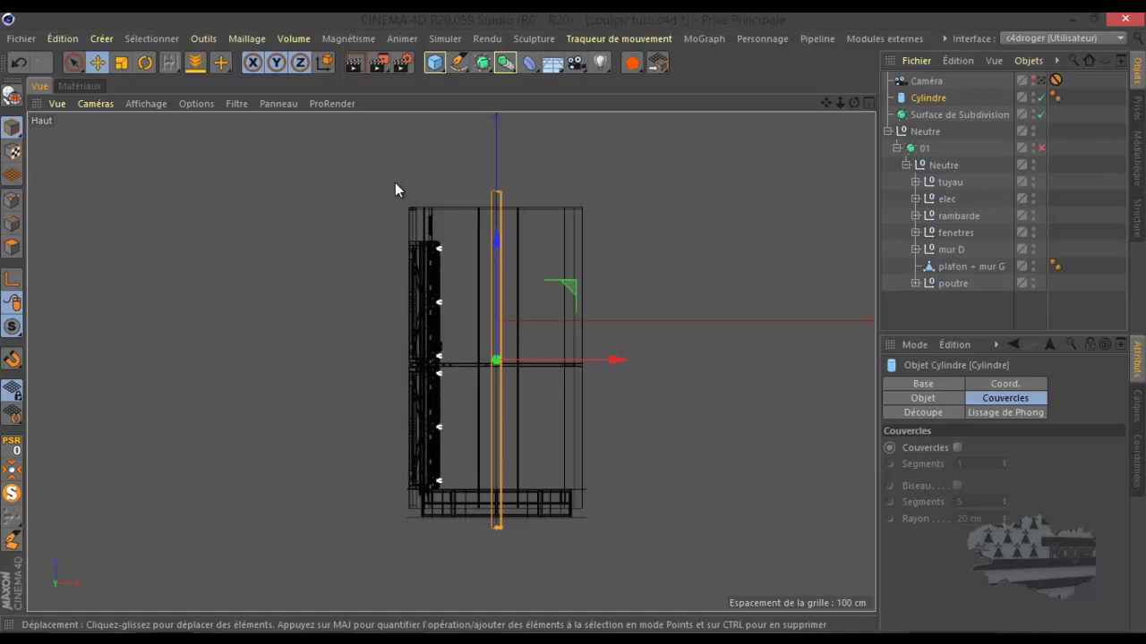
pyautogui.scroll(-2, 394, 183)
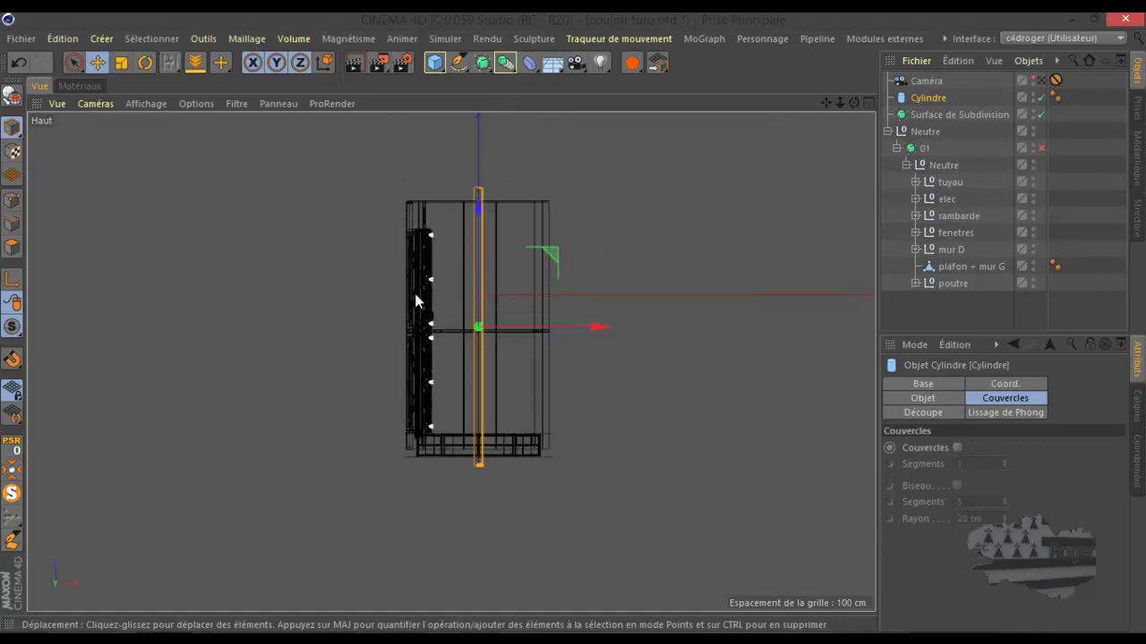
pyautogui.moveTo(480, 467); pyautogui.dragTo(481, 595)
pyautogui.moveTo(479, 206); pyautogui.dragTo(466, 345)
pyautogui.scroll(-3, 465, 339)
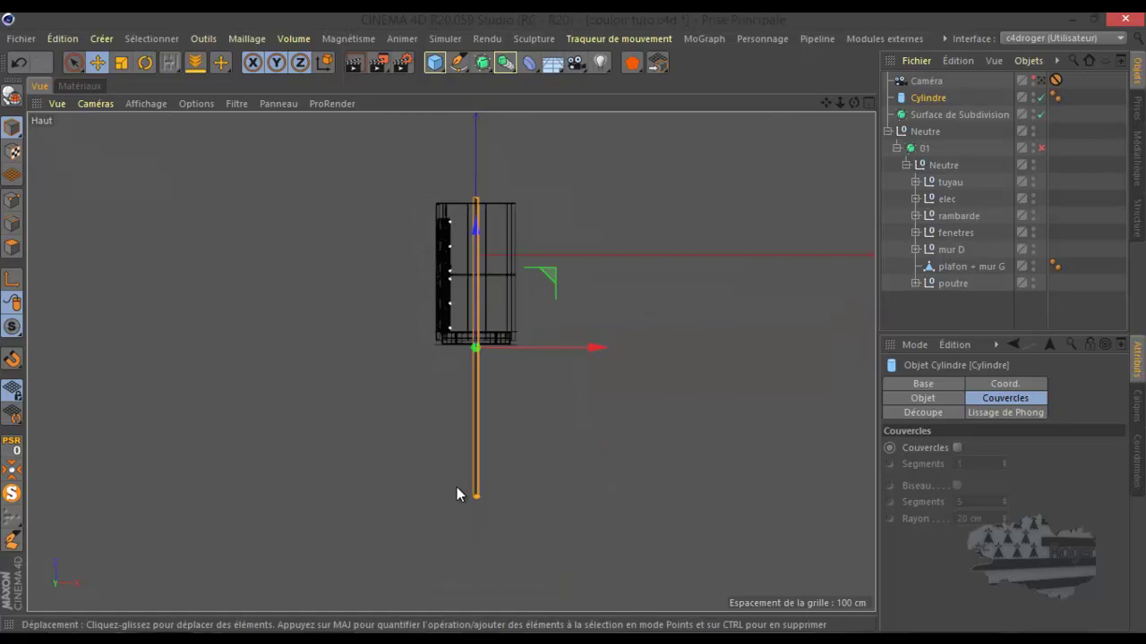
pyautogui.middleClick(436, 335)
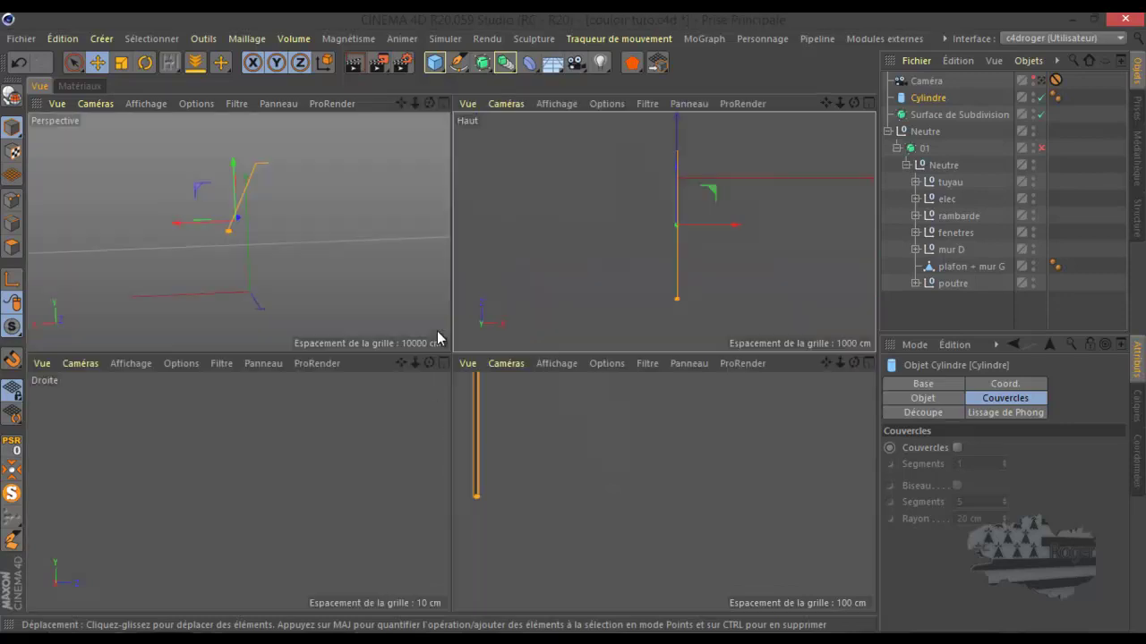
pyautogui.middleClick(543, 423)
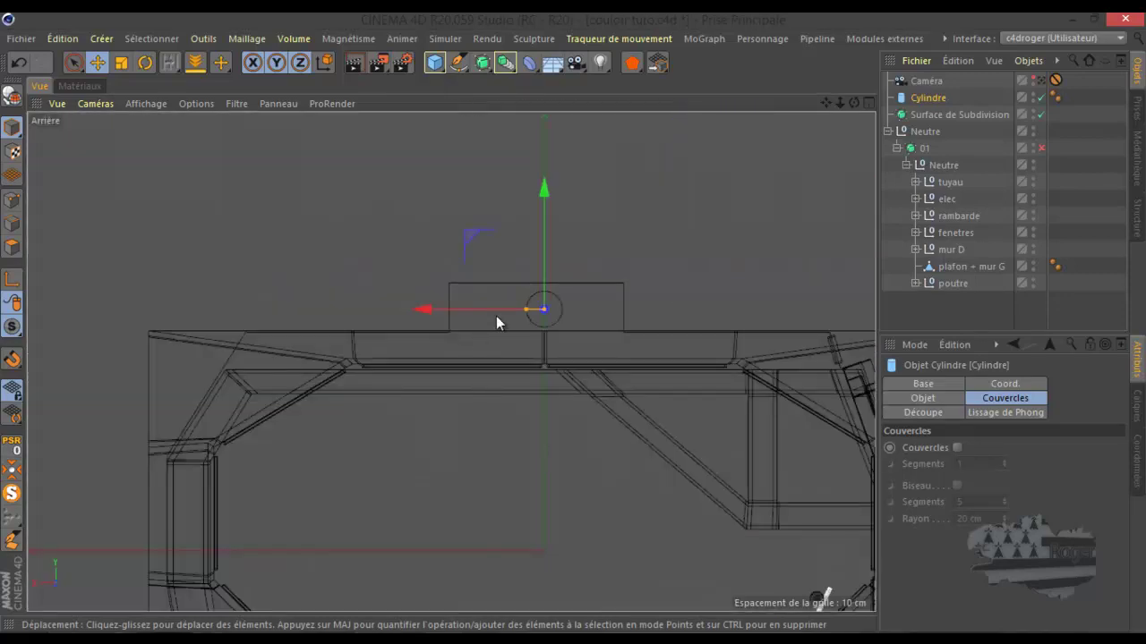
# - Duplicate the cylinder along X beside the original inside the ceiling recess, then reselect the original cylinder
pyautogui.scroll(1, 552, 264)
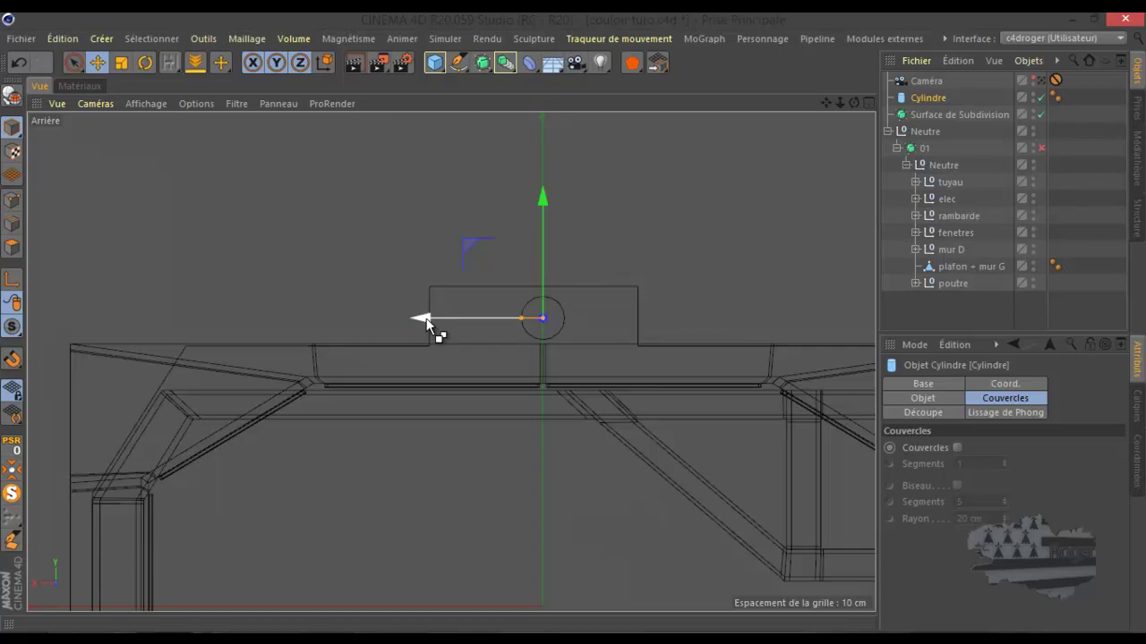
pyautogui.keyDown('ctrl'); pyautogui.moveTo(439, 324); pyautogui.dragTo(492, 332); pyautogui.keyUp('ctrl')
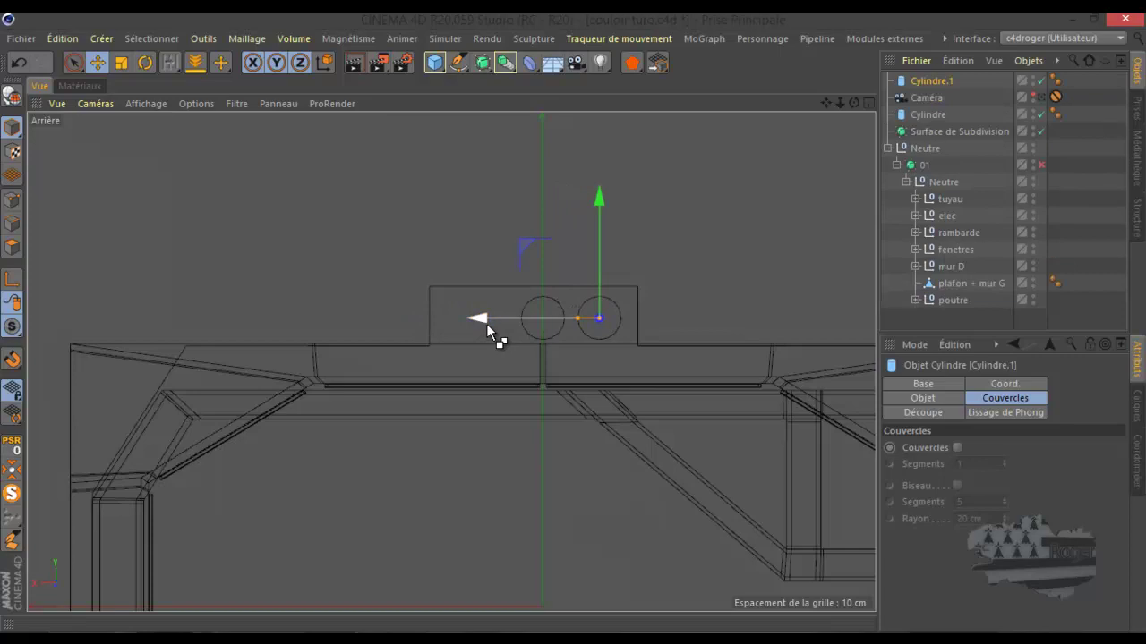
pyautogui.click(925, 117)
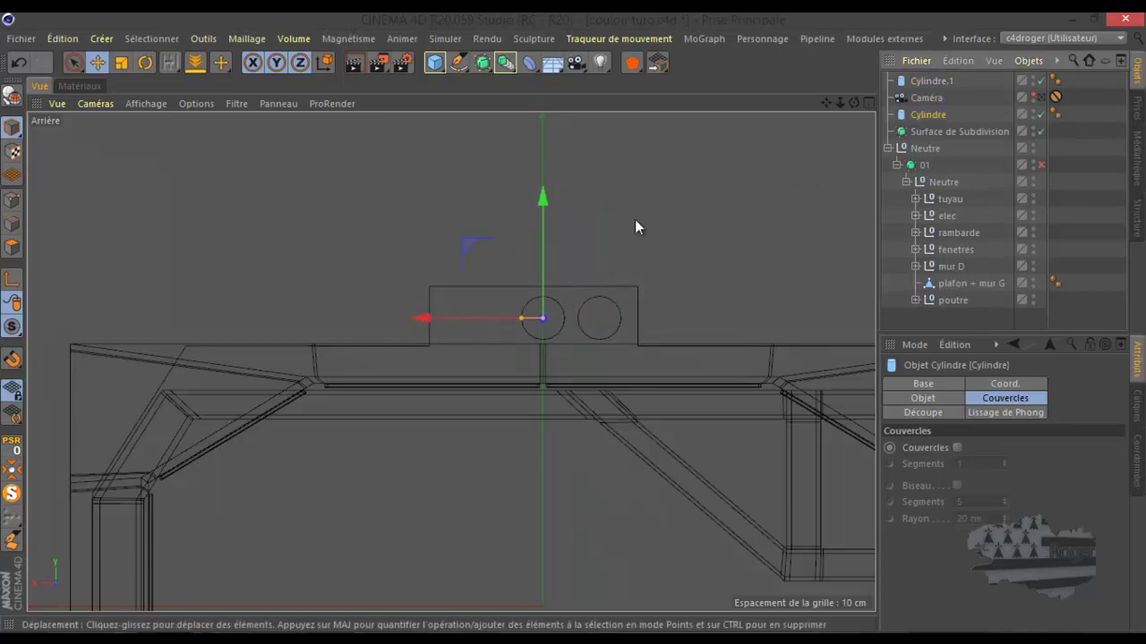
pyautogui.keyDown('ctrl'); pyautogui.moveTo(429, 324); pyautogui.dragTo(365, 328); pyautogui.keyUp('ctrl')
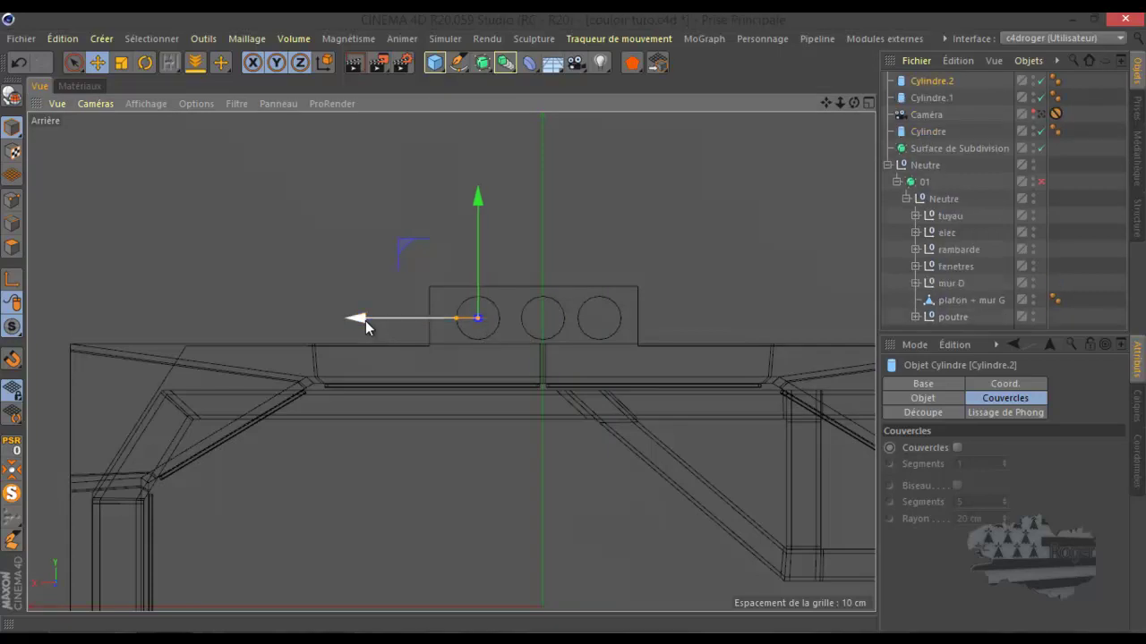
pyautogui.click(30, 70)
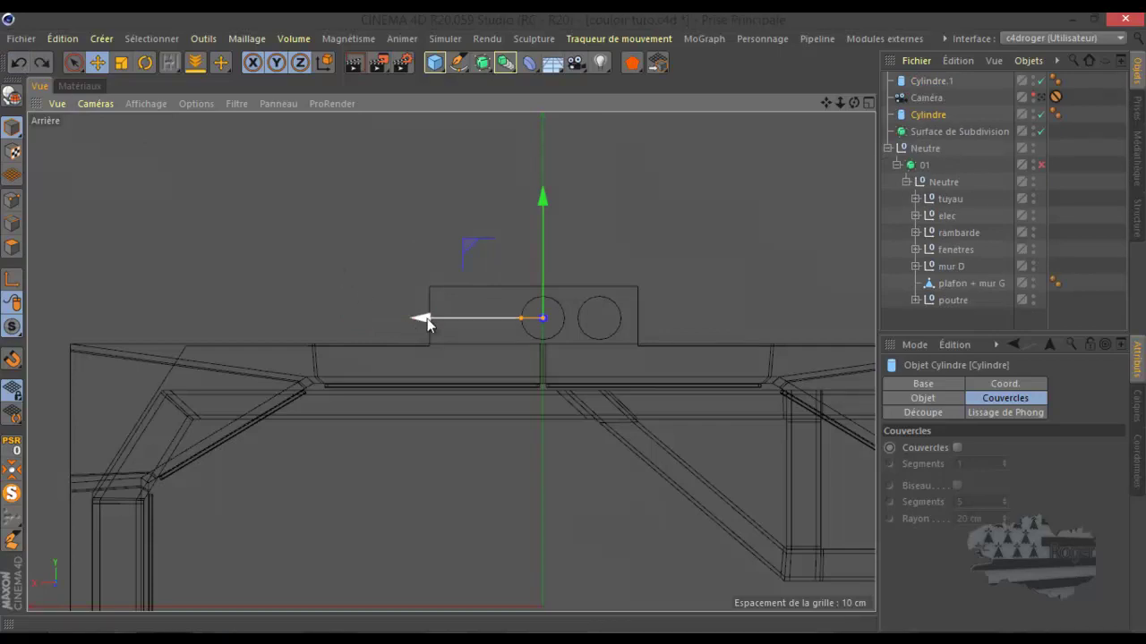
pyautogui.keyDown('ctrl'); pyautogui.moveTo(426, 324); pyautogui.dragTo(364, 326); pyautogui.keyUp('ctrl')
pyautogui.press('Escape')
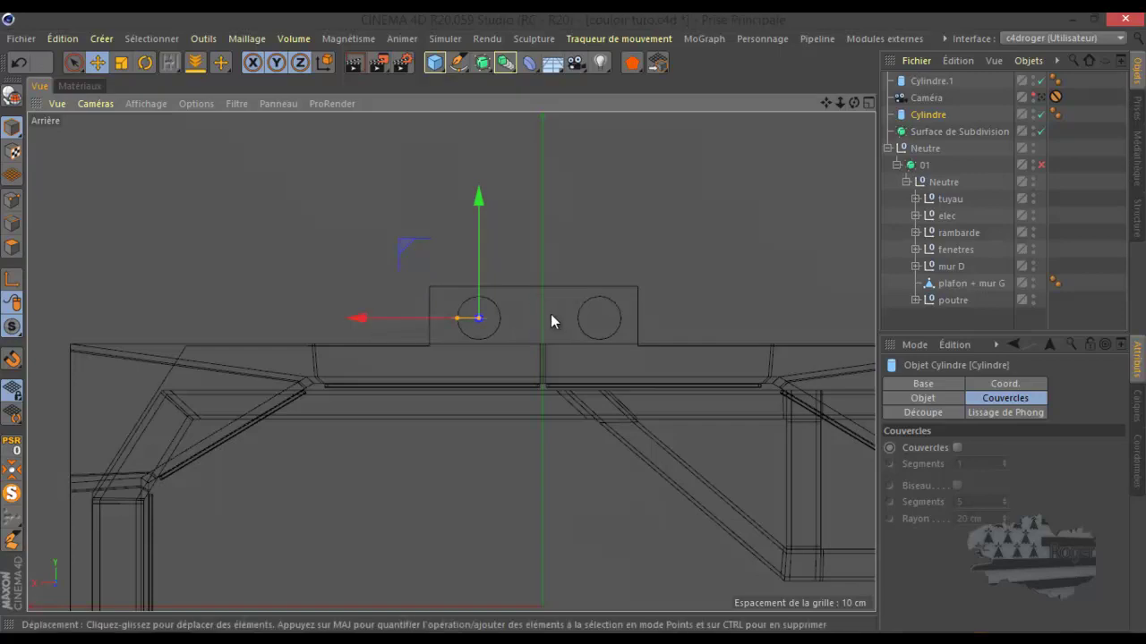
pyautogui.click(18, 62)
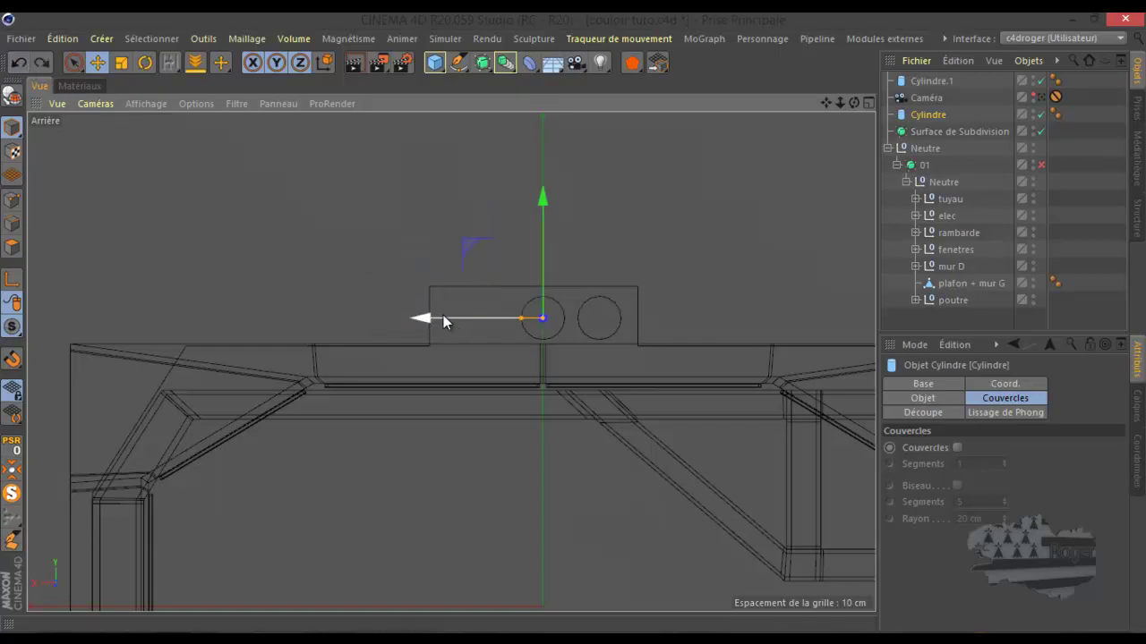
# - Duplicate the original cylinder along X toward the recess's other side wall and place the original directly below its copies in the object hierarchy
pyautogui.keyDown('ctrl'); pyautogui.moveTo(424, 319); pyautogui.dragTo(363, 325); pyautogui.keyUp('ctrl')
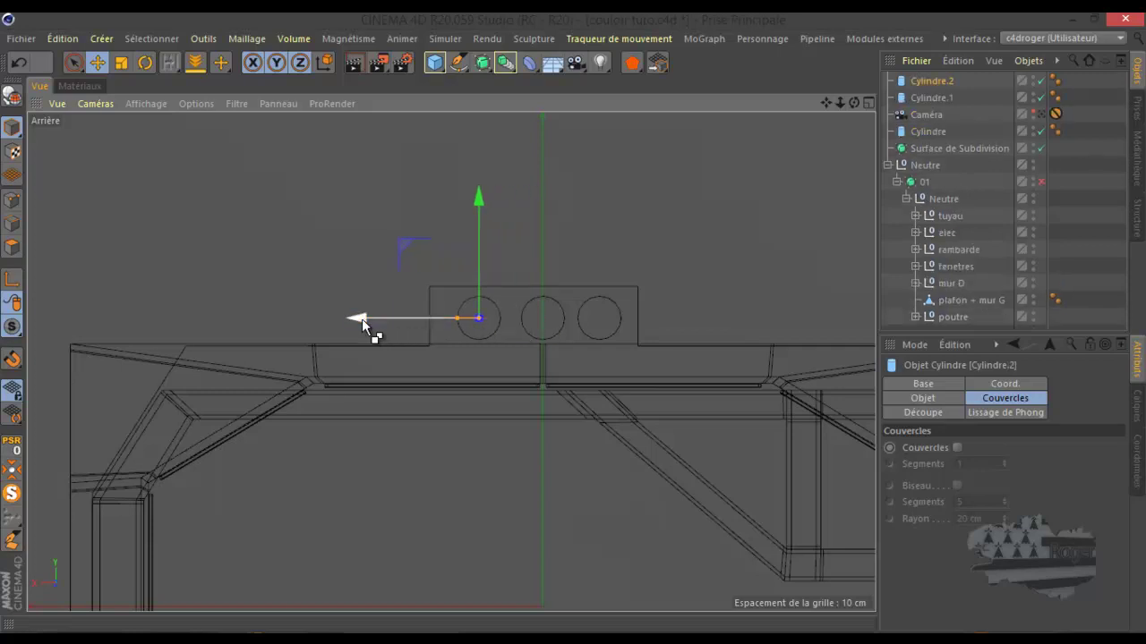
pyautogui.click(274, 200)
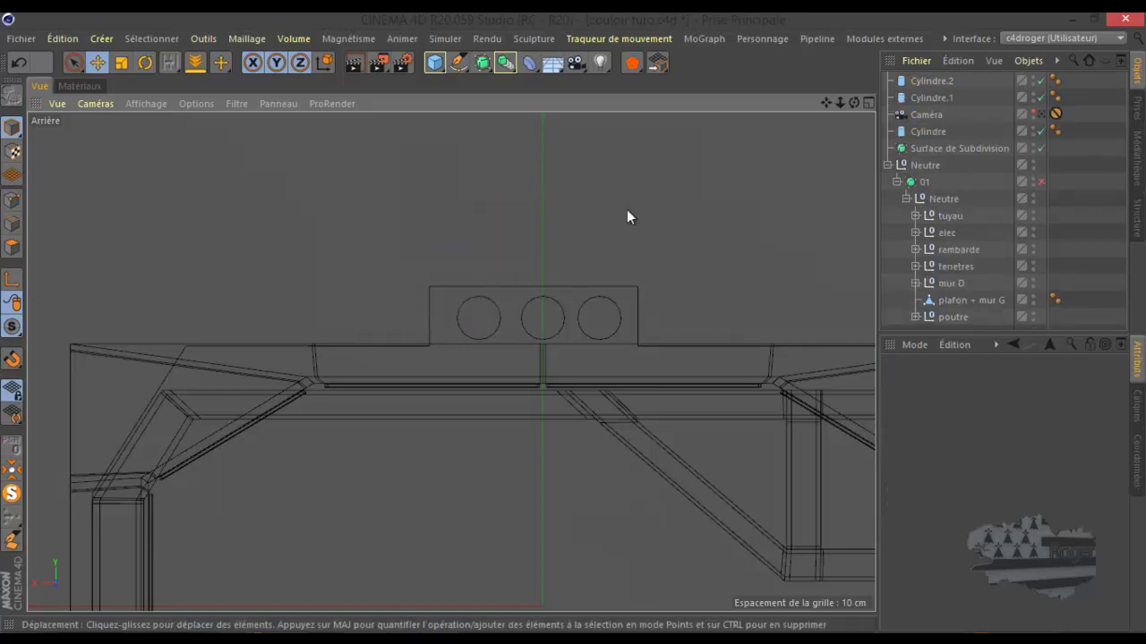
pyautogui.moveTo(927, 132); pyautogui.dragTo(934, 112)
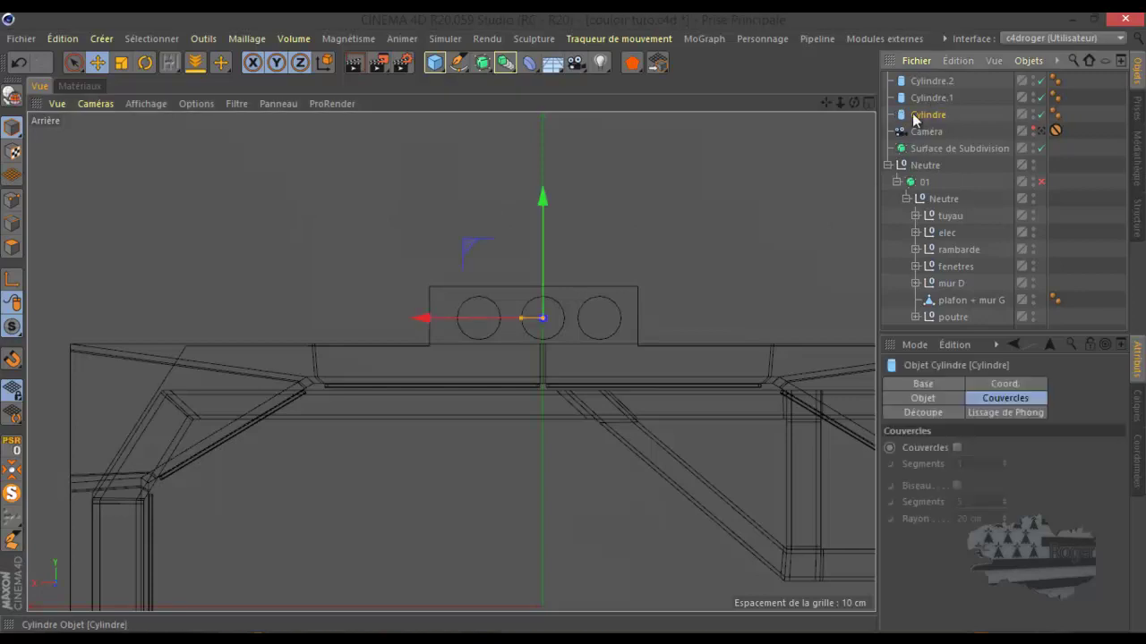
# - View the three pipes in perspective, switch to the photo viewer to examine the ceiling pipes in the reference render, and return to Cinema 4D
pyautogui.middleClick(420, 289)
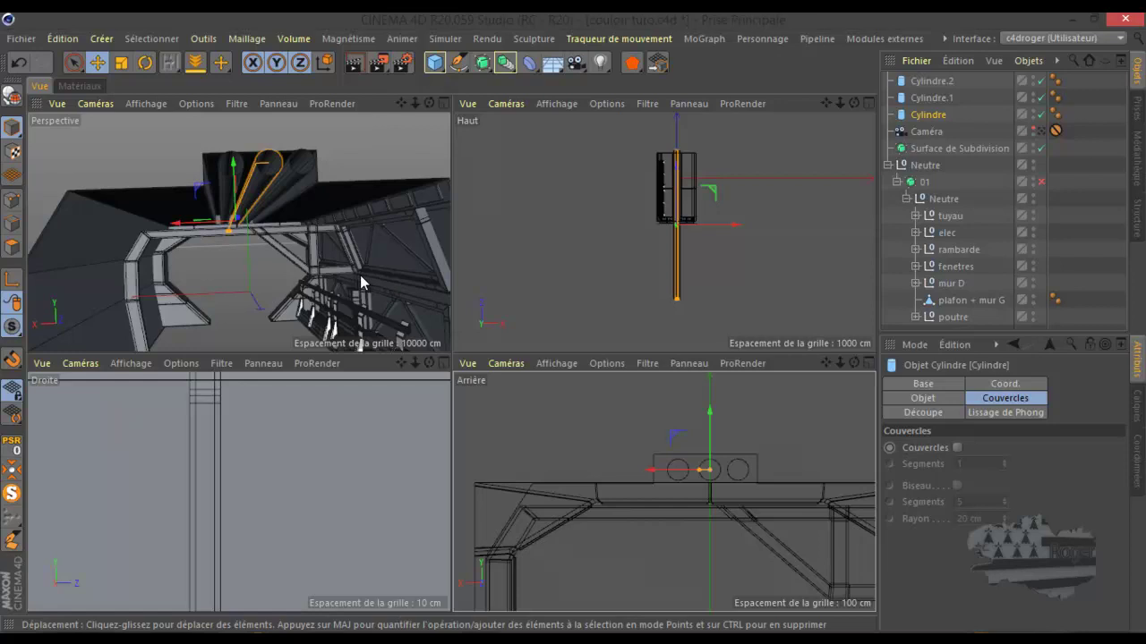
pyautogui.middleClick(361, 277)
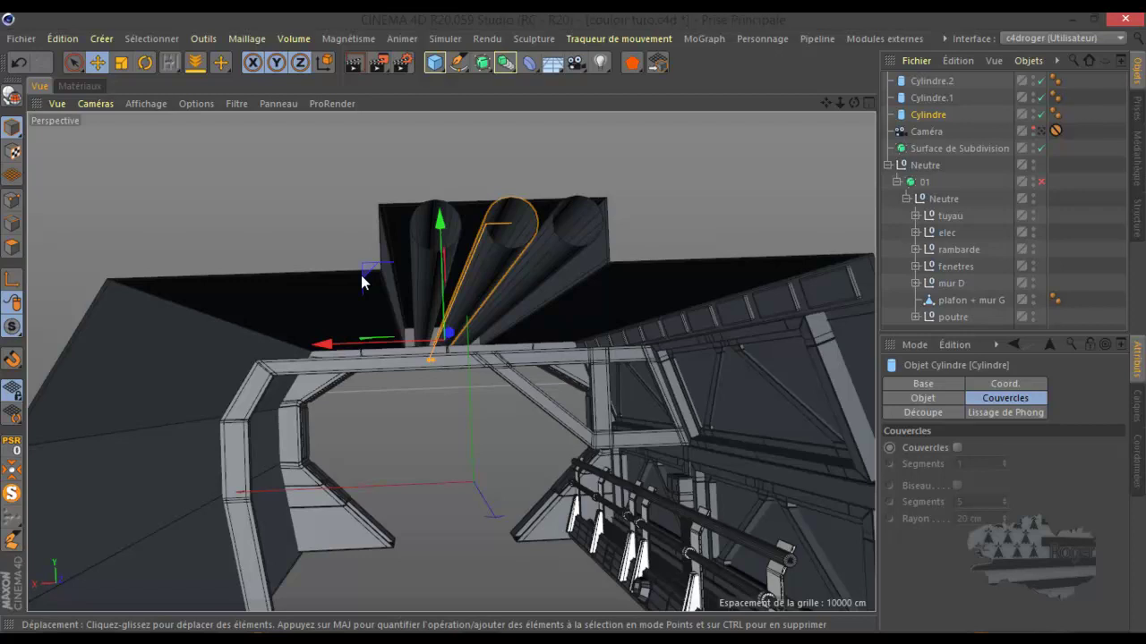
pyautogui.moveTo(1145, 175); pyautogui.dragTo(646, 13)
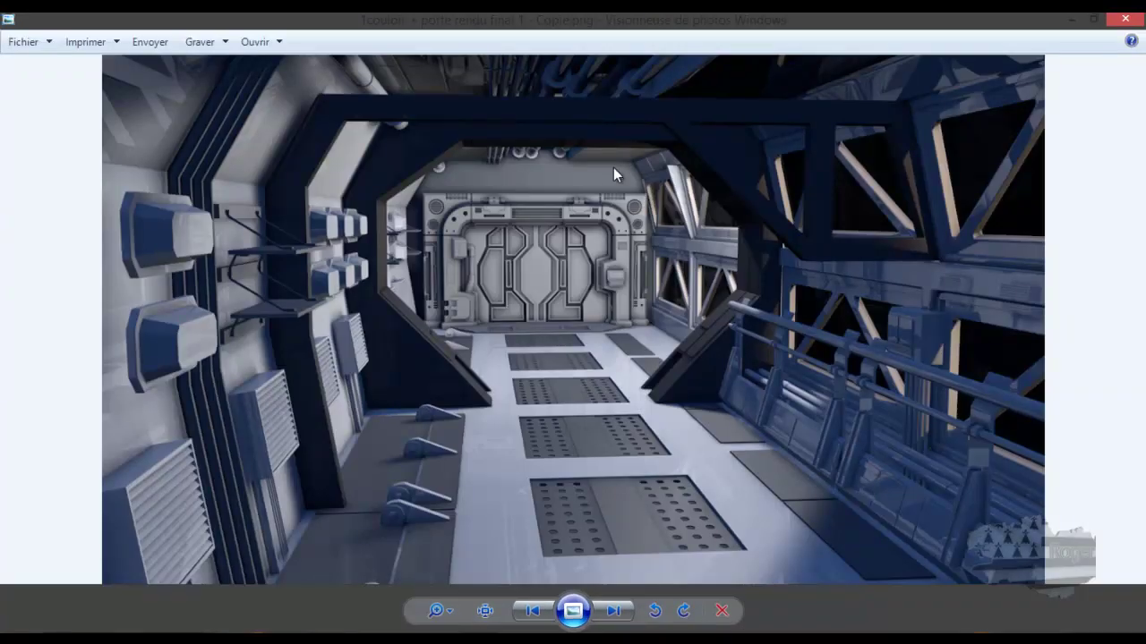
pyautogui.scroll(3, 576, 82)
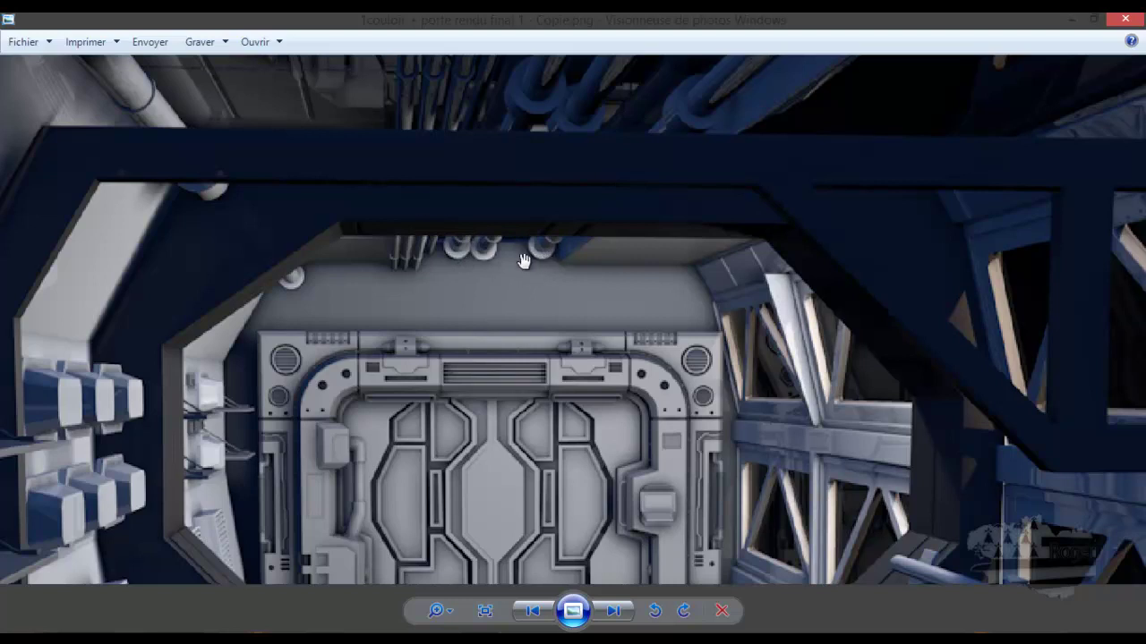
pyautogui.moveTo(943, 21); pyautogui.dragTo(1144, 89)
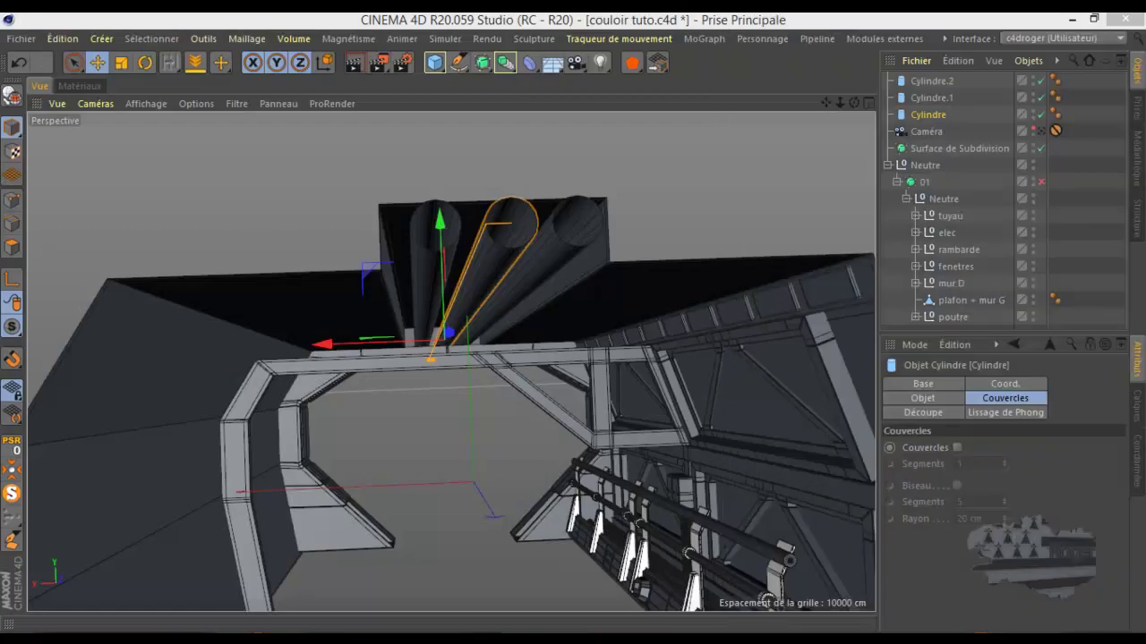
# - Select all three cylinders and convert them to editable polygon objects in the top view
pyautogui.middleClick(537, 330)
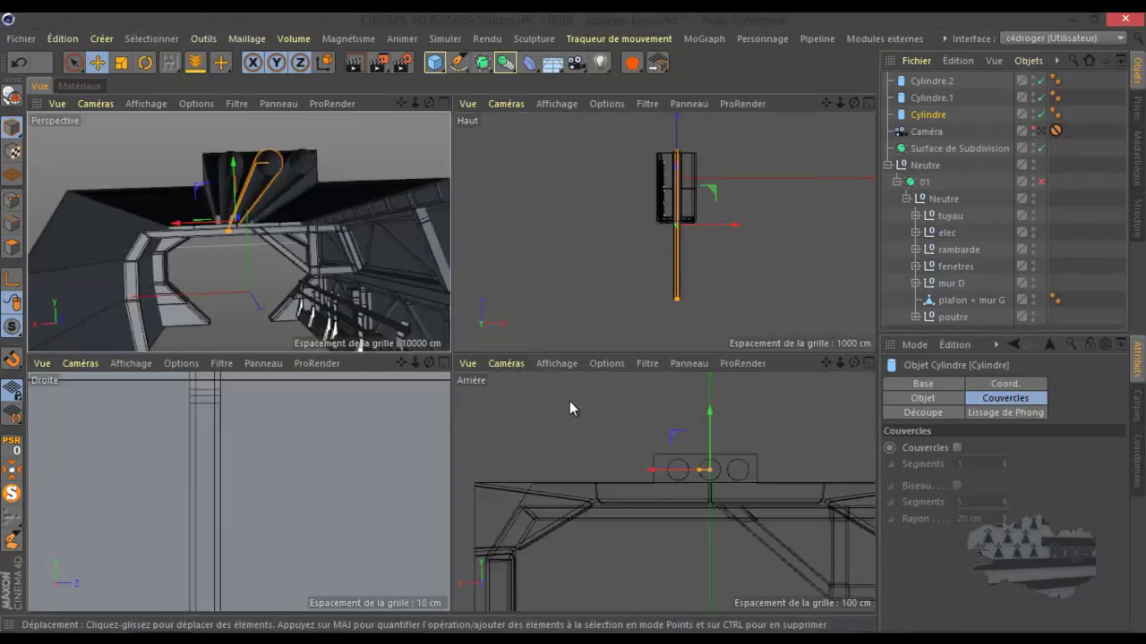
pyautogui.middleClick(584, 322)
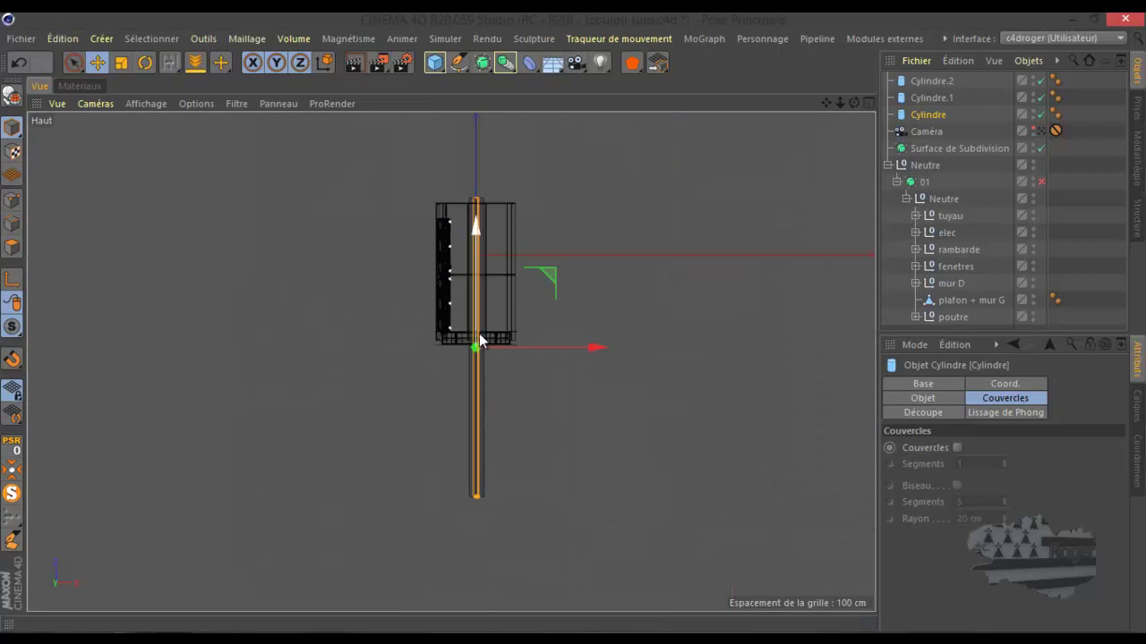
pyautogui.scroll(4, 479, 338)
pyautogui.scroll(-4, 461, 251)
pyautogui.scroll(7, 448, 256)
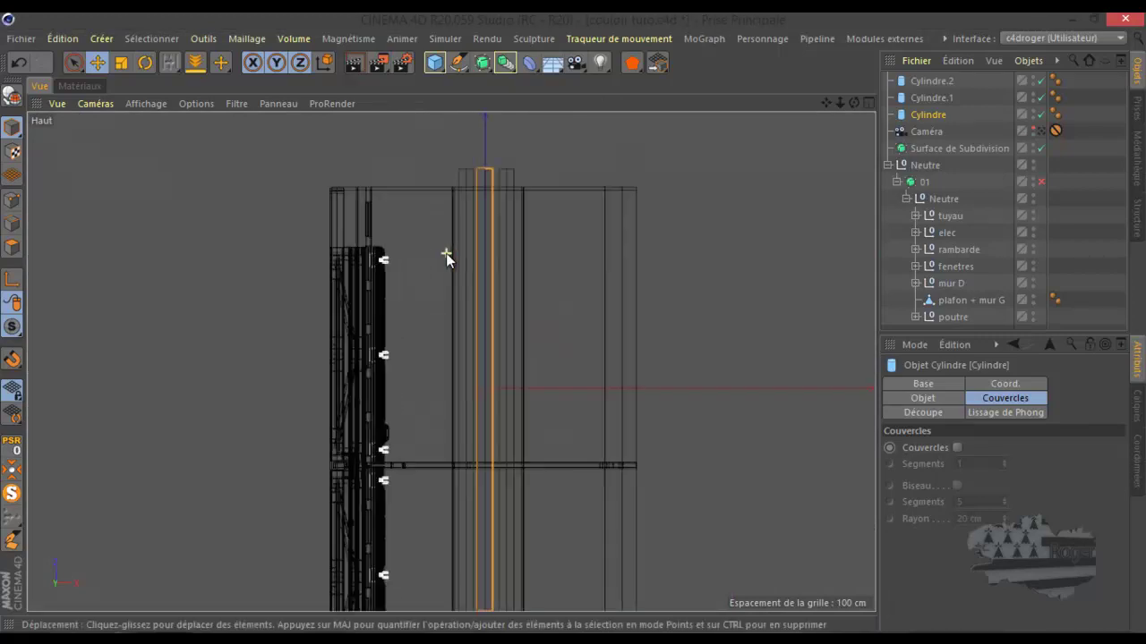
pyautogui.keyDown('shift'); pyautogui.click(985, 82); pyautogui.keyUp('shift')
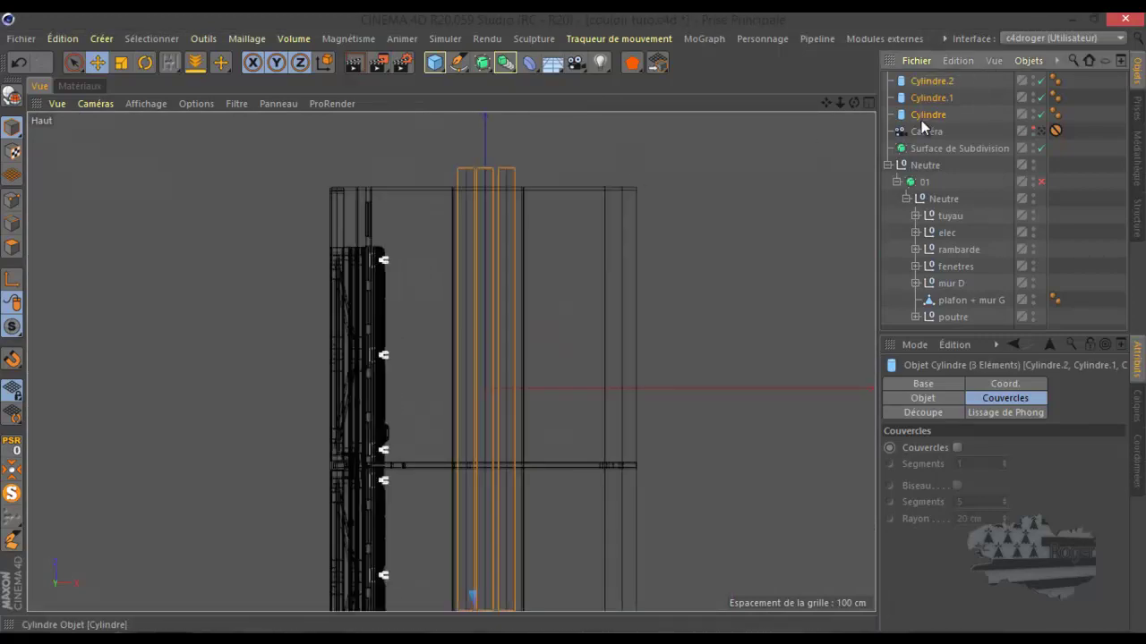
pyautogui.click(13, 98)
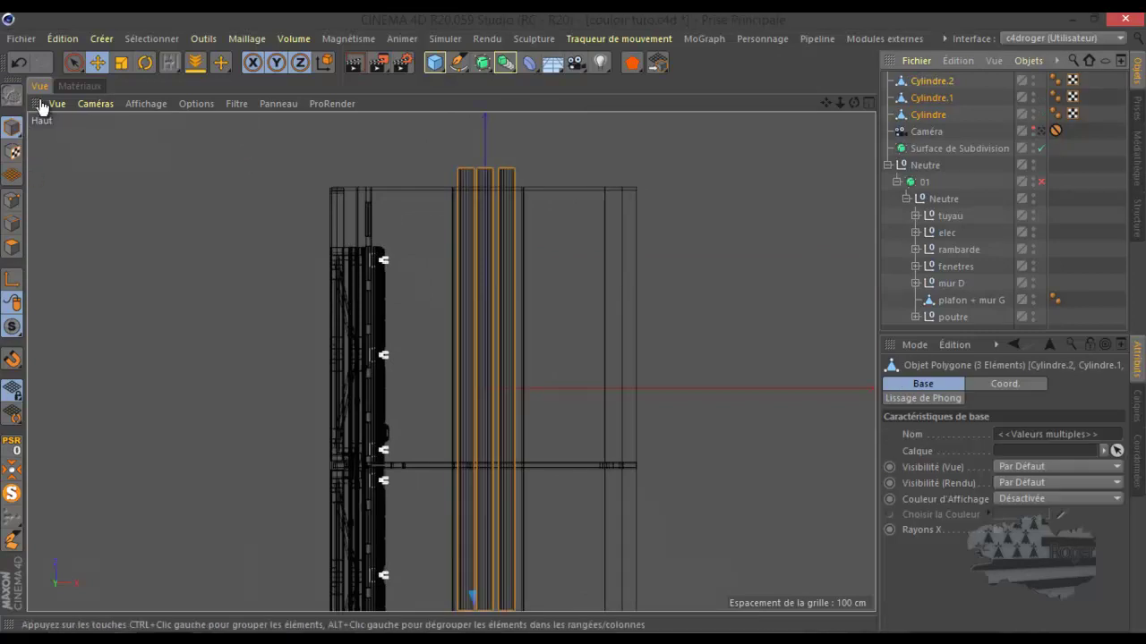
# - Loop-cut a pair of edge loops about 25 cm apart around each of the three pipes, staggered within the corridor section farther from the end beam
pyautogui.press('k')
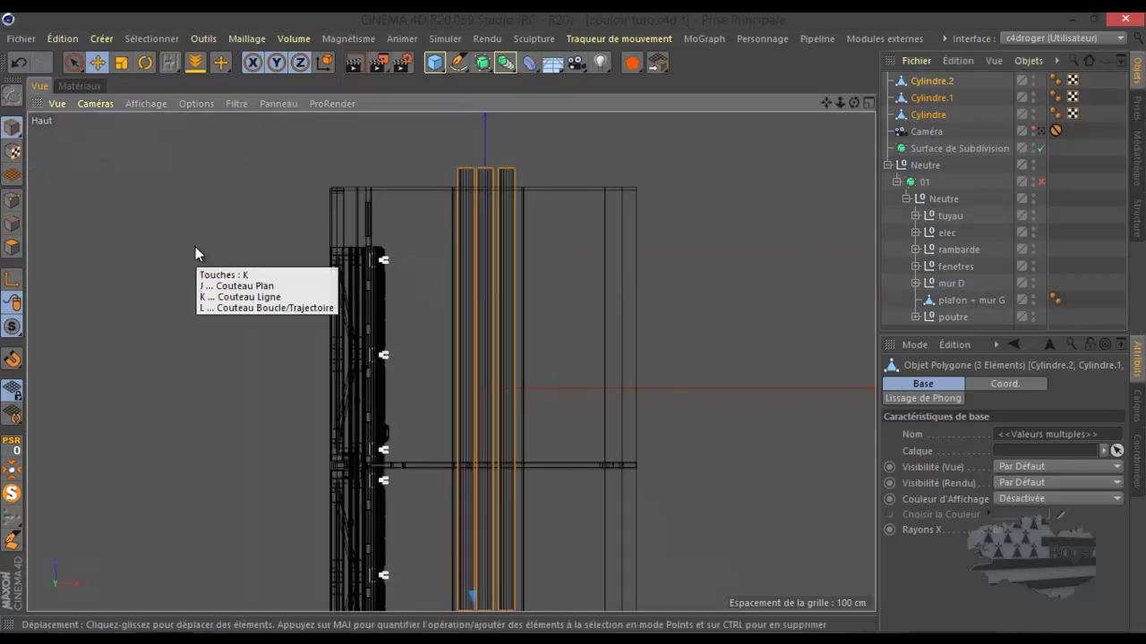
pyautogui.press('l')
pyautogui.scroll(3, 429, 325)
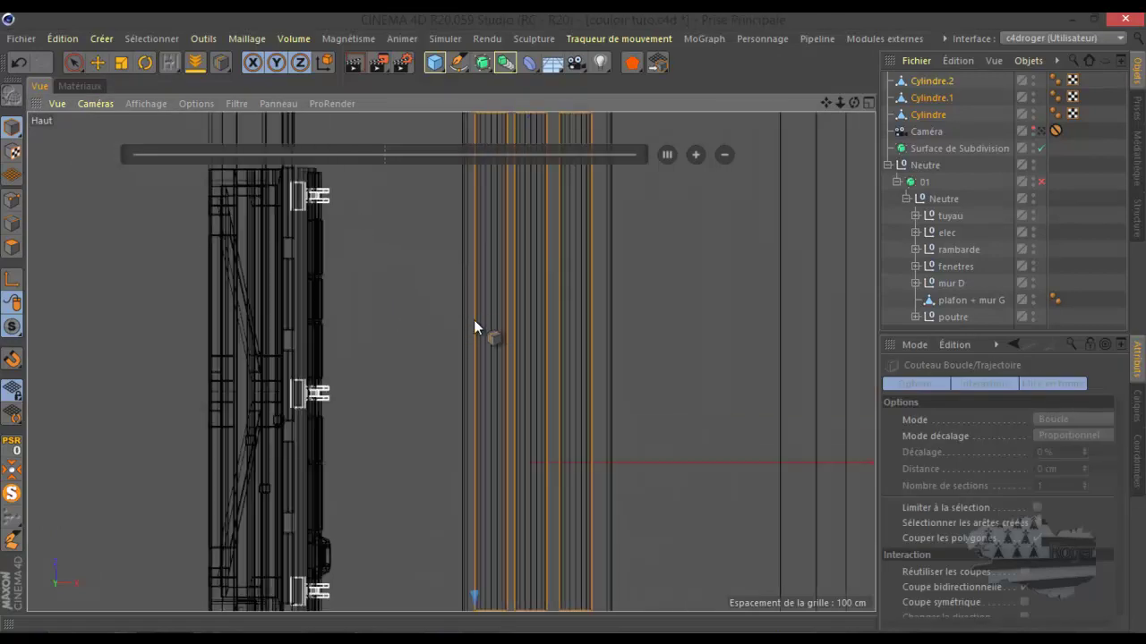
pyautogui.click(12, 199)
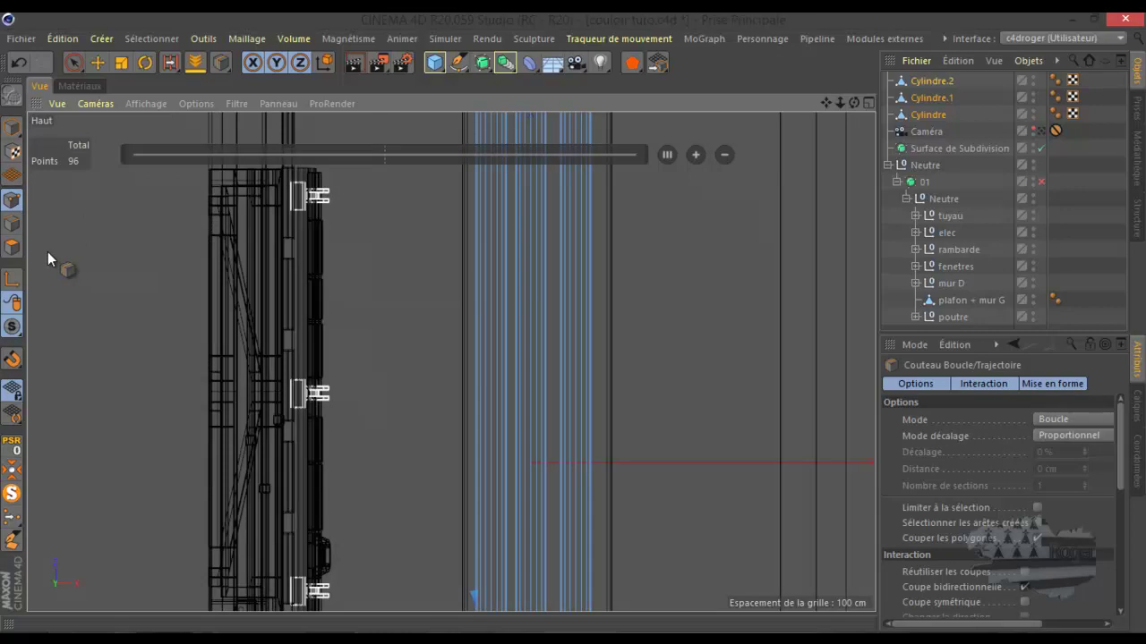
pyautogui.click(12, 247)
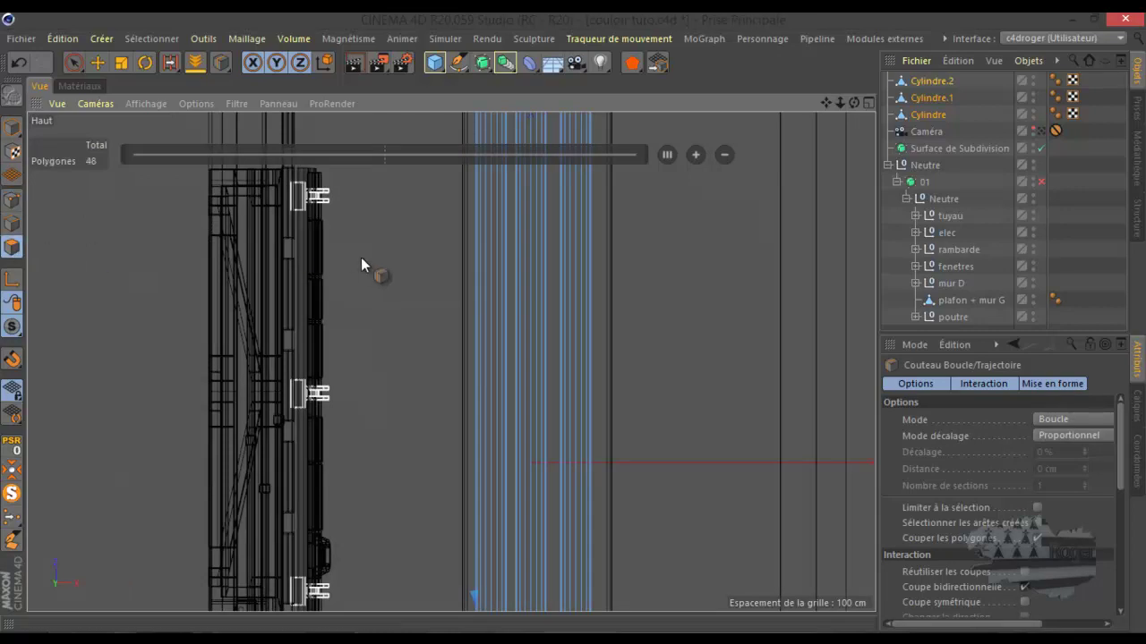
pyautogui.click(482, 303)
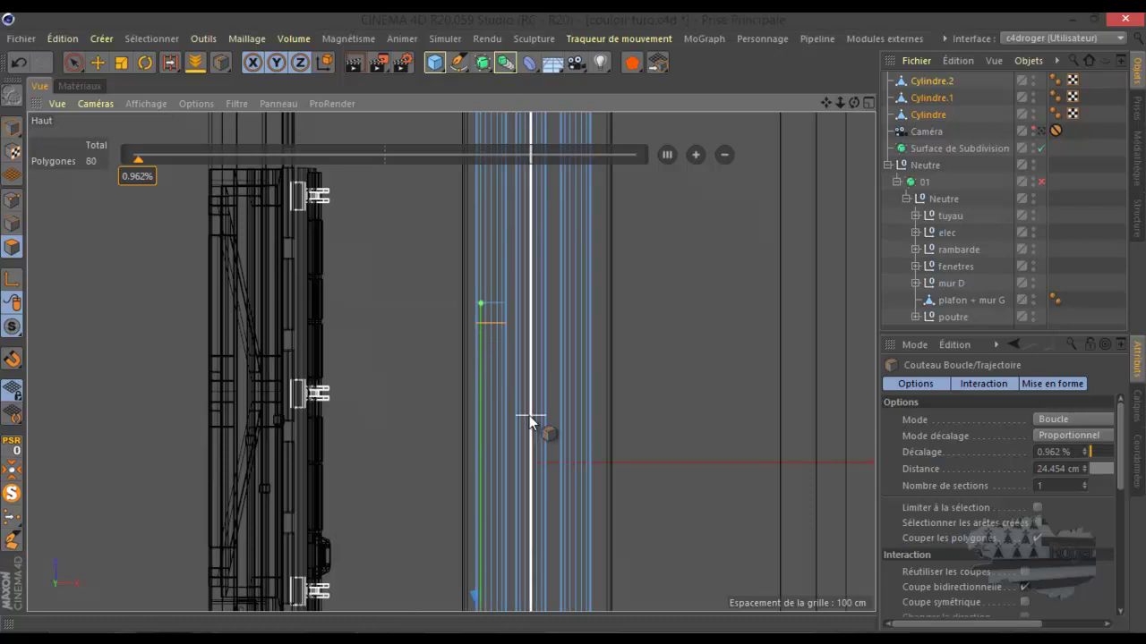
pyautogui.click(529, 417)
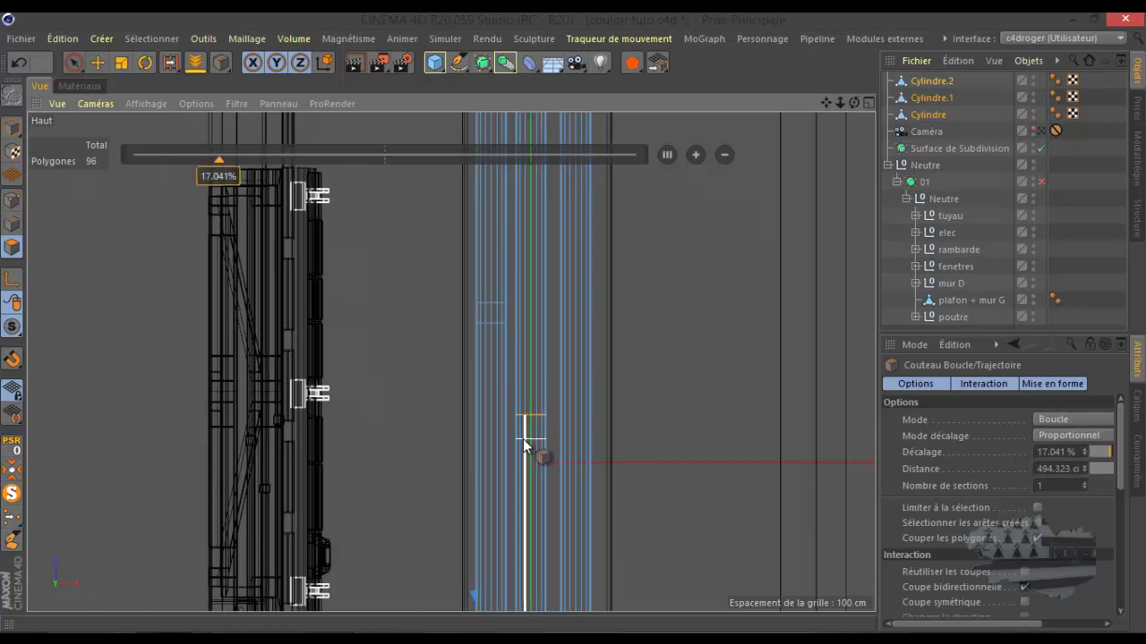
pyautogui.click(523, 437)
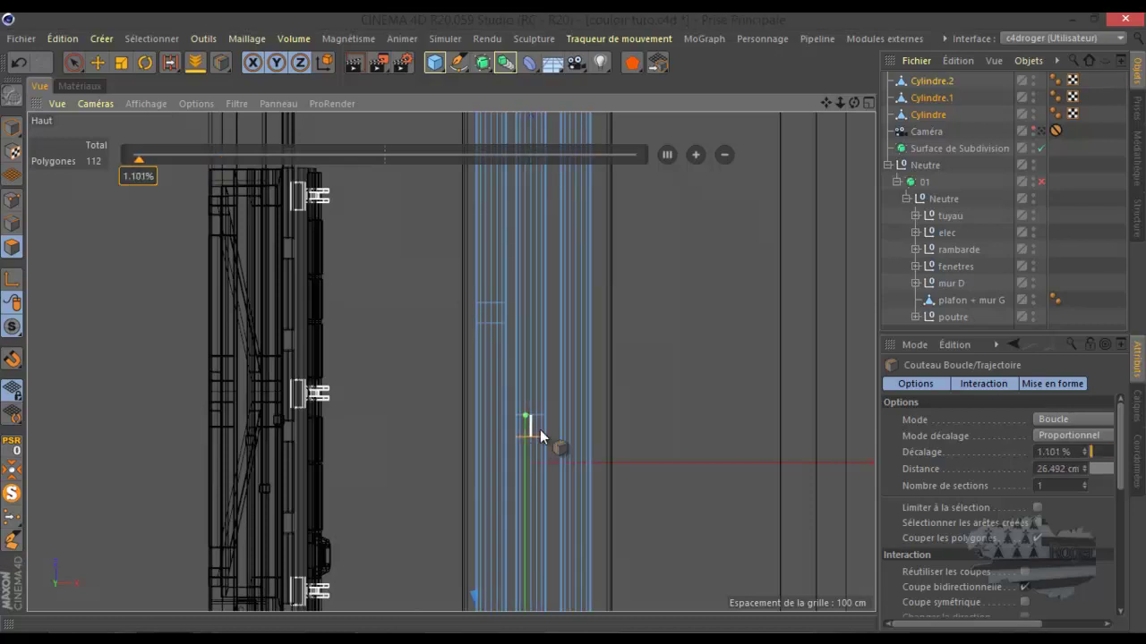
pyautogui.click(568, 367)
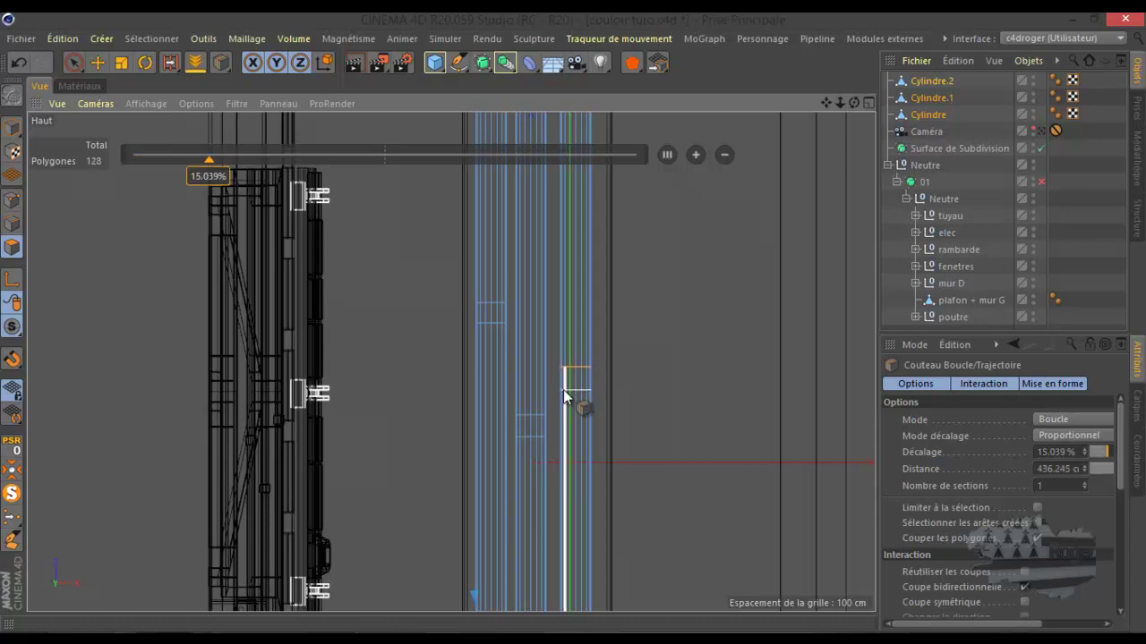
pyautogui.click(563, 389)
# - Cut a second staggered pair of closely spaced loops around each pipe, between the corridor's middle beam and end beam
pyautogui.scroll(-5, 493, 268)
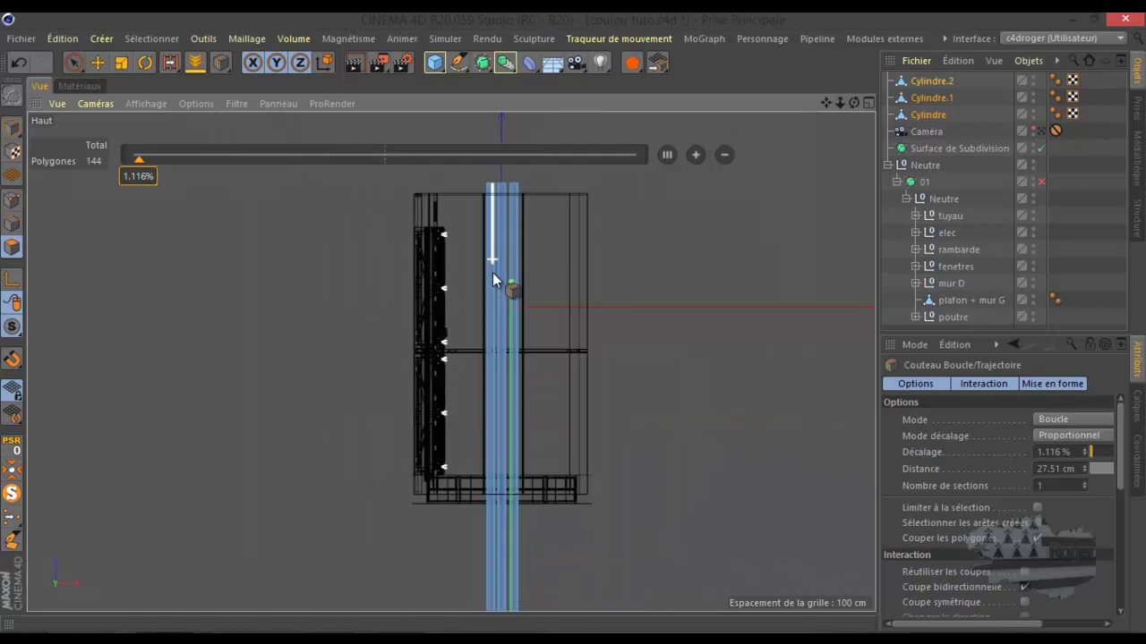
pyautogui.scroll(5, 489, 448)
pyautogui.click(492, 457)
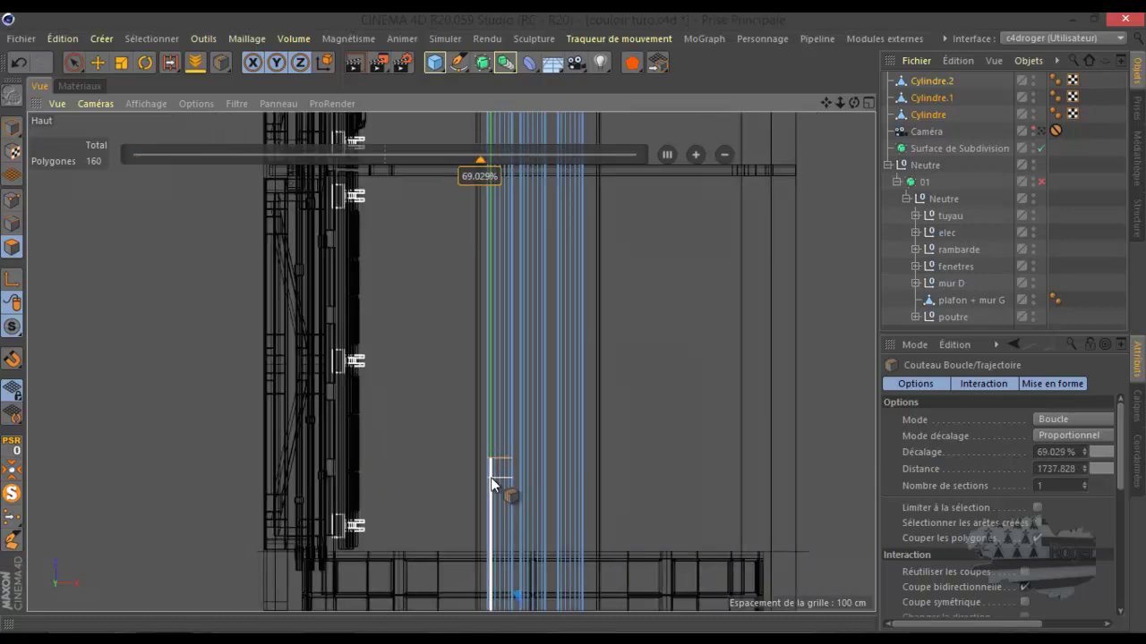
pyautogui.click(492, 476)
pyautogui.click(532, 414)
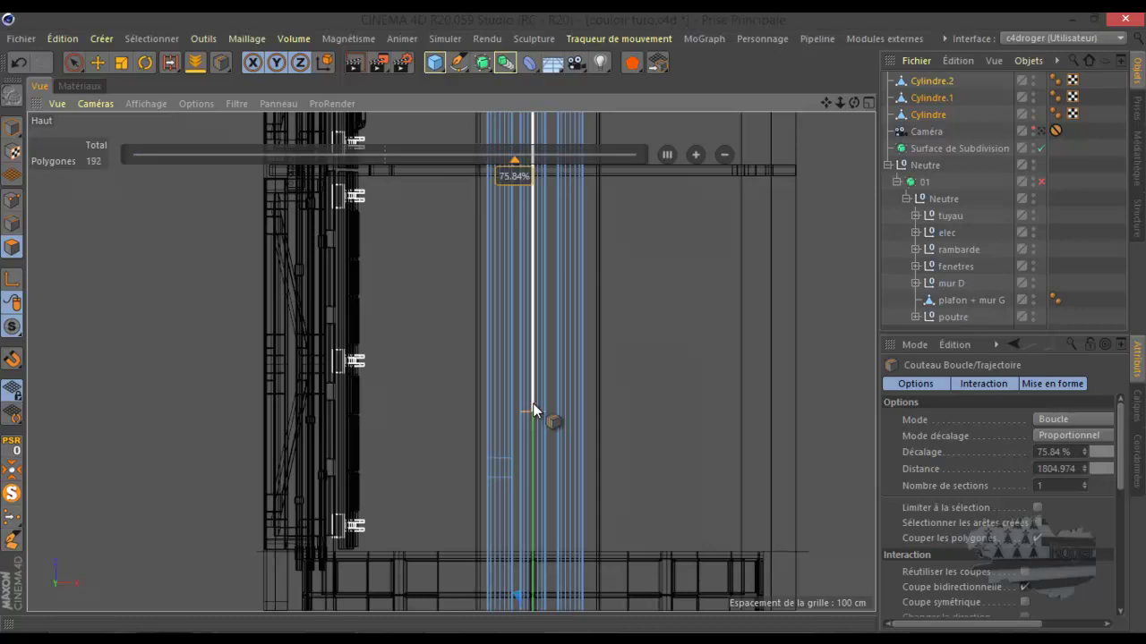
pyautogui.click(535, 400)
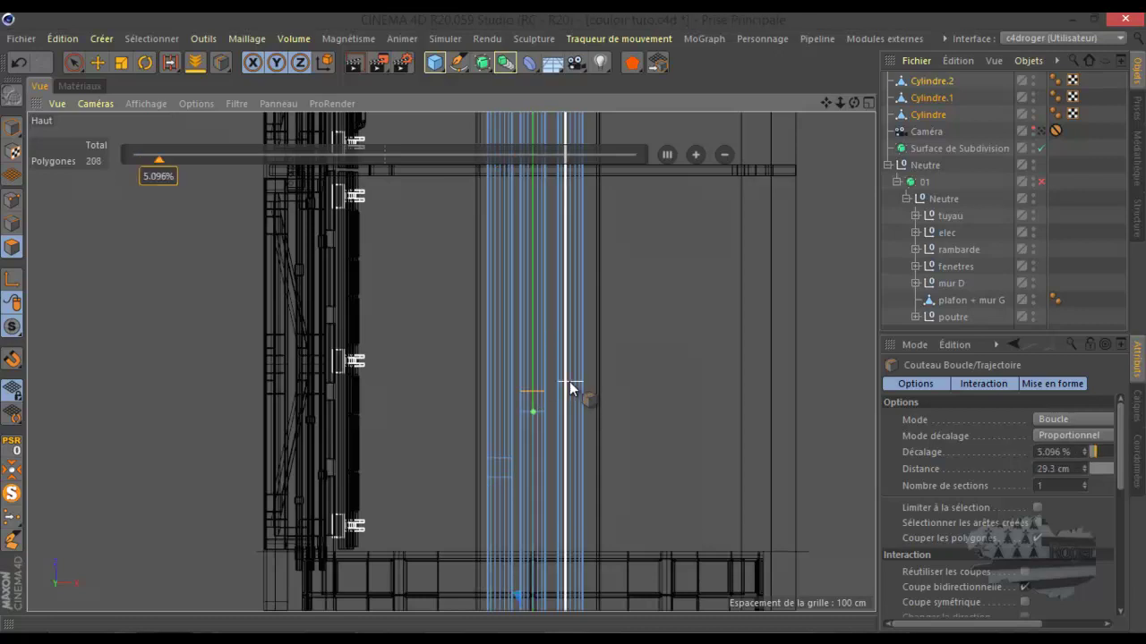
pyautogui.click(566, 506)
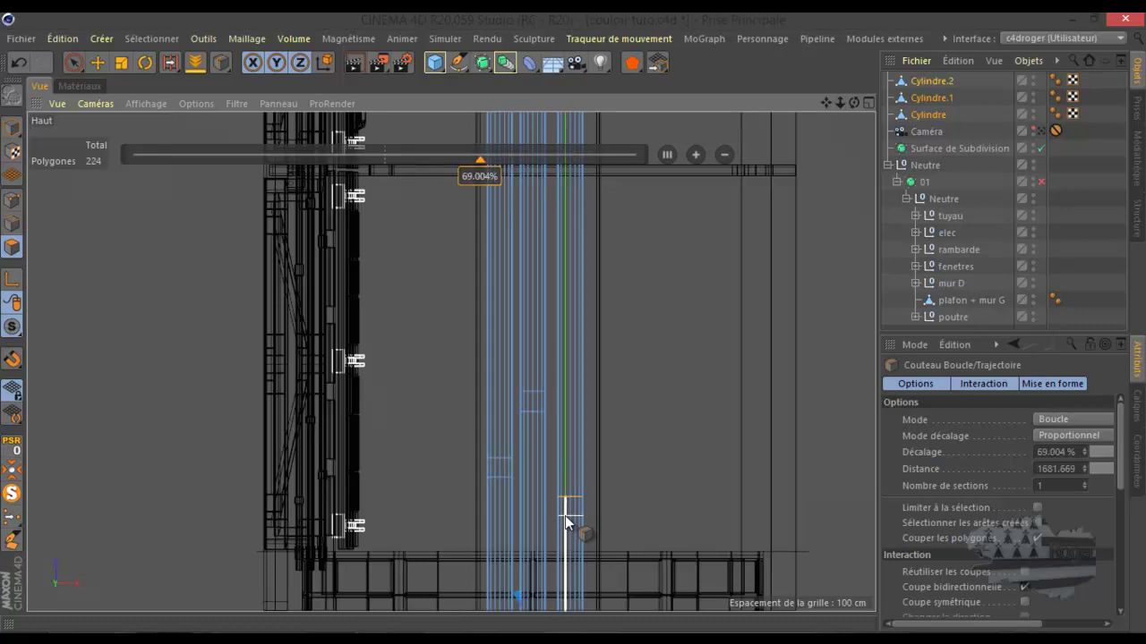
pyautogui.click(565, 516)
# - Ring-select the six narrow polygon bands between the paired edge loops on all three pipes, in both corridor sections
pyautogui.press('u')
pyautogui.press('b')
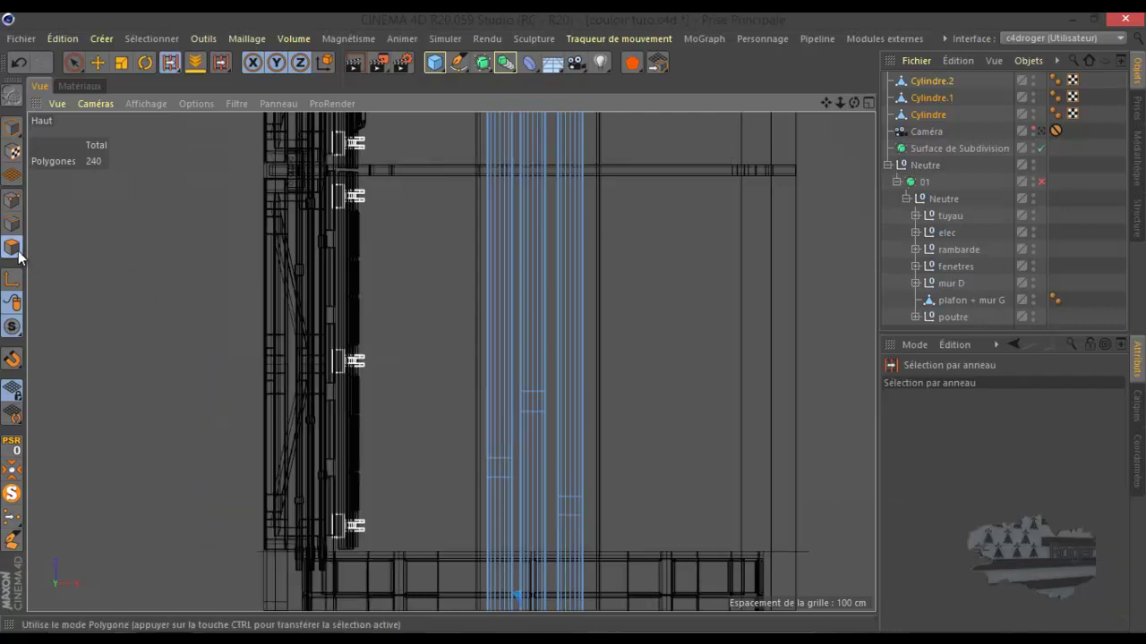
pyautogui.click(498, 468)
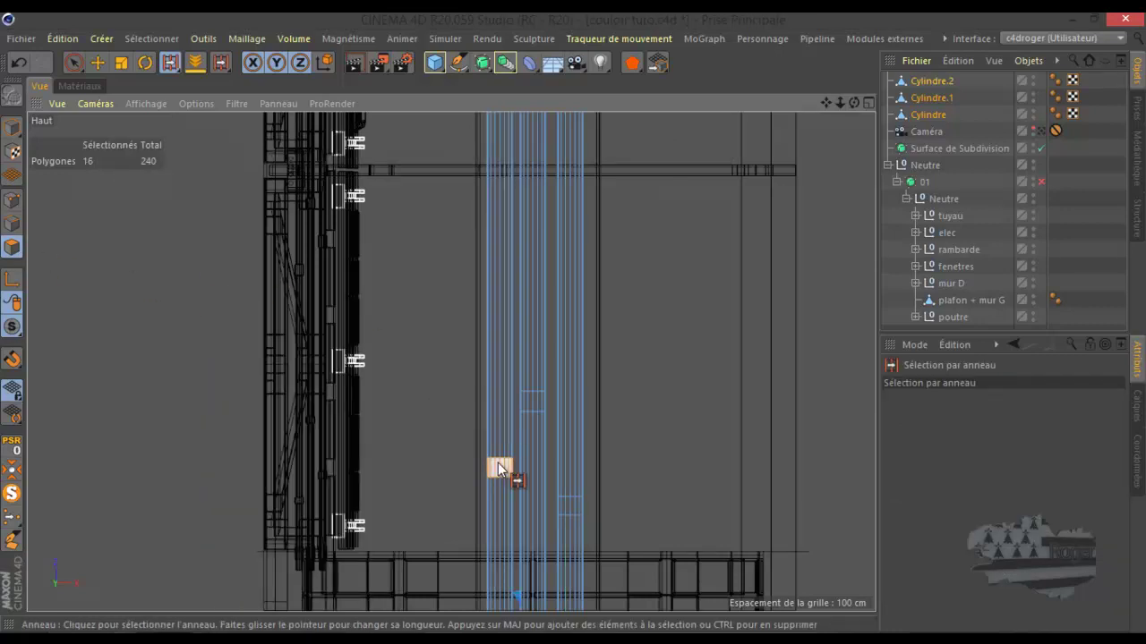
pyautogui.keyDown('shift'); pyautogui.click(533, 400); pyautogui.keyUp('shift')
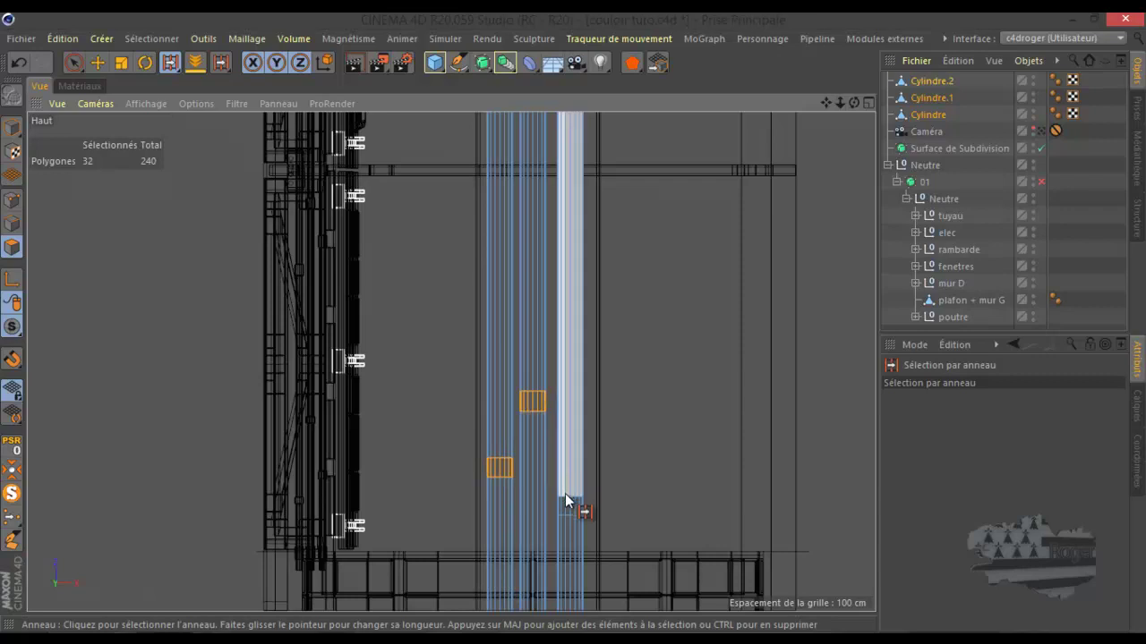
pyautogui.keyDown('shift'); pyautogui.click(564, 507); pyautogui.keyUp('shift')
pyautogui.scroll(-5, 475, 335)
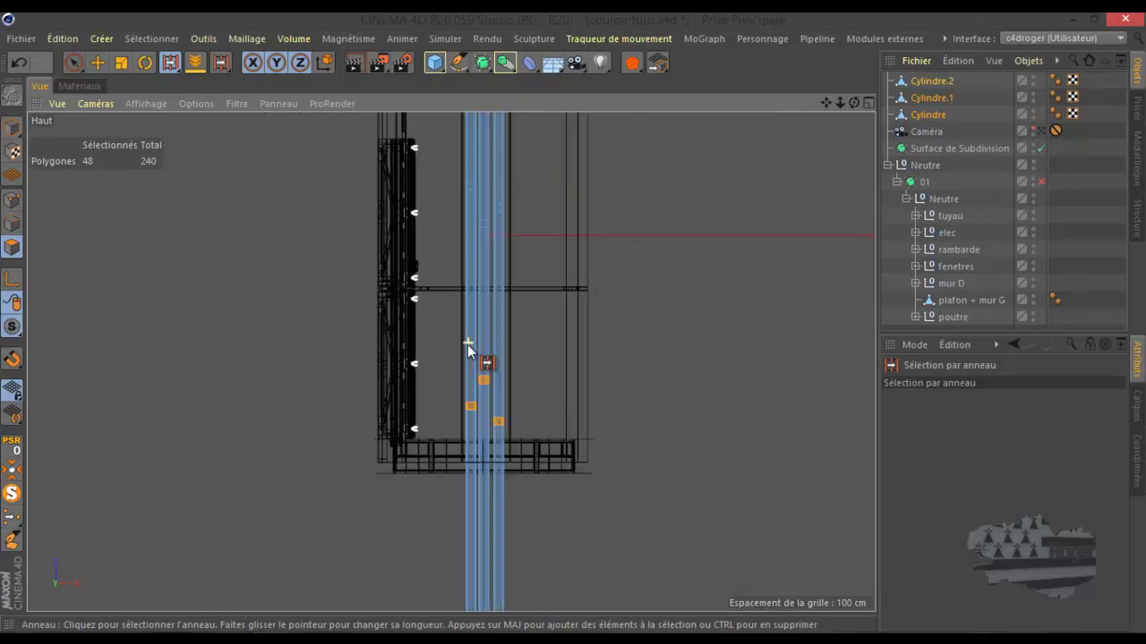
pyautogui.scroll(7, 499, 140)
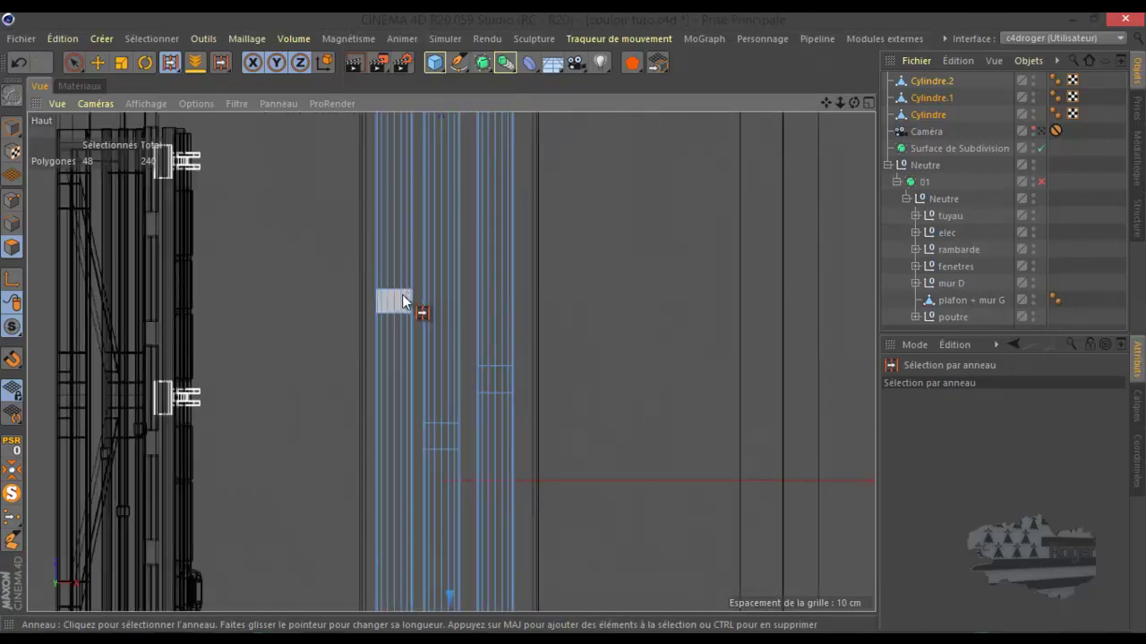
pyautogui.keyDown('shift'); pyautogui.click(397, 301); pyautogui.keyUp('shift')
pyautogui.keyDown('shift'); pyautogui.click(437, 432); pyautogui.keyUp('shift')
pyautogui.keyDown('shift'); pyautogui.click(498, 383); pyautogui.keyUp('shift')
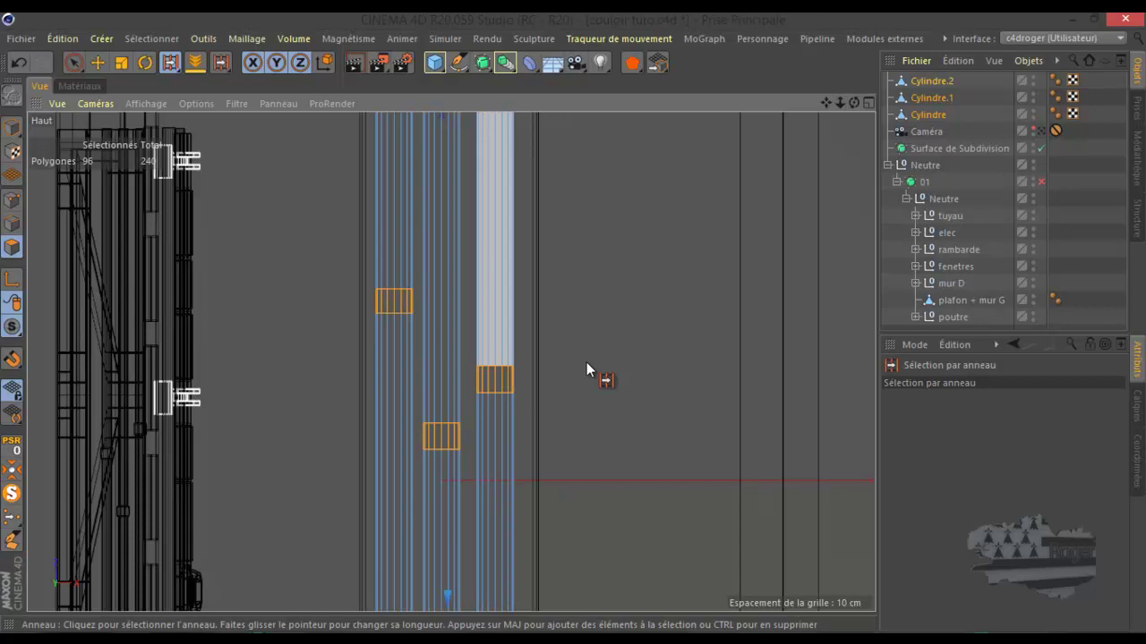
pyautogui.keyDown('shift'); pyautogui.click(512, 314); pyautogui.keyUp('shift')
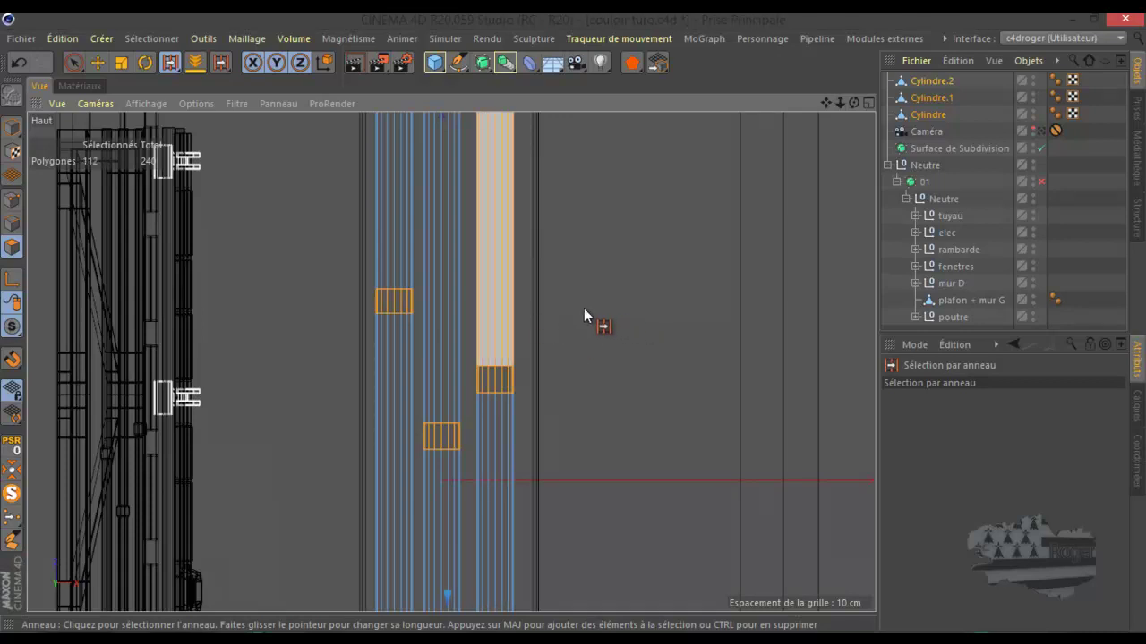
pyautogui.keyDown('ctrl'); pyautogui.click(499, 295); pyautogui.keyUp('ctrl')
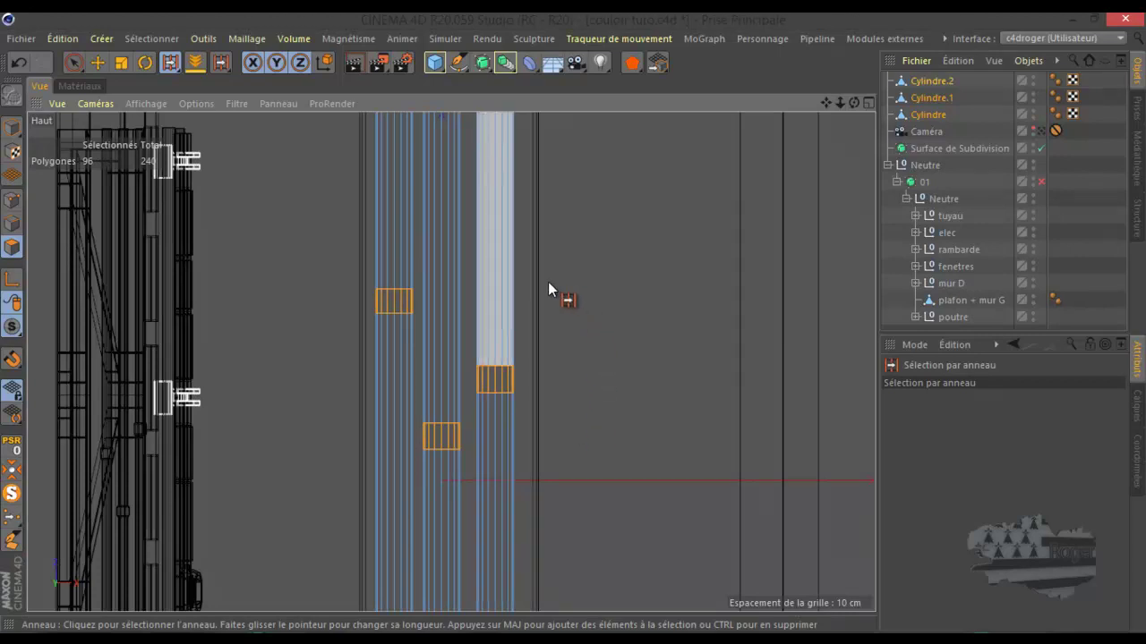
pyautogui.keyDown('shift'); pyautogui.click(502, 287); pyautogui.keyUp('shift')
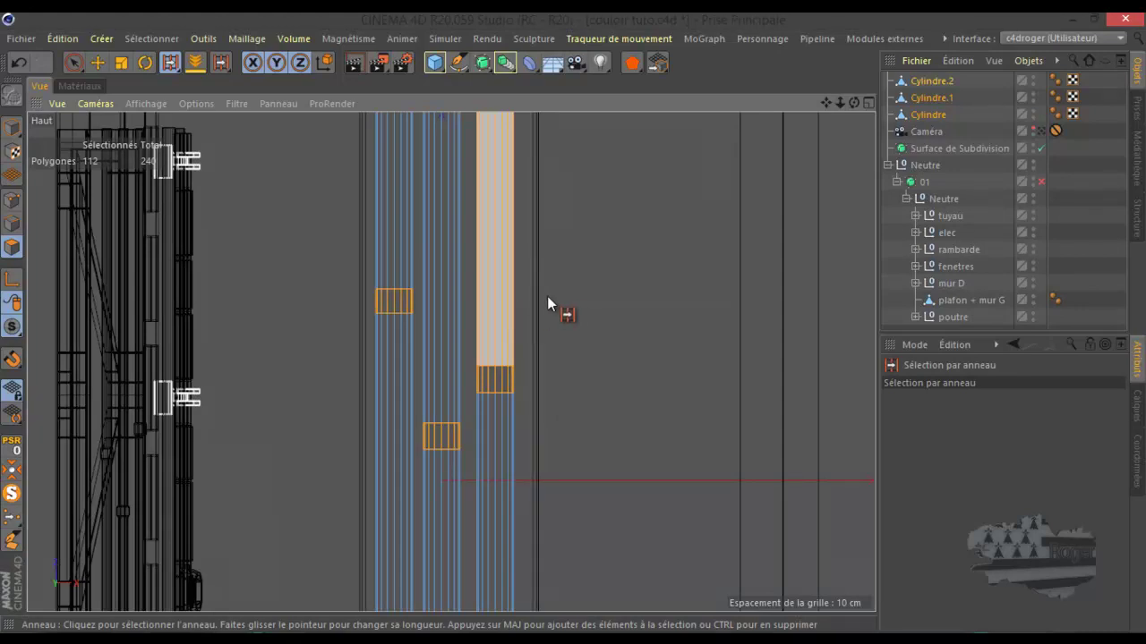
pyautogui.keyDown('ctrl'); pyautogui.click(506, 314); pyautogui.keyUp('ctrl')
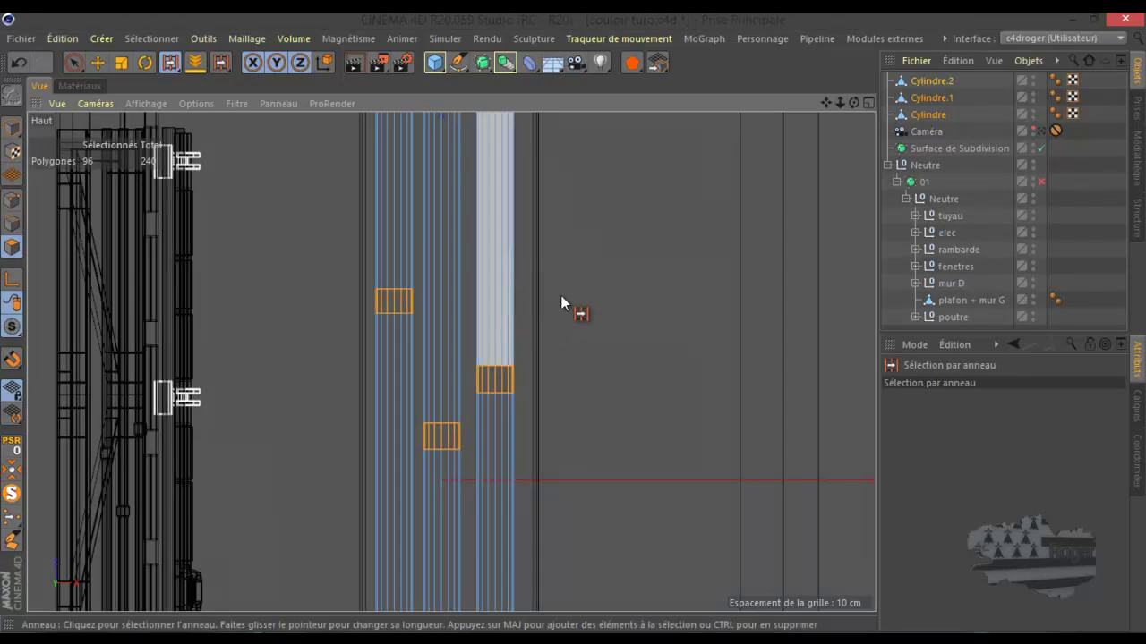
# - Extrude the six selected bands outward by 4.9 cm to form raised collars, and render the pipes in the perspective view
pyautogui.middleClick(574, 285)
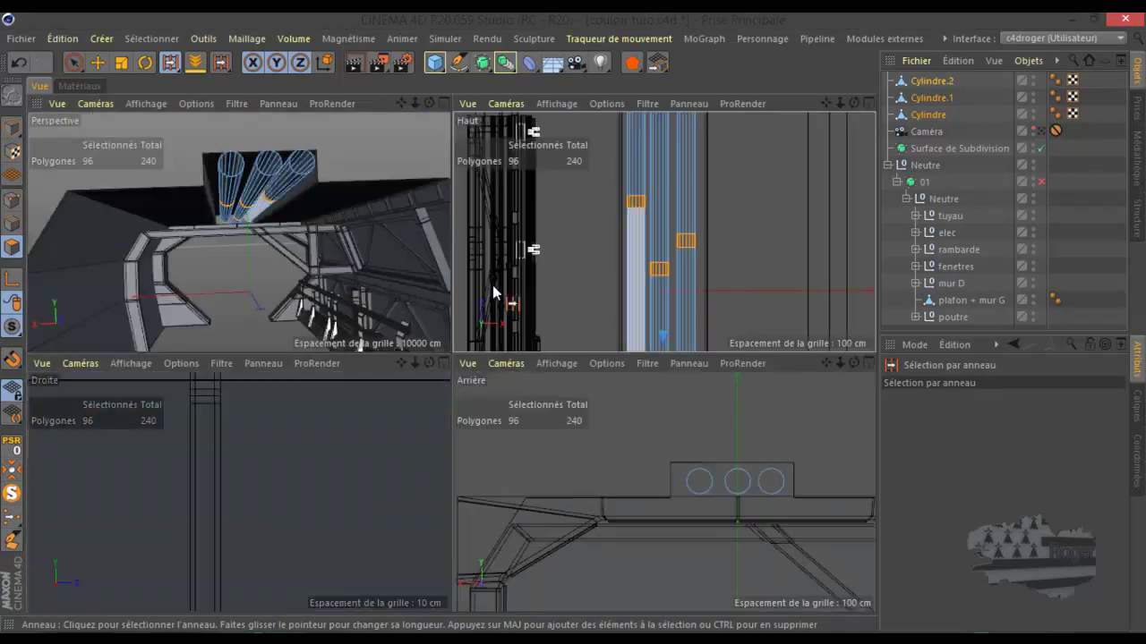
pyautogui.middleClick(372, 290)
pyautogui.scroll(4, 447, 276)
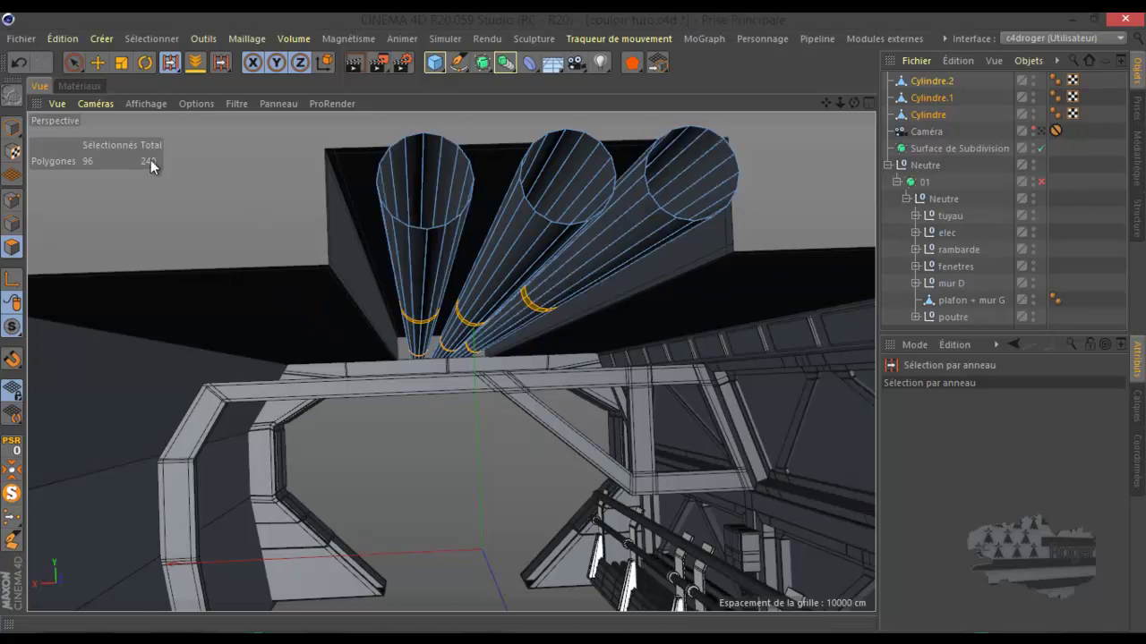
pyautogui.press('m')
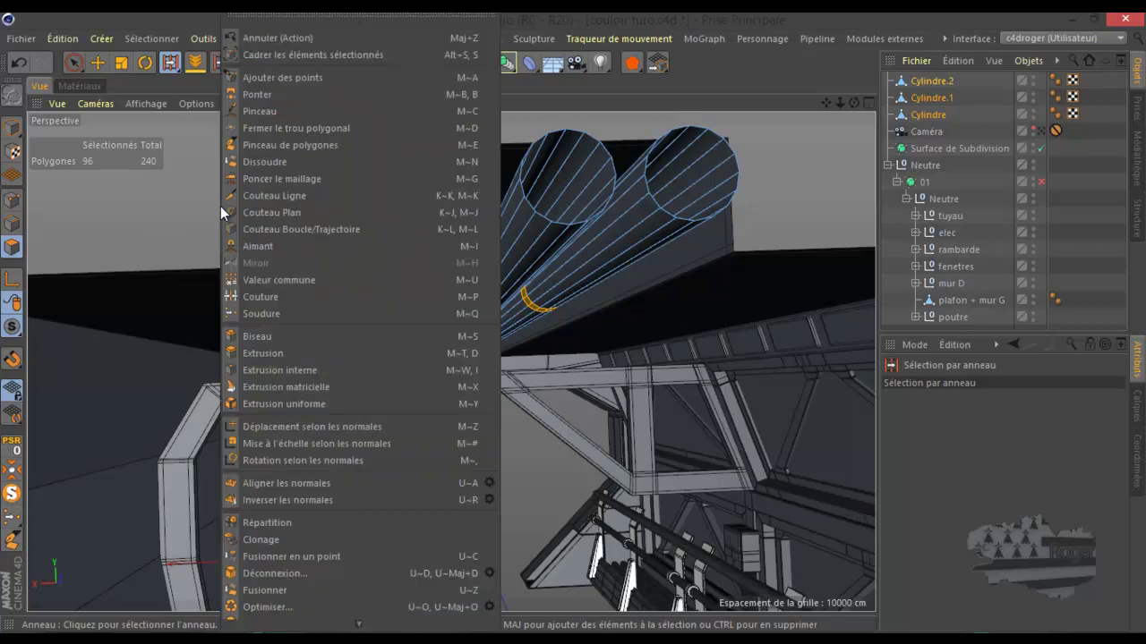
pyautogui.click(245, 352)
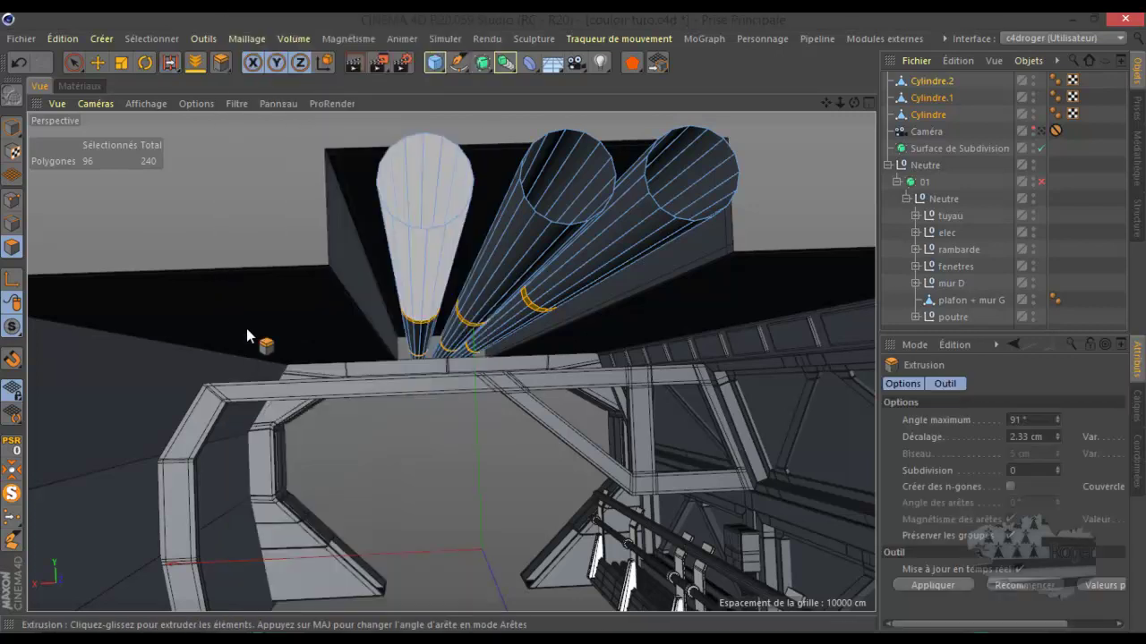
pyautogui.moveTo(586, 329); pyautogui.dragTo(576, 330)
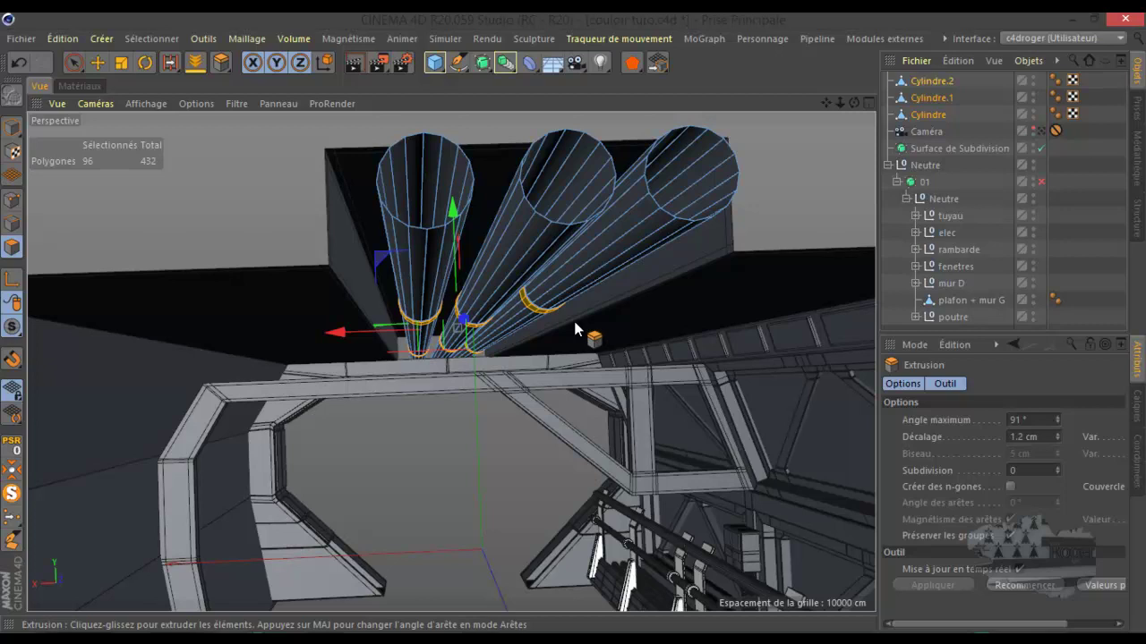
pyautogui.moveTo(576, 329); pyautogui.dragTo(576, 330)
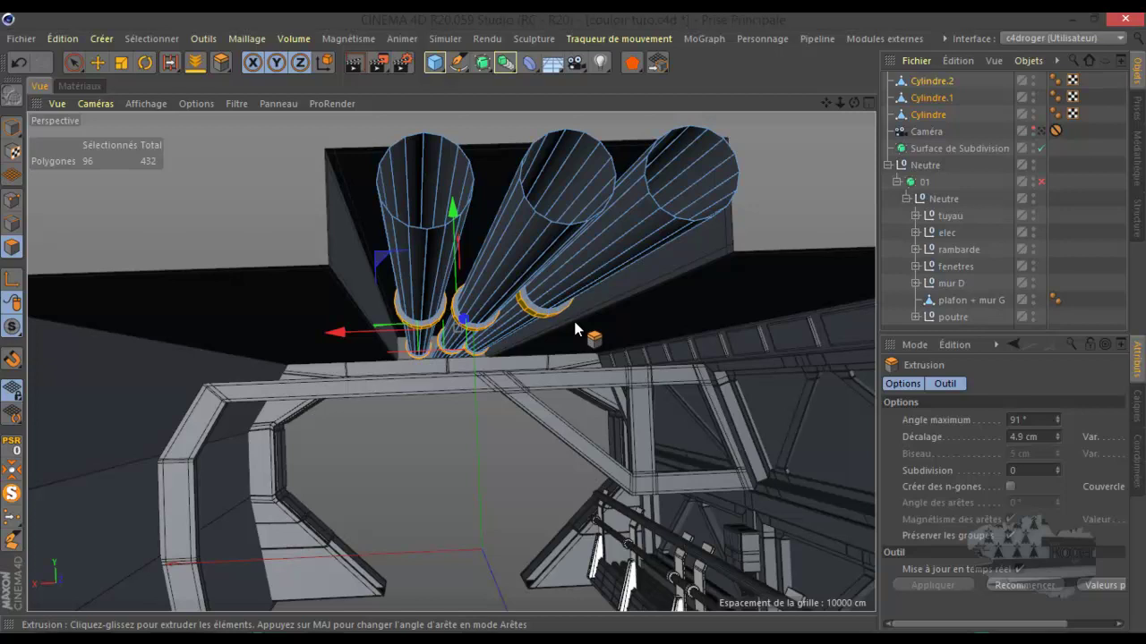
pyautogui.keyDown('alt'); pyautogui.moveTo(575, 329); pyautogui.dragTo(234, 276); pyautogui.keyUp('alt')
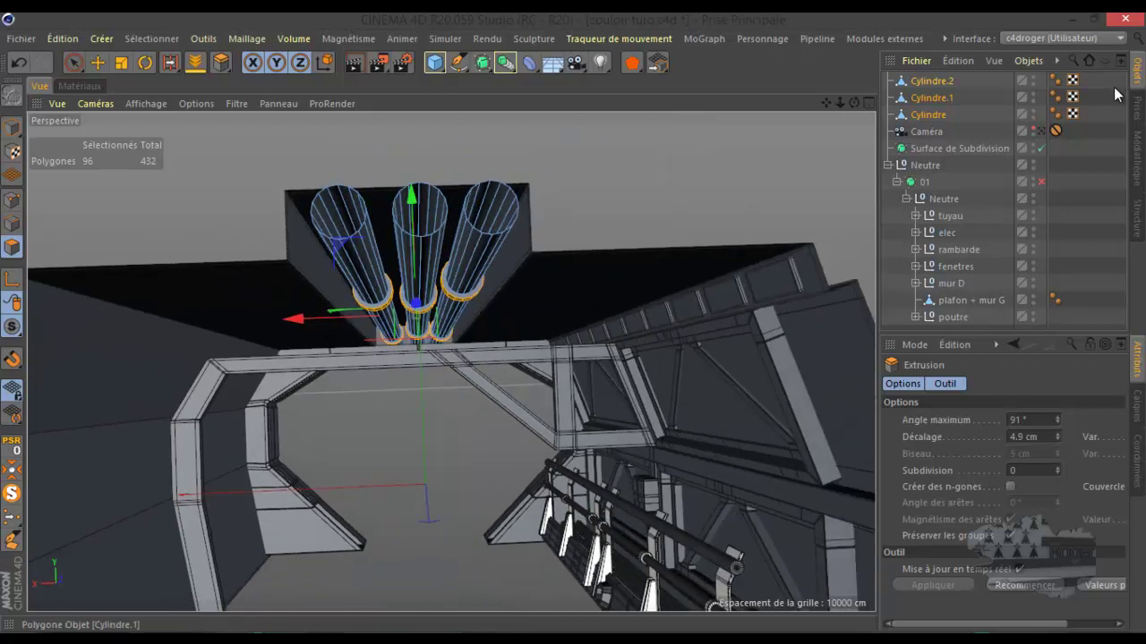
pyautogui.click(354, 65)
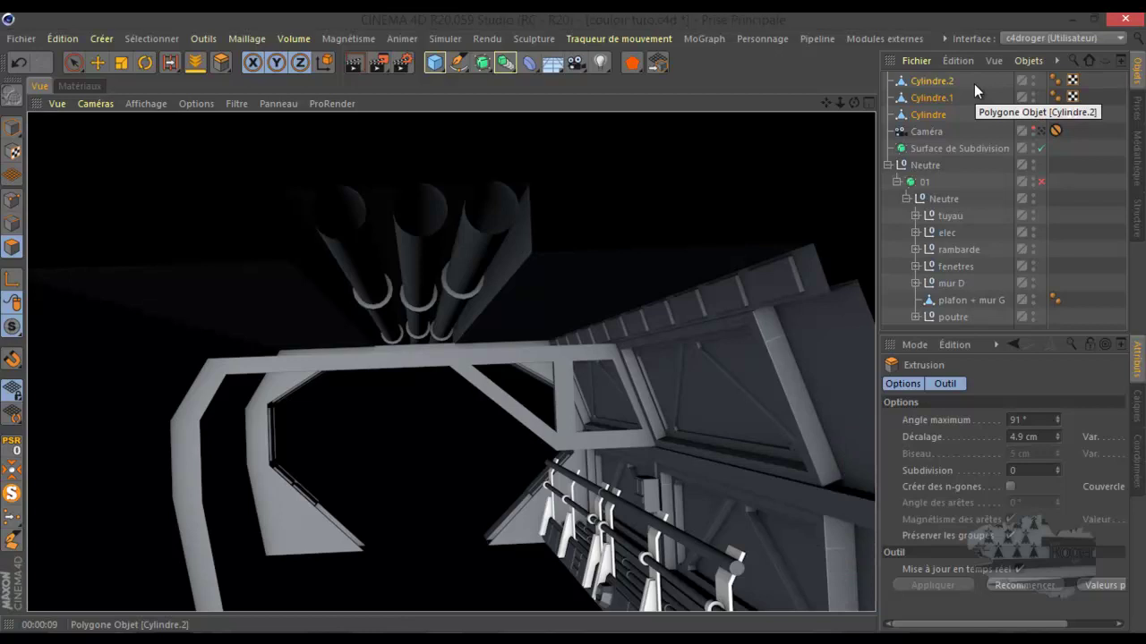
# - Group the three cylinders in a null, place it under the Subdivision Surface and inspect the smoothed collars up close
pyautogui.hotkey('alt', 'g')
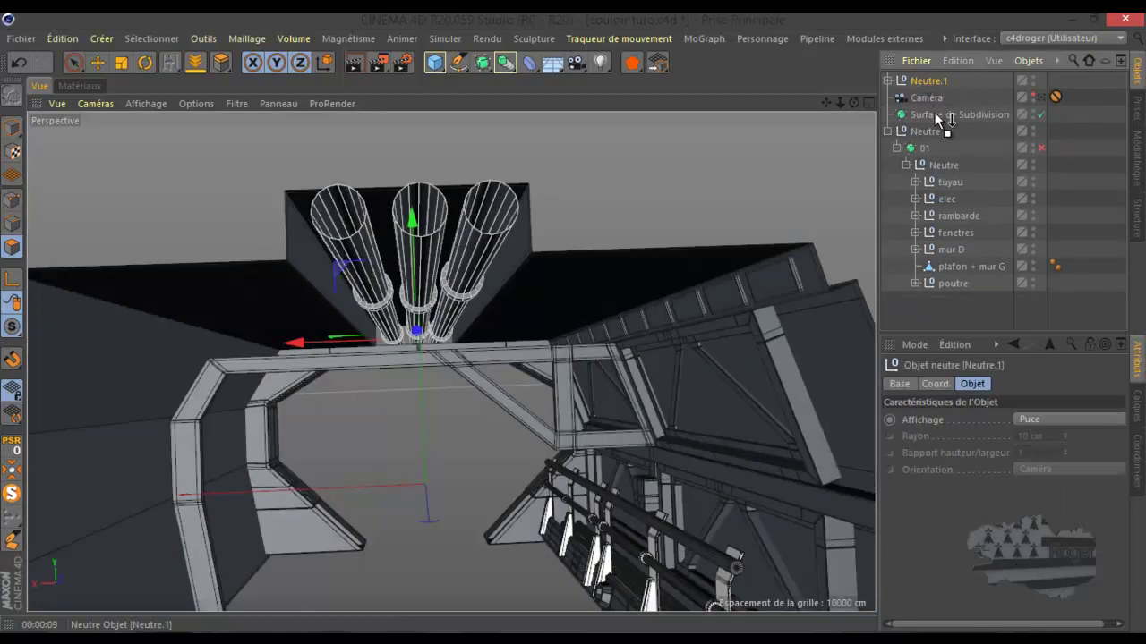
pyautogui.moveTo(934, 110); pyautogui.dragTo(935, 113)
pyautogui.scroll(2, 418, 291)
pyautogui.scroll(5, 418, 291)
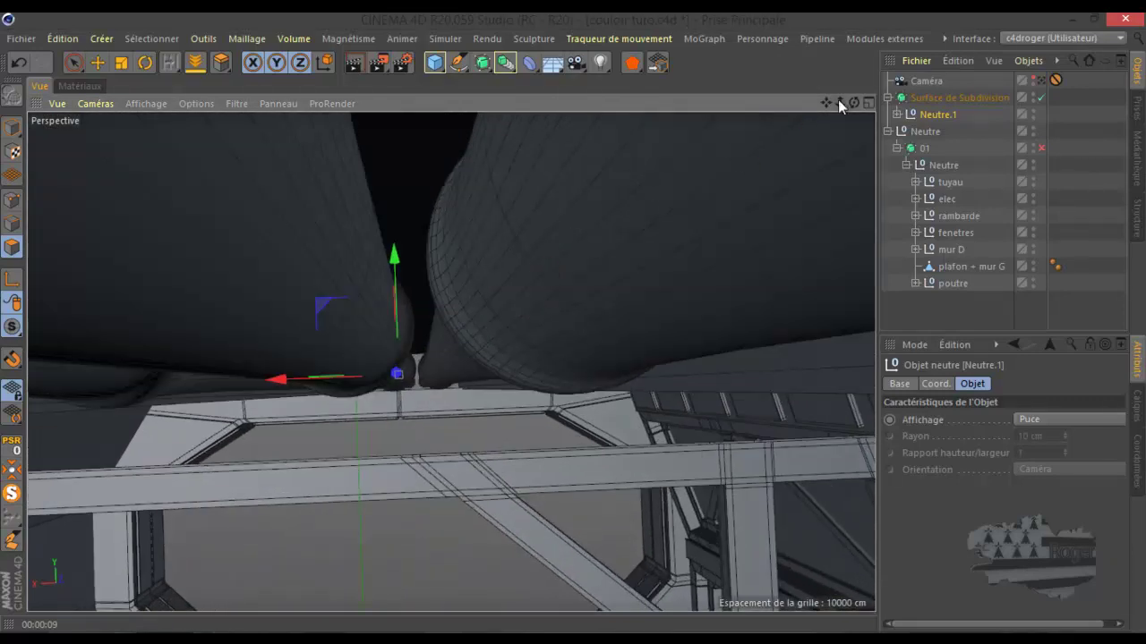
pyautogui.moveTo(855, 103); pyautogui.dragTo(575, 329)
pyautogui.moveTo(855, 103); pyautogui.dragTo(494, 328)
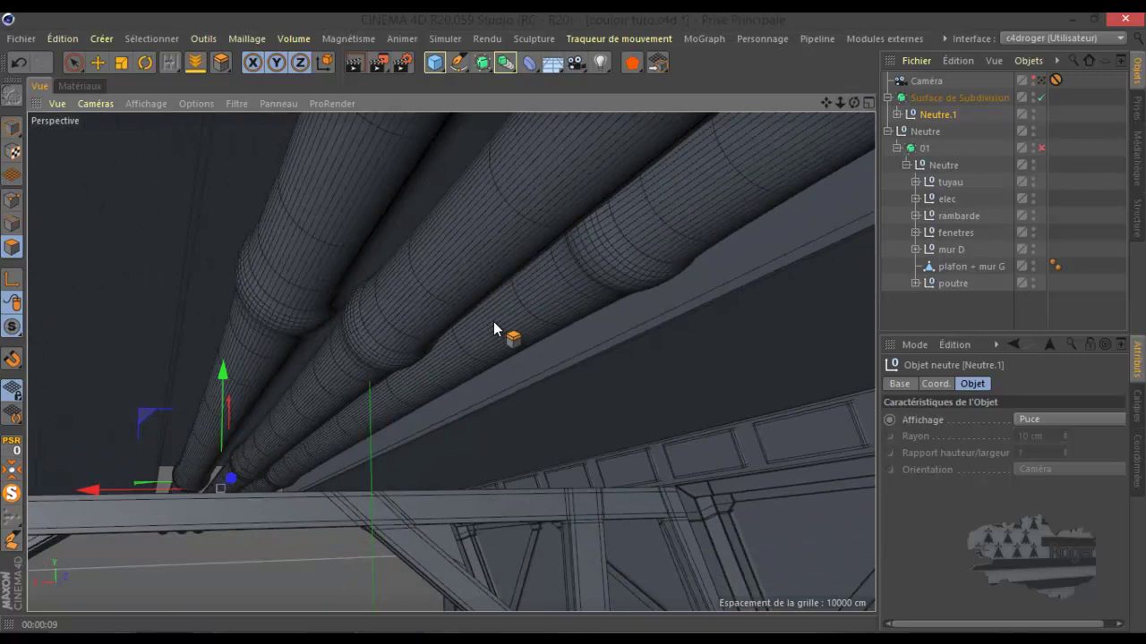
# - Select the three cylinders inside the subdivided group and isolate them with MagicSolo for loop cutting
pyautogui.press('k')
pyautogui.press('l')
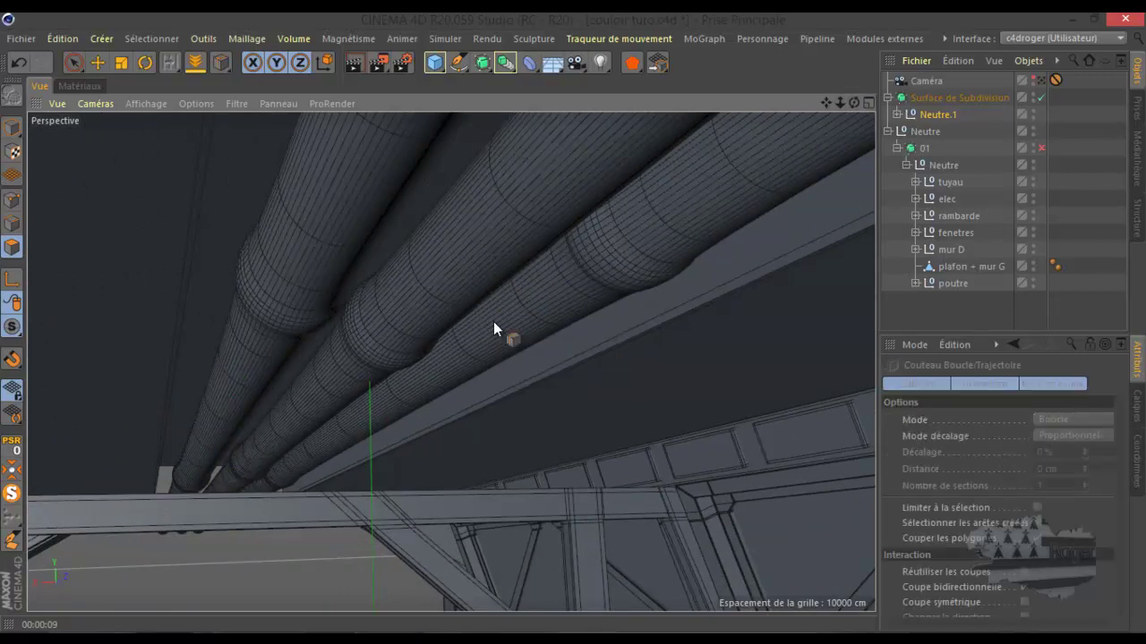
pyautogui.click(897, 114)
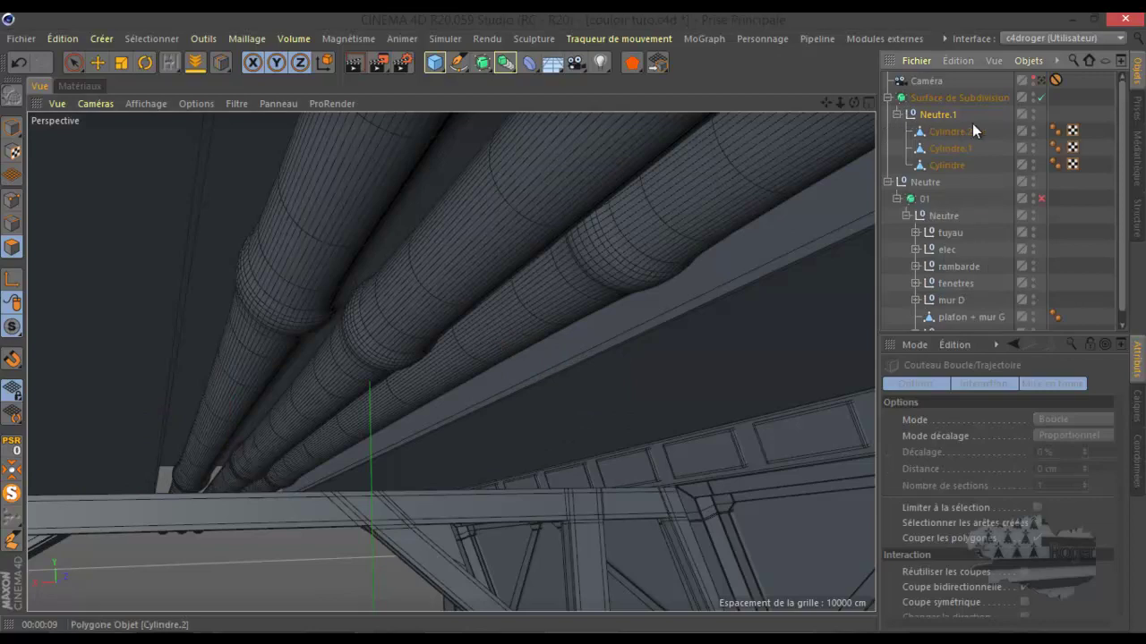
pyautogui.moveTo(987, 131); pyautogui.dragTo(943, 165)
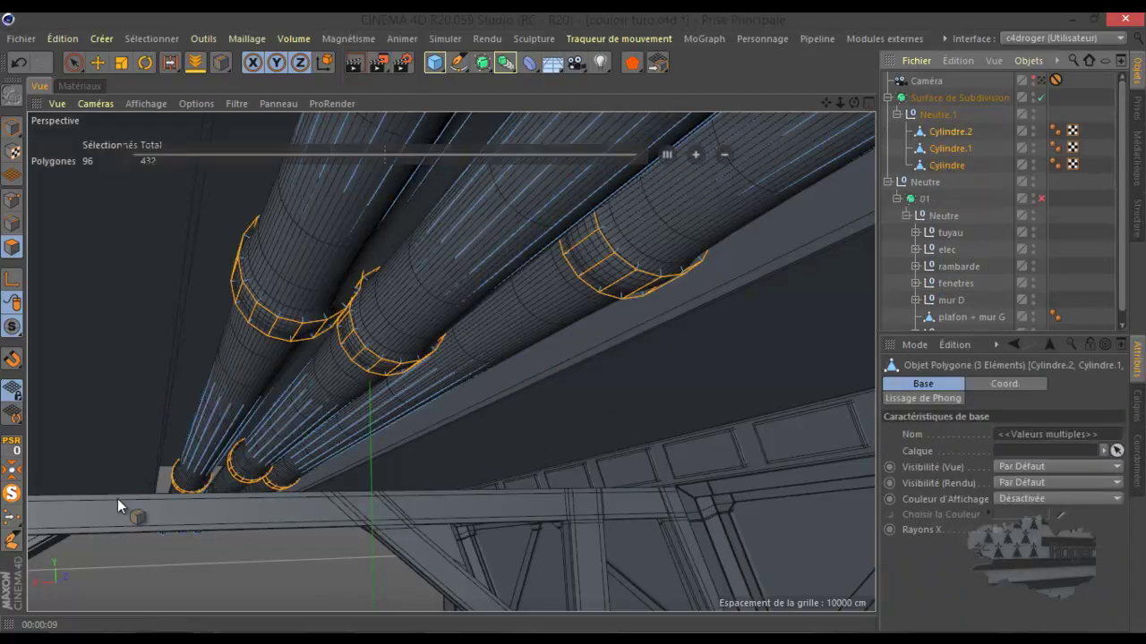
pyautogui.click(12, 493)
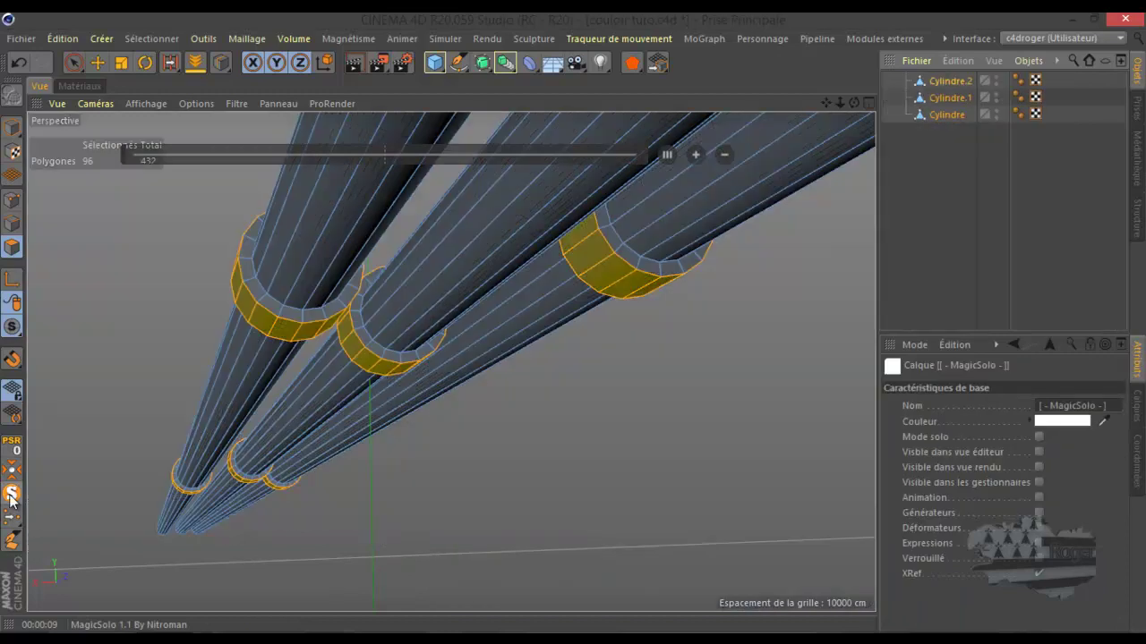
pyautogui.scroll(-4, 203, 426)
pyautogui.scroll(5, 207, 267)
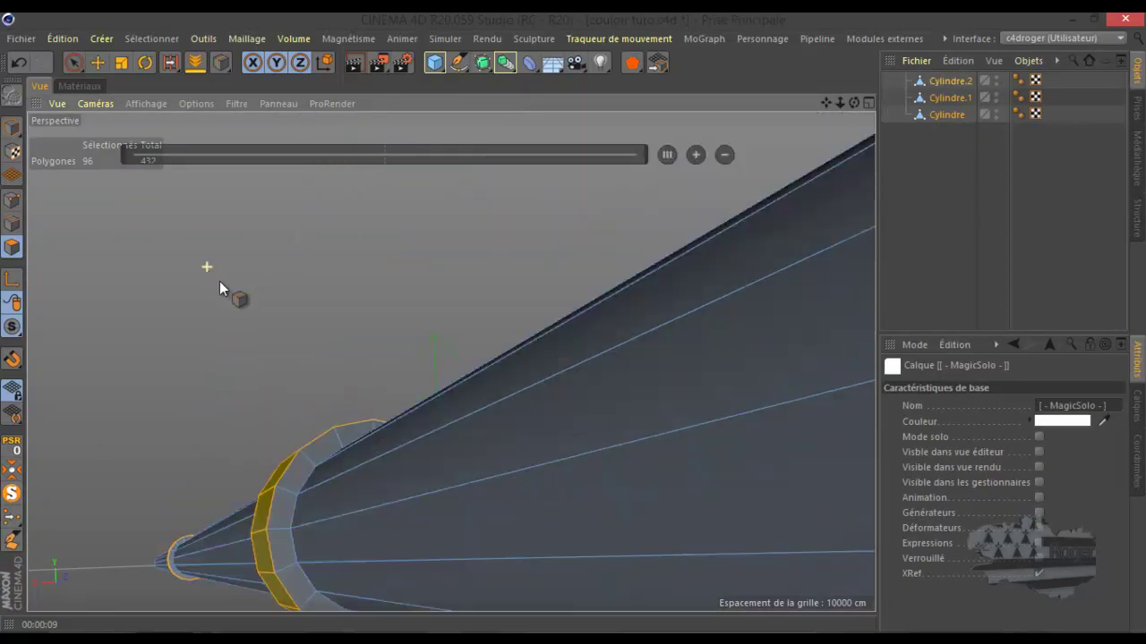
pyautogui.scroll(-4, 575, 322)
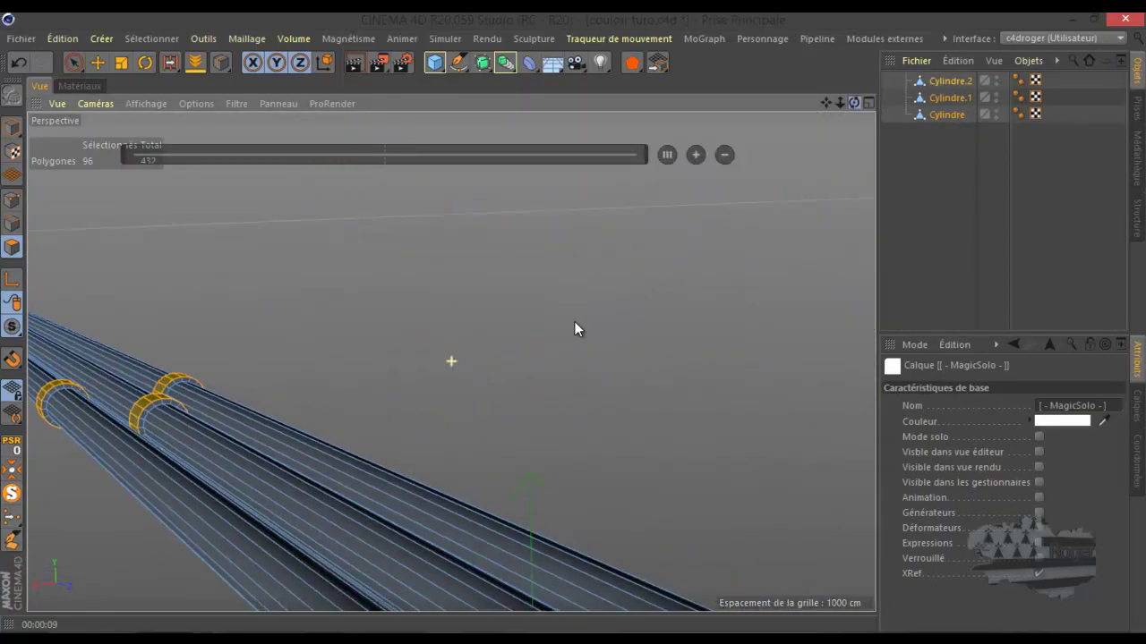
# - In the top view, loop-cut support edges just inside and outside both rims of the left pipe's collar in the farther corridor section
pyautogui.middleClick(615, 274)
pyautogui.middleClick(616, 274)
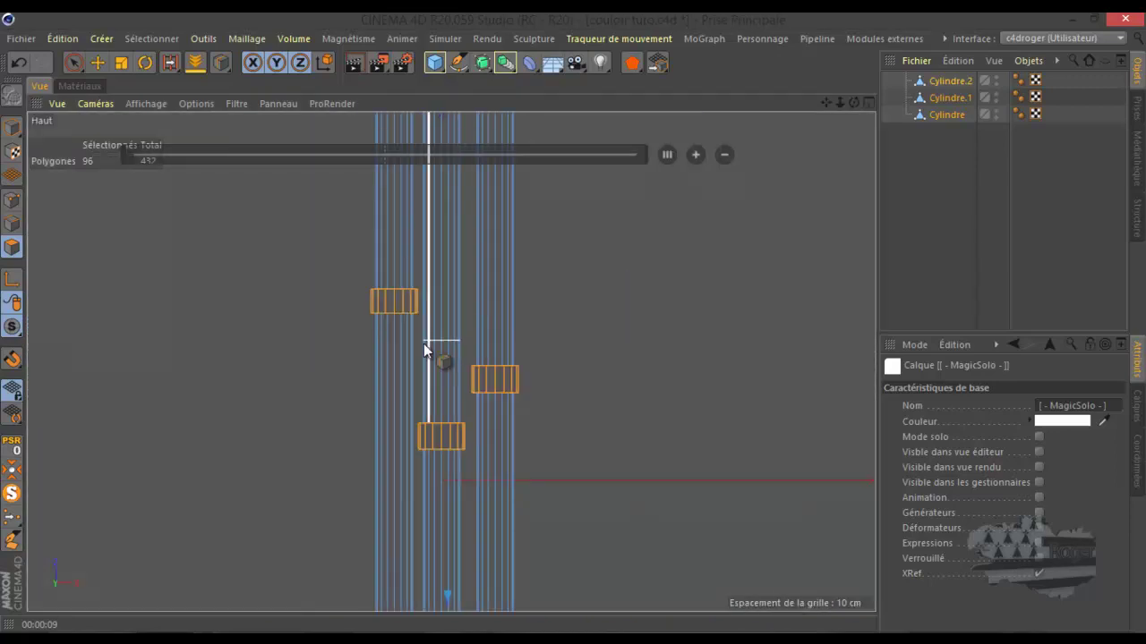
pyautogui.scroll(2, 379, 266)
pyautogui.scroll(7, 393, 346)
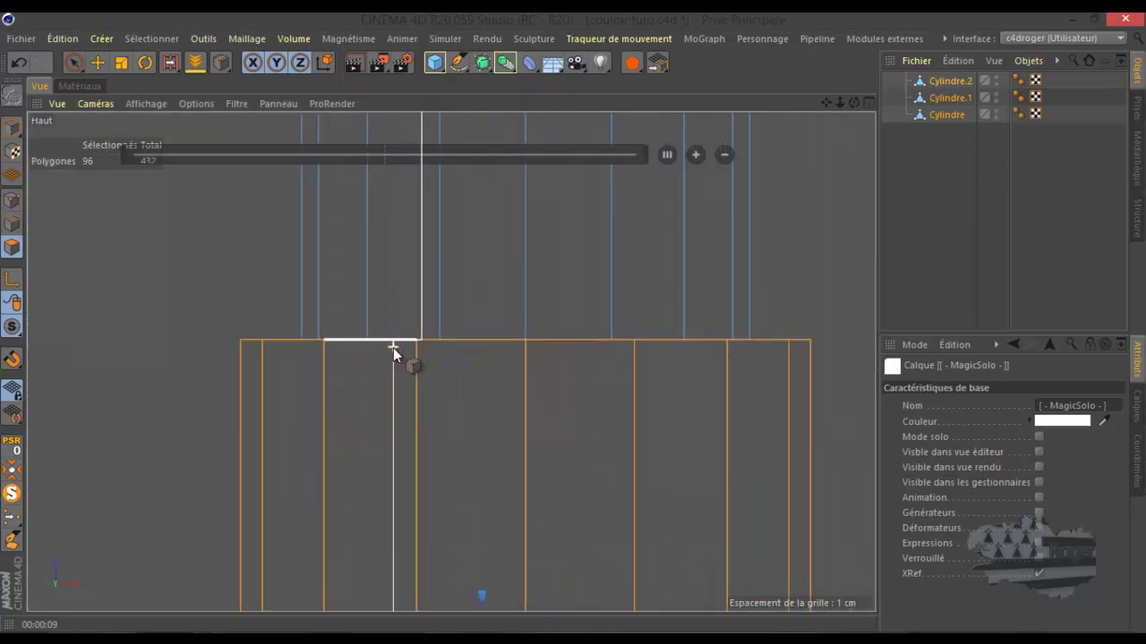
pyautogui.click(465, 330)
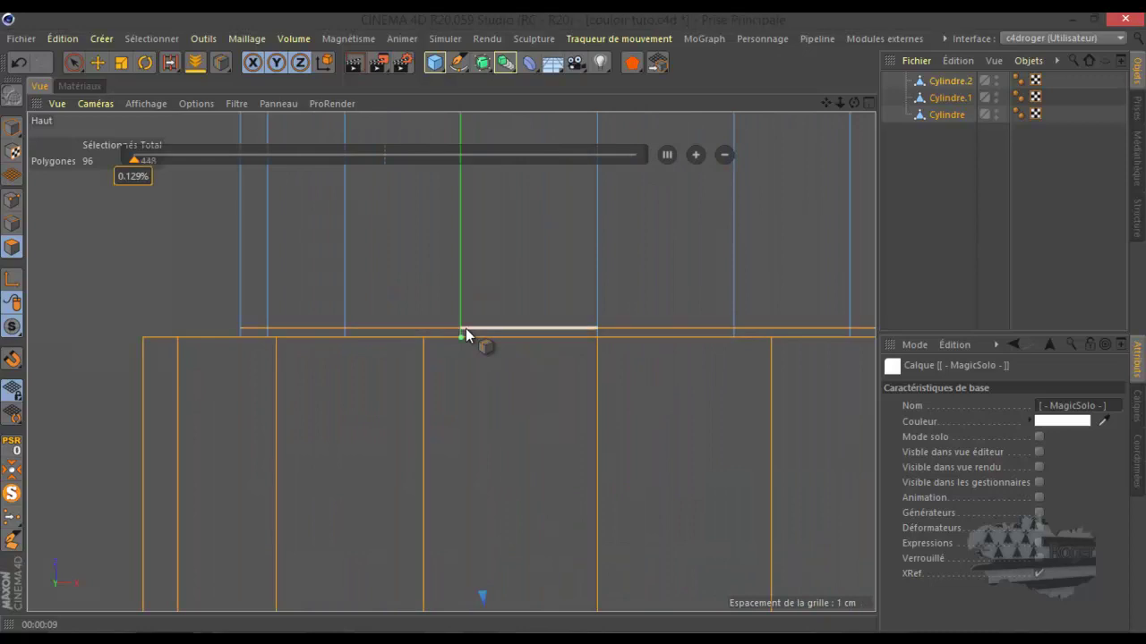
pyautogui.click(429, 356)
pyautogui.scroll(-5, 424, 333)
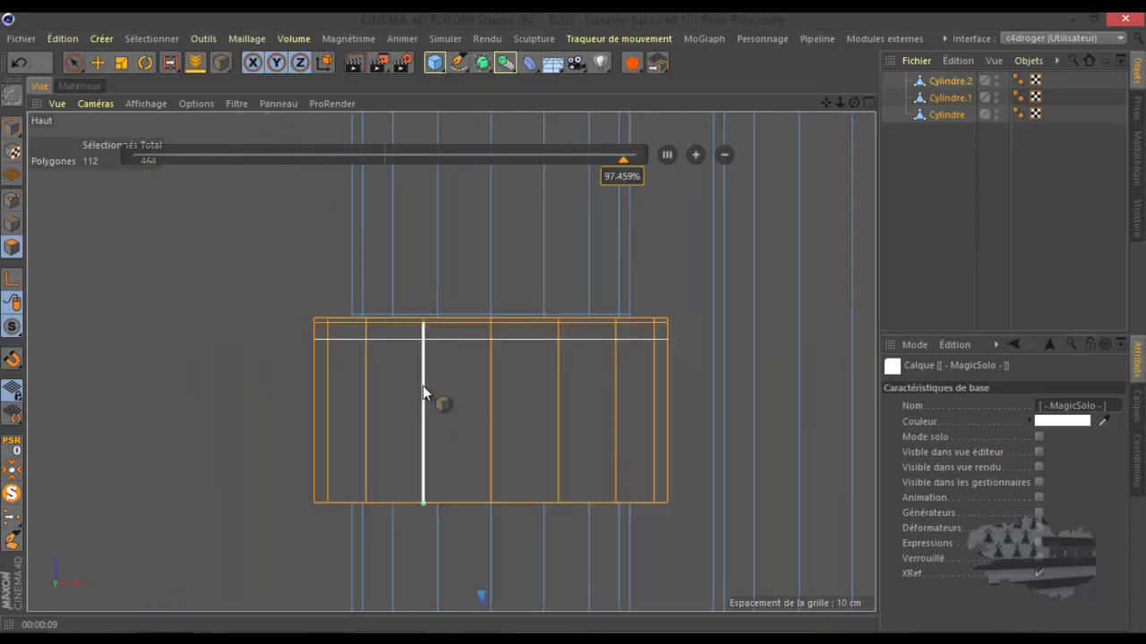
pyautogui.click(418, 498)
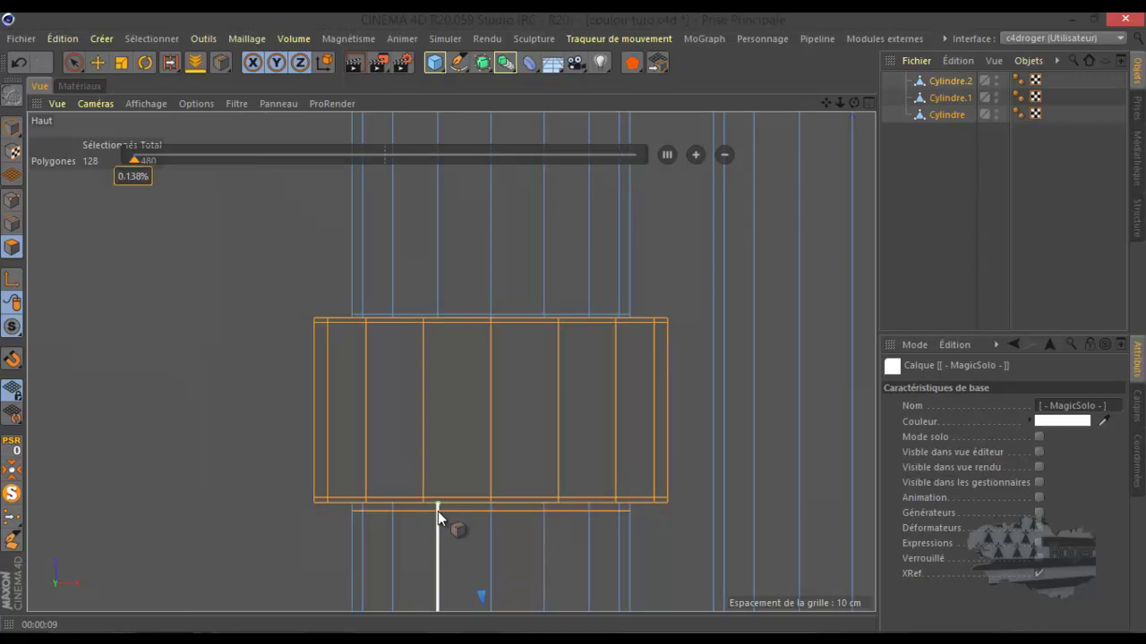
# - Add tight support loops on both sides of each rim of the middle pipe's collar in the same corridor section
pyautogui.scroll(-3, 322, 396)
pyautogui.scroll(-3, 322, 397)
pyautogui.scroll(6, 361, 495)
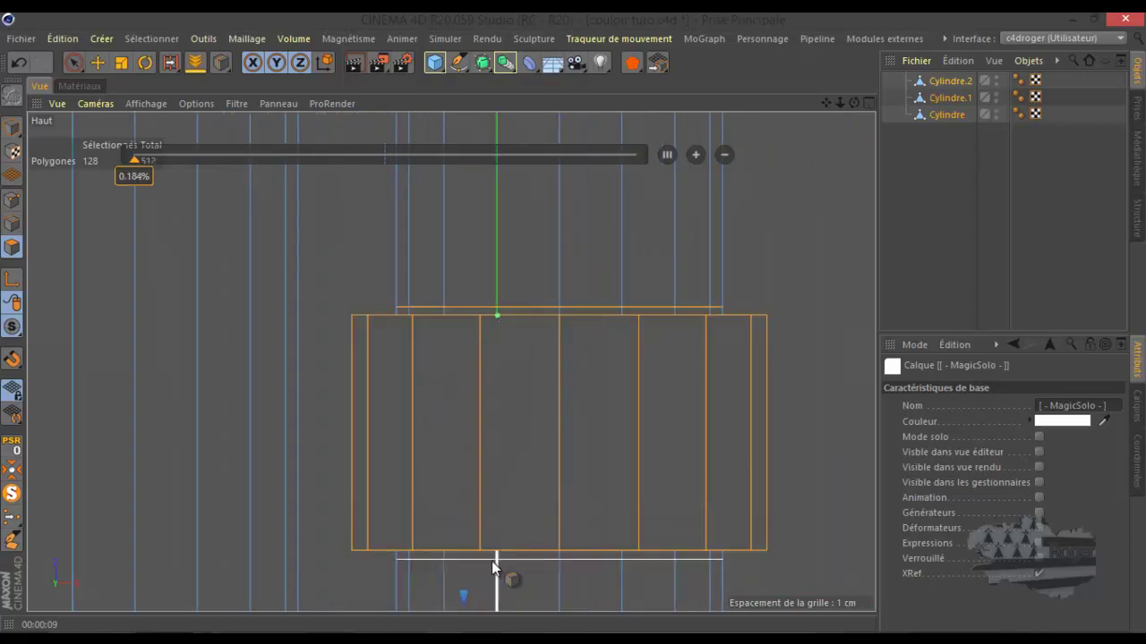
pyautogui.moveTo(484, 541); pyautogui.dragTo(480, 323)
# - Cut tight support loops just inside and outside both rims of the right pipe's collar in that section
pyautogui.scroll(-5, 182, 344)
pyautogui.scroll(3, 450, 195)
pyautogui.scroll(-4, 426, 362)
pyautogui.scroll(5, 416, 295)
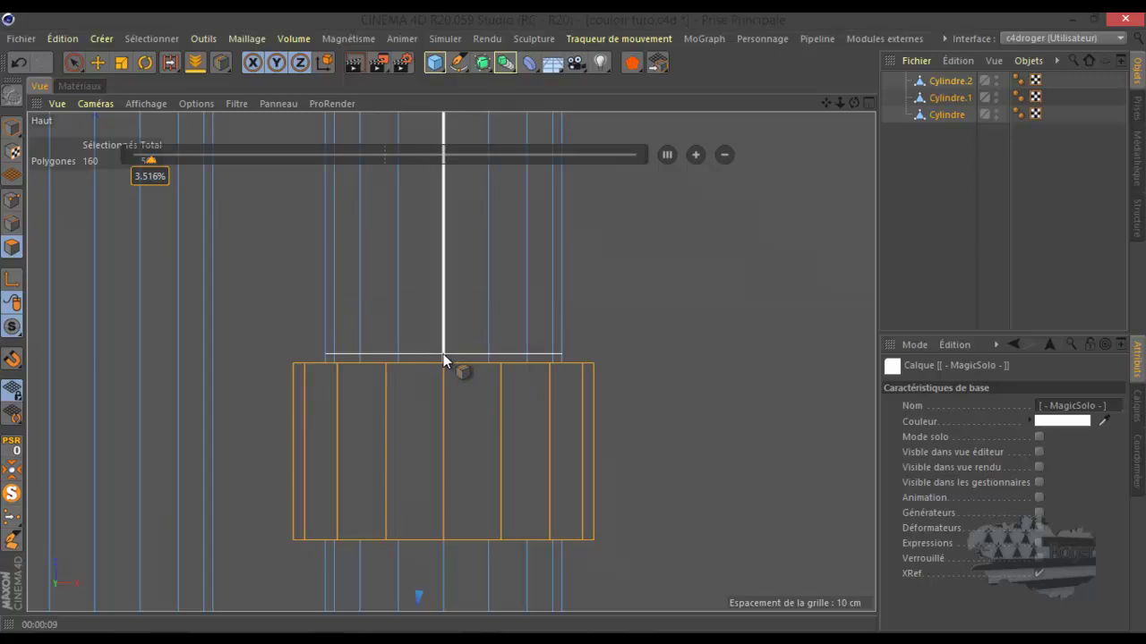
pyautogui.click(445, 367)
pyautogui.click(445, 535)
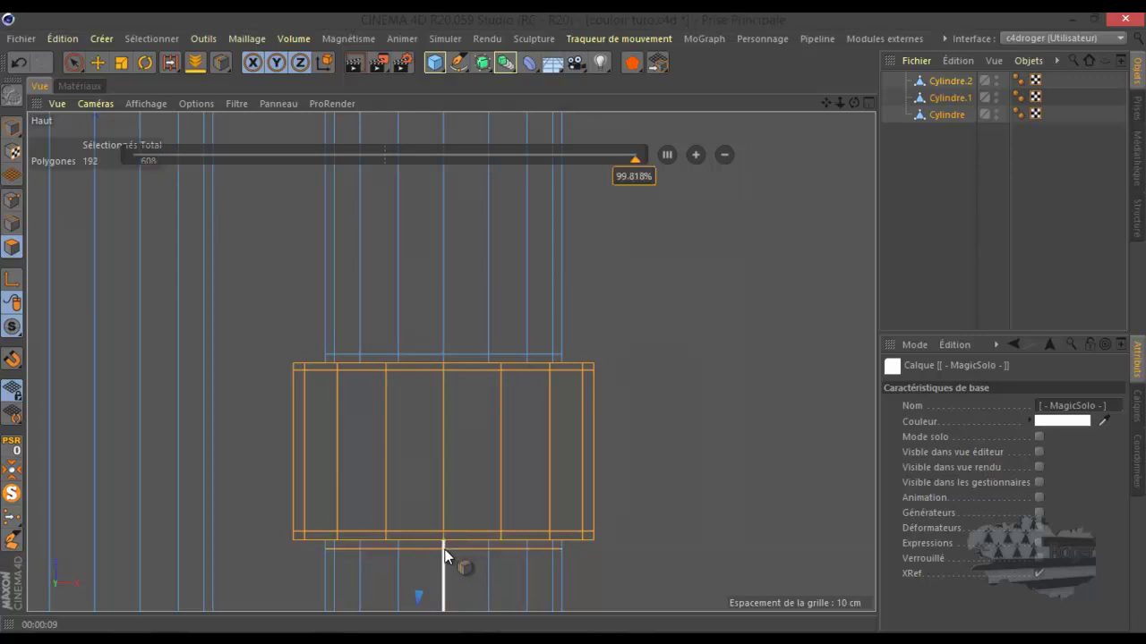
# - Loop-cut tight support edges just inside and outside both rims of the middle pipe's collar in the other corridor section
pyautogui.scroll(-5, 525, 291)
pyautogui.scroll(-5, 525, 294)
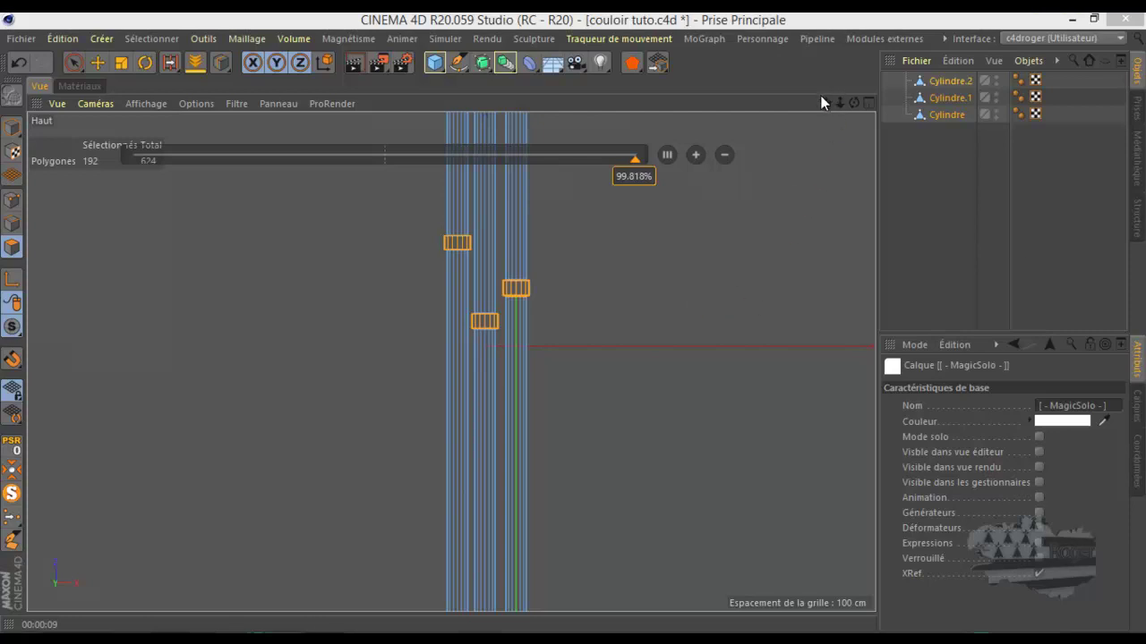
pyautogui.moveTo(826, 102); pyautogui.dragTo(575, 312)
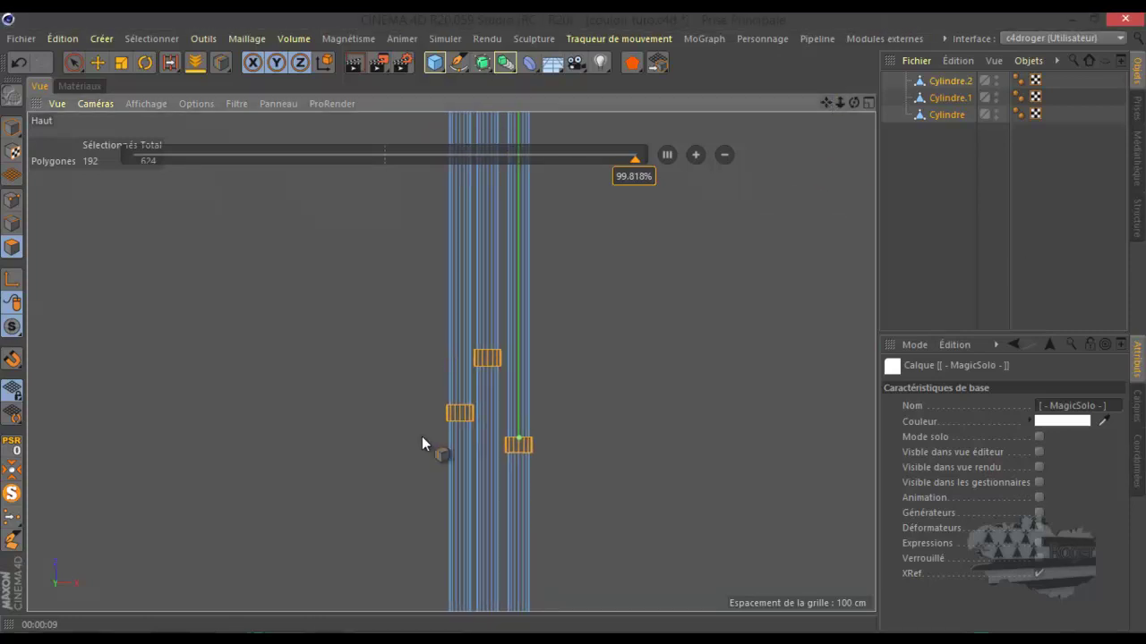
pyautogui.scroll(5, 483, 380)
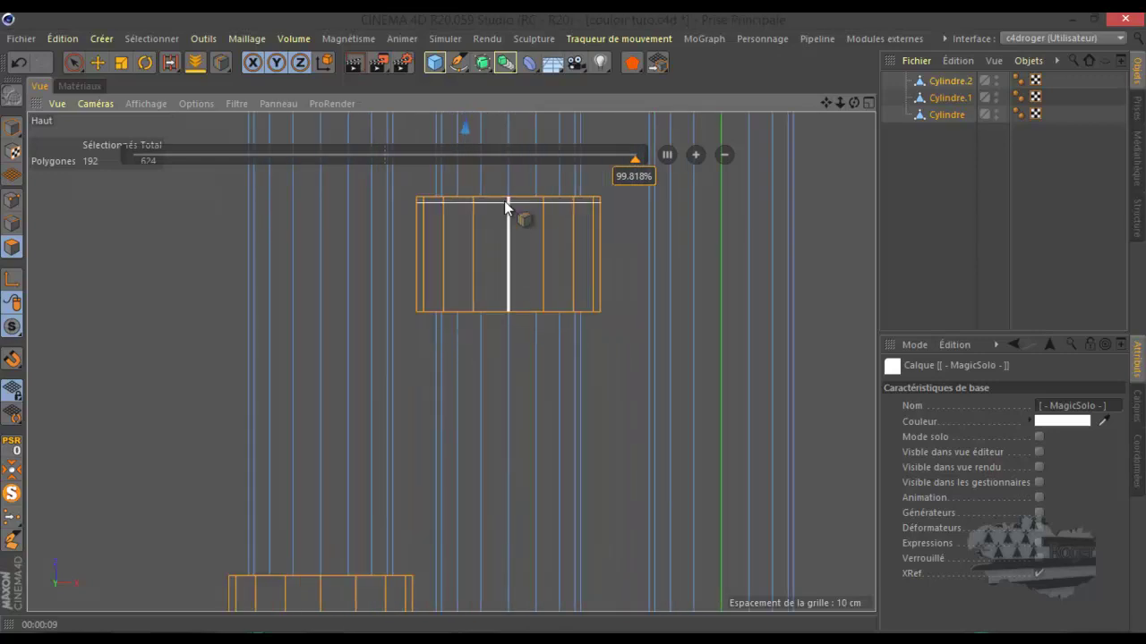
pyautogui.click(510, 193)
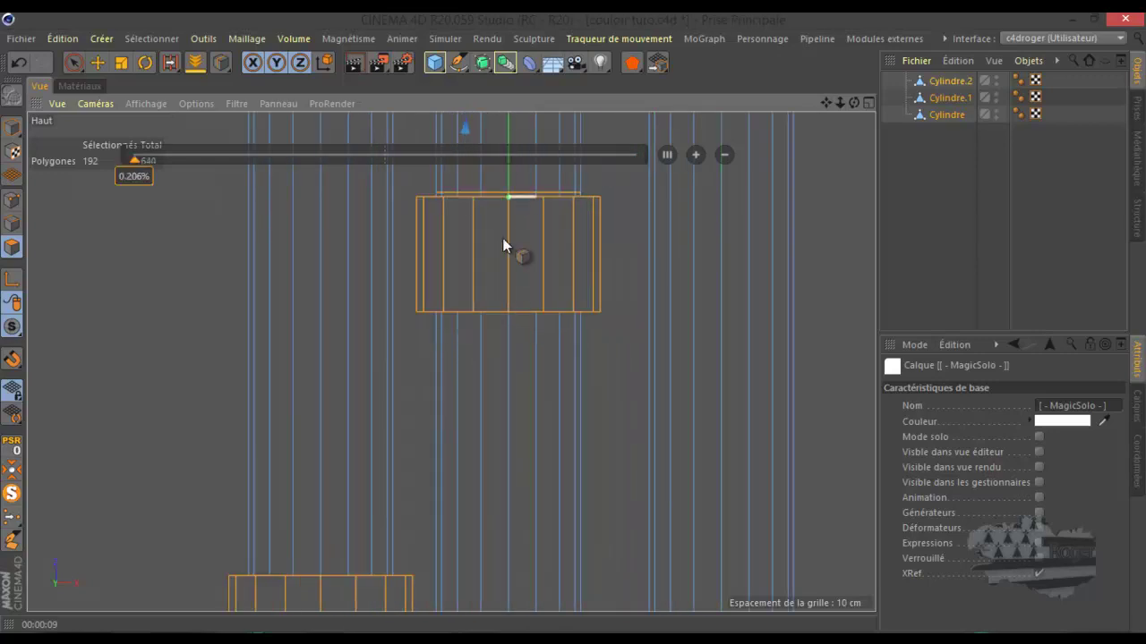
pyautogui.click(508, 315)
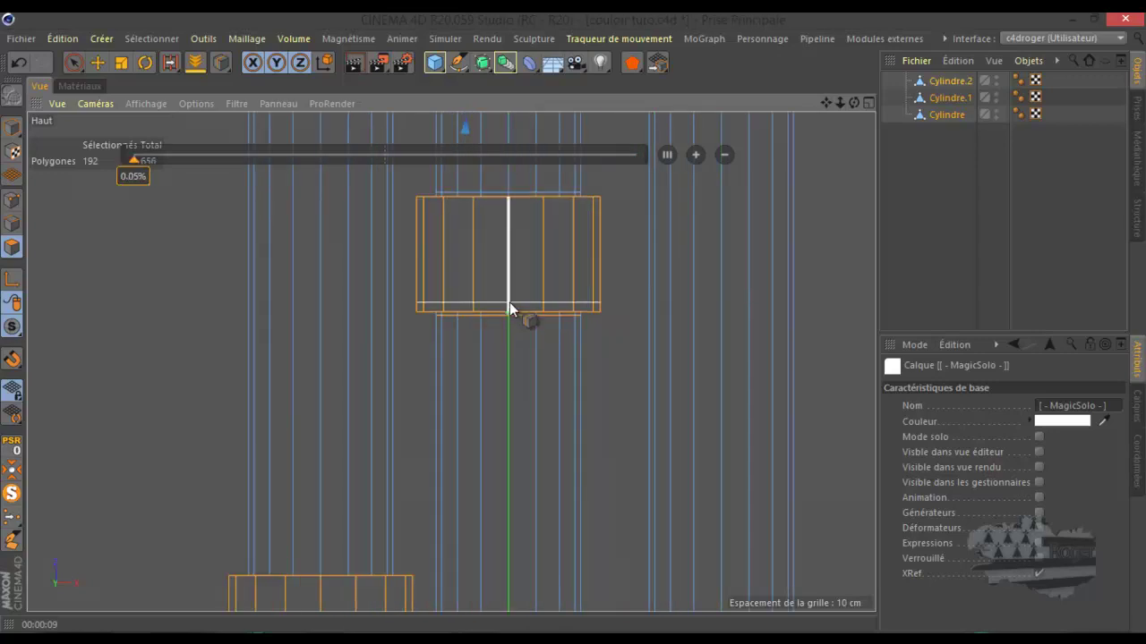
pyautogui.click(510, 302)
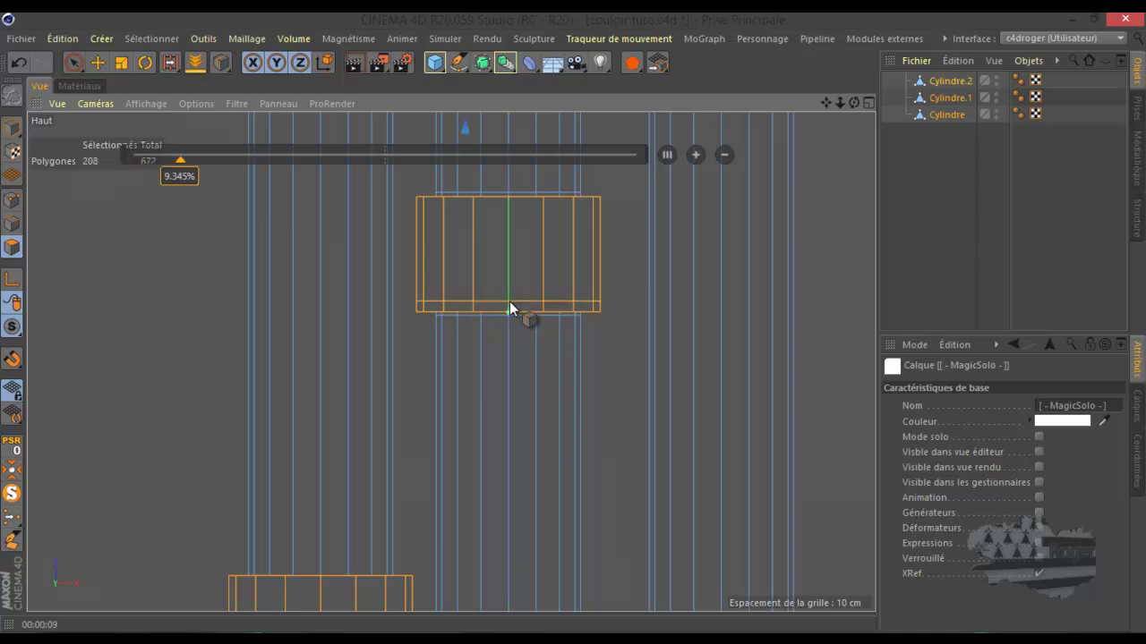
pyautogui.click(513, 202)
# - Cut support loops on both sides of each rim of the left pipe's collar in this second collar group
pyautogui.scroll(-3, 488, 278)
pyautogui.scroll(4, 434, 429)
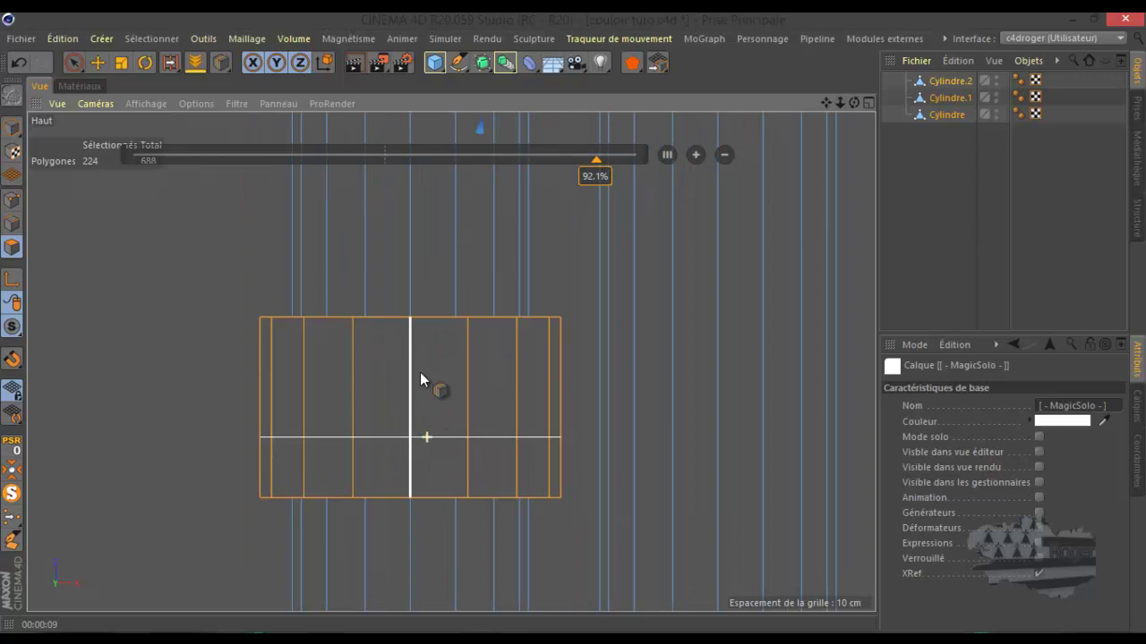
pyautogui.click(471, 487)
pyautogui.click(470, 327)
# - Add tight support loops inside and outside both rims of the right pipe's collar in the second collar group
pyautogui.scroll(-3, 429, 340)
pyautogui.scroll(4, 680, 492)
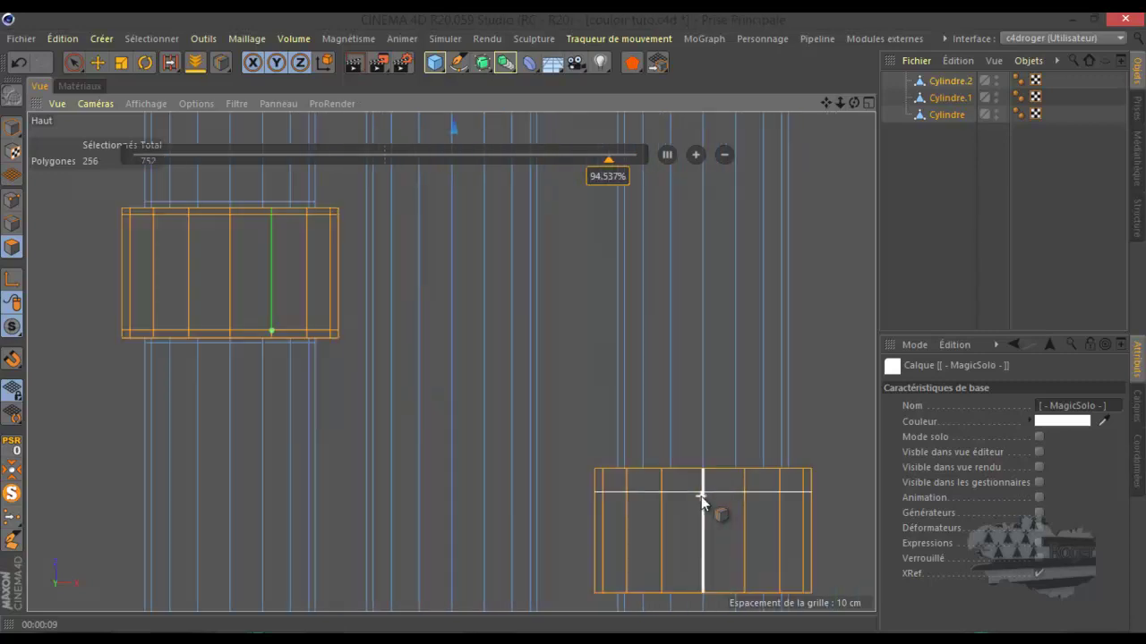
pyautogui.scroll(-3, 701, 494)
pyautogui.scroll(2, 640, 465)
pyautogui.scroll(2, 646, 462)
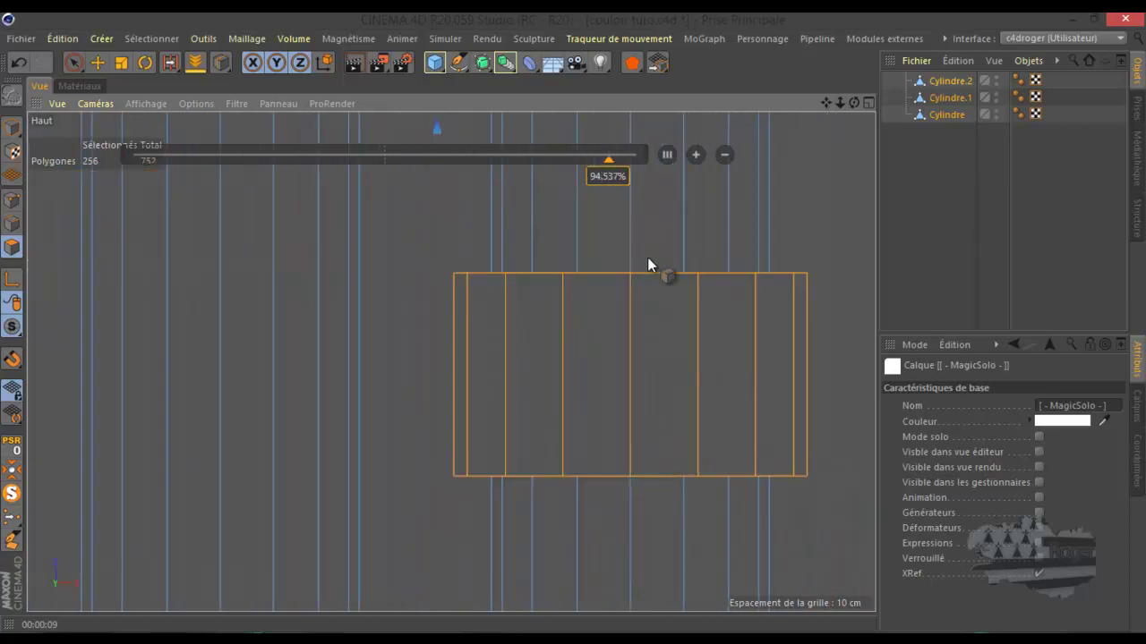
pyautogui.click(632, 268)
pyautogui.click(633, 280)
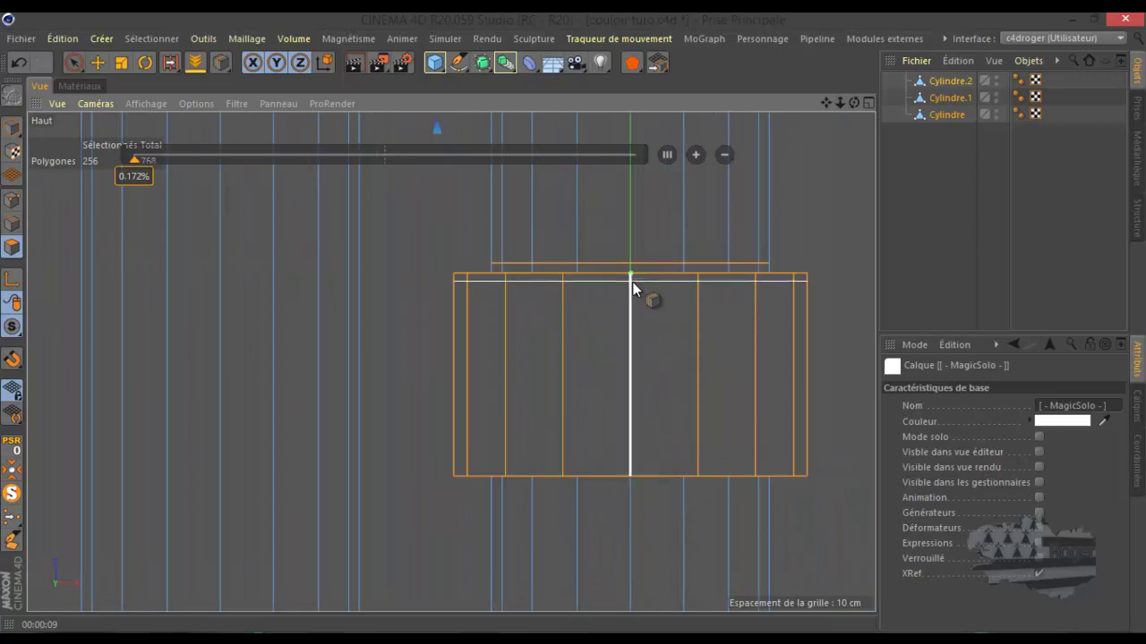
pyautogui.click(631, 469)
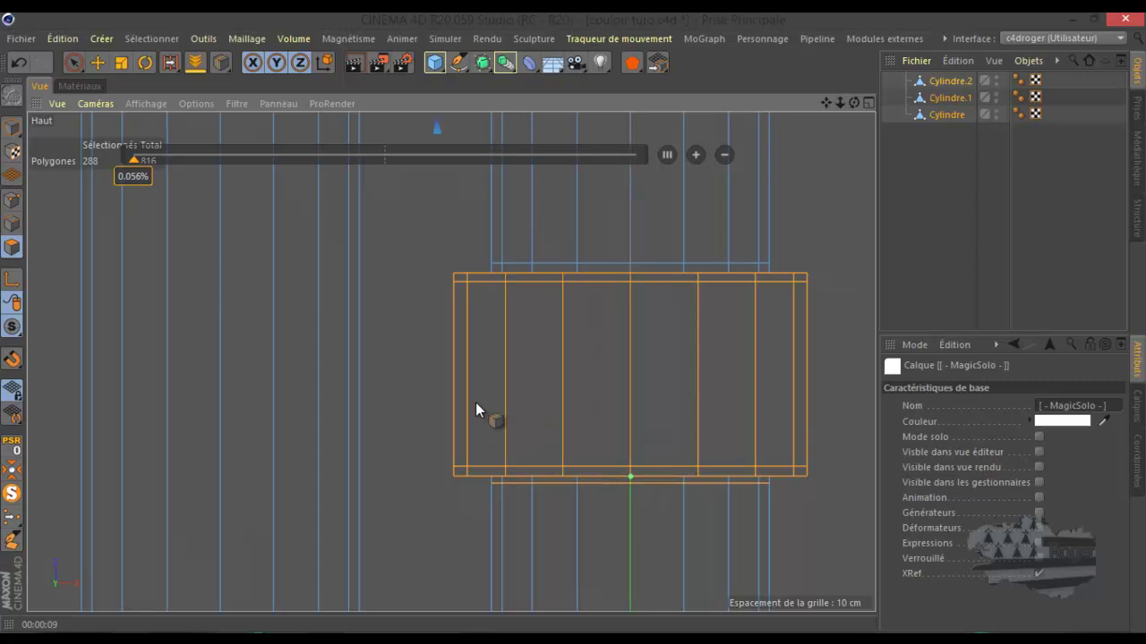
# - Isolate the whole Surface de Subdivision with MagicSolo and inspect the smoothed collars' rims in the perspective view
pyautogui.middleClick(426, 393)
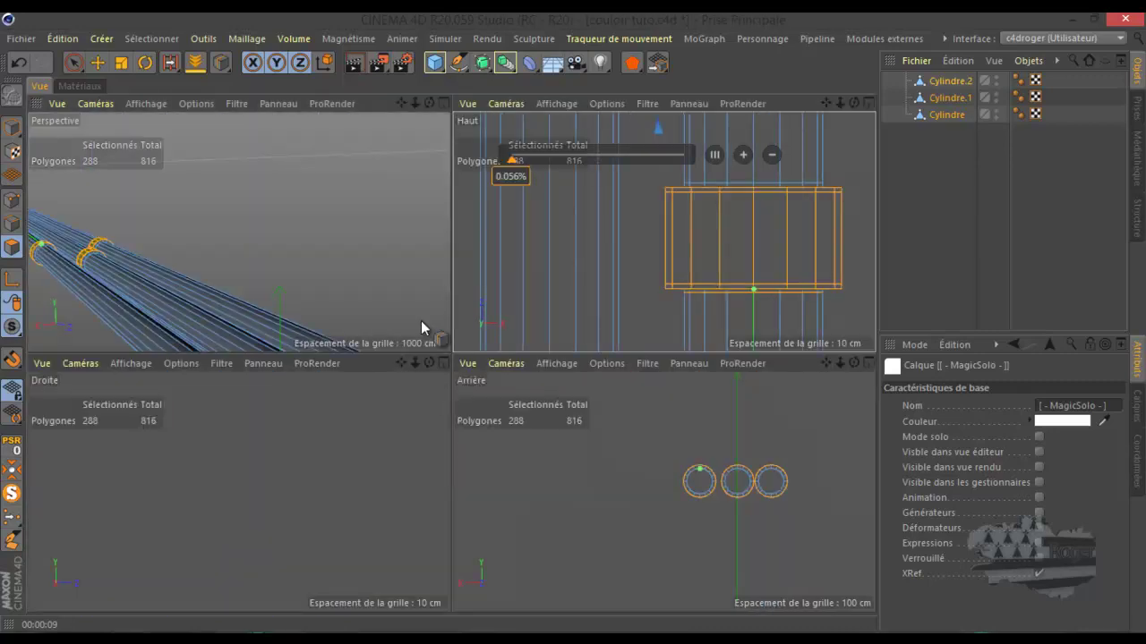
pyautogui.middleClick(265, 263)
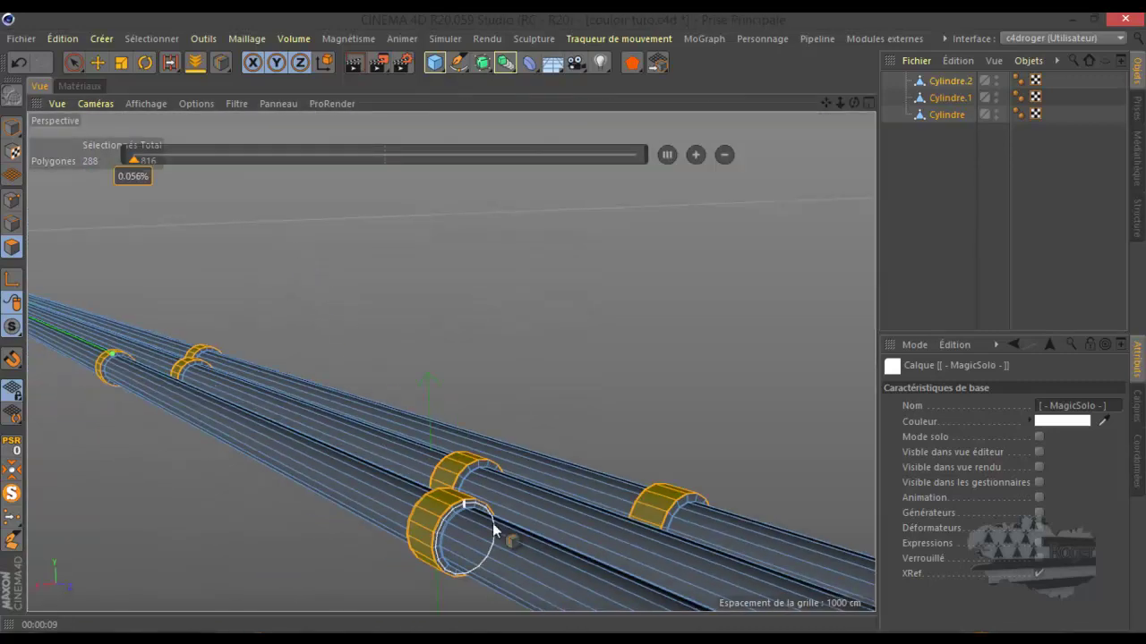
pyautogui.scroll(5, 694, 537)
pyautogui.scroll(4, 678, 511)
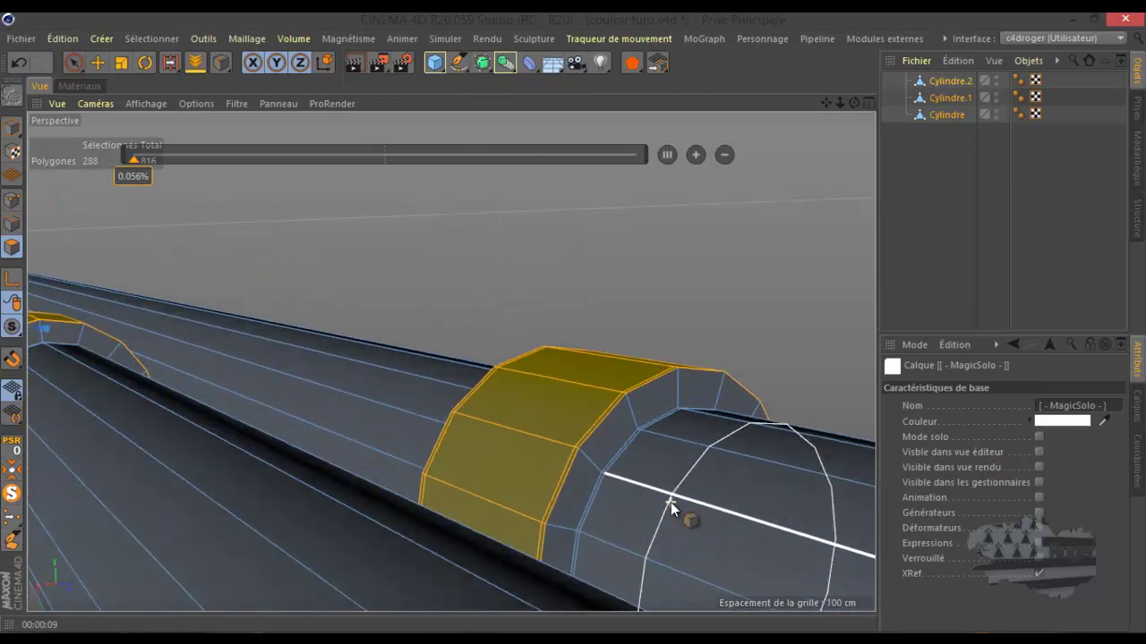
pyautogui.click(12, 493)
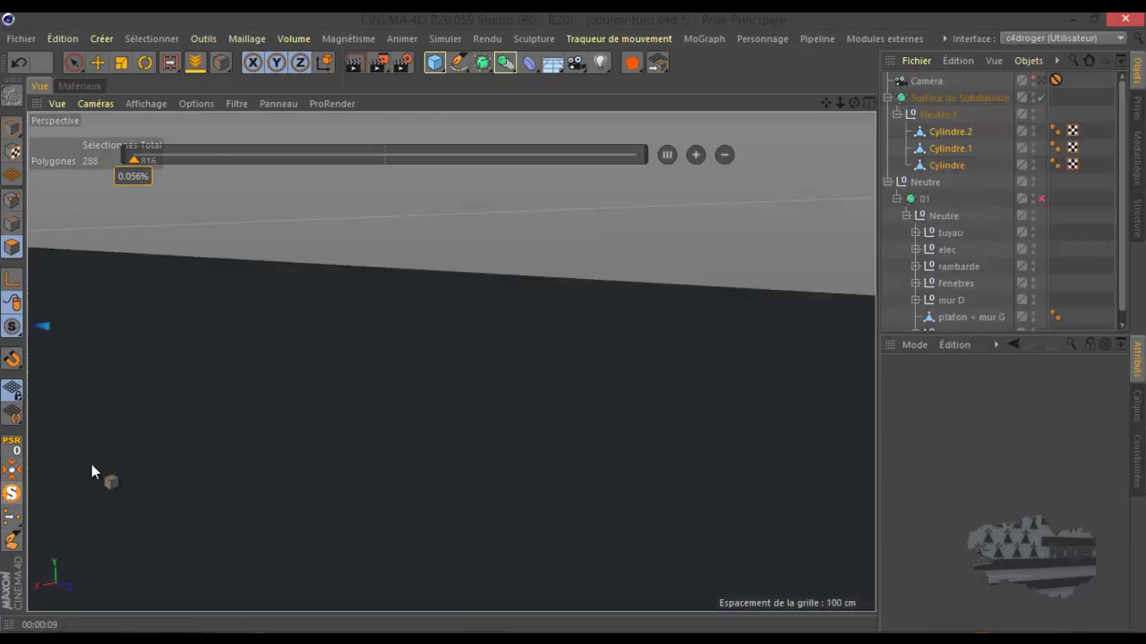
pyautogui.click(932, 97)
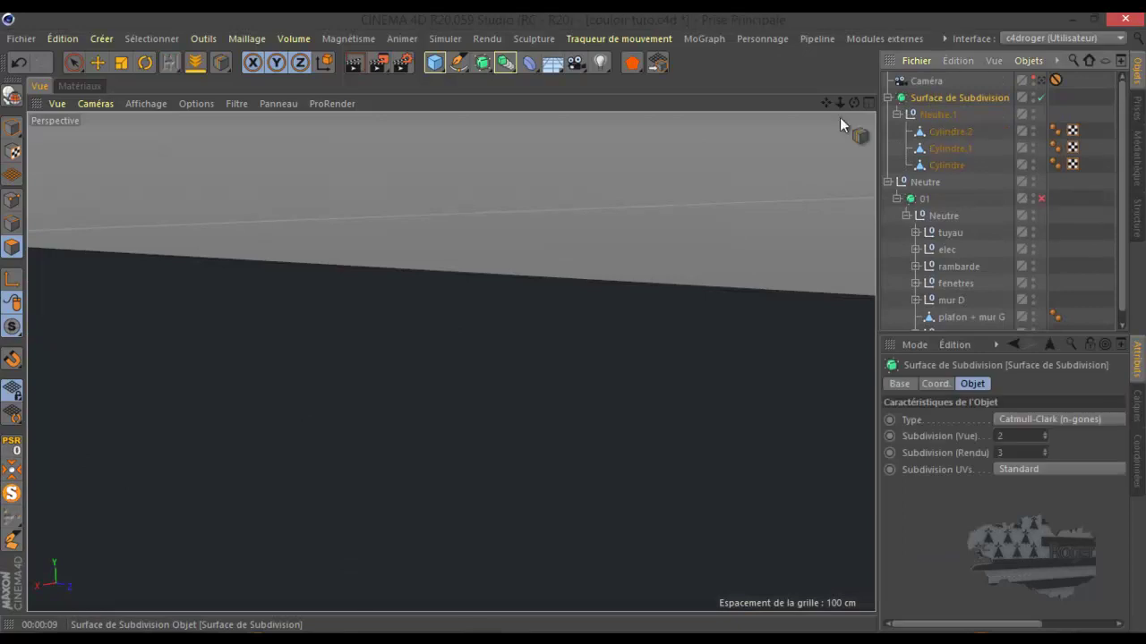
pyautogui.click(12, 493)
pyautogui.scroll(-2, 582, 239)
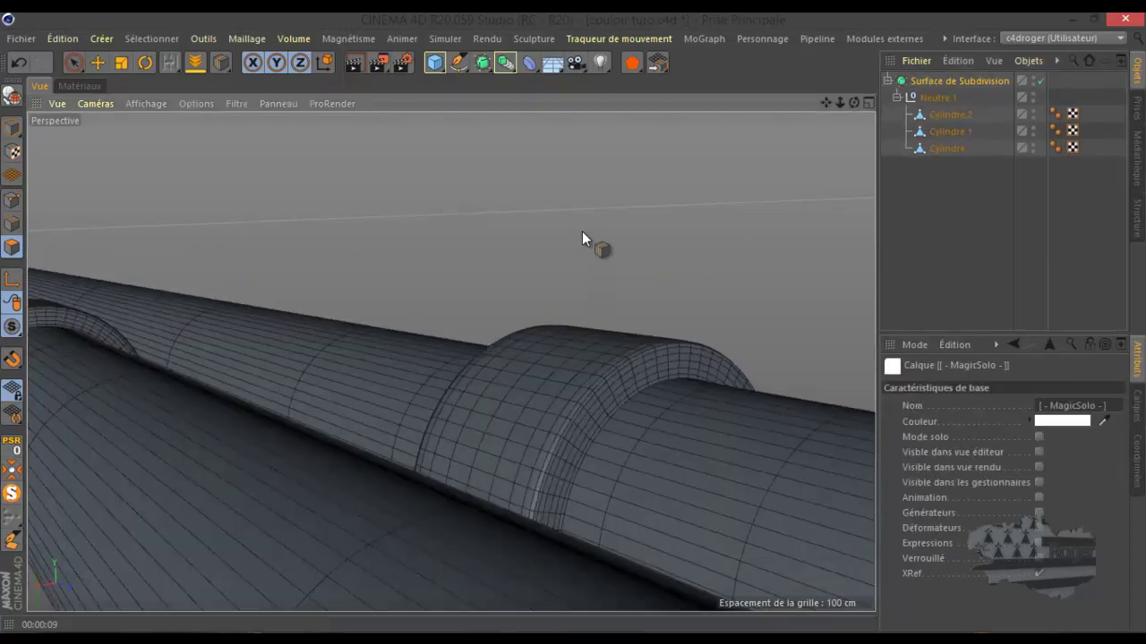
pyautogui.scroll(-3, 582, 231)
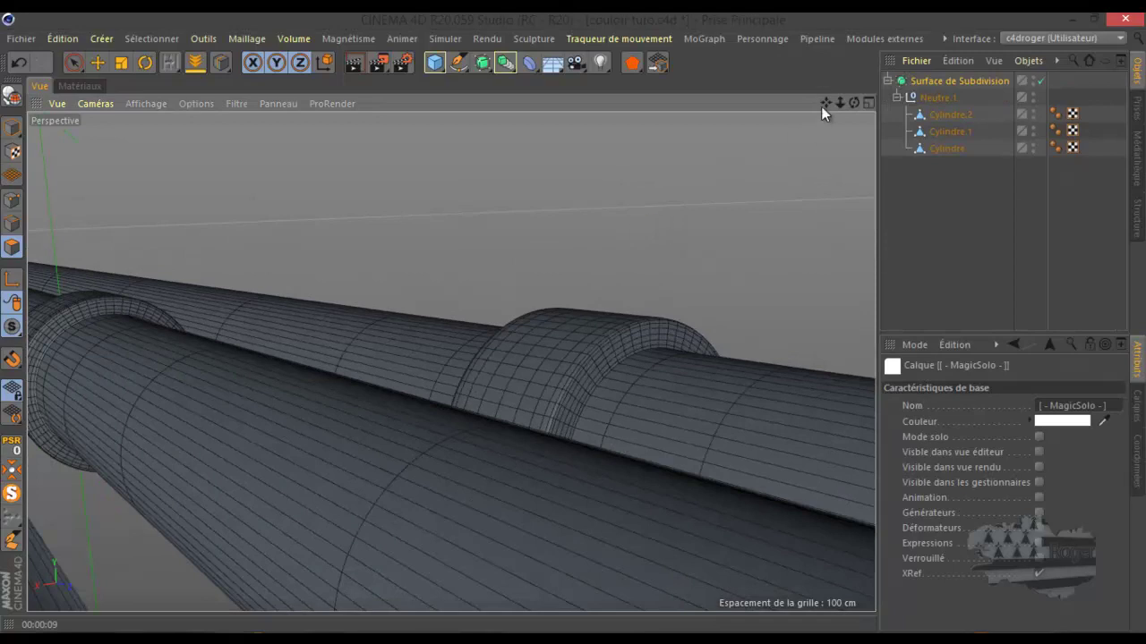
pyautogui.moveTo(858, 103); pyautogui.dragTo(576, 318)
pyautogui.scroll(-10, 675, 220)
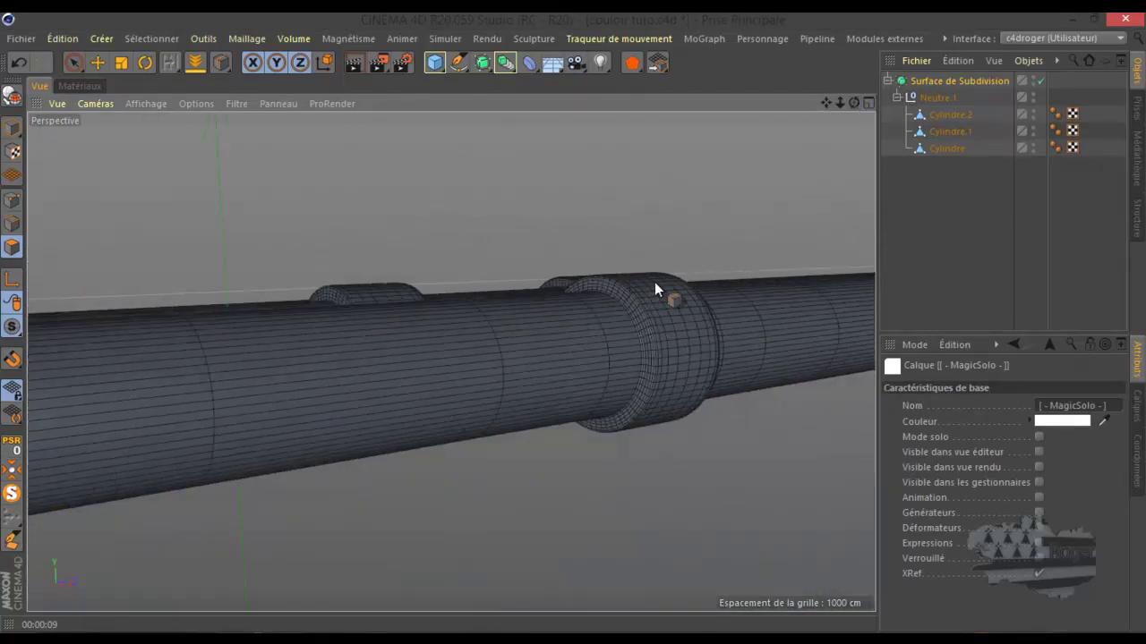
# - End the isolation, return to the scene camera's view, and render it with the three cylinders selected in point mode
pyautogui.click(16, 494)
pyautogui.click(1043, 81)
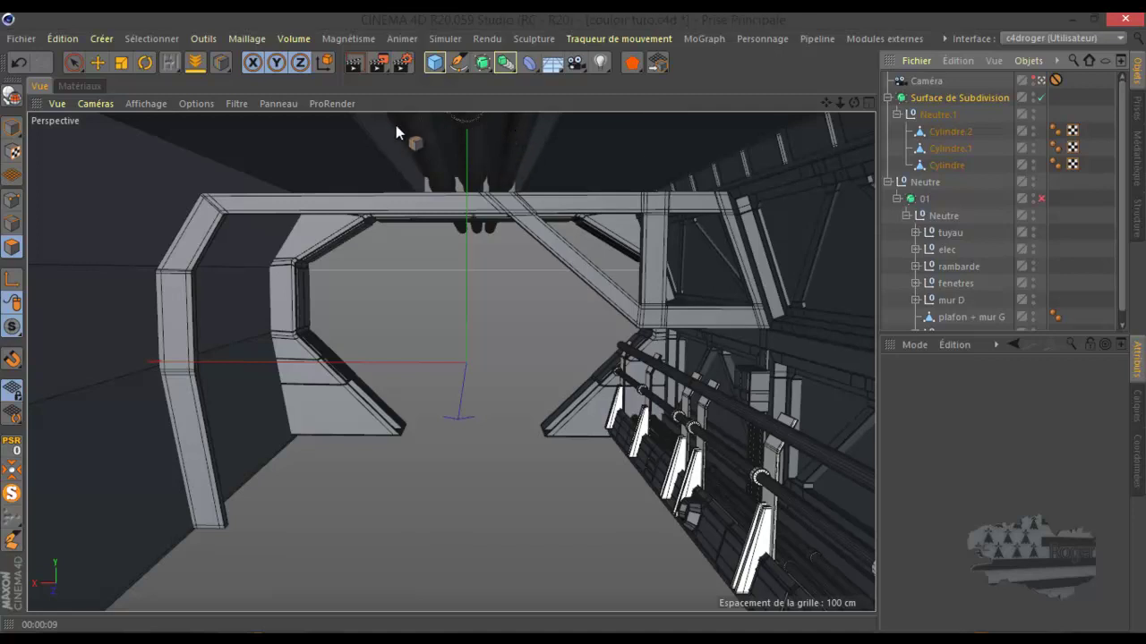
pyautogui.click(14, 197)
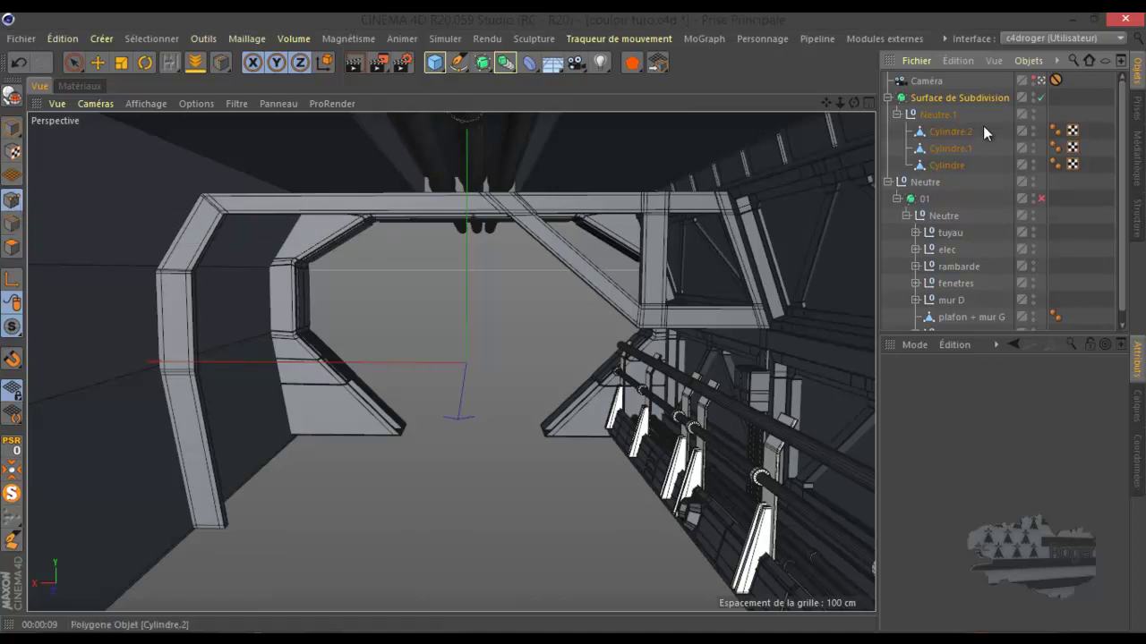
pyautogui.moveTo(983, 129); pyautogui.dragTo(943, 169)
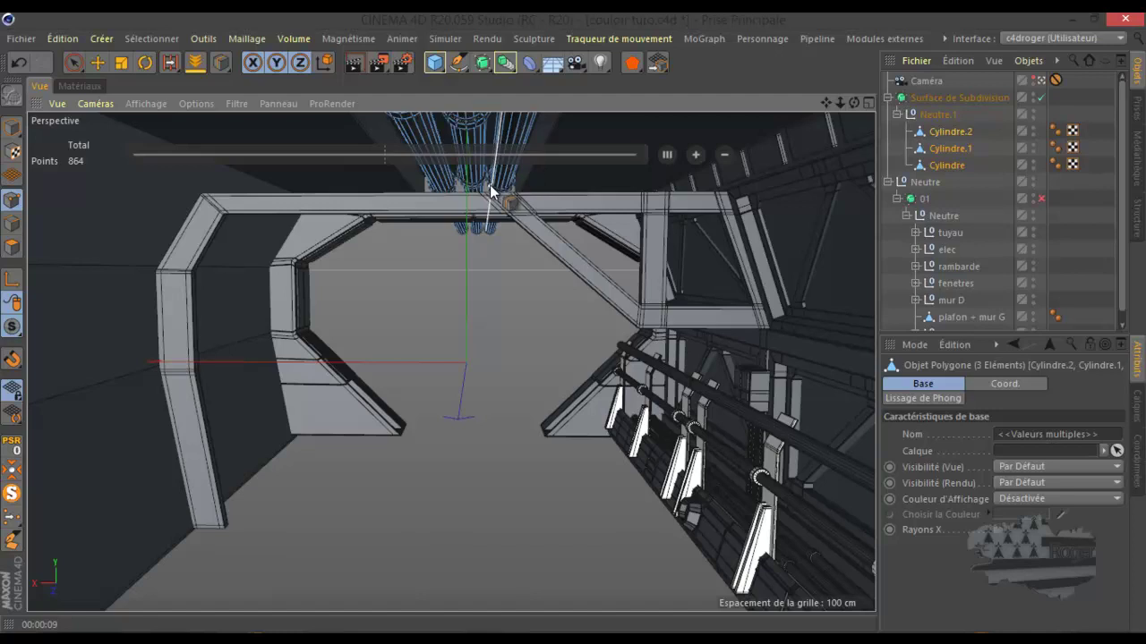
pyautogui.click(357, 62)
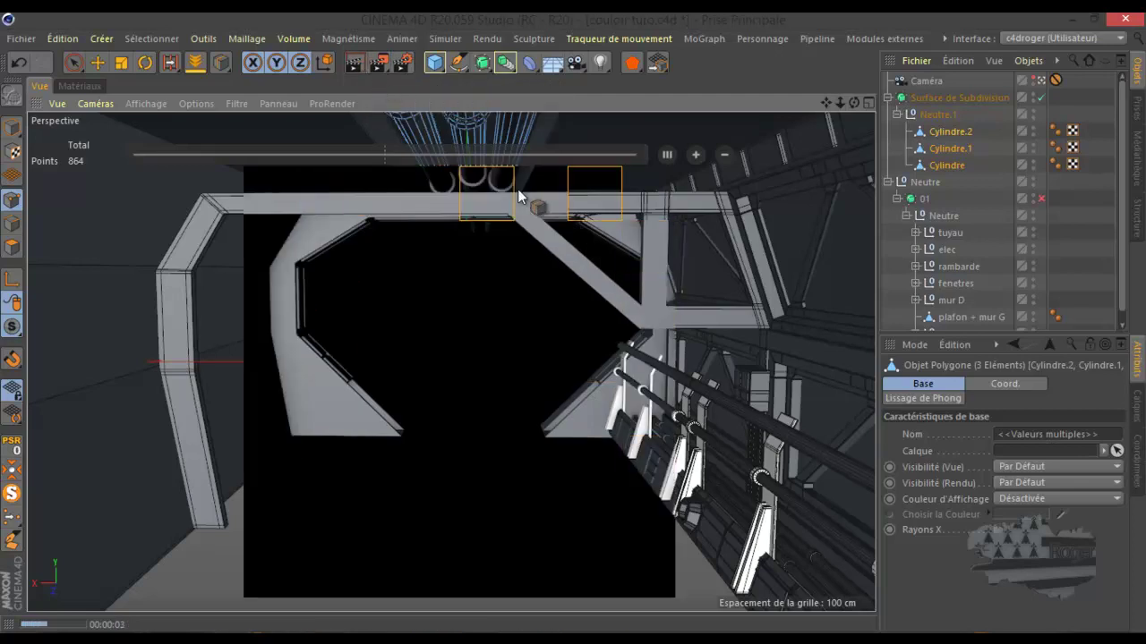
# - Add two omni lights to the corridor, move the second about 578 cm toward the camera, and render the view
pyautogui.click(599, 63)
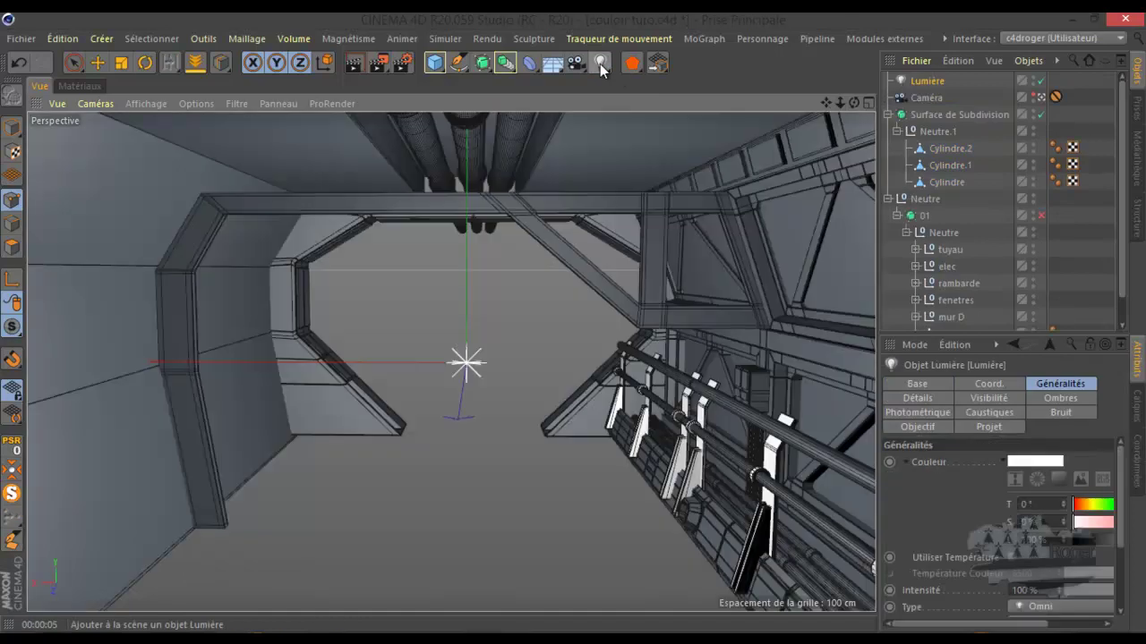
pyautogui.click(99, 60)
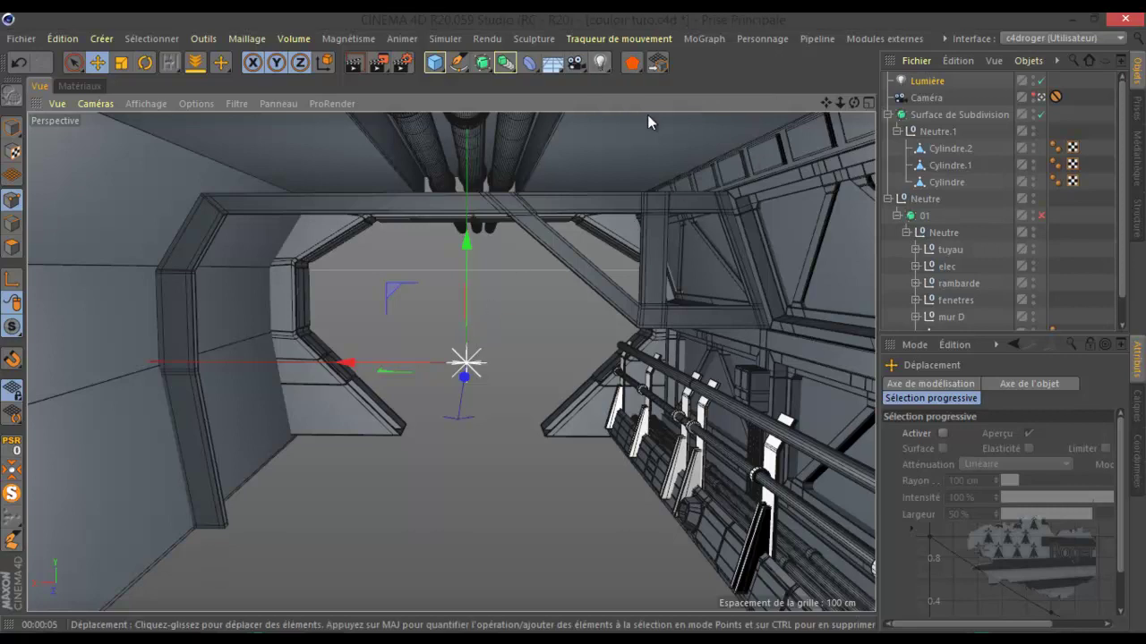
pyautogui.click(601, 62)
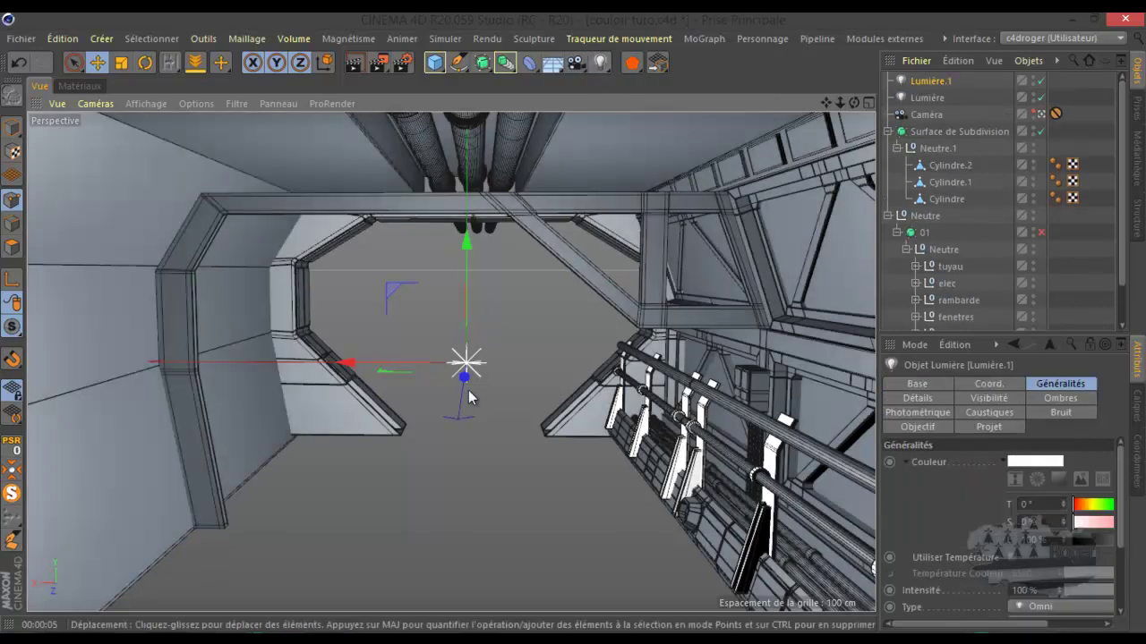
pyautogui.moveTo(475, 391); pyautogui.dragTo(444, 588)
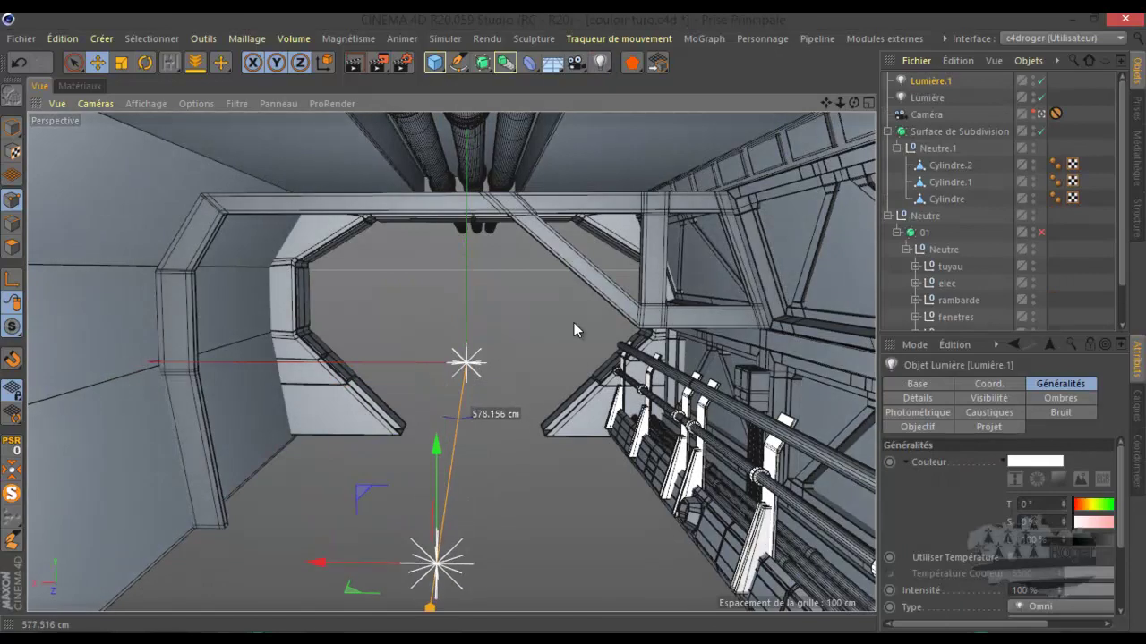
pyautogui.click(354, 71)
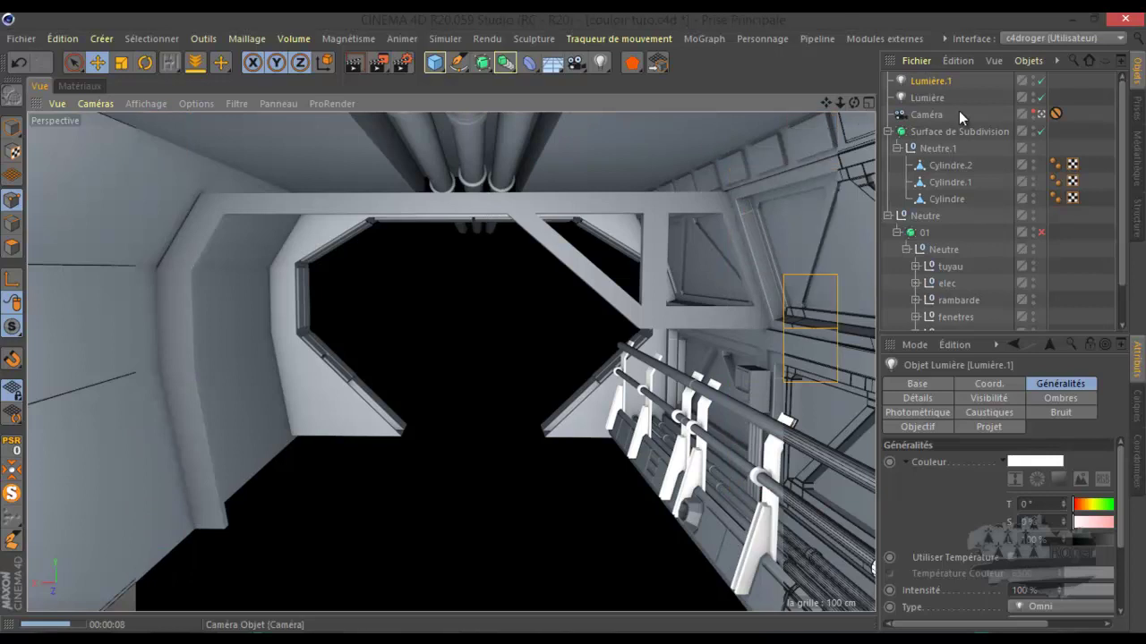
# - Select the three cylinders and brush-select points on the middle pipe's collar beside the ceiling crossbeam
pyautogui.click(949, 165)
pyautogui.keyDown('shift'); pyautogui.click(931, 199); pyautogui.keyUp('shift')
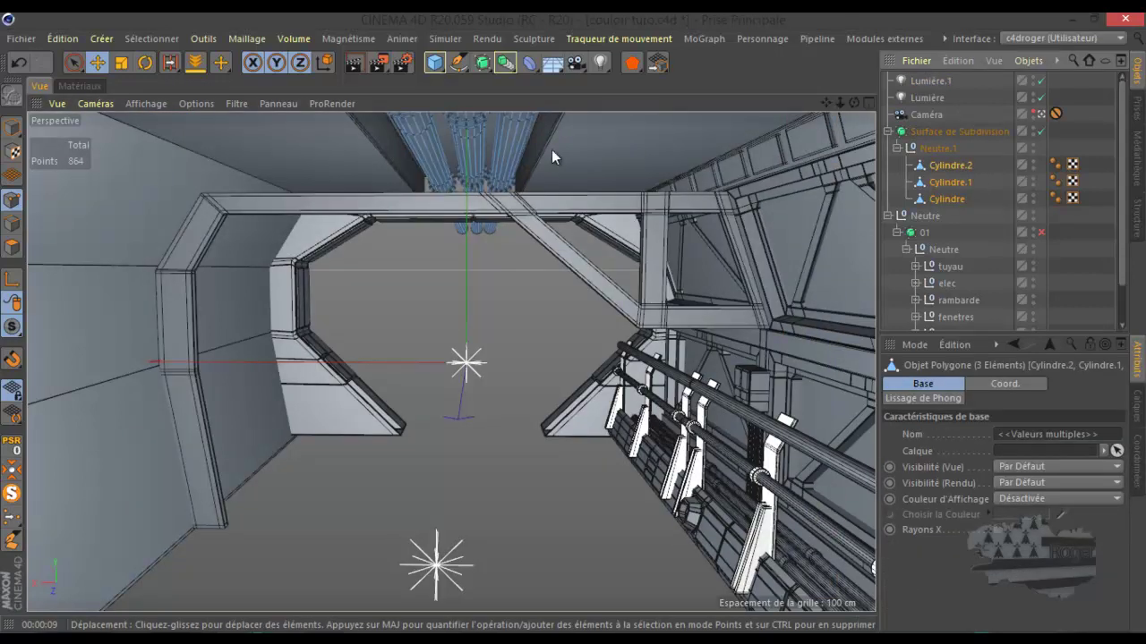
pyautogui.click(74, 63)
pyautogui.moveTo(448, 184); pyautogui.dragTo(475, 187)
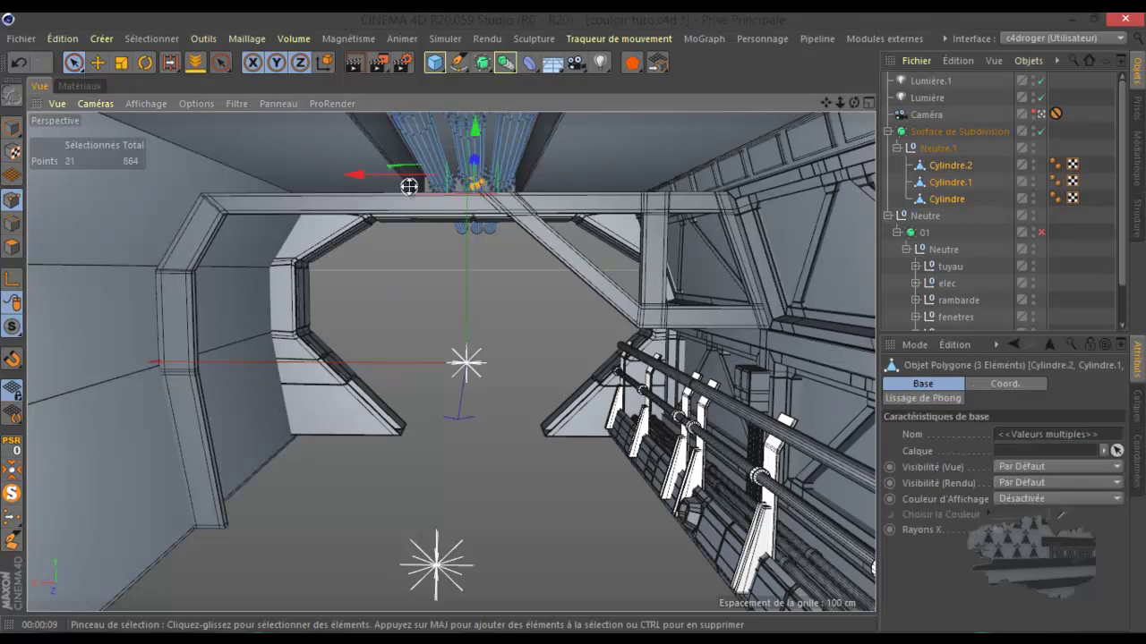
# - Examine the three pipes' front collars and the stray edge rings around the end frame in the top view
pyautogui.middleClick(409, 186)
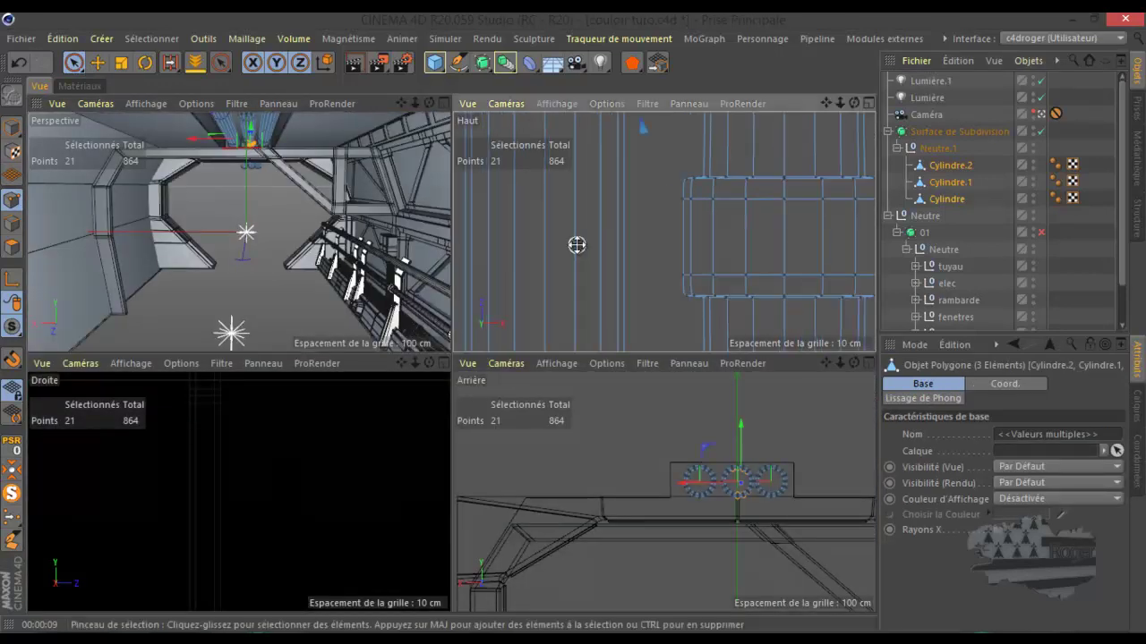
pyautogui.middleClick(577, 244)
pyautogui.scroll(-8, 573, 256)
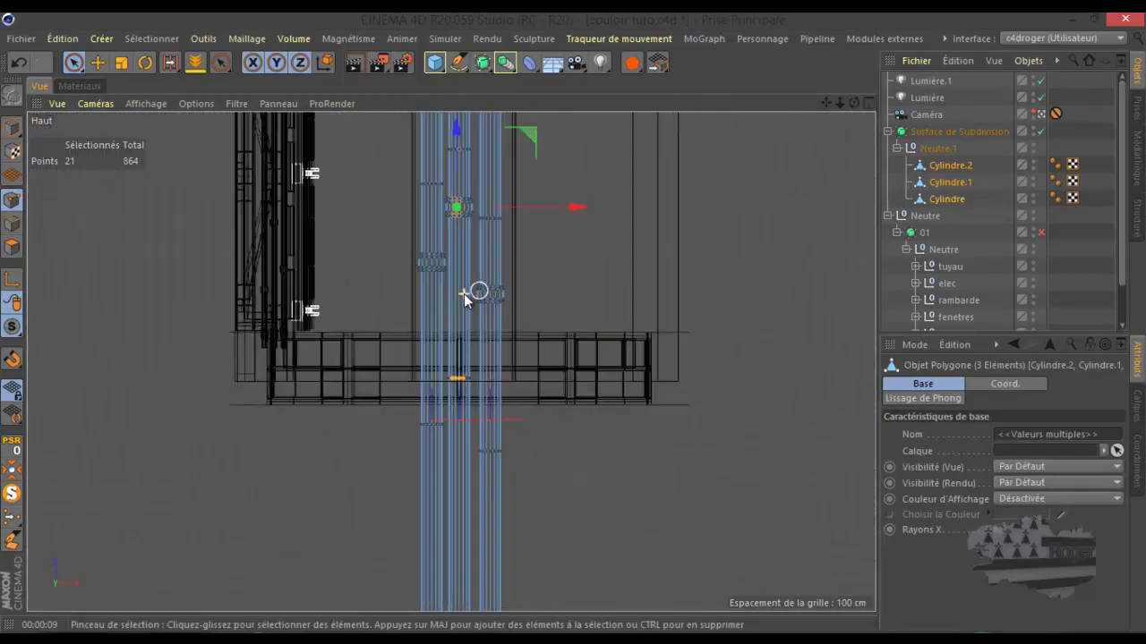
pyautogui.scroll(-6, 464, 298)
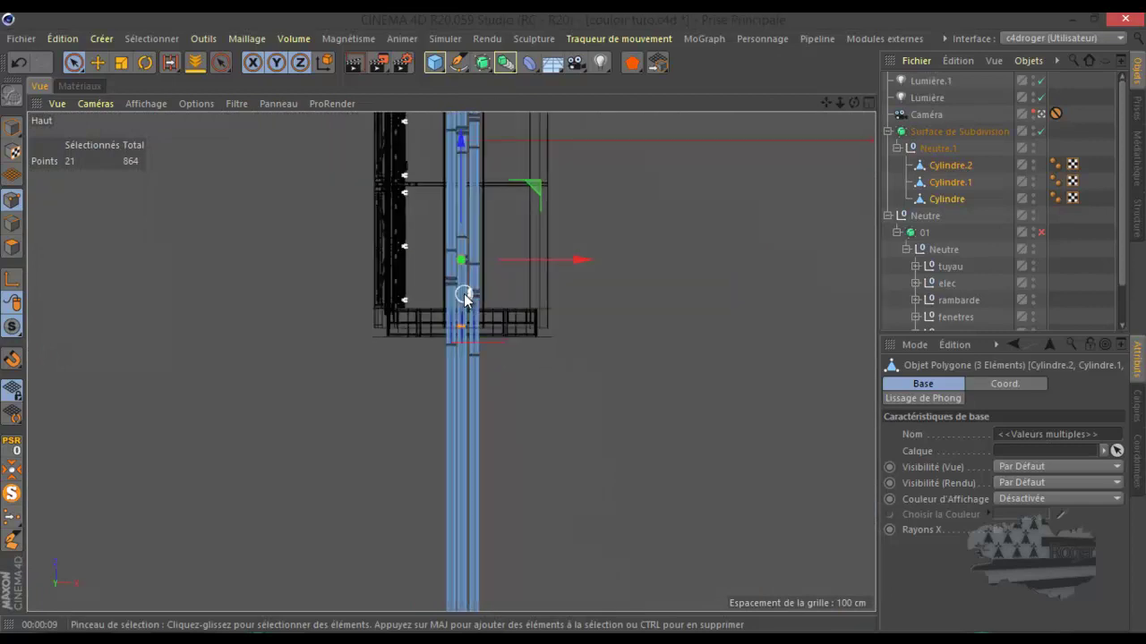
pyautogui.scroll(4, 465, 299)
pyautogui.scroll(-2, 466, 297)
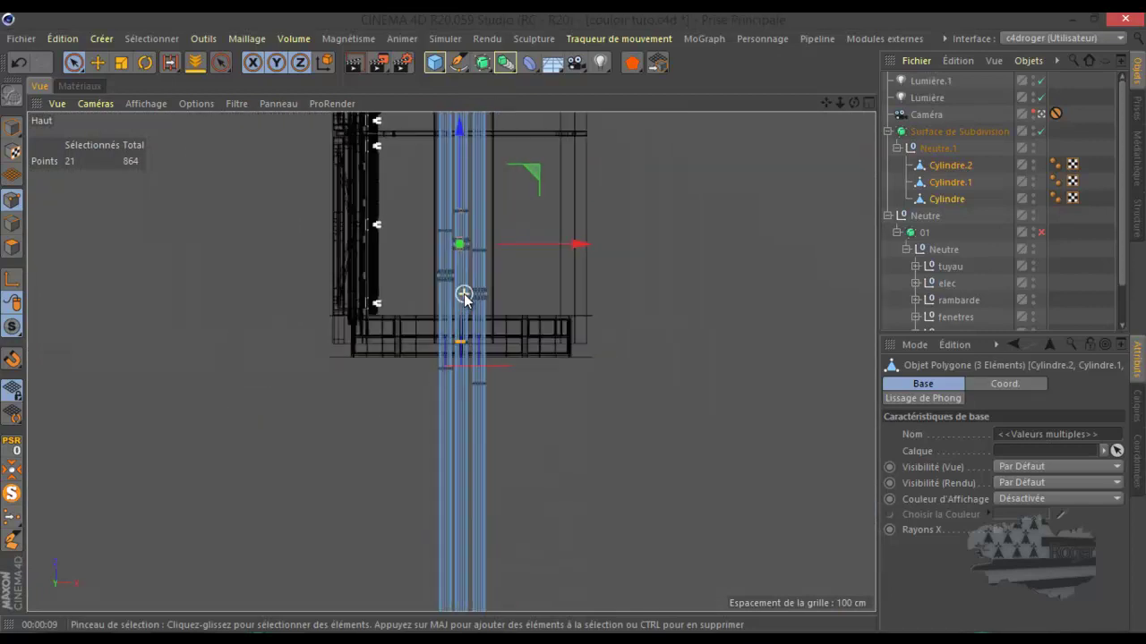
pyautogui.scroll(4, 467, 285)
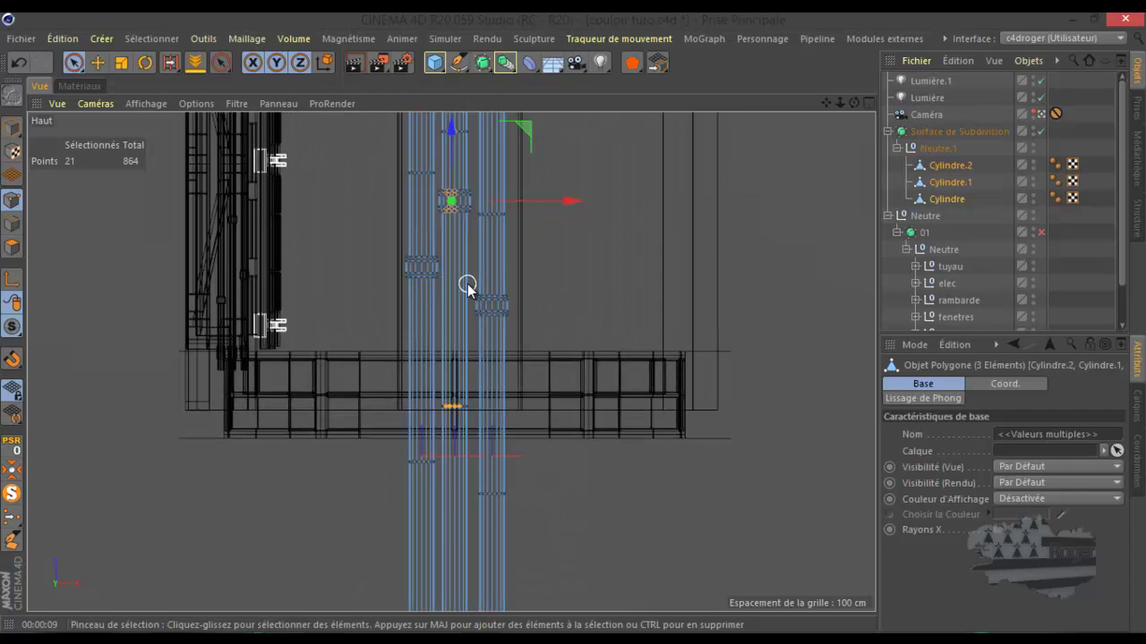
pyautogui.scroll(5, 425, 481)
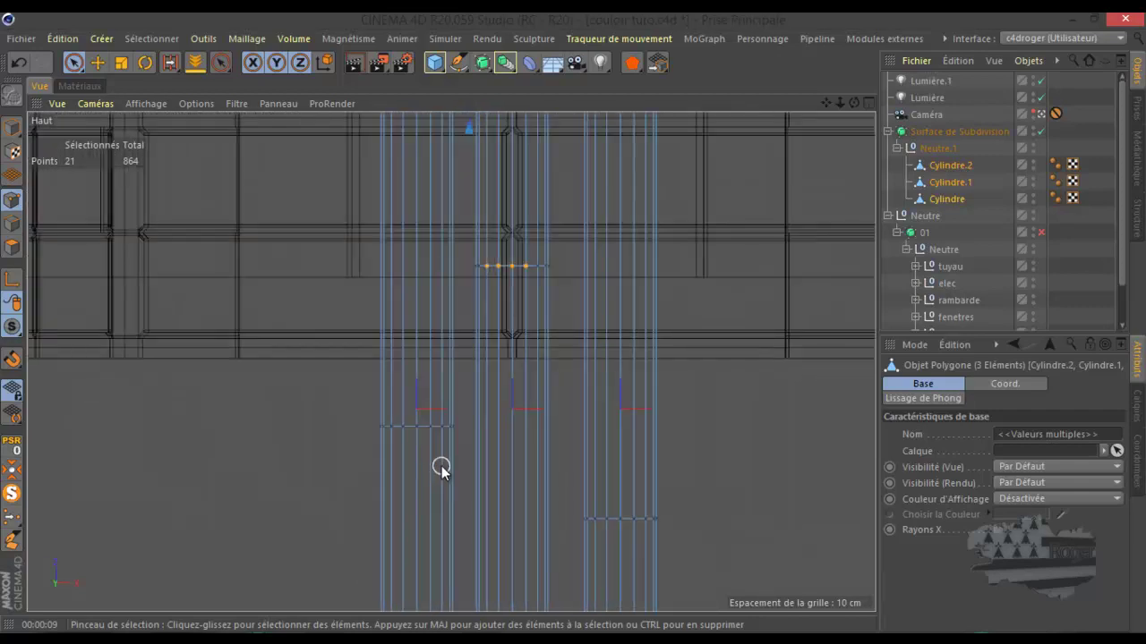
pyautogui.scroll(-6, 489, 448)
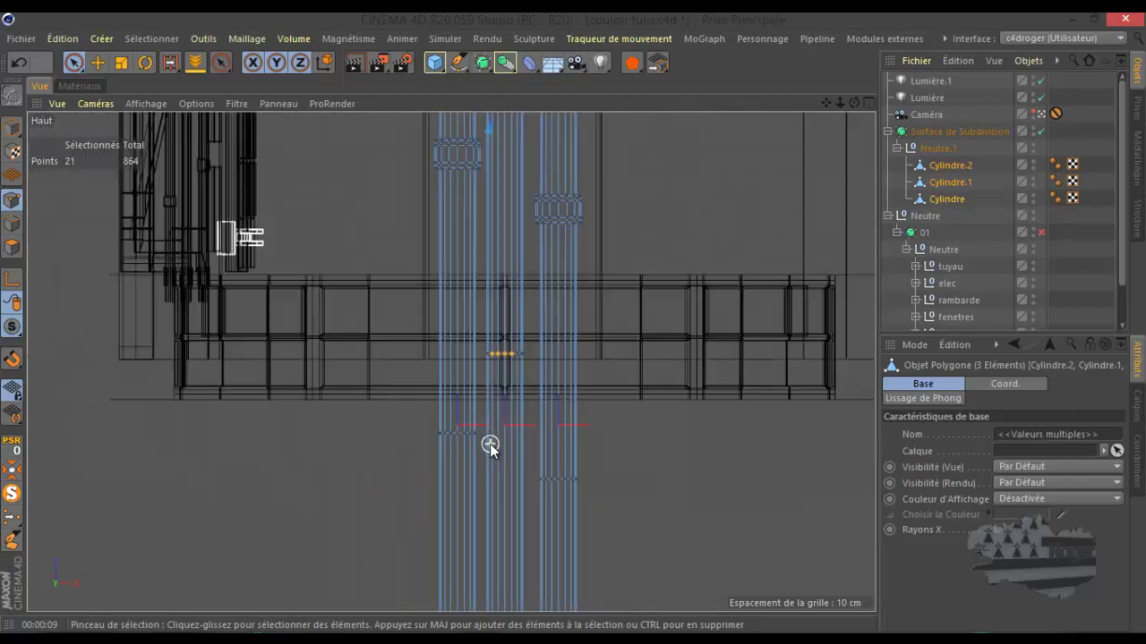
pyautogui.scroll(-1, 489, 448)
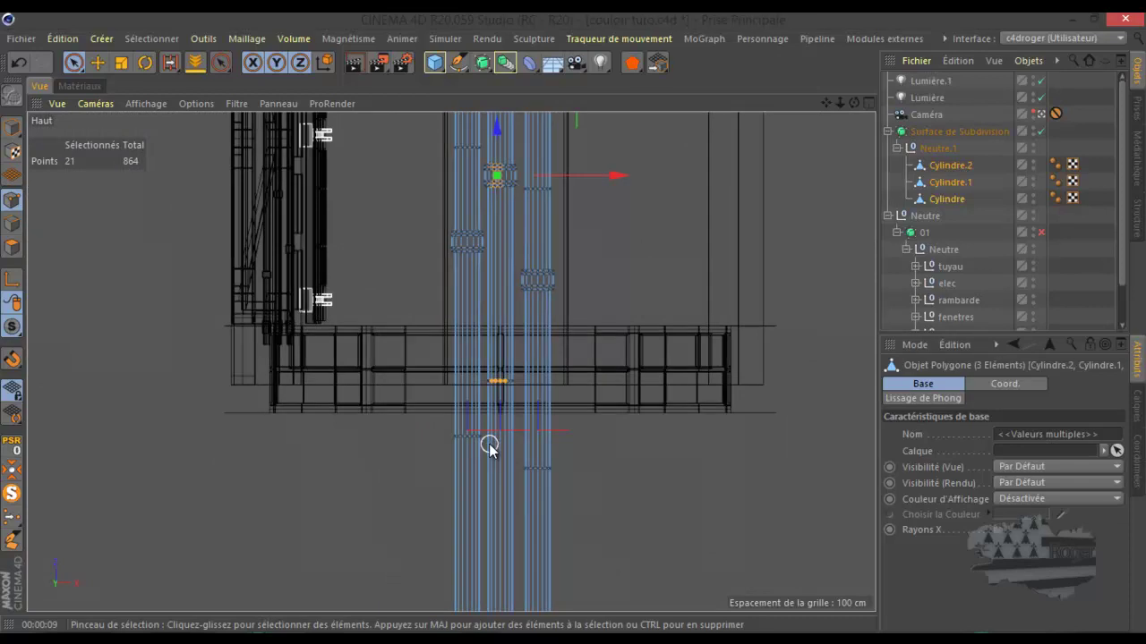
pyautogui.scroll(5, 489, 448)
# - Loop-select the single edge ring on each of the three pipes near the end frame in edge mode and dissolve them
pyautogui.click(12, 223)
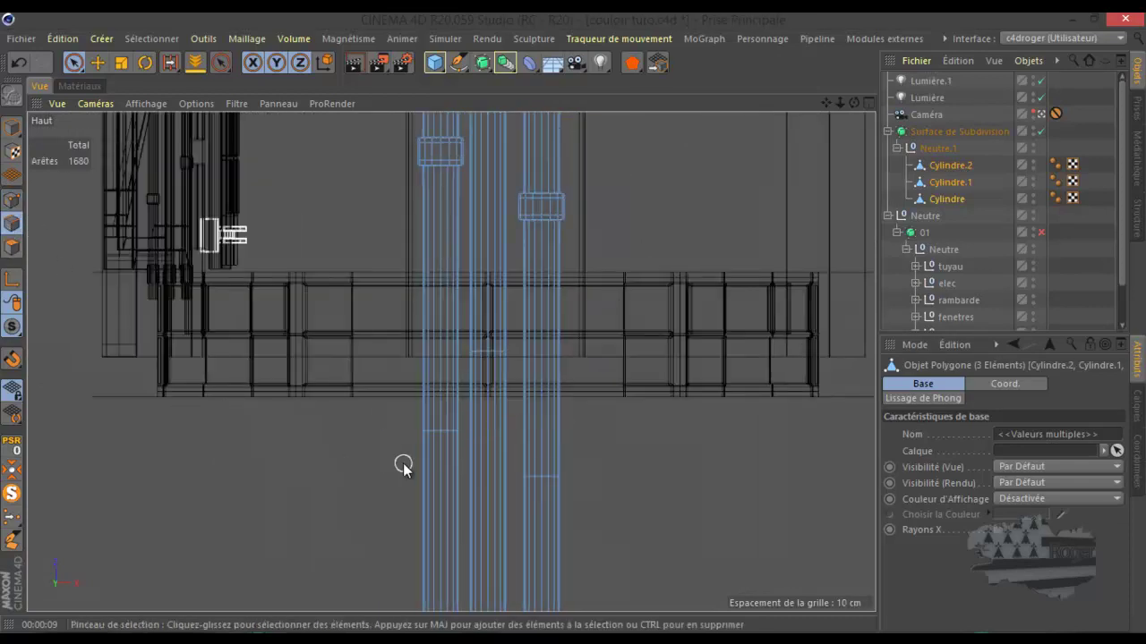
pyautogui.press('m')
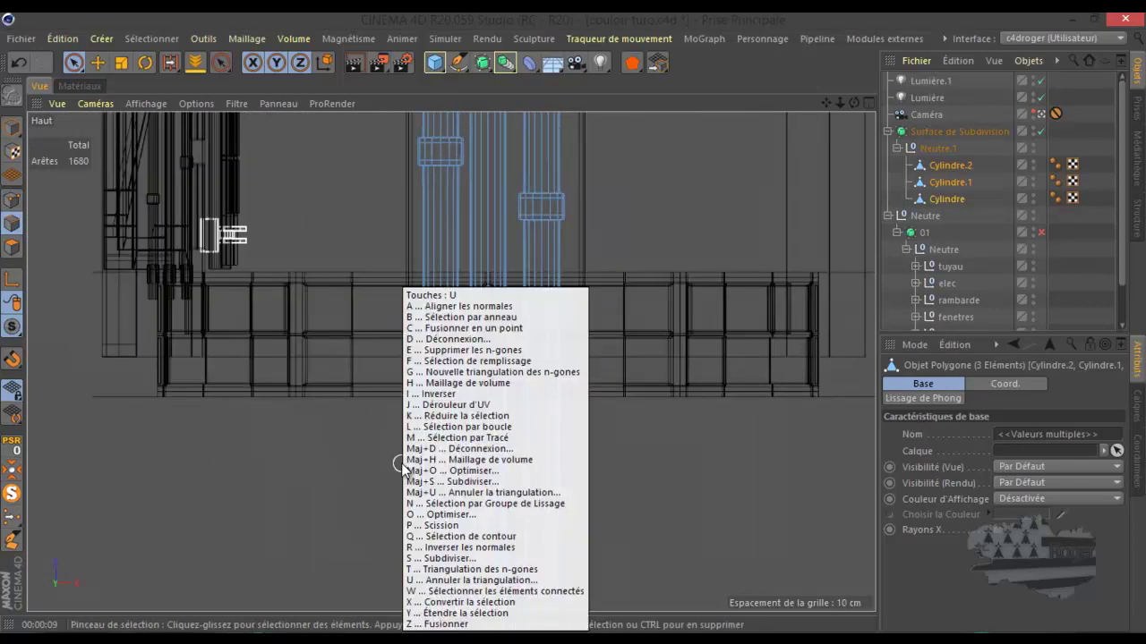
pyautogui.press('l')
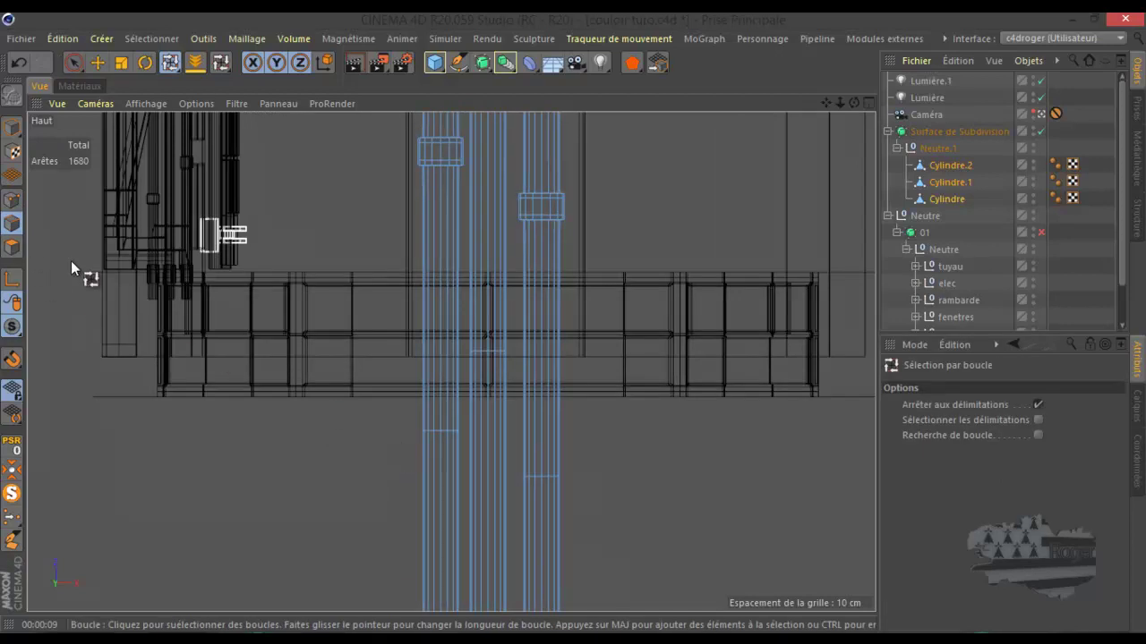
pyautogui.click(444, 432)
pyautogui.keyDown('shift'); pyautogui.click(490, 353); pyautogui.keyUp('shift')
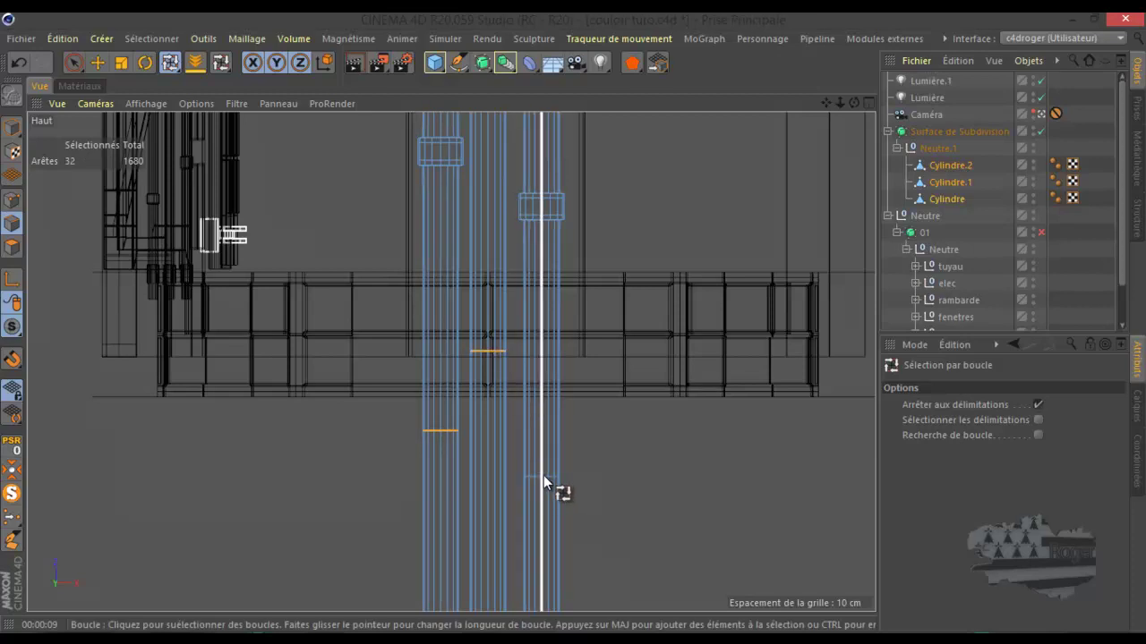
pyautogui.keyDown('shift'); pyautogui.click(546, 476); pyautogui.keyUp('shift')
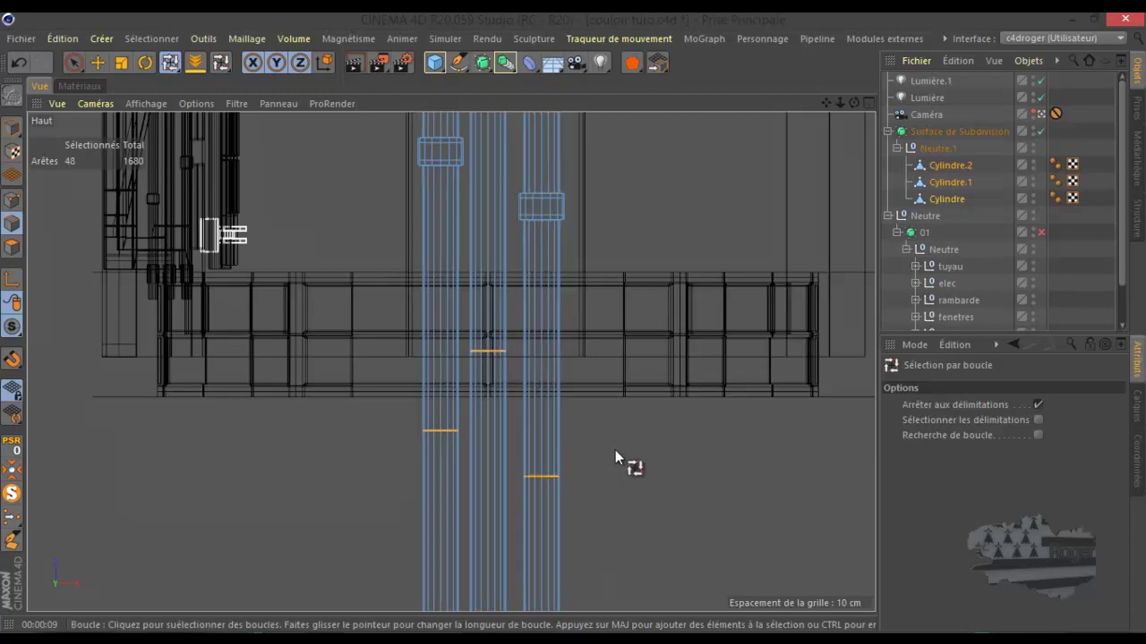
pyautogui.rightClick(621, 448)
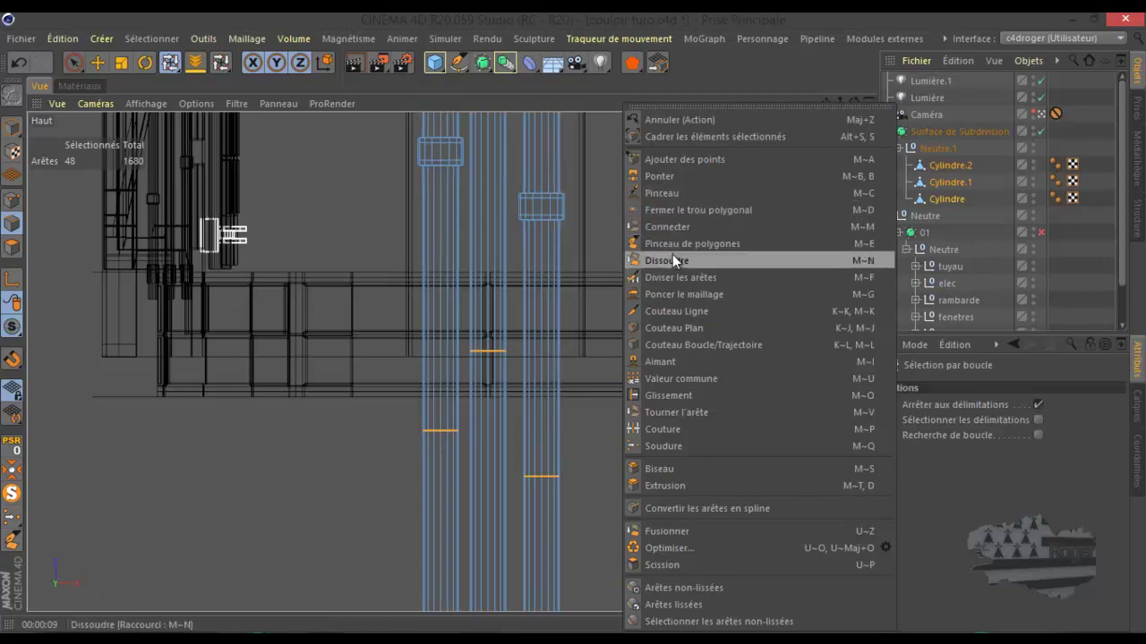
pyautogui.click(672, 260)
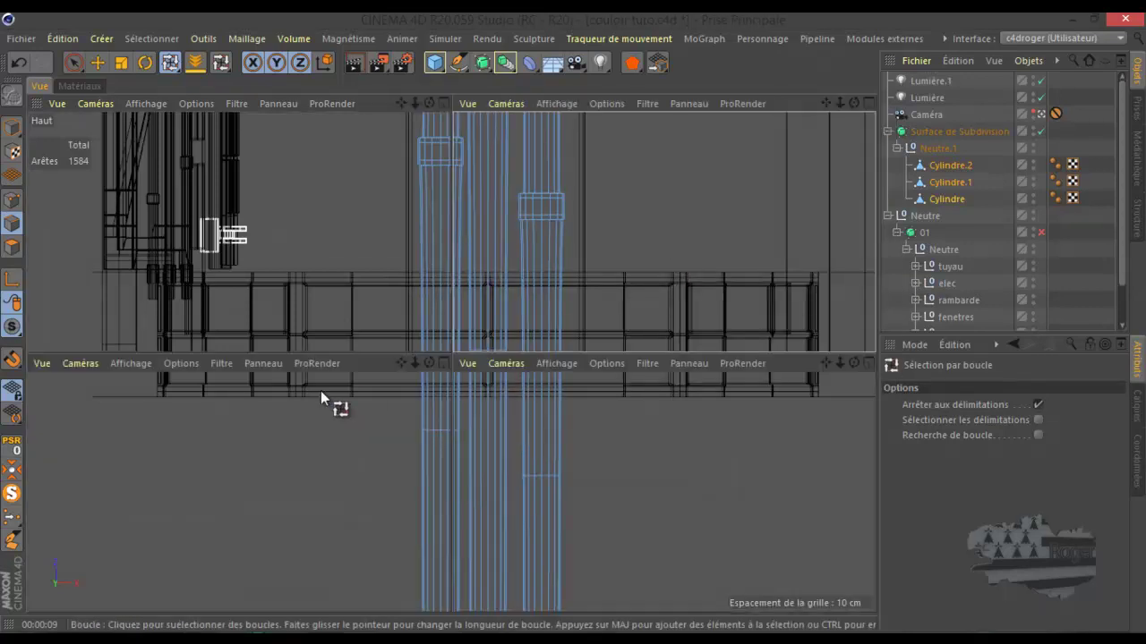
# - Isolate the three cylinders with MagicSolo, check their remaining edge rings in the top view, and end the isolation
pyautogui.middleClick(320, 390)
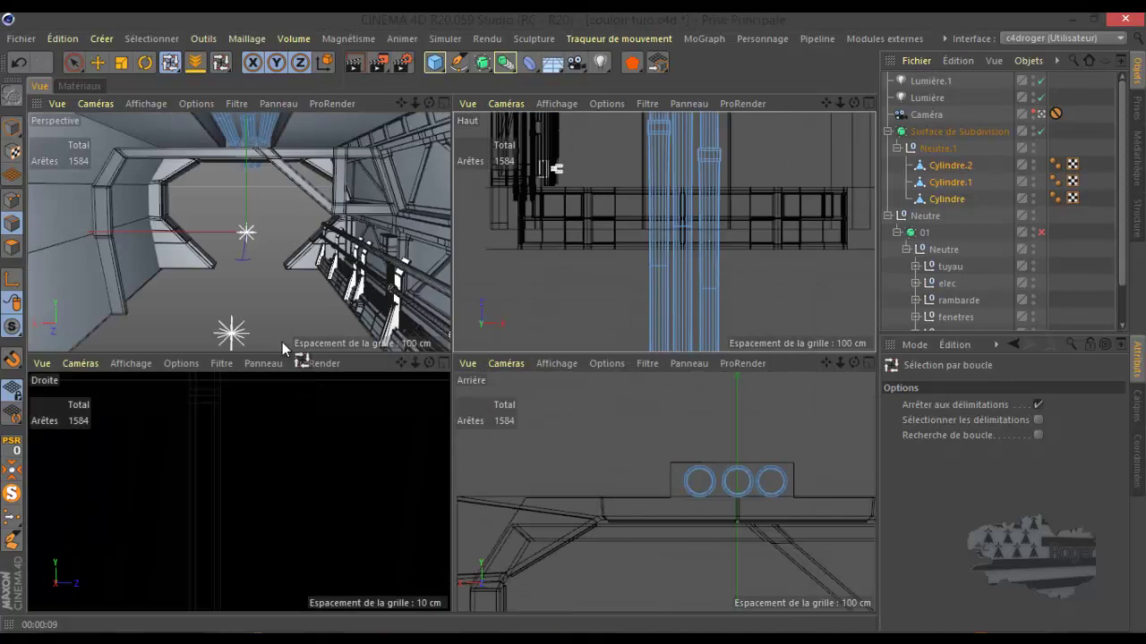
pyautogui.middleClick(559, 306)
pyautogui.click(12, 493)
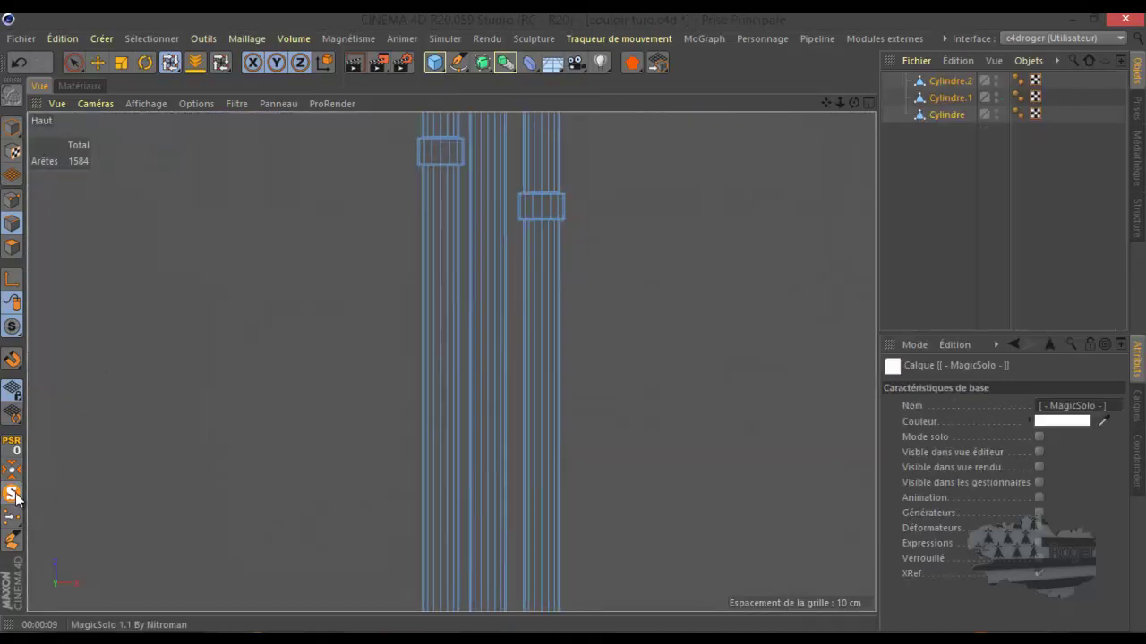
pyautogui.scroll(-1, 204, 438)
pyautogui.scroll(-3, 269, 420)
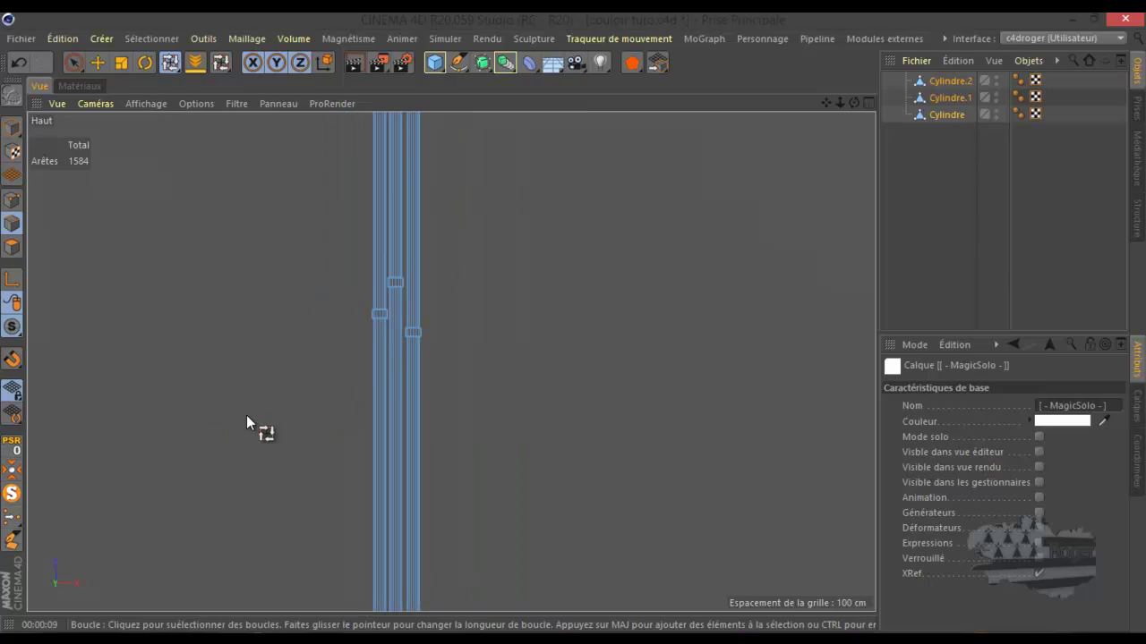
pyautogui.click(13, 499)
# - Loop-select the rings near the end frame on all three pipes again and dissolve them a second time
pyautogui.press('u')
pyautogui.press('l')
pyautogui.scroll(5, 368, 397)
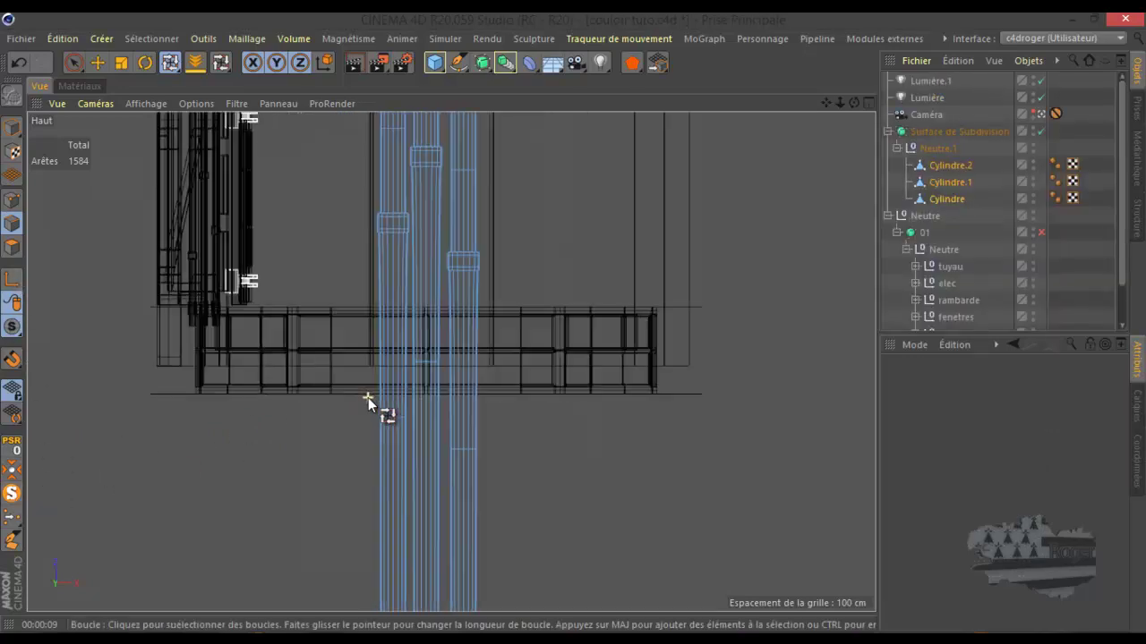
pyautogui.click(420, 443)
pyautogui.keyDown('shift'); pyautogui.click(514, 281); pyautogui.keyUp('shift')
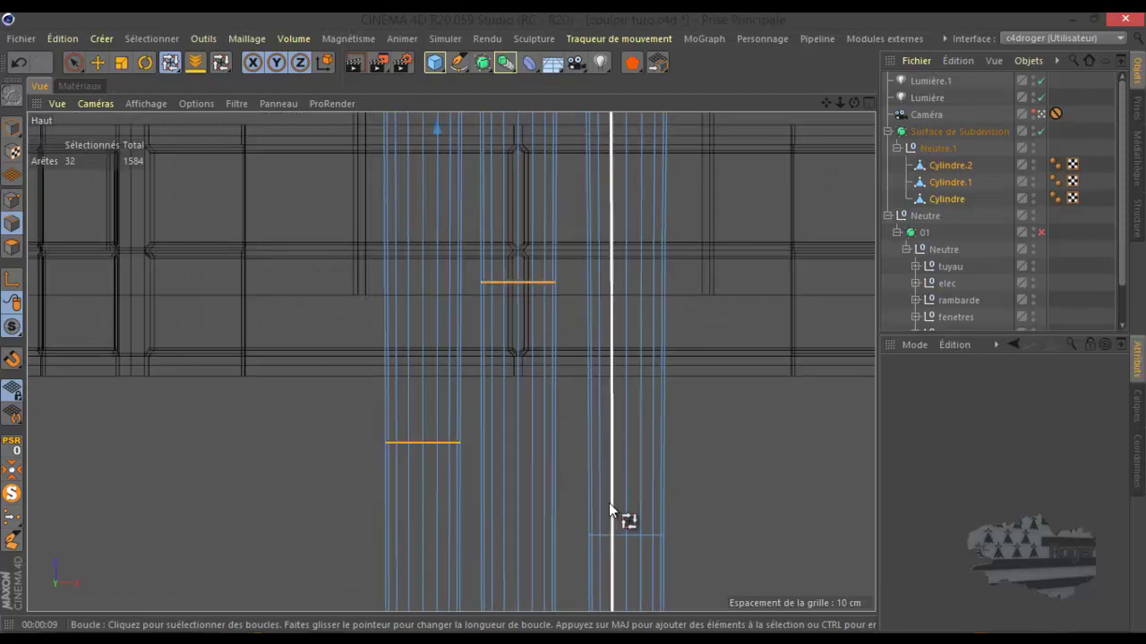
pyautogui.keyDown('shift'); pyautogui.click(620, 535); pyautogui.keyUp('shift')
pyautogui.rightClick(747, 448)
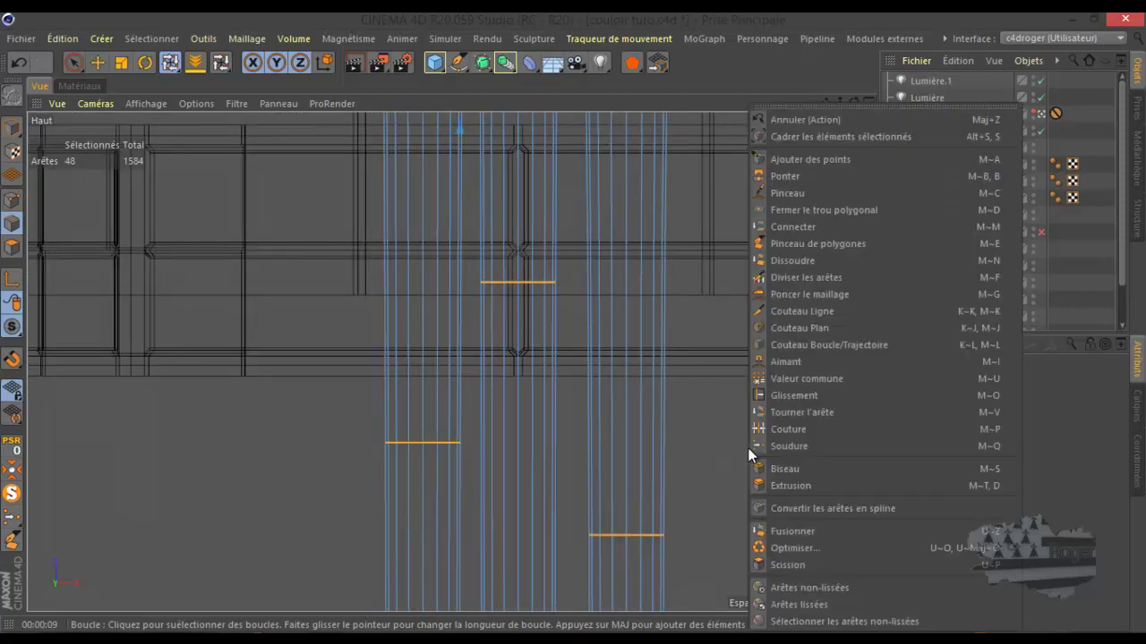
pyautogui.click(786, 260)
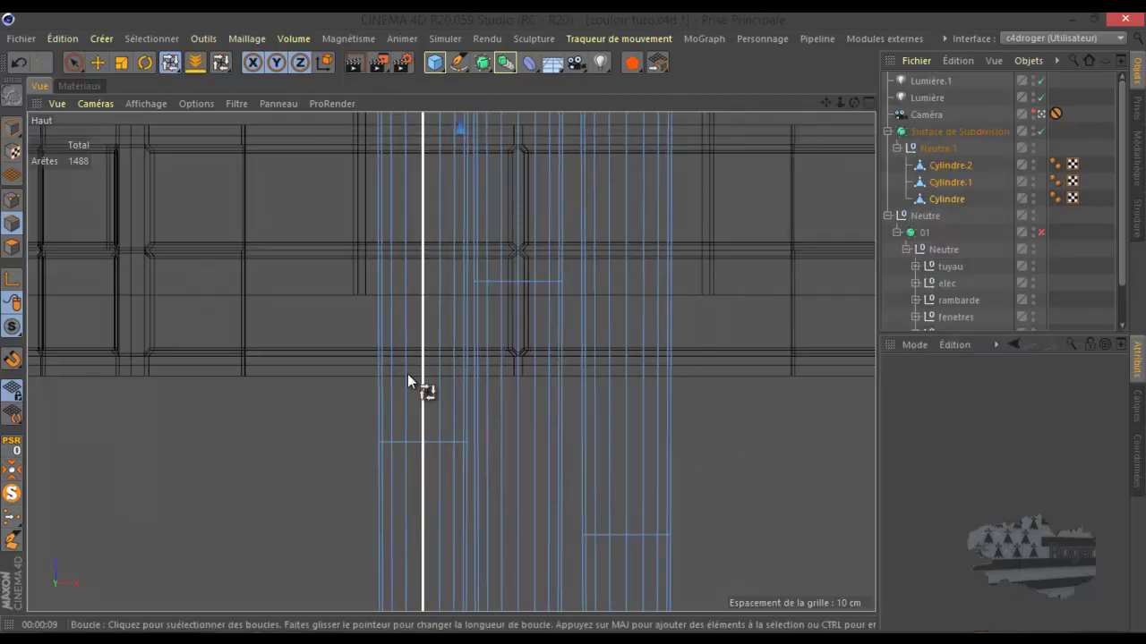
# - Isolate the three cylinders again and inspect the front collars' edge loops in the top view
pyautogui.middleClick(314, 389)
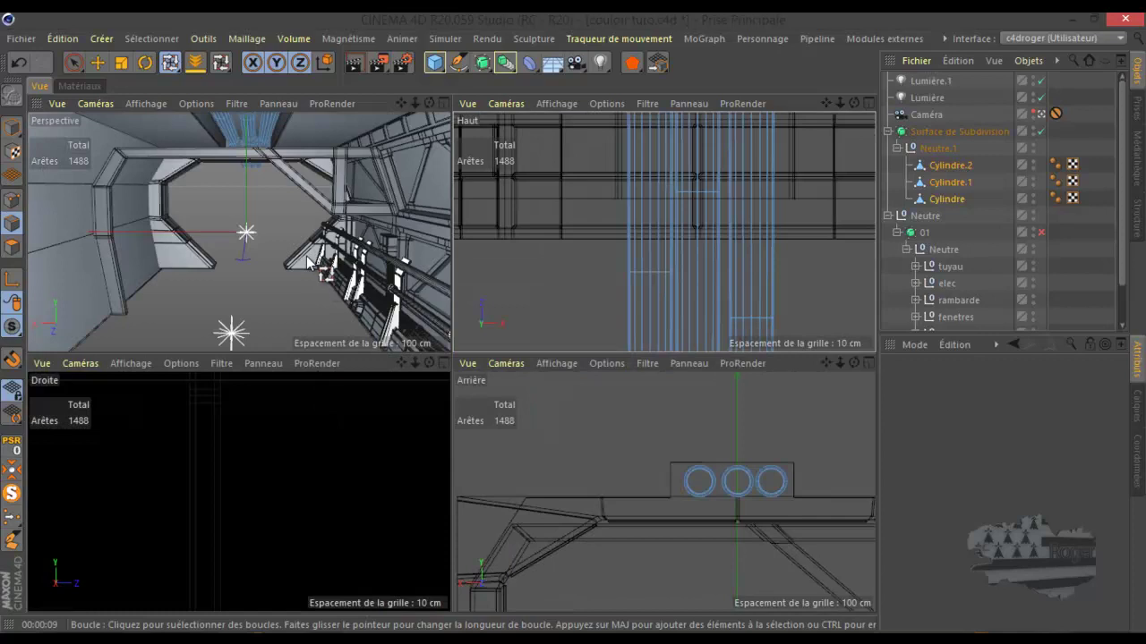
pyautogui.click(11, 493)
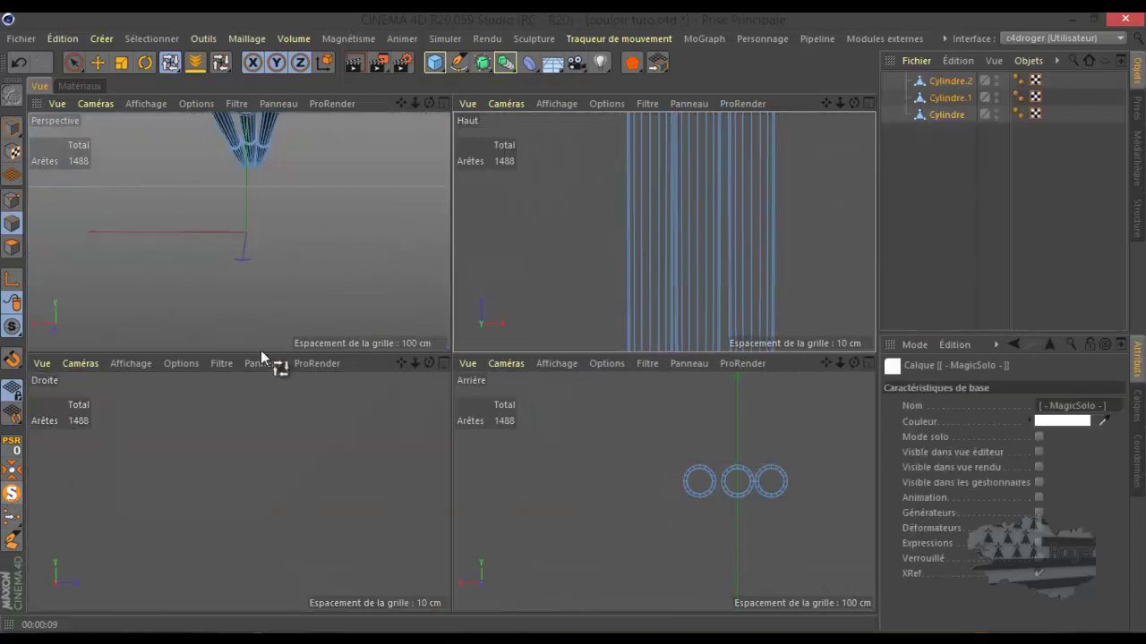
pyautogui.middleClick(597, 295)
pyautogui.scroll(-3, 551, 340)
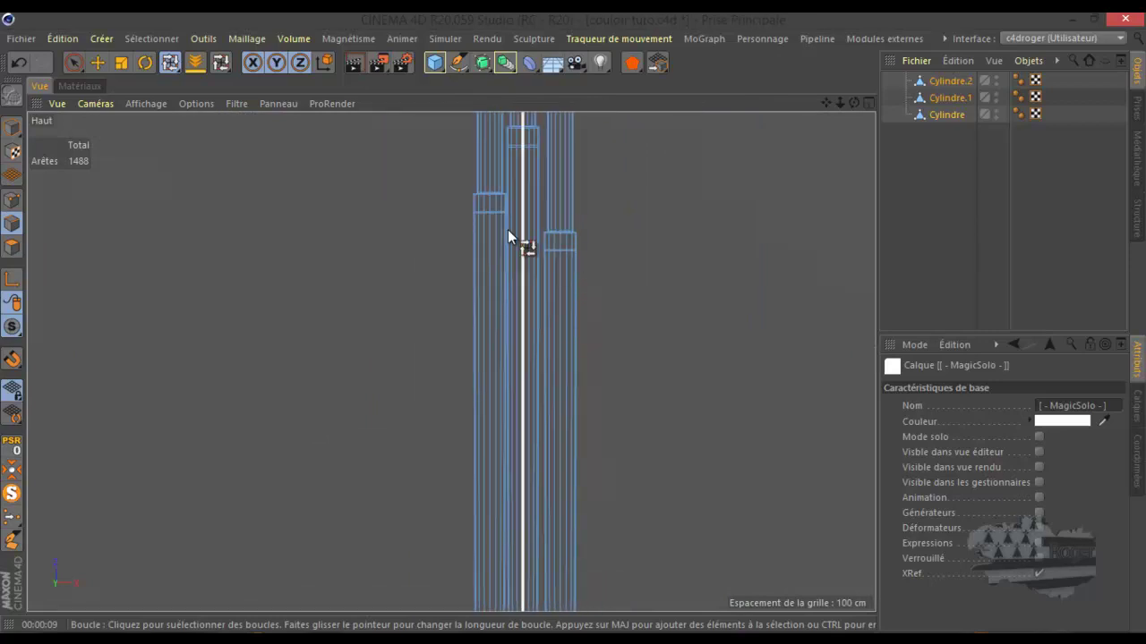
# - Undo the isolation, both dissolves of the pipes' edge rings and the loop selections made for them
pyautogui.click(24, 63)
pyautogui.click(24, 63)
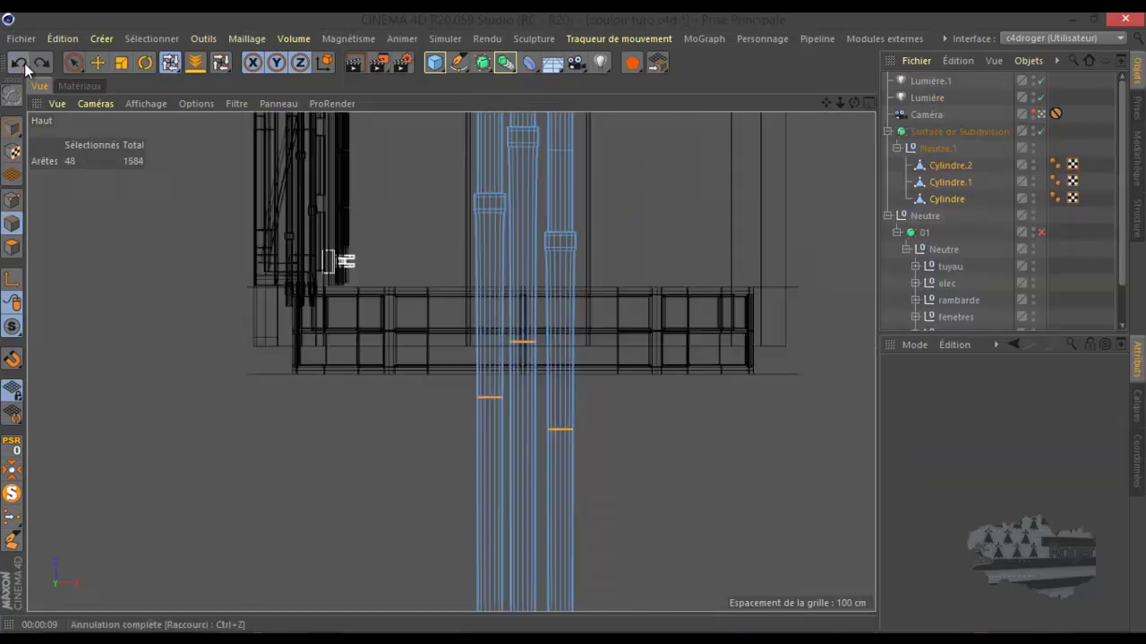
pyautogui.click(25, 63)
pyautogui.click(24, 63)
pyautogui.click(24, 63)
pyautogui.click(24, 65)
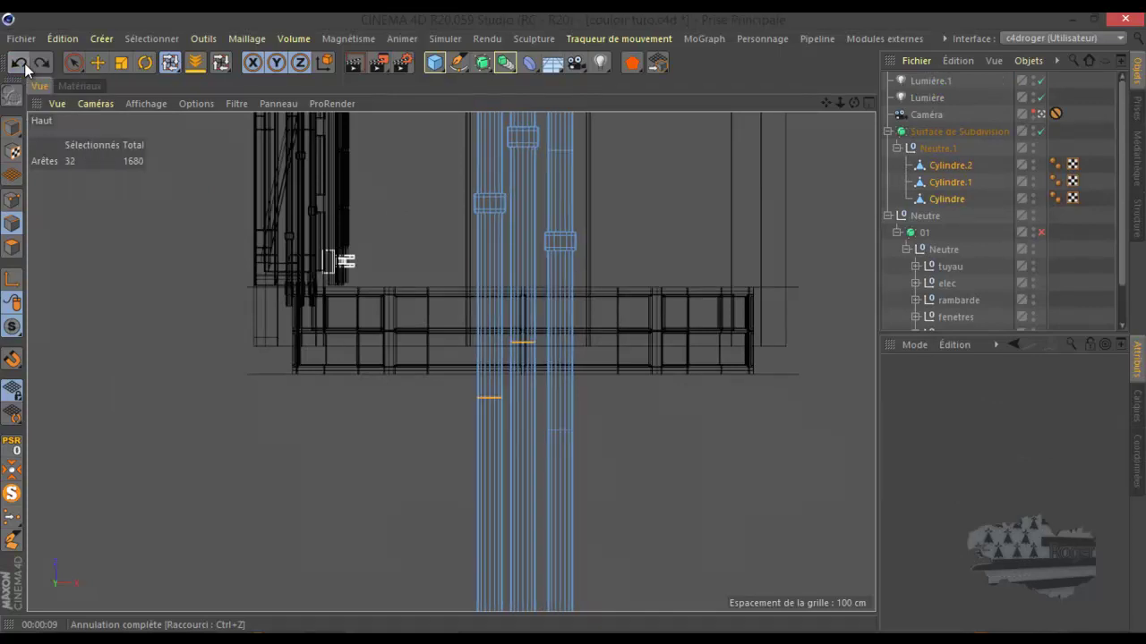
pyautogui.click(24, 62)
pyautogui.click(24, 63)
pyautogui.click(24, 63)
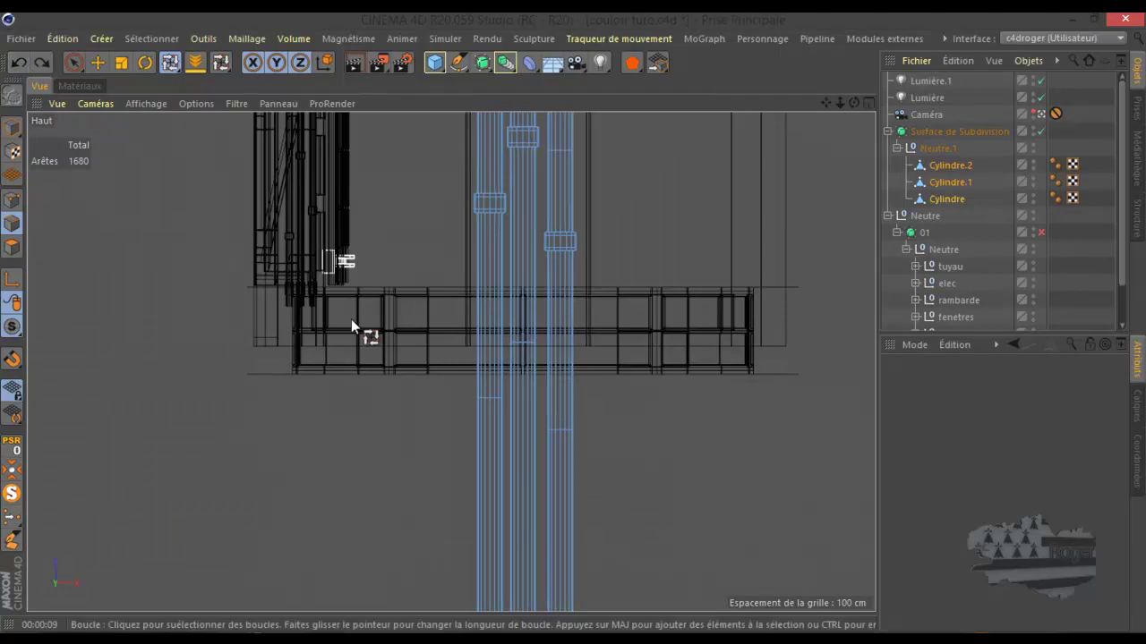
# - Examine the edge loops of the front collar on the right-hand pipe up close in the top view
pyautogui.scroll(-2, 376, 314)
pyautogui.scroll(6, 500, 269)
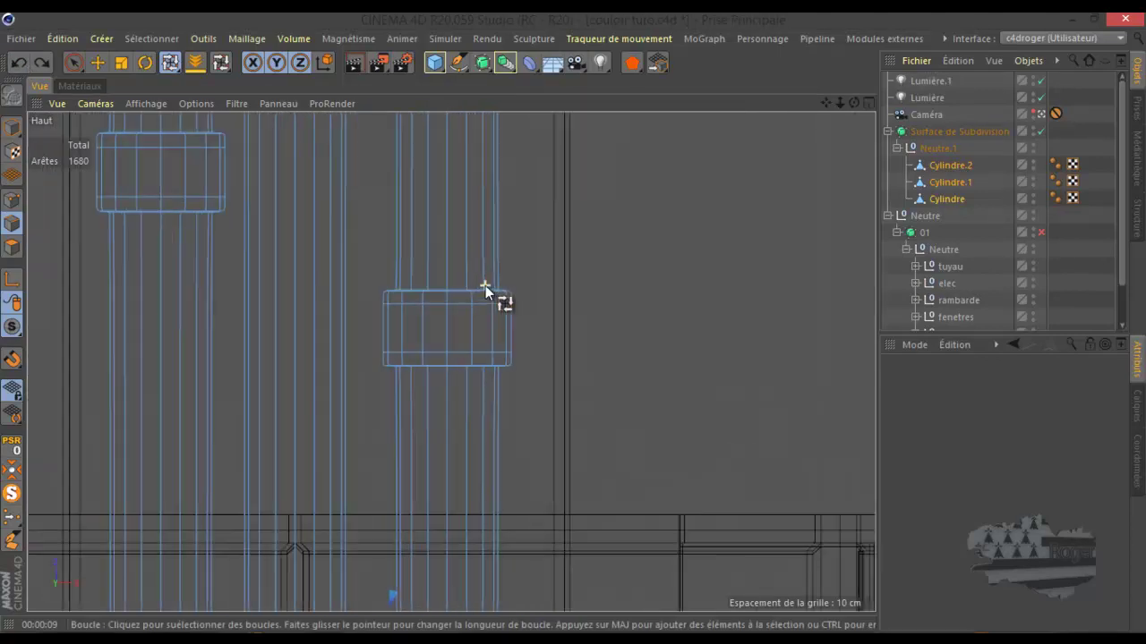
pyautogui.scroll(2, 485, 285)
pyautogui.scroll(4, 440, 310)
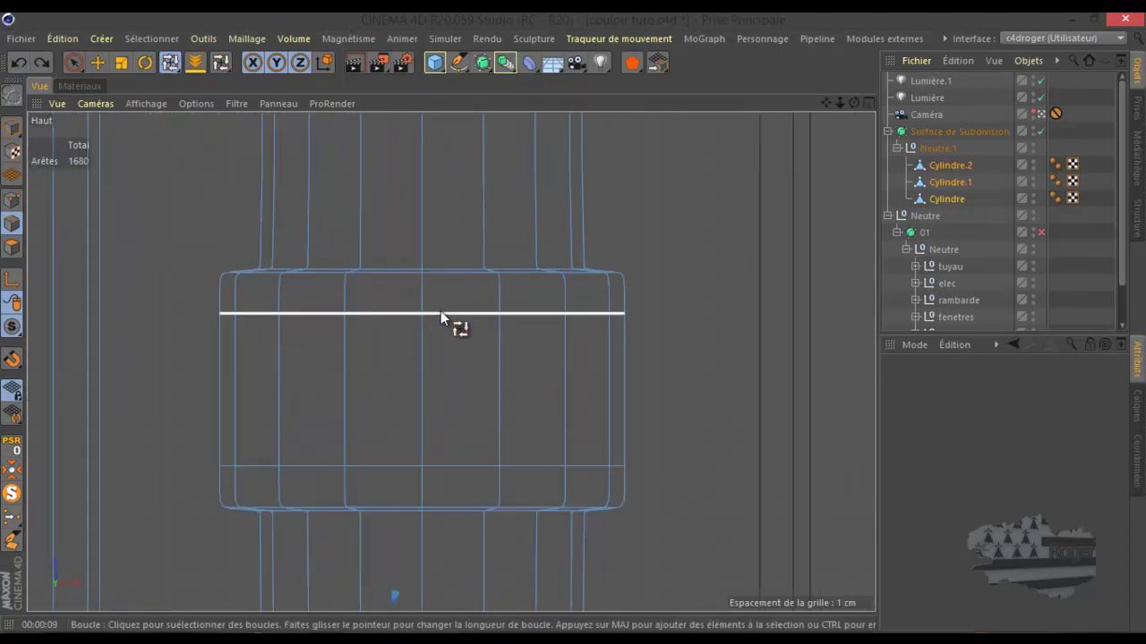
pyautogui.scroll(-8, 385, 288)
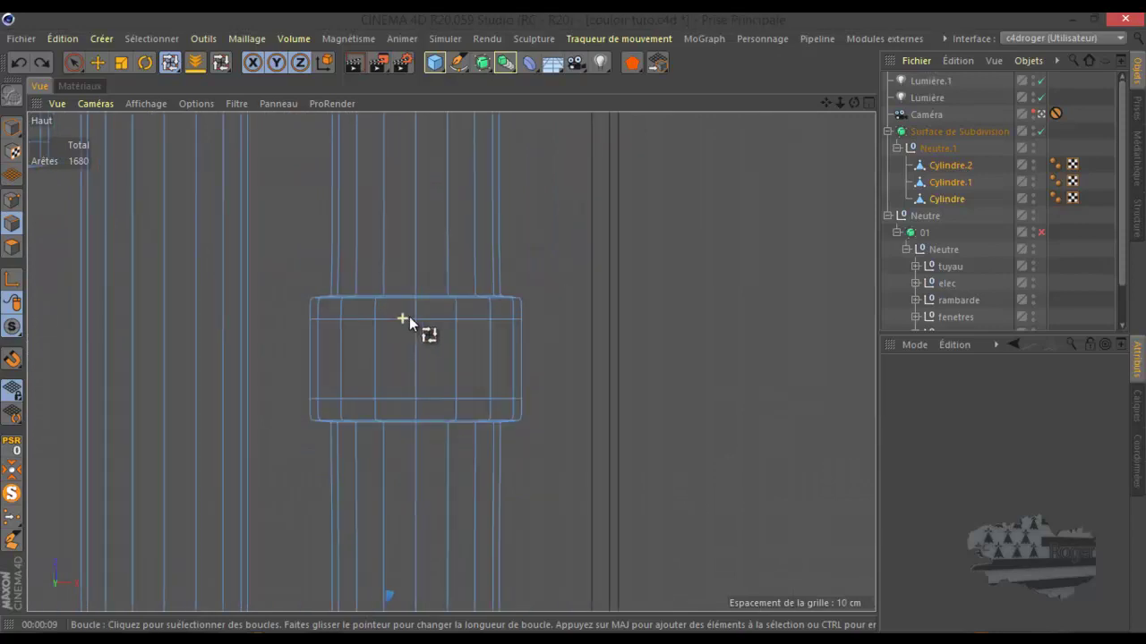
pyautogui.scroll(-3, 447, 301)
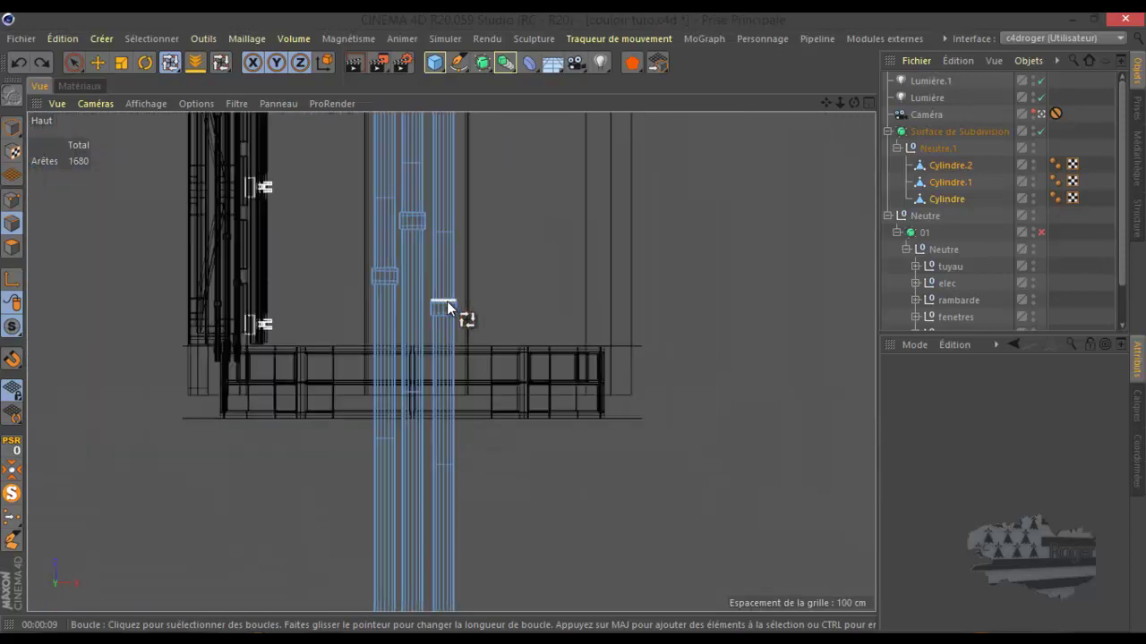
# - Rectangle-select the points of the three front collars with their surrounding rings and move them along negative Z, beyond the corridor's end frame
pyautogui.click(13, 198)
pyautogui.moveTo(73, 64); pyautogui.dragTo(153, 113)
pyautogui.moveTo(564, 141); pyautogui.dragTo(376, 439)
pyautogui.scroll(-2, 348, 412)
pyautogui.scroll(-1, 349, 410)
pyautogui.moveTo(377, 241); pyautogui.dragTo(376, 415)
pyautogui.scroll(-2, 396, 367)
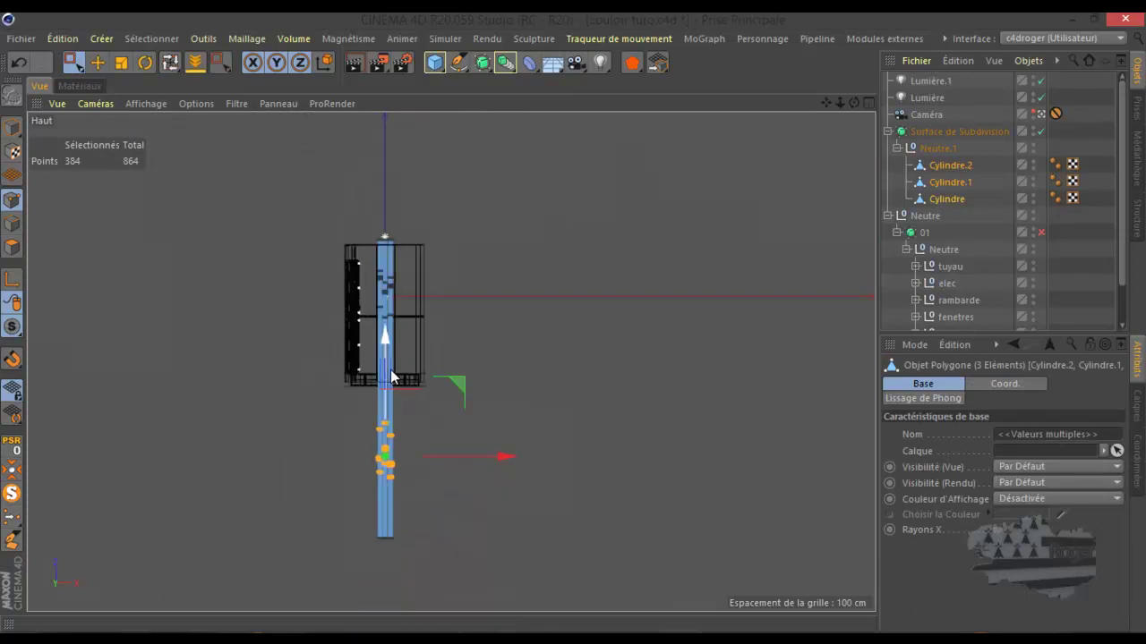
pyautogui.moveTo(389, 343); pyautogui.dragTo(388, 356)
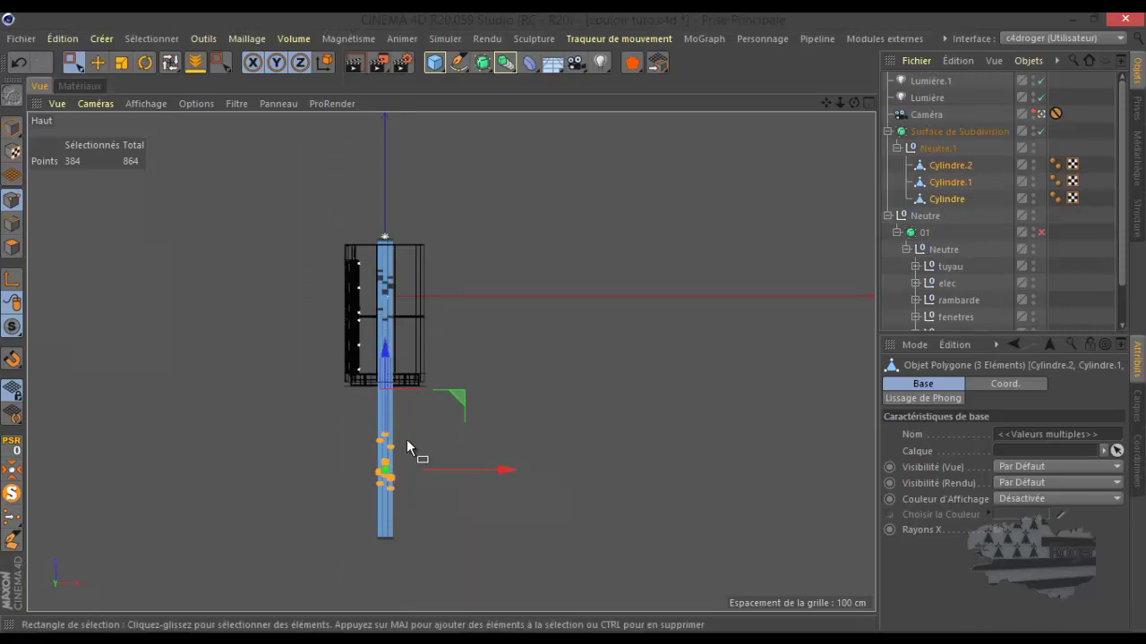
pyautogui.scroll(4, 386, 285)
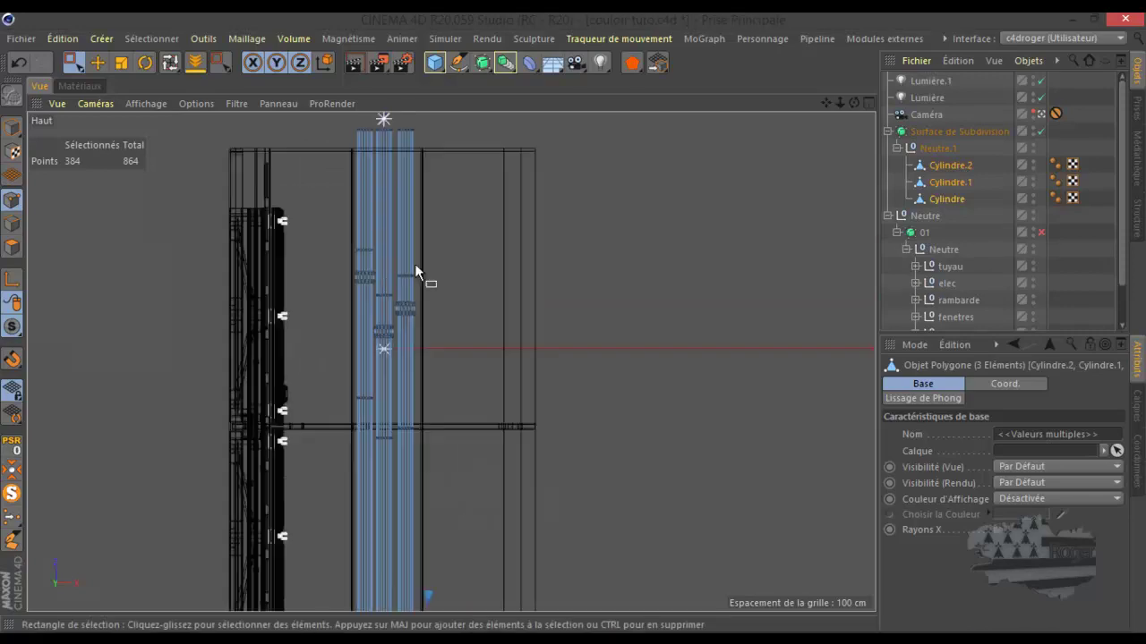
# - Rectangle-select the points of the three remaining collars with their surrounding rings and move them along negative Z, to the corridor's middle frame
pyautogui.moveTo(454, 224); pyautogui.dragTo(327, 468)
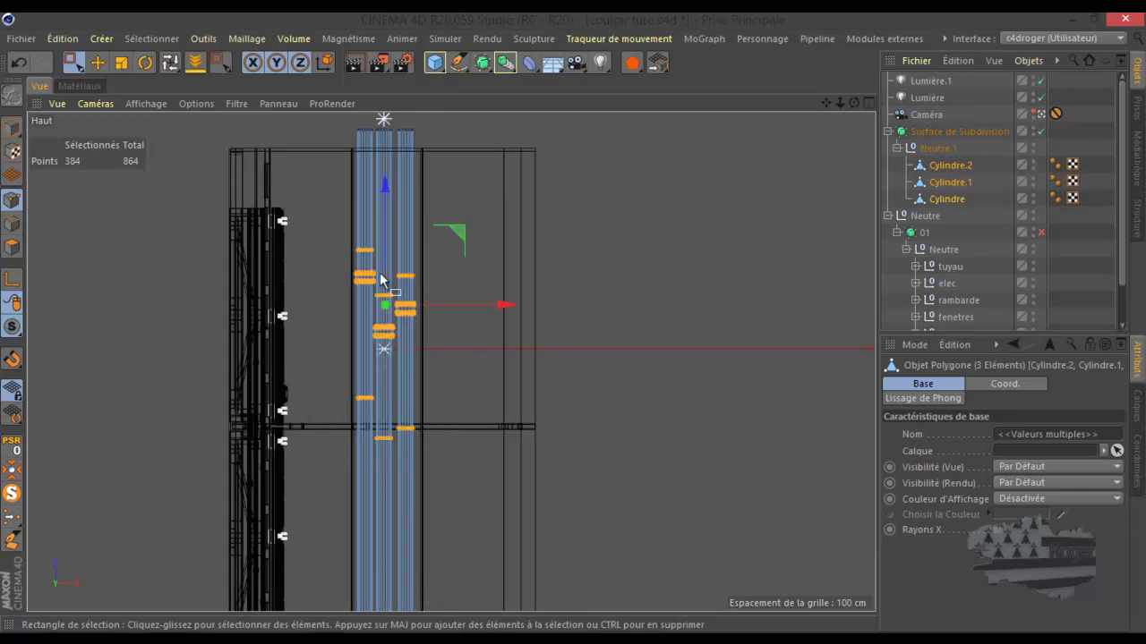
pyautogui.moveTo(384, 190); pyautogui.dragTo(371, 301)
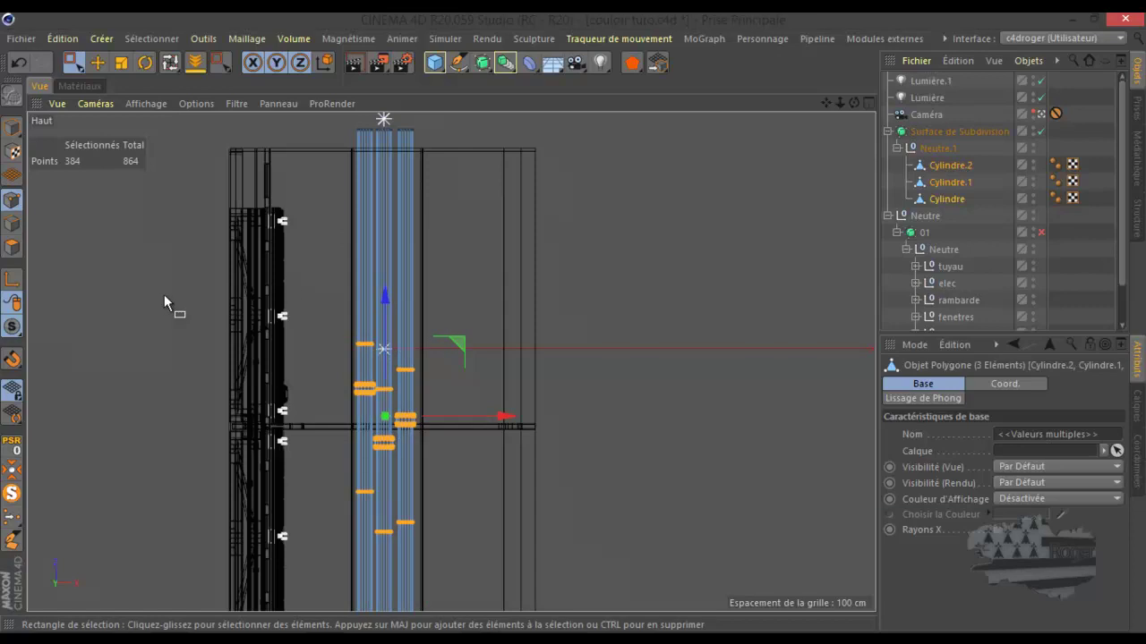
pyautogui.click(14, 494)
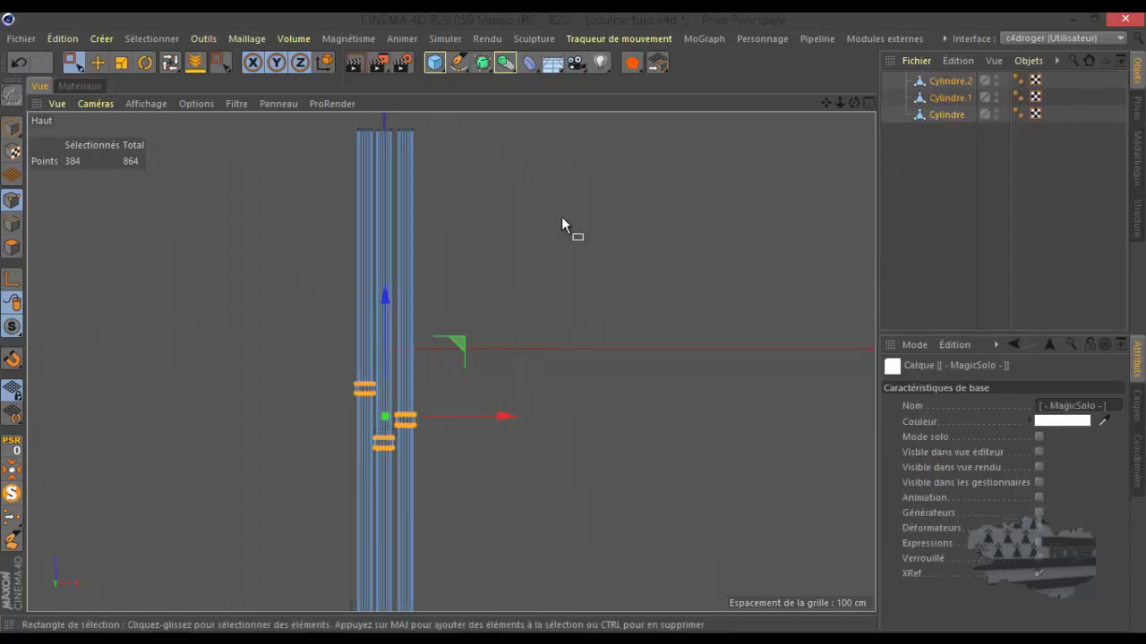
pyautogui.click(12, 494)
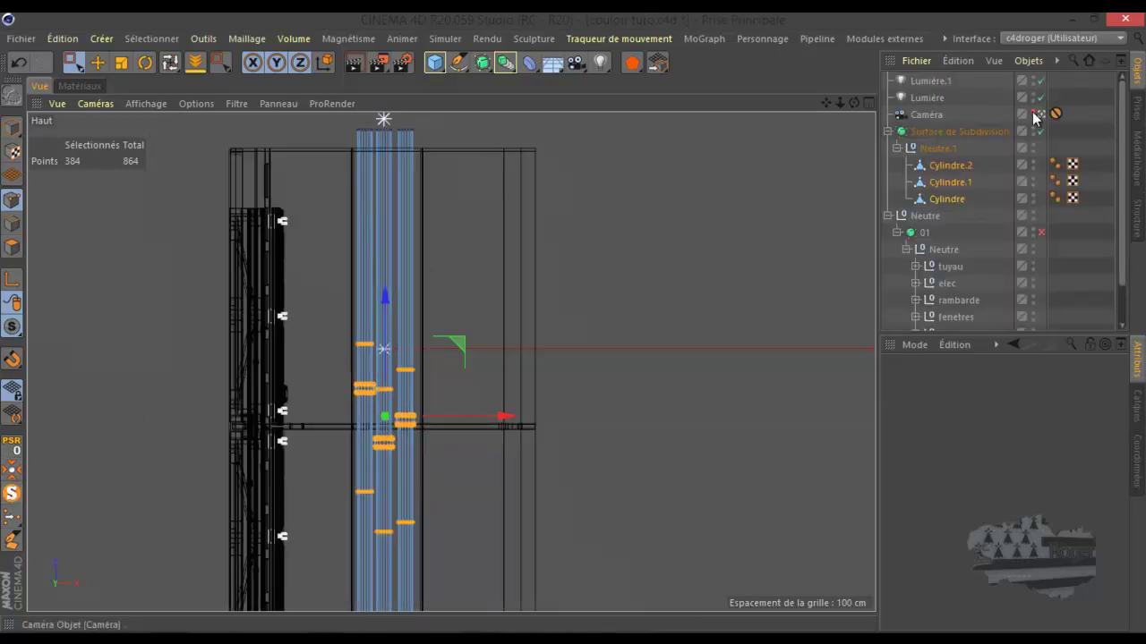
# - Render the perspective view at full size to check the new position of the collars
pyautogui.middleClick(287, 189)
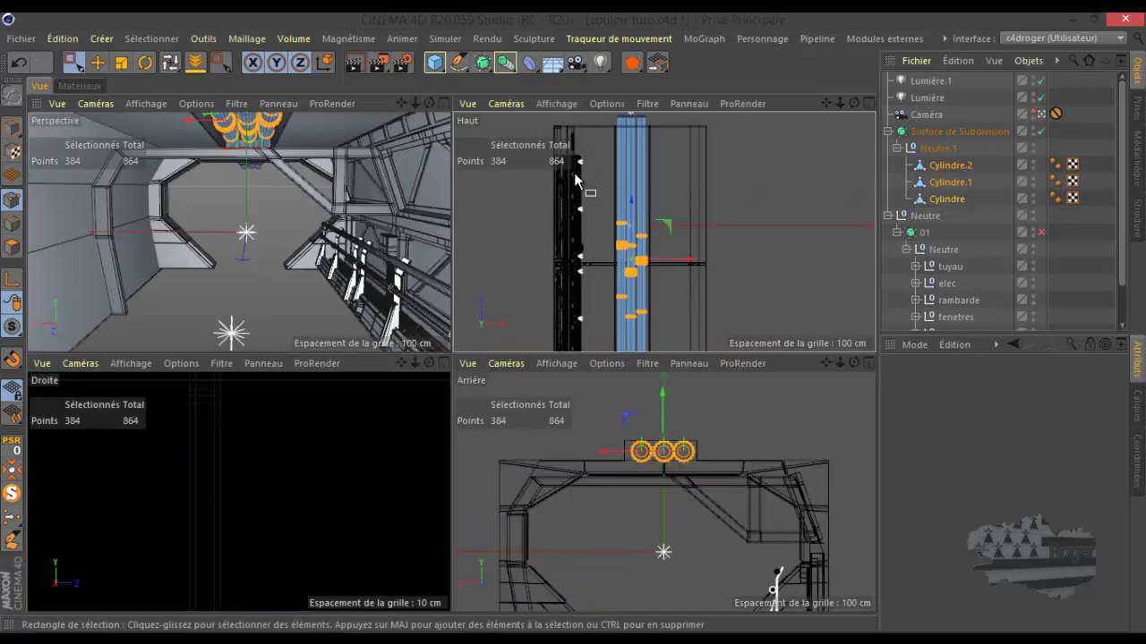
pyautogui.click(358, 63)
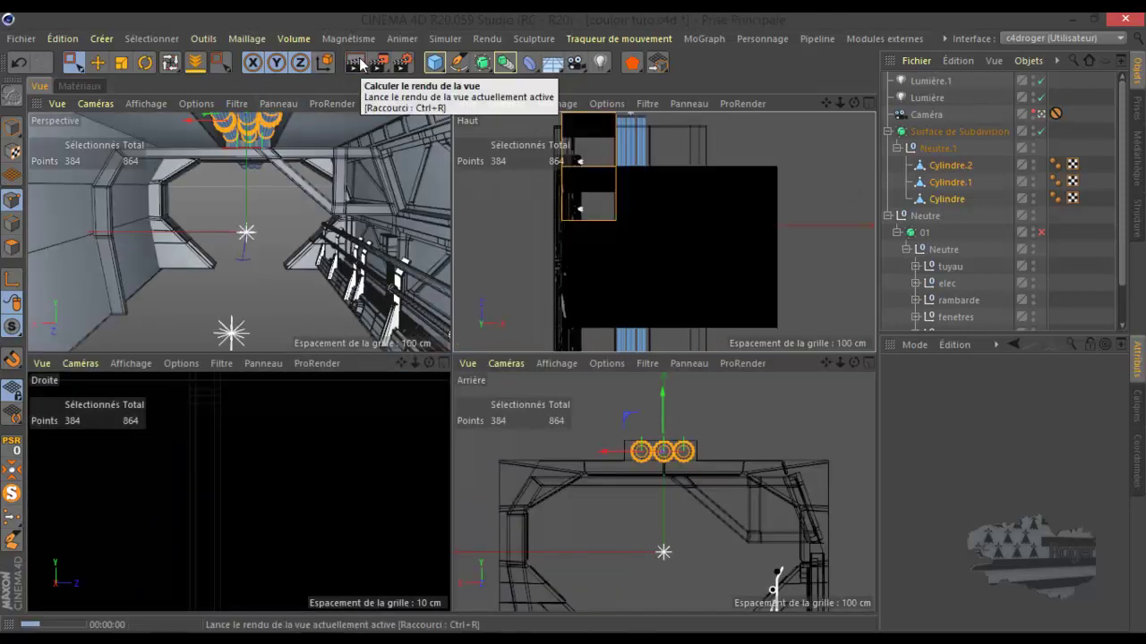
pyautogui.click(285, 102)
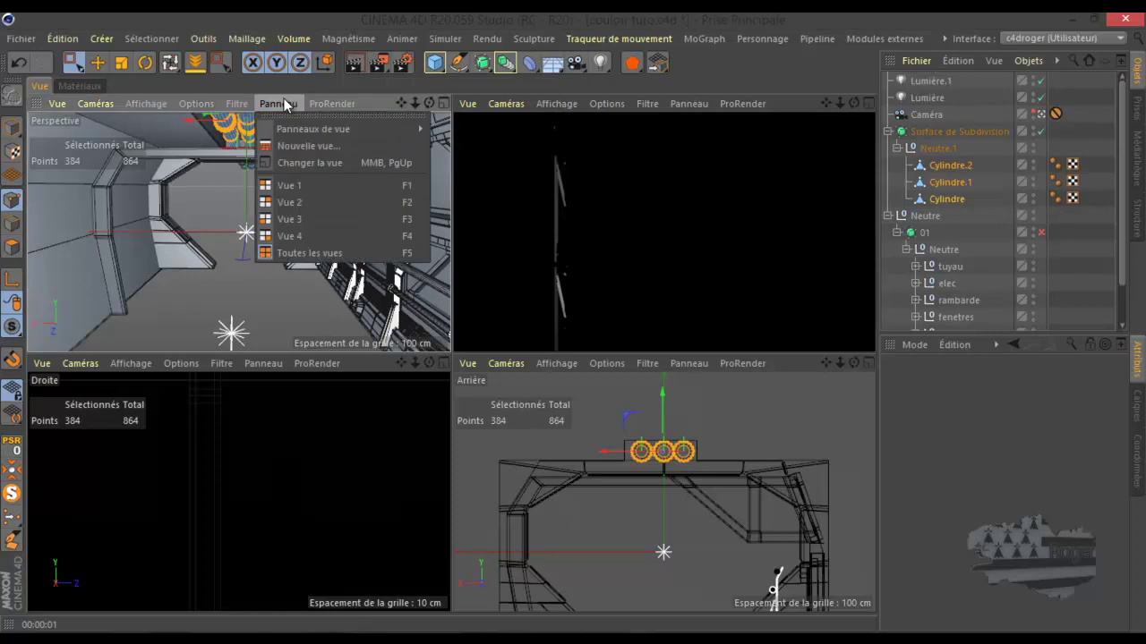
pyautogui.click(368, 102)
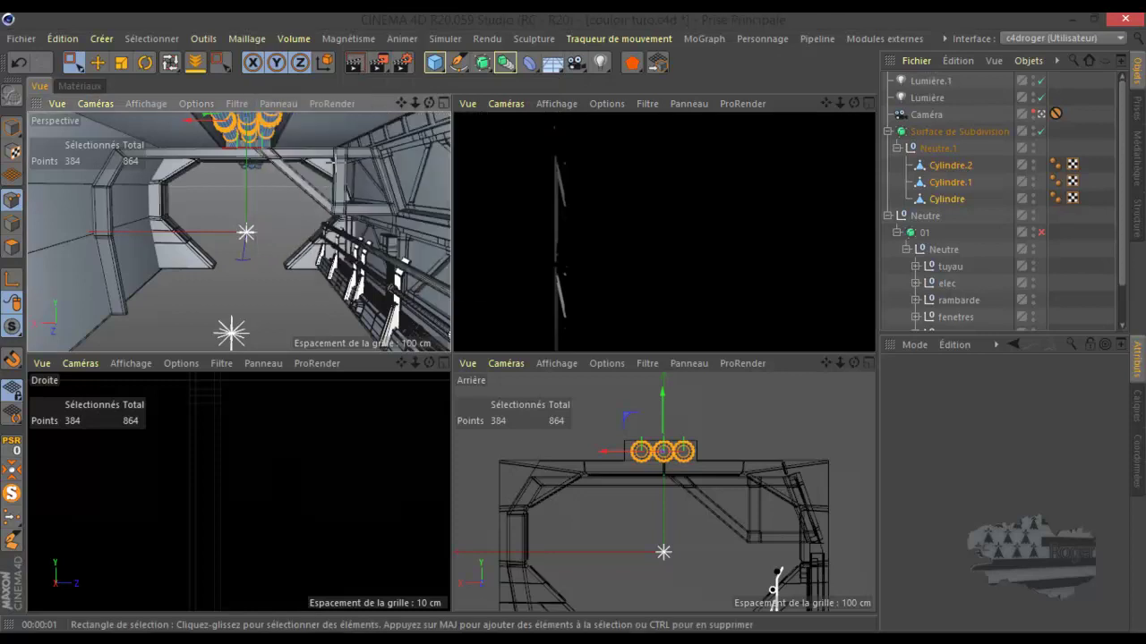
pyautogui.click(351, 62)
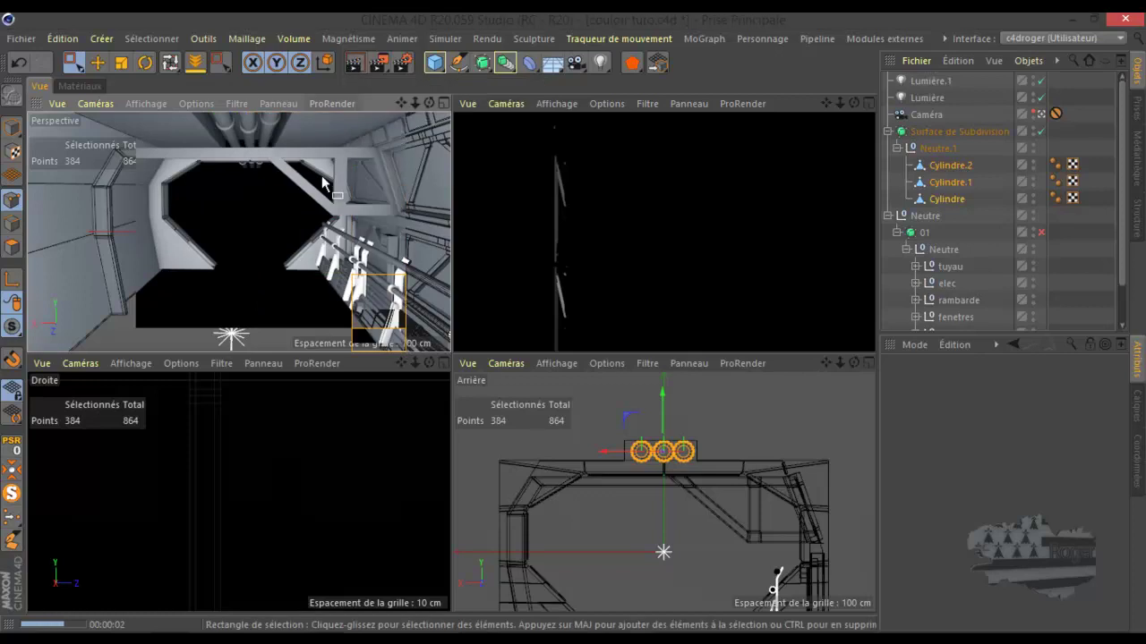
pyautogui.middleClick(322, 176)
pyautogui.click(367, 63)
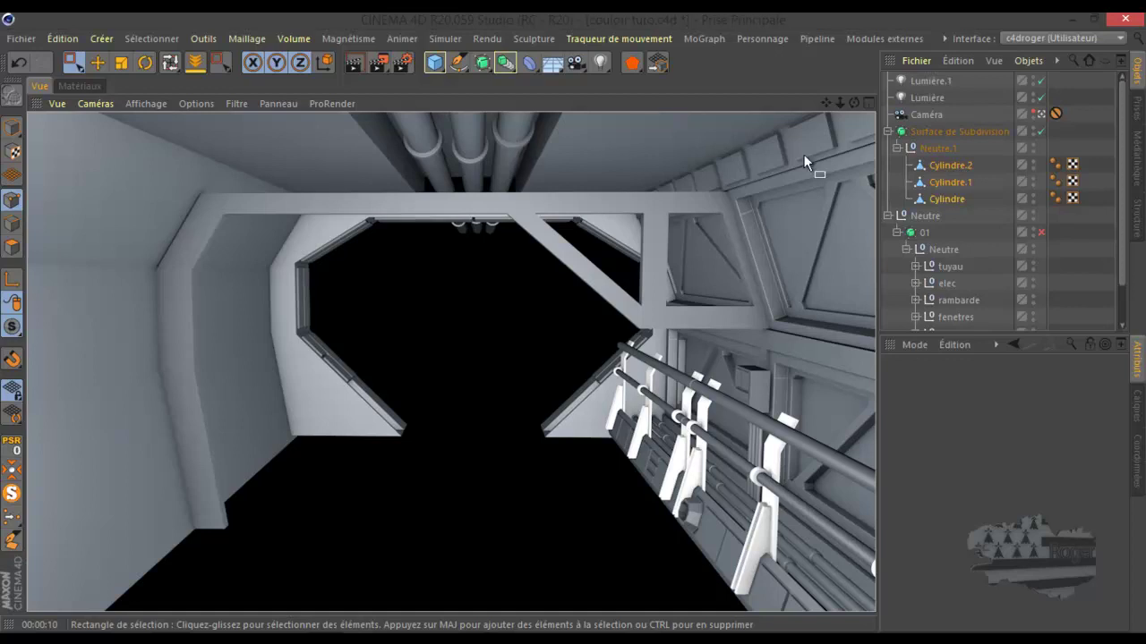
# - Duplicate the three cylinders inside Neutre.1 and move the copies as whole objects along positive X, beside the original pipes
pyautogui.moveTo(998, 166); pyautogui.dragTo(930, 203)
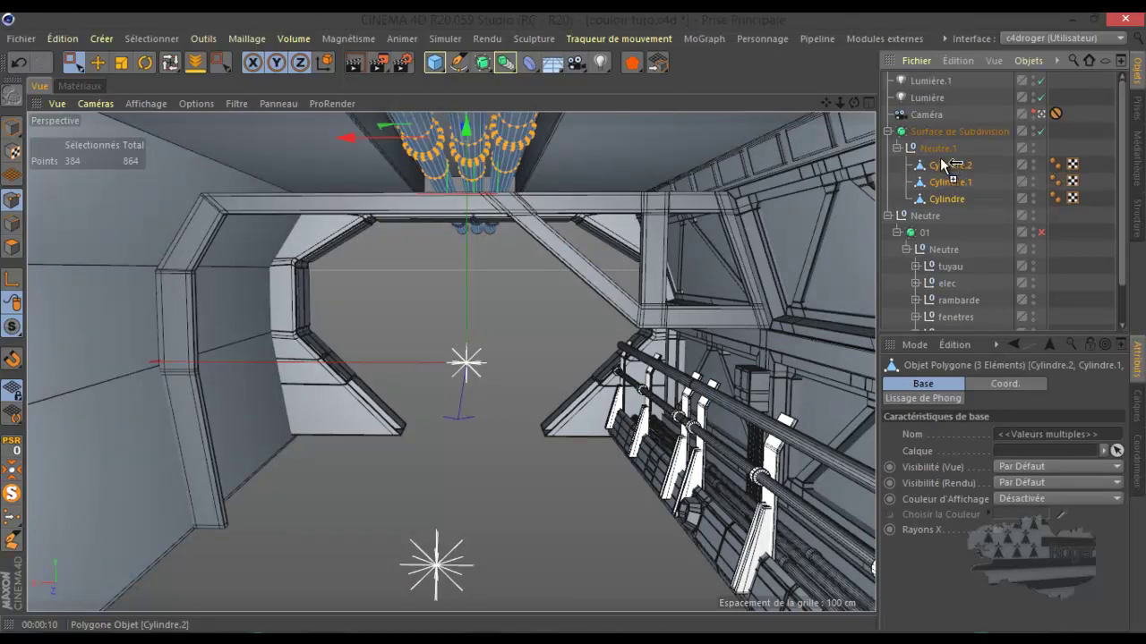
pyautogui.keyDown('ctrl'); pyautogui.moveTo(941, 157); pyautogui.dragTo(940, 158); pyautogui.keyUp('ctrl')
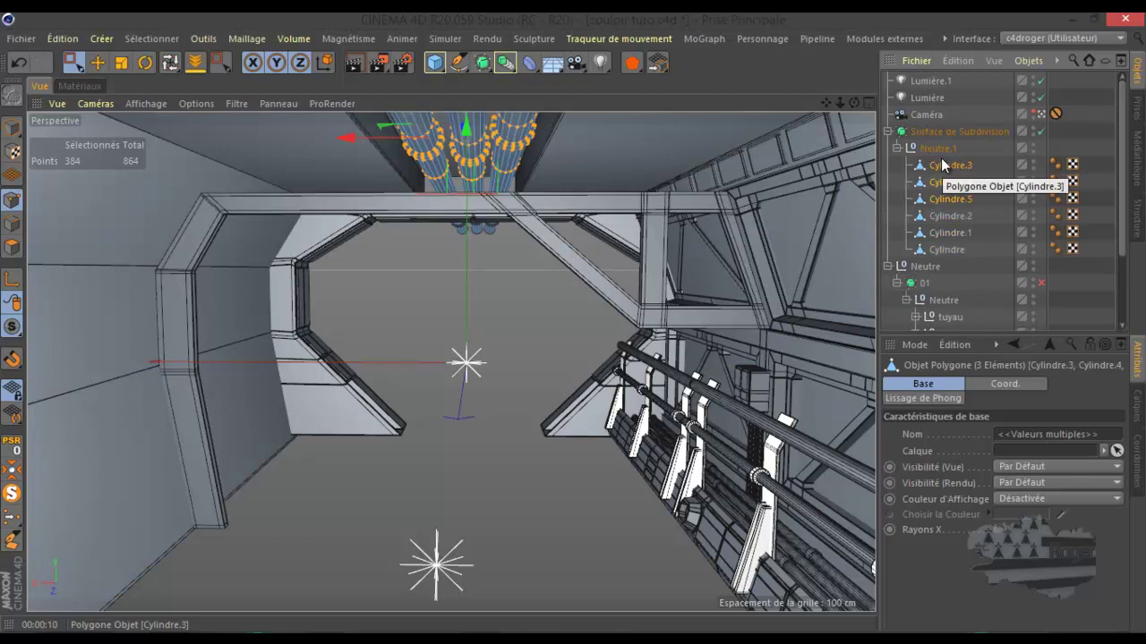
pyautogui.click(12, 128)
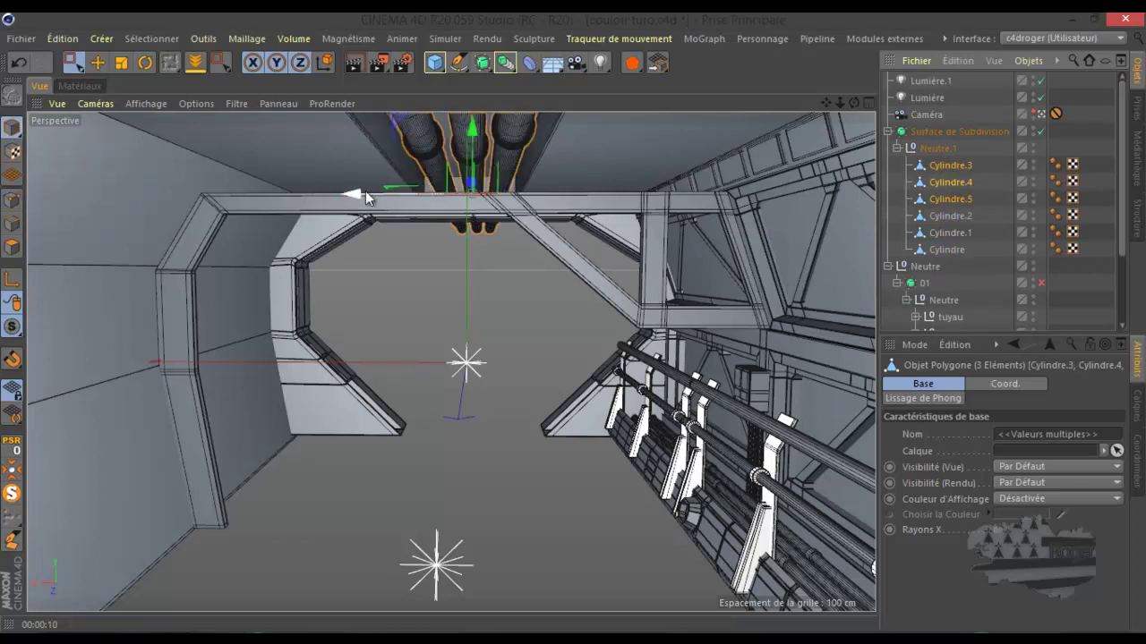
pyautogui.moveTo(361, 191); pyautogui.dragTo(260, 205)
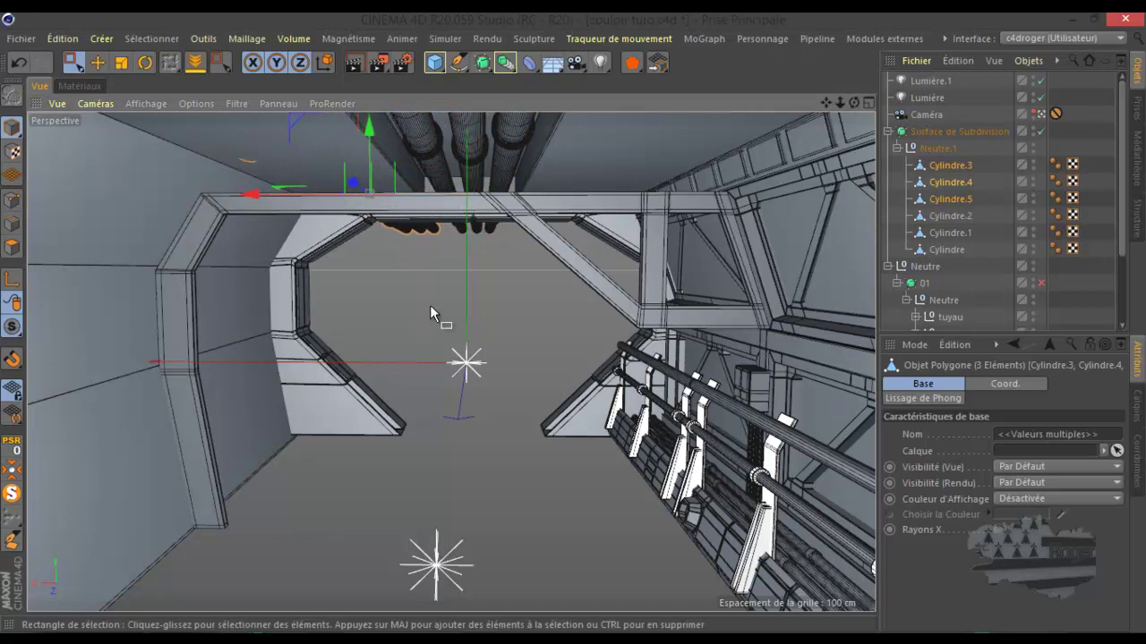
# - In the back view, scale Cylindre.3, Cylindre.4 and Cylindre.5 down one by one in X and Y to about half their diameter
pyautogui.middleClick(425, 302)
pyautogui.middleClick(538, 402)
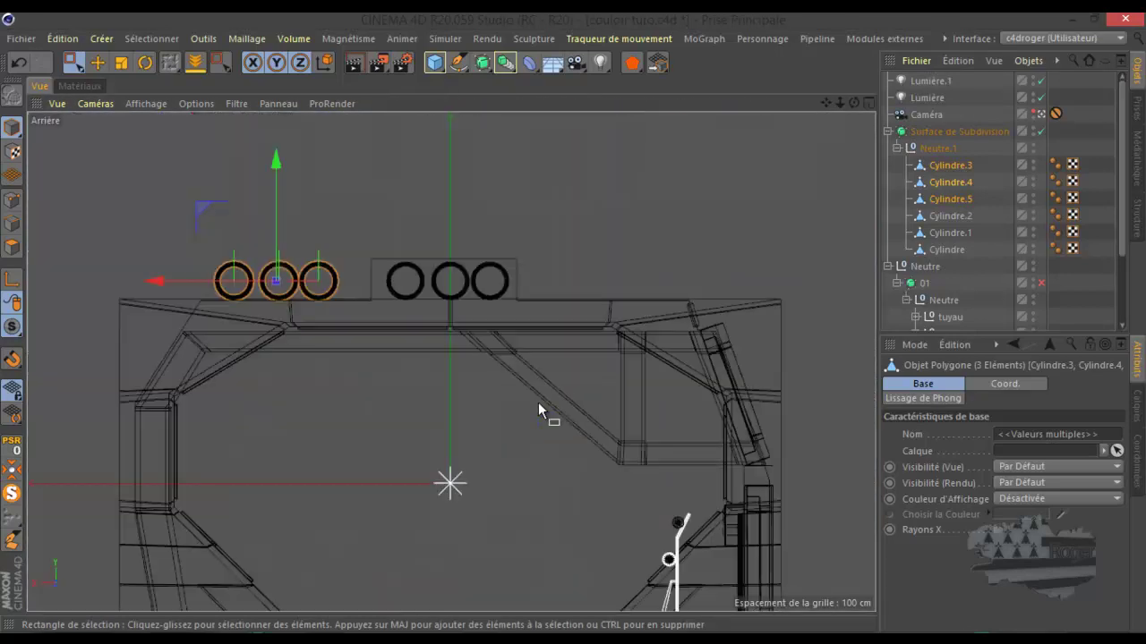
pyautogui.scroll(-3, 537, 402)
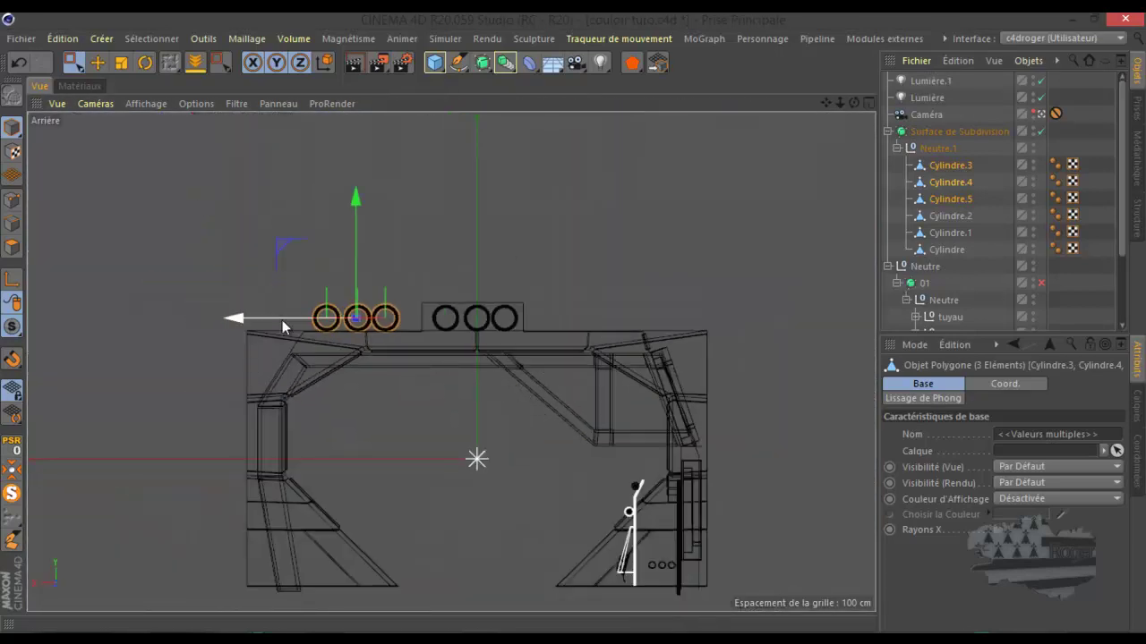
pyautogui.scroll(5, 349, 313)
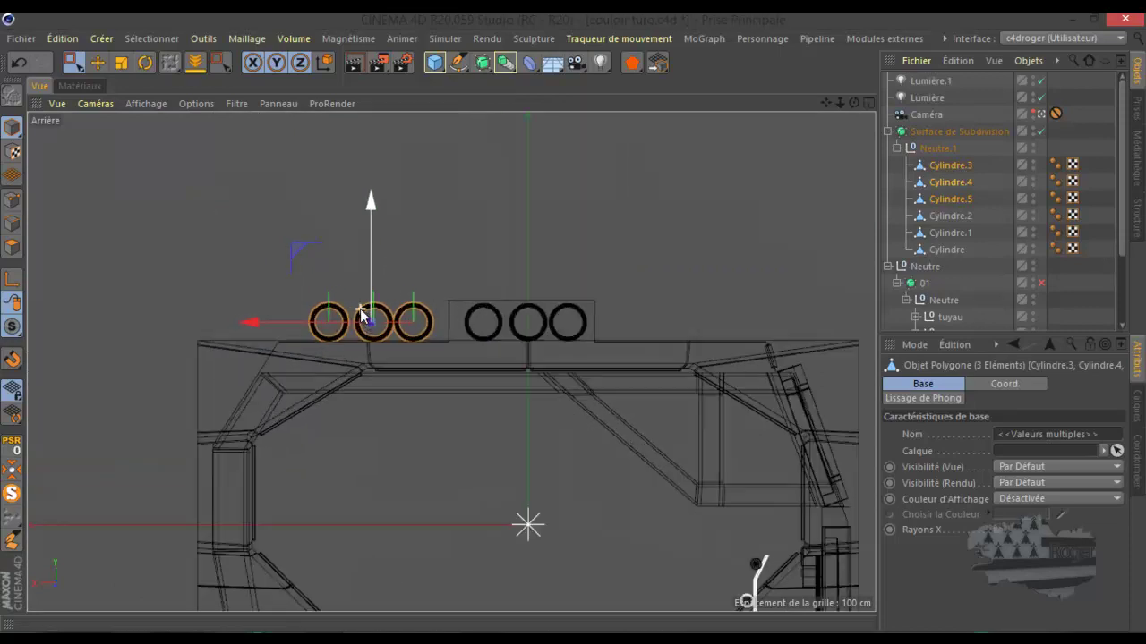
pyautogui.click(950, 165)
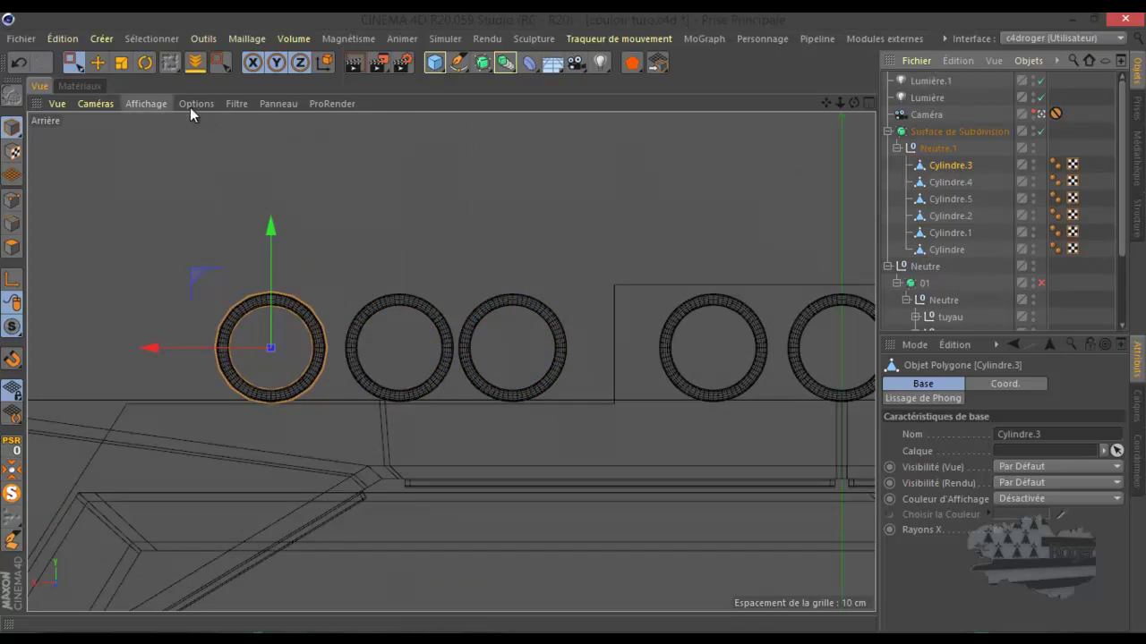
pyautogui.click(122, 64)
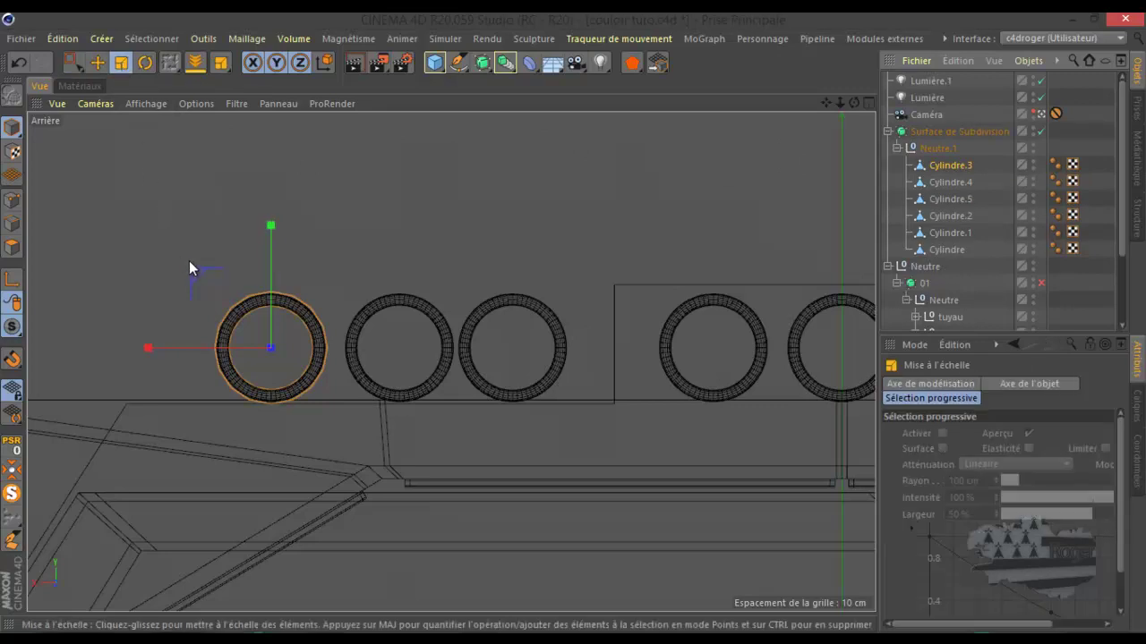
pyautogui.moveTo(197, 275); pyautogui.dragTo(226, 321)
pyautogui.click(963, 181)
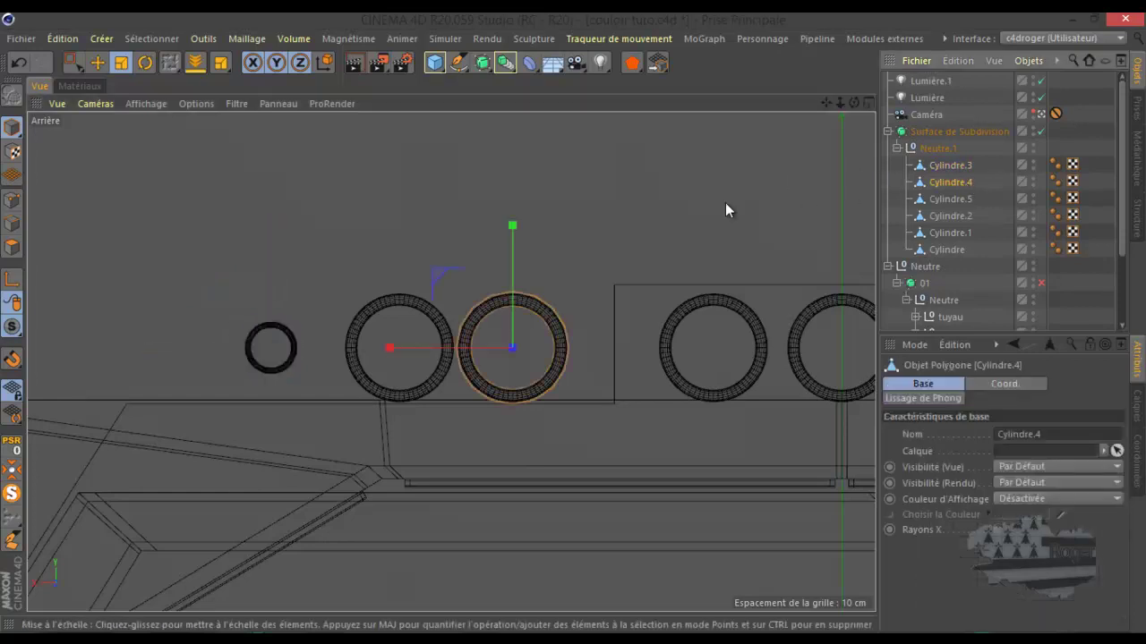
pyautogui.moveTo(451, 273); pyautogui.dragTo(475, 313)
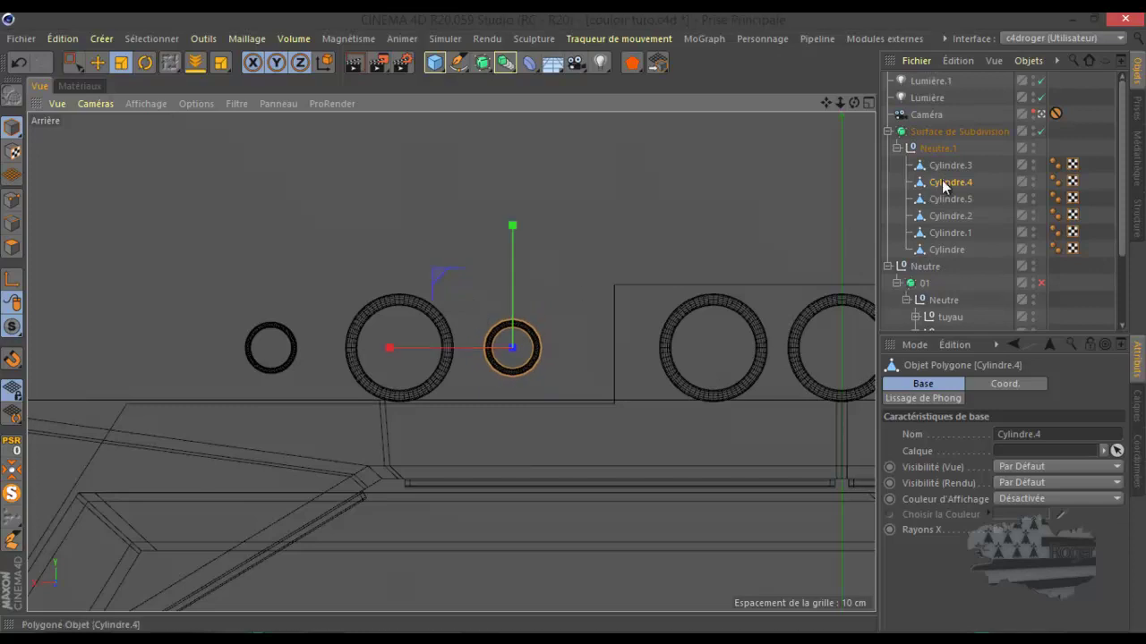
pyautogui.click(938, 199)
pyautogui.moveTo(327, 273); pyautogui.dragTo(353, 322)
pyautogui.moveTo(355, 320); pyautogui.dragTo(356, 322)
# - Move Cylindre.3 and Cylindre.4 along X towards Cylindre.5 so the three thin pipes sit close together with narrow, even gaps
pyautogui.click(97, 63)
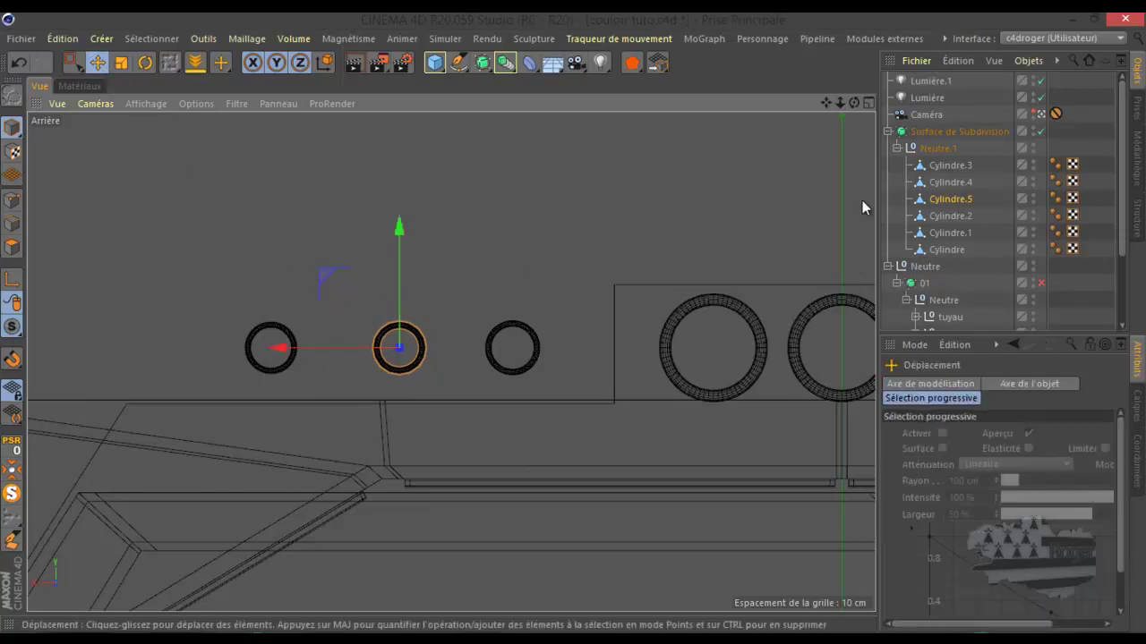
pyautogui.click(988, 165)
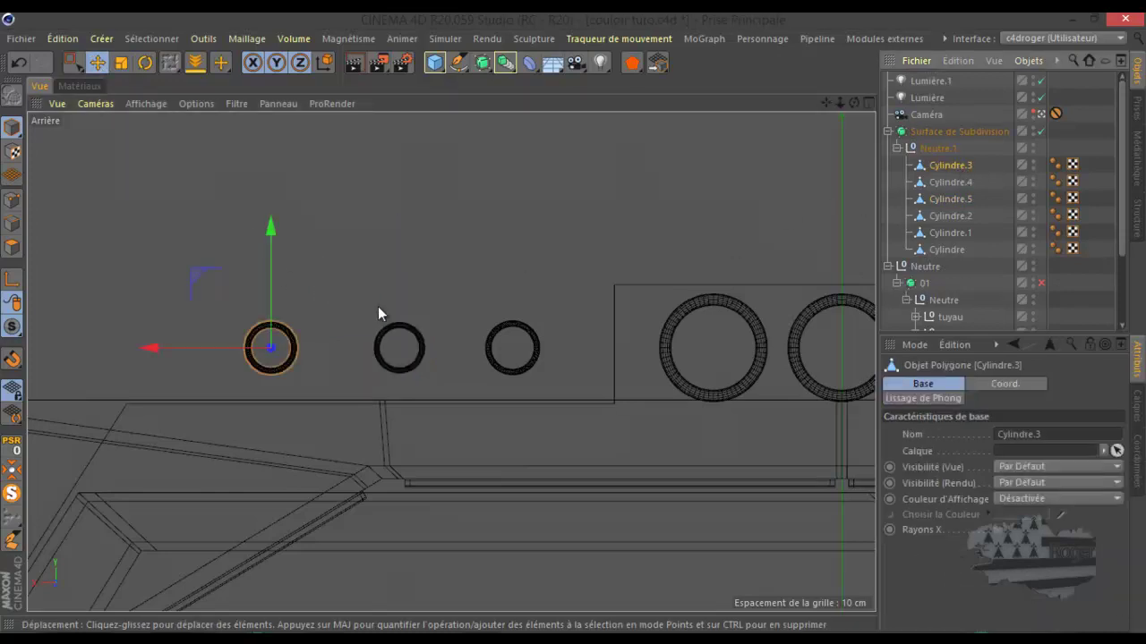
pyautogui.moveTo(180, 341); pyautogui.dragTo(239, 362)
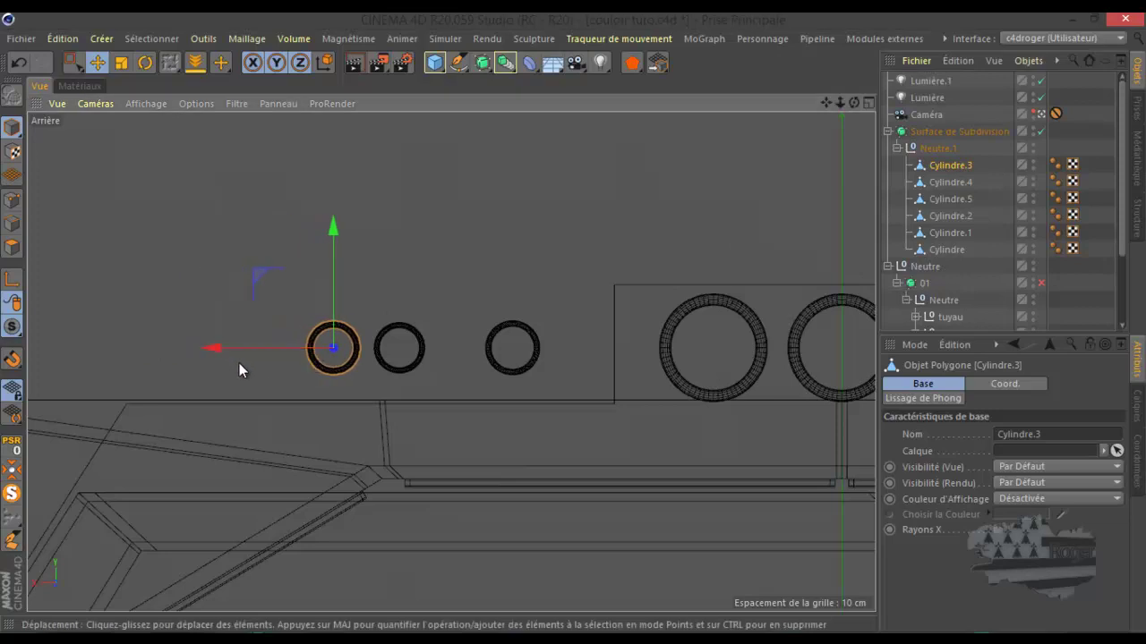
pyautogui.click(958, 179)
pyautogui.moveTo(426, 351); pyautogui.dragTo(382, 358)
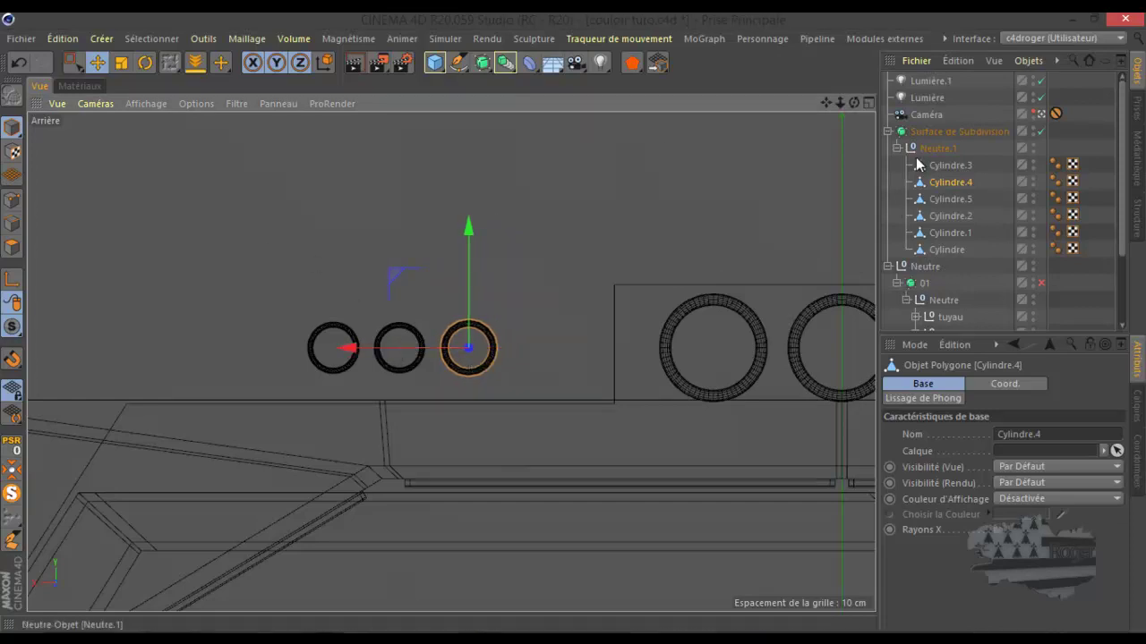
# - Lower the three thin pipes together along Y to just beneath the corridor ceiling and render the perspective view
pyautogui.moveTo(988, 165); pyautogui.dragTo(959, 200)
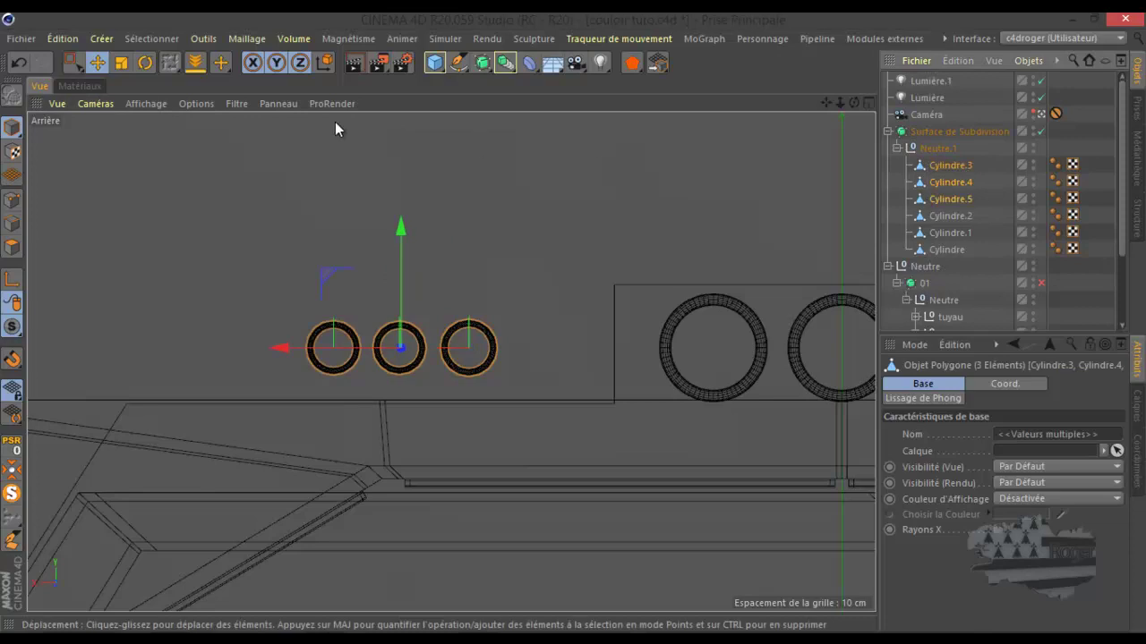
pyautogui.moveTo(401, 225); pyautogui.dragTo(399, 247)
pyautogui.middleClick(332, 289)
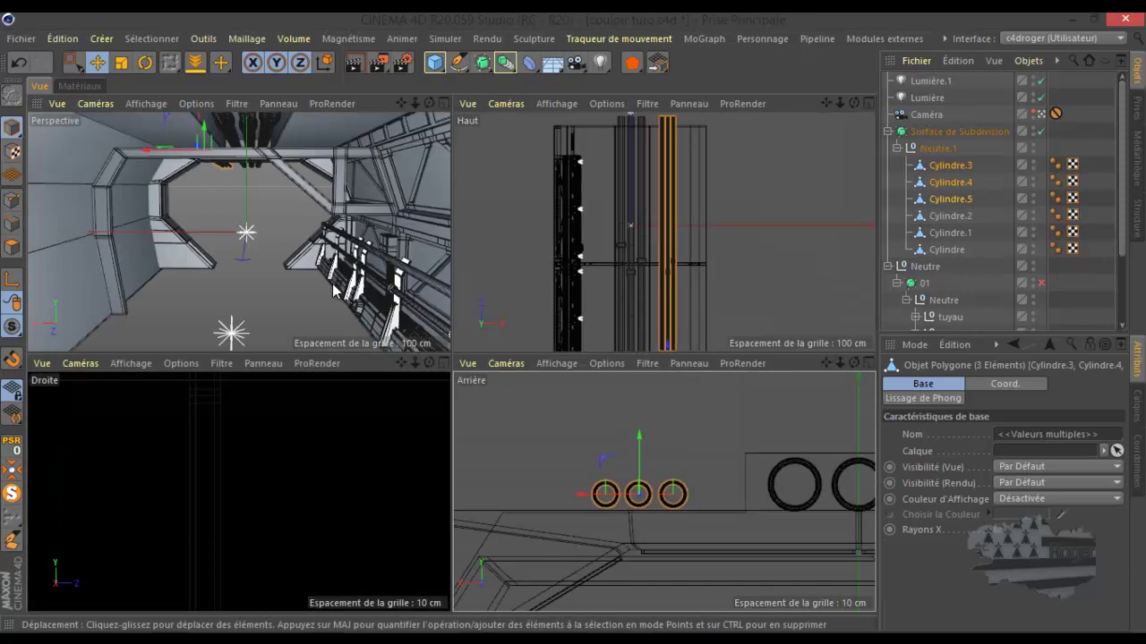
pyautogui.middleClick(188, 122)
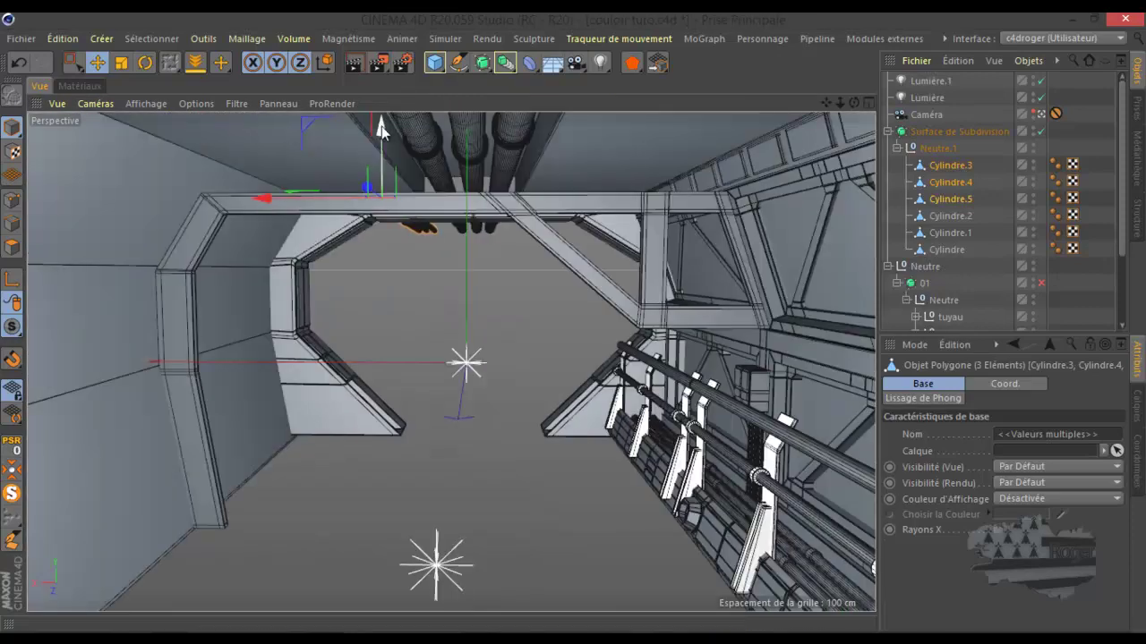
pyautogui.moveTo(381, 127); pyautogui.dragTo(383, 142)
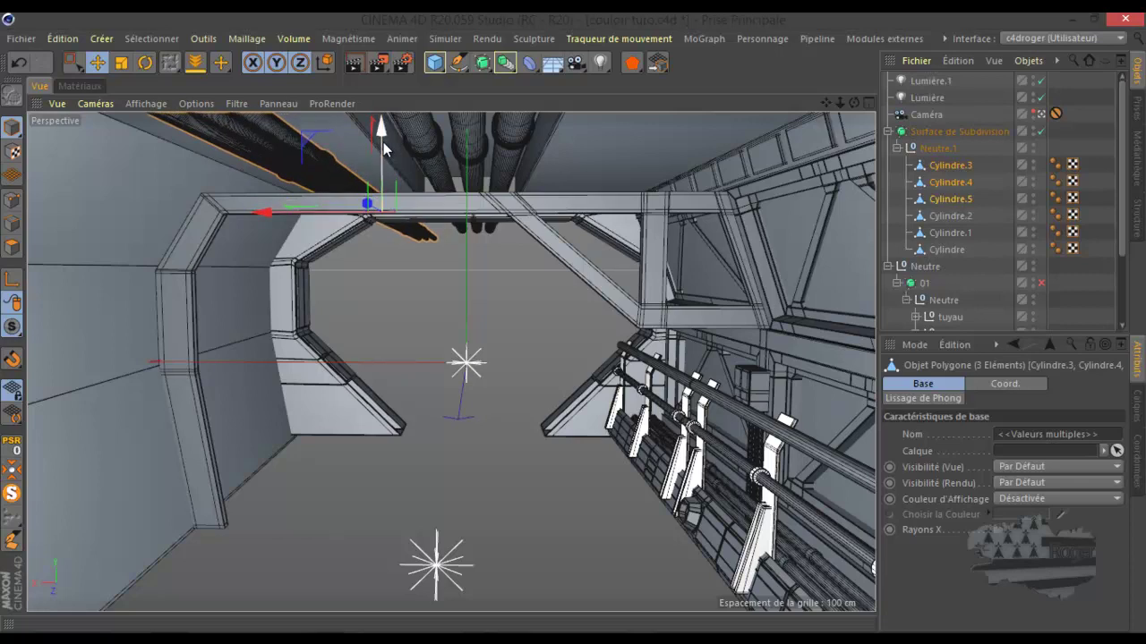
pyautogui.click(355, 63)
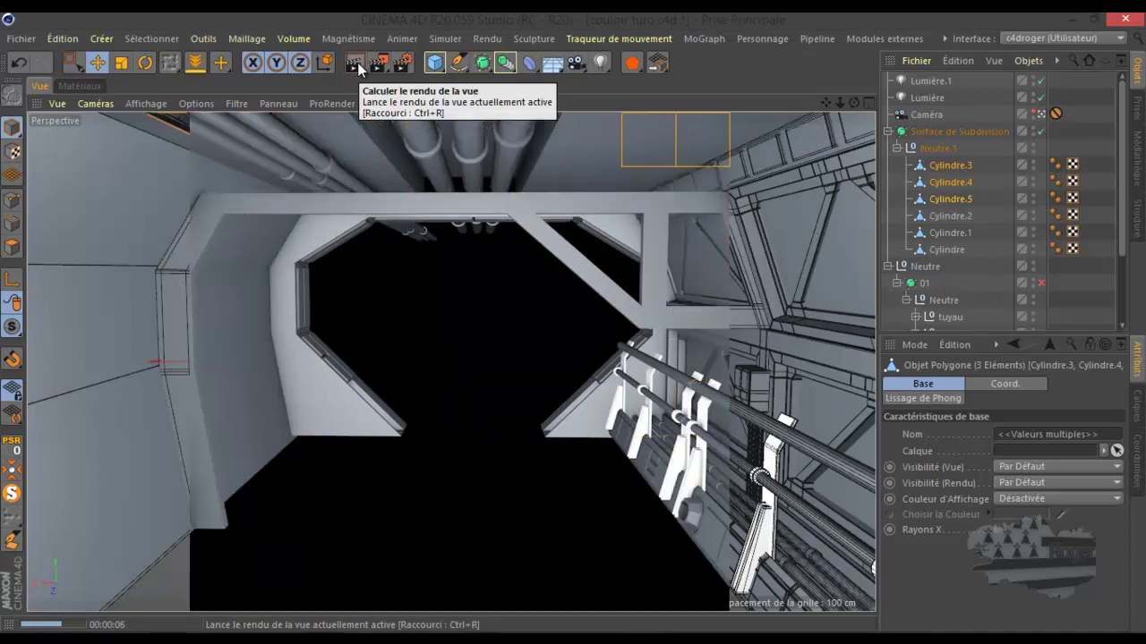
# - Turn off Lumière and Lumière.1 and set the right side view to wireframe display, with the whole corridor in frame
pyautogui.middleClick(345, 169)
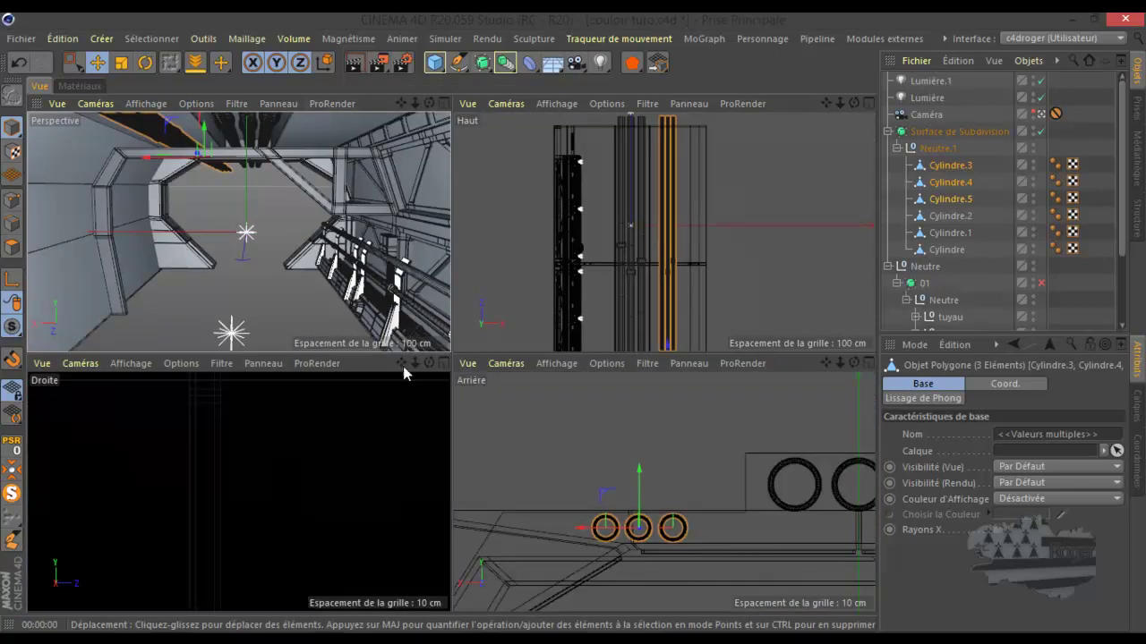
pyautogui.middleClick(533, 485)
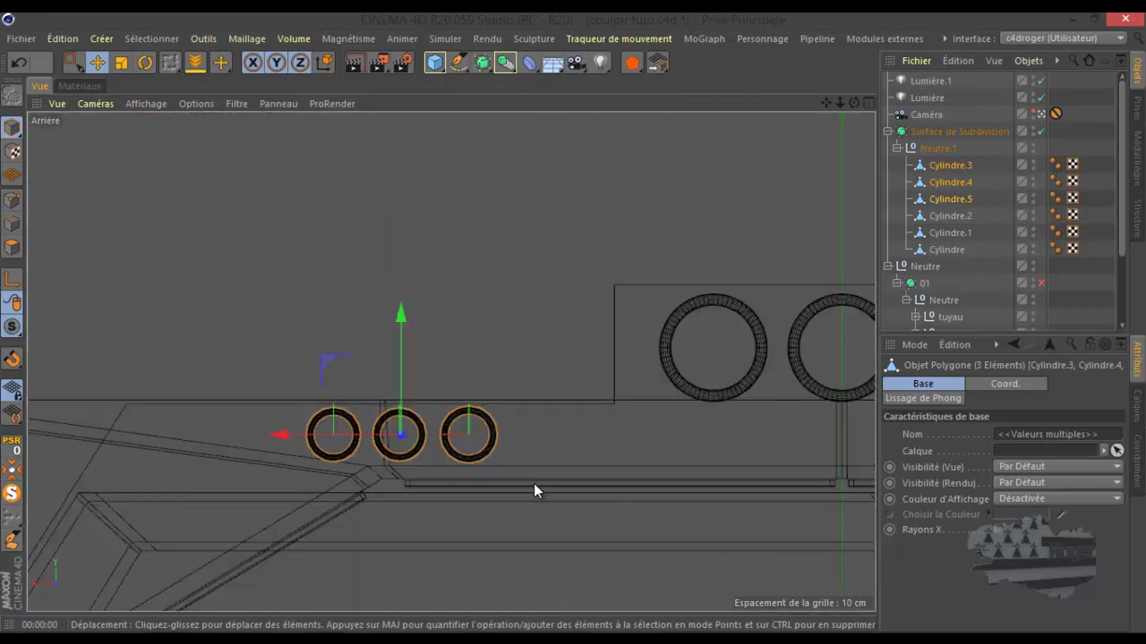
pyautogui.middleClick(467, 397)
pyautogui.middleClick(363, 490)
pyautogui.scroll(-5, 363, 486)
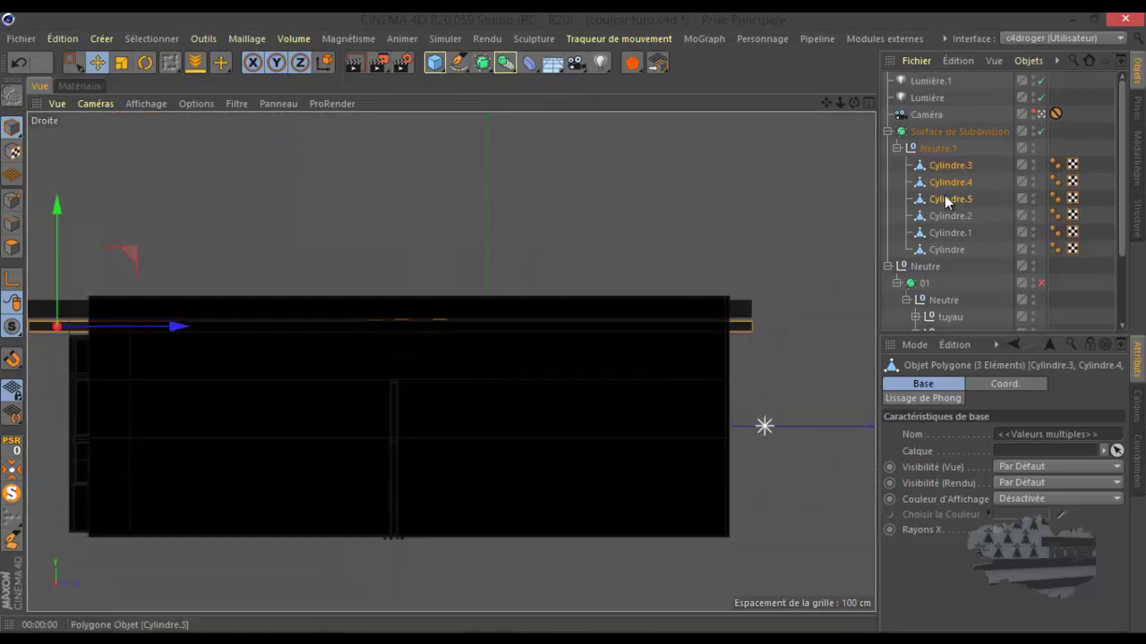
pyautogui.moveTo(1041, 81); pyautogui.dragTo(1044, 103)
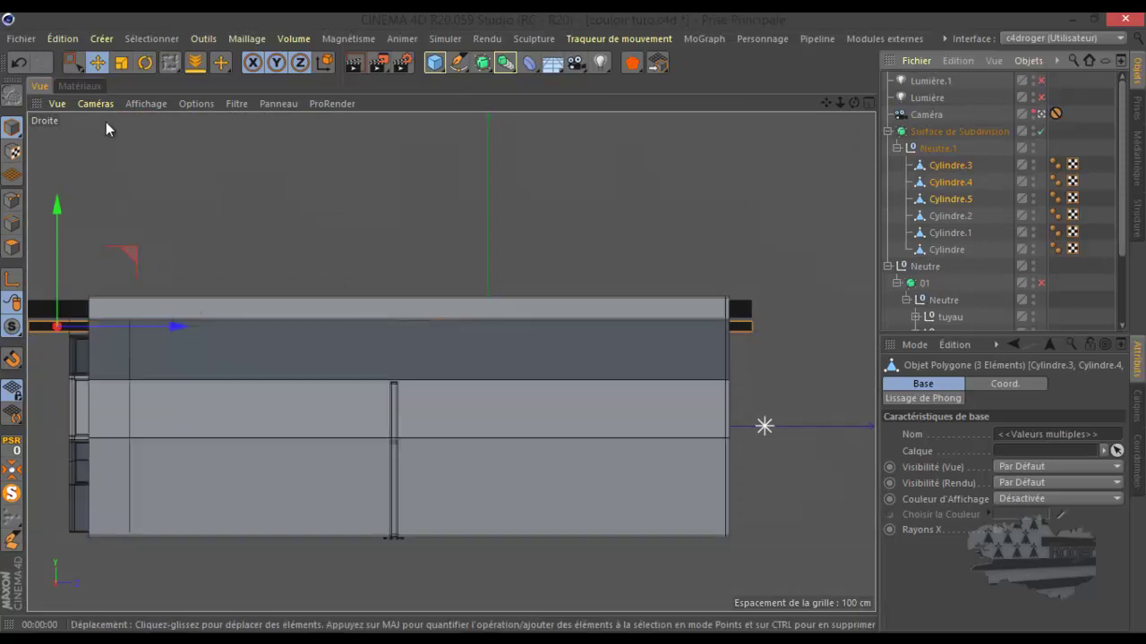
pyautogui.click(146, 104)
pyautogui.click(158, 247)
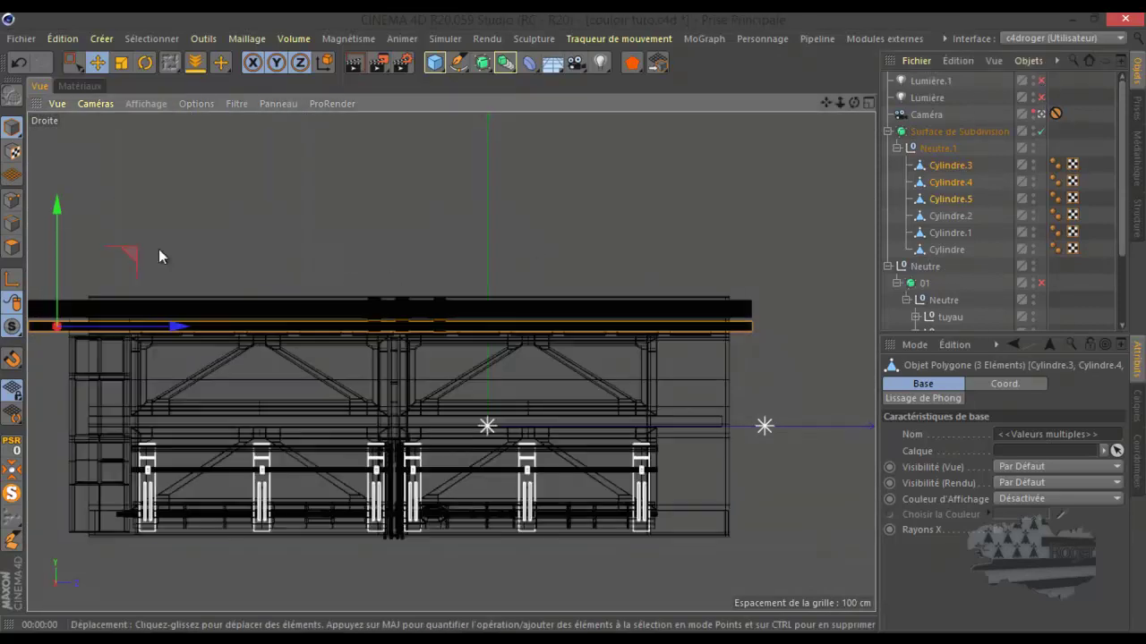
# - Examine how the three thin pipes sit against the ceiling, close up in the right view and from outside the scene camera in perspective
pyautogui.scroll(3, 183, 287)
pyautogui.scroll(2, 318, 275)
pyautogui.scroll(1, 316, 273)
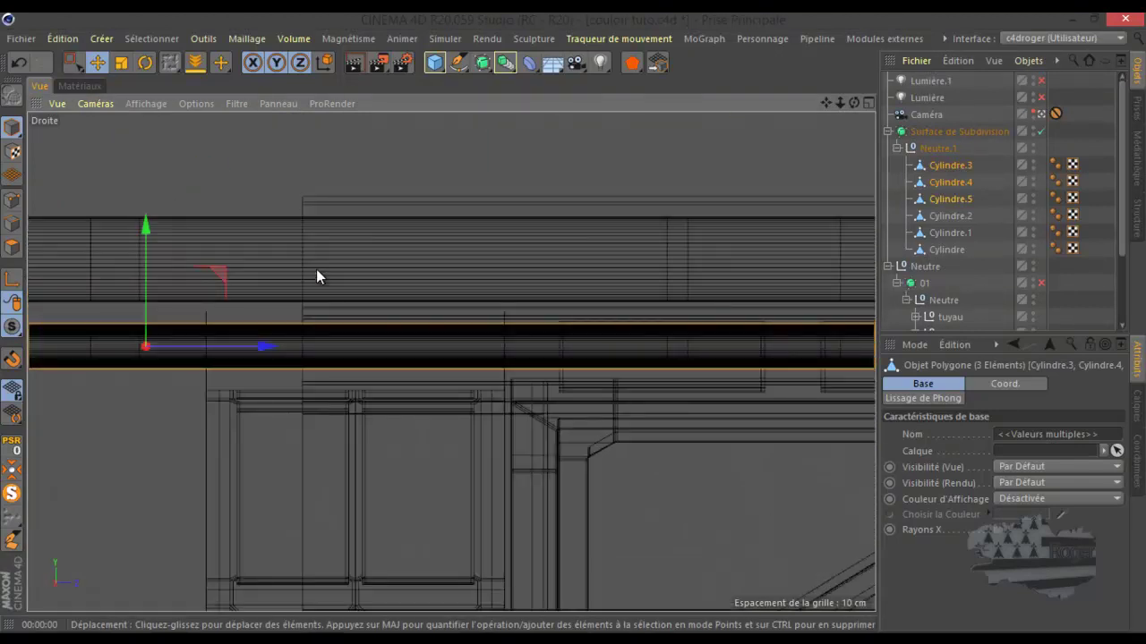
pyautogui.scroll(3, 309, 324)
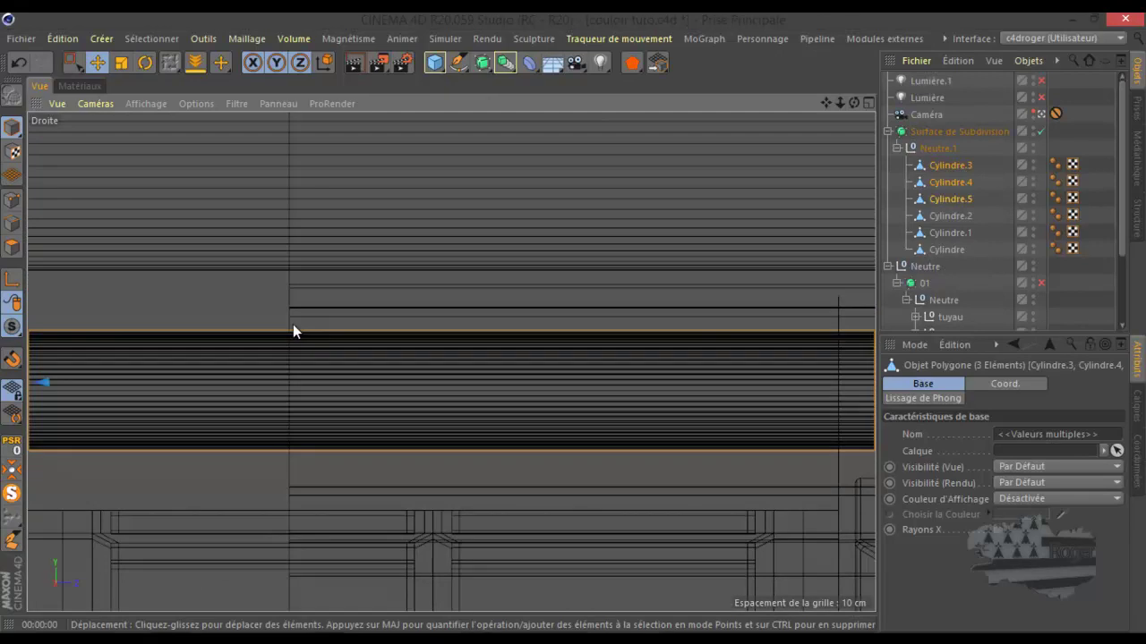
pyautogui.middleClick(288, 325)
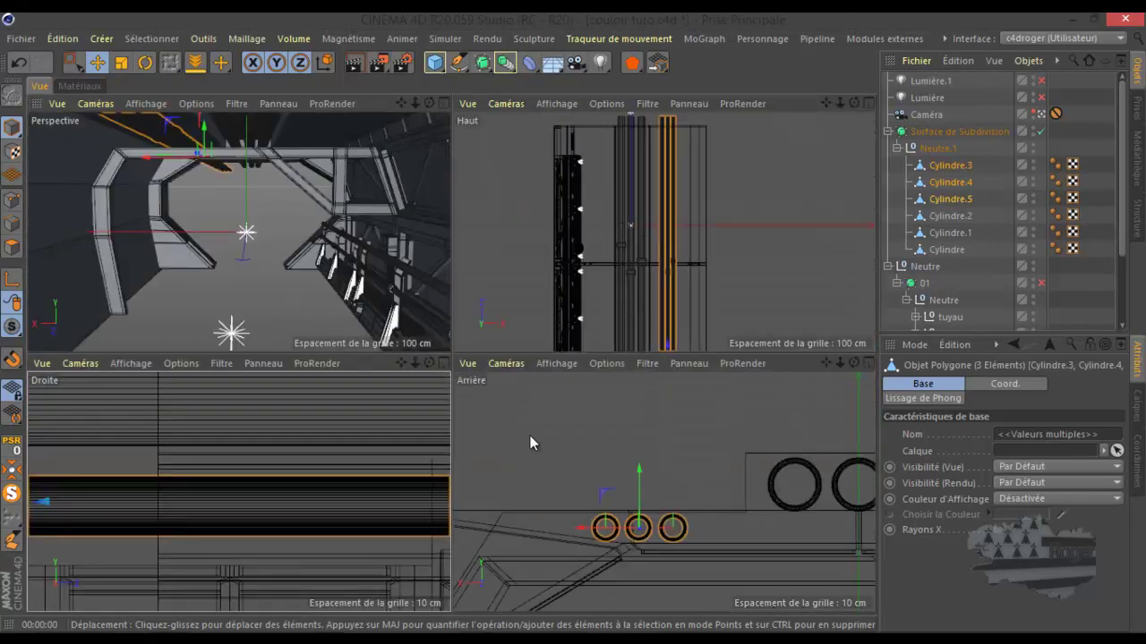
pyautogui.middleClick(340, 328)
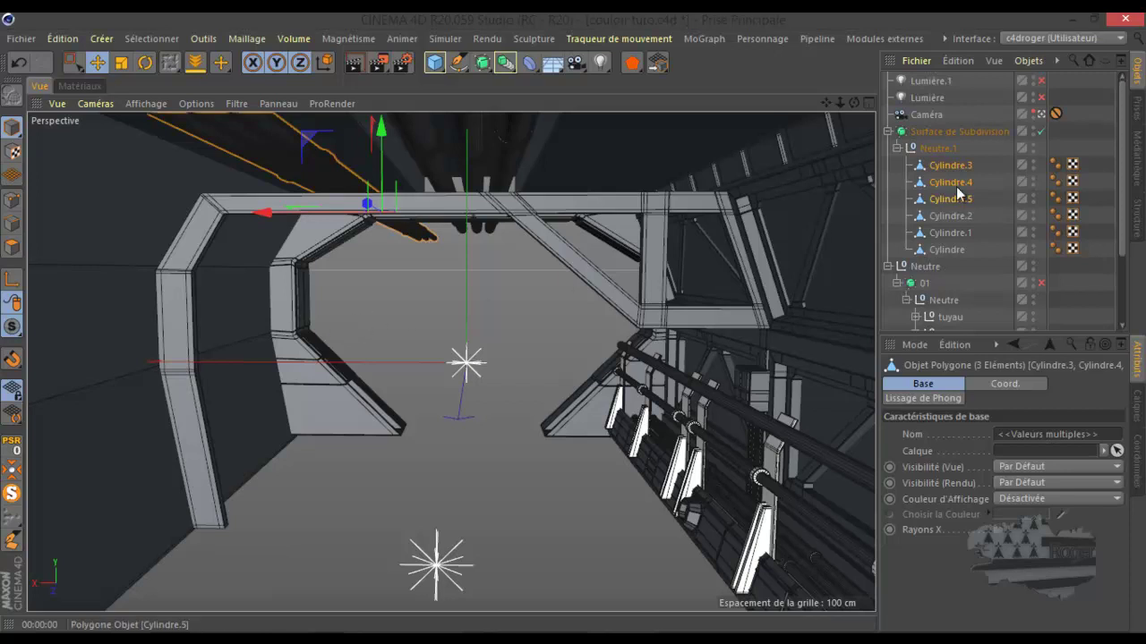
pyautogui.click(1042, 114)
pyautogui.scroll(-6, 768, 275)
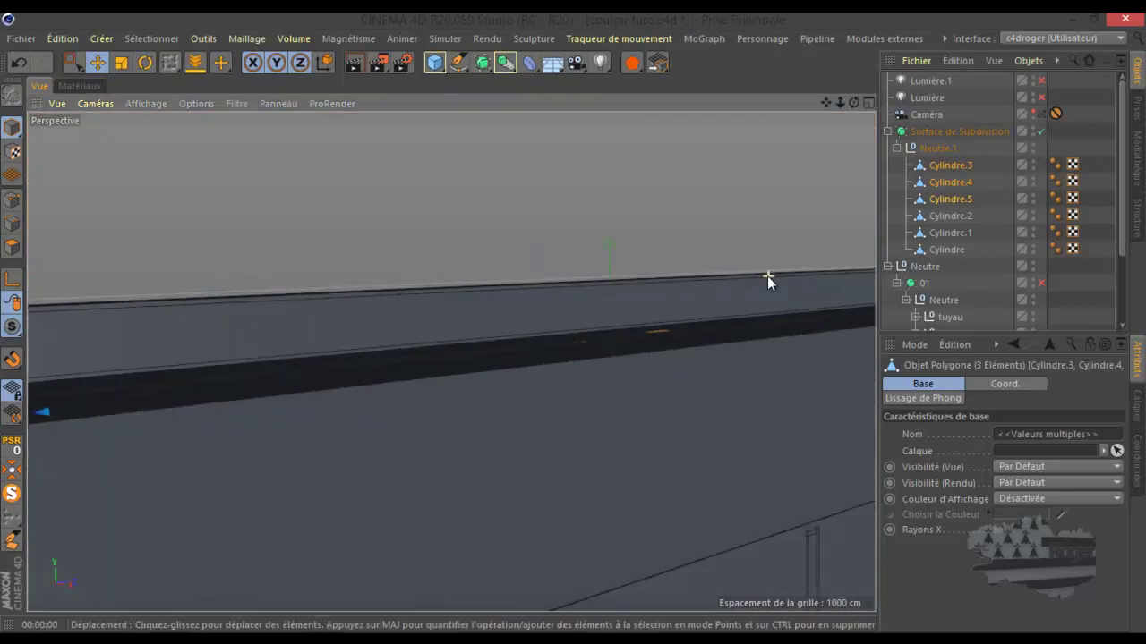
pyautogui.moveTo(855, 104); pyautogui.dragTo(343, 369)
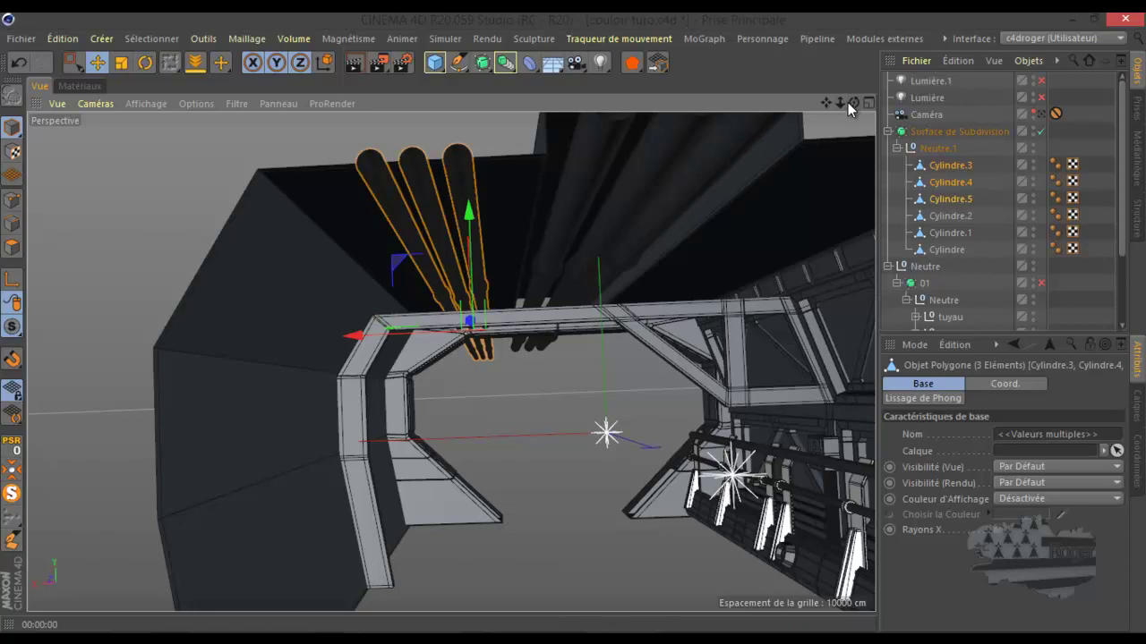
pyautogui.moveTo(847, 102); pyautogui.dragTo(574, 322)
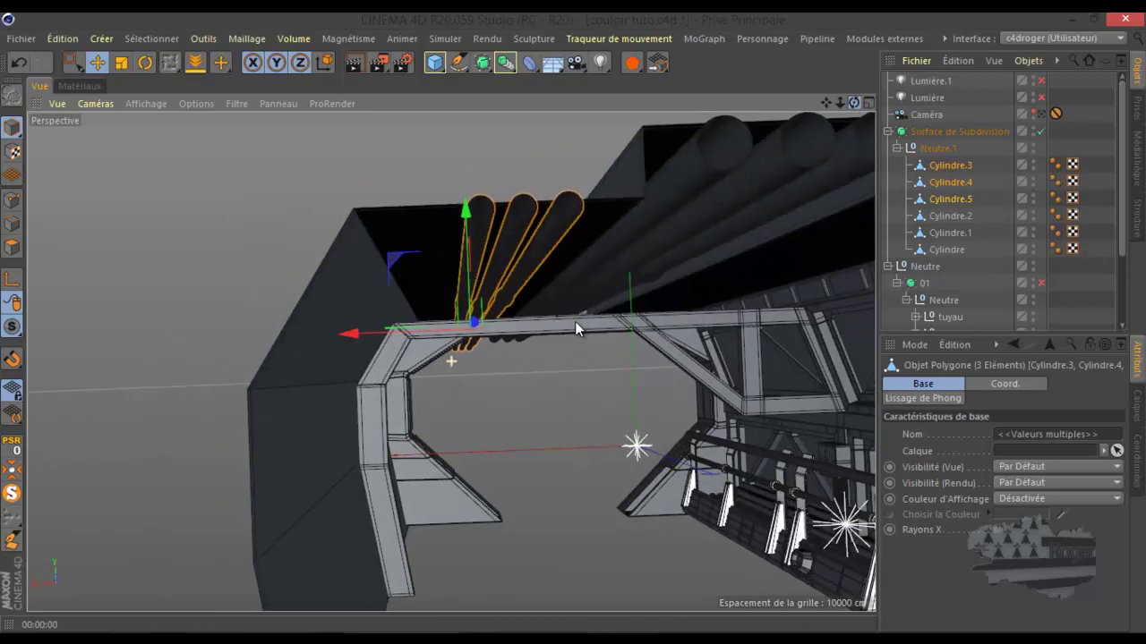
# - In the back view, scale Cylindre.3, Cylindre.4 and Cylindre.5 down one by one in X and Y to a little over half their diameter
pyautogui.click(939, 164)
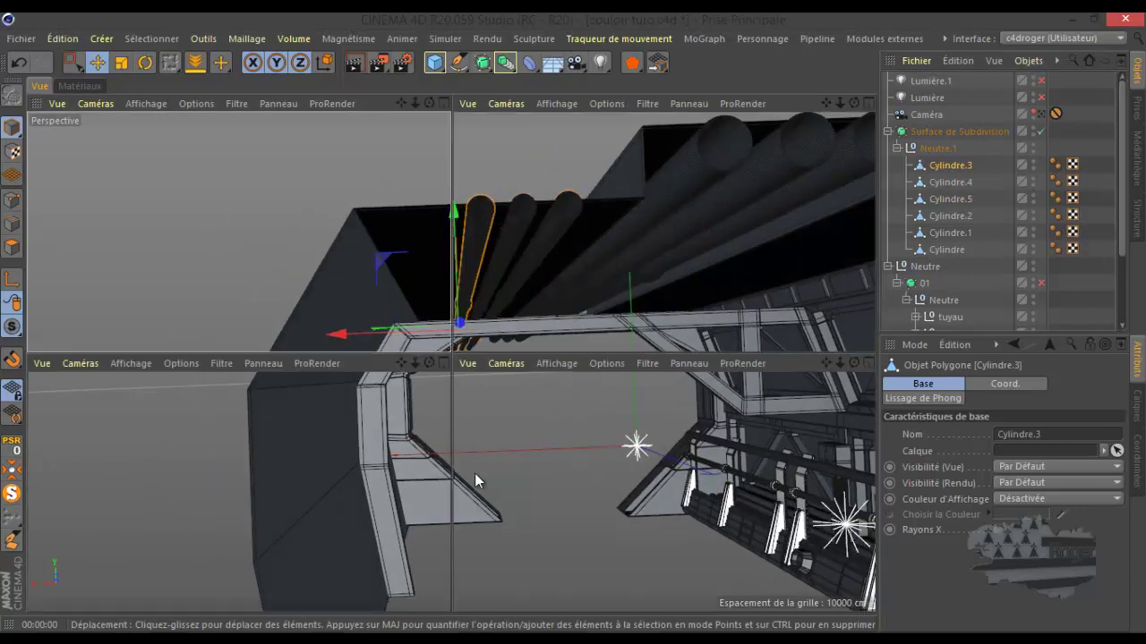
pyautogui.middleClick(474, 473)
pyautogui.middleClick(474, 473)
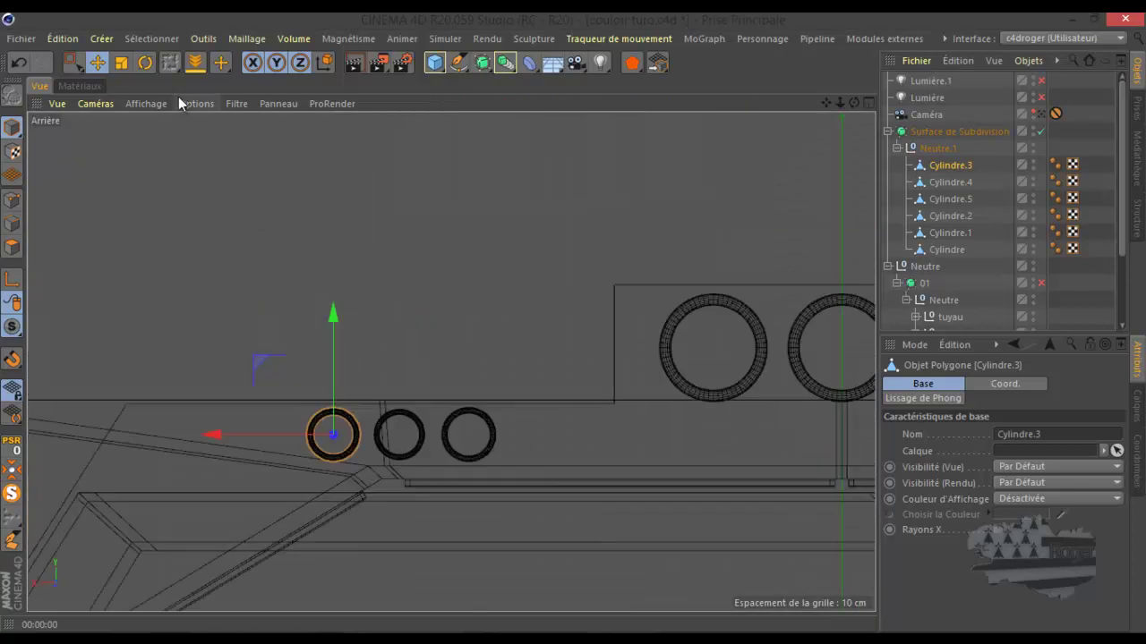
pyautogui.click(121, 62)
pyautogui.moveTo(261, 364); pyautogui.dragTo(290, 401)
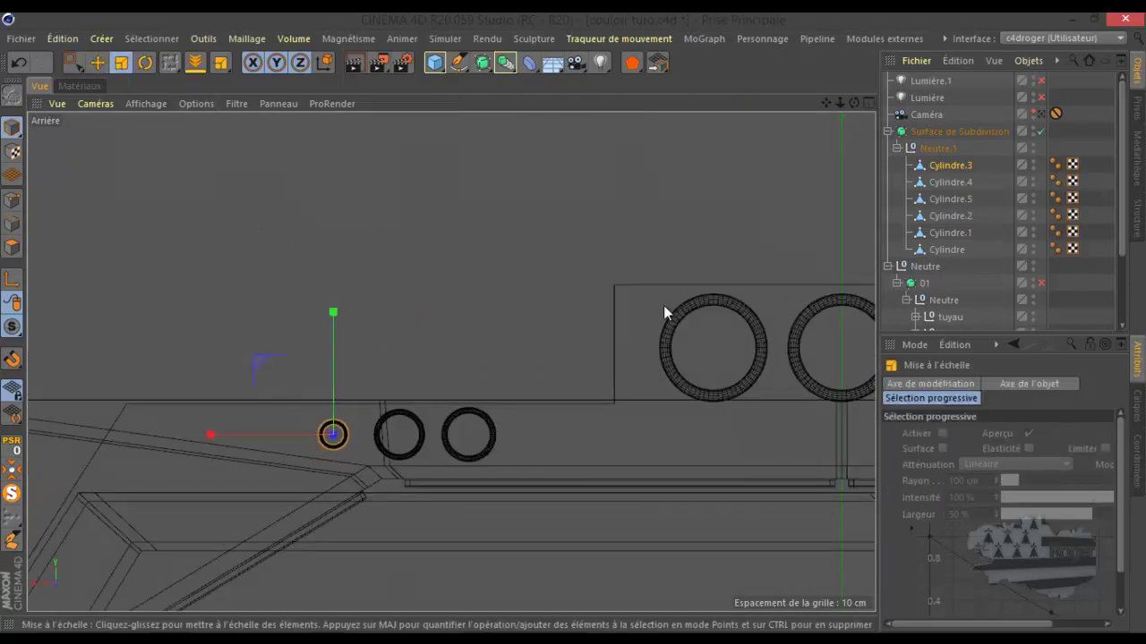
pyautogui.click(942, 182)
pyautogui.moveTo(407, 361); pyautogui.dragTo(424, 398)
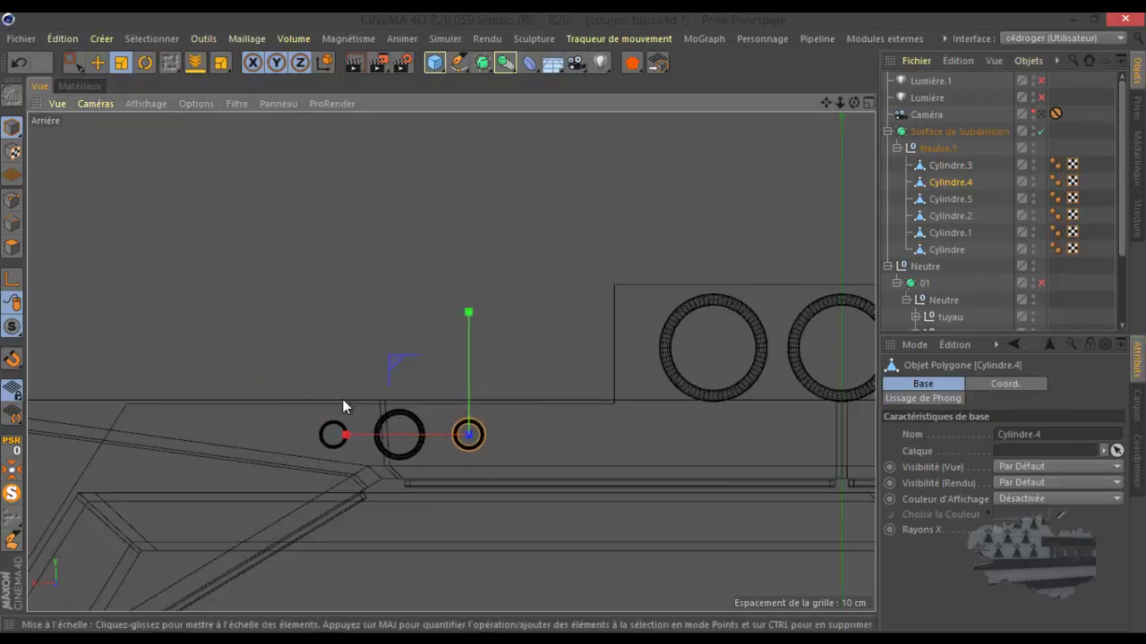
pyautogui.click(946, 199)
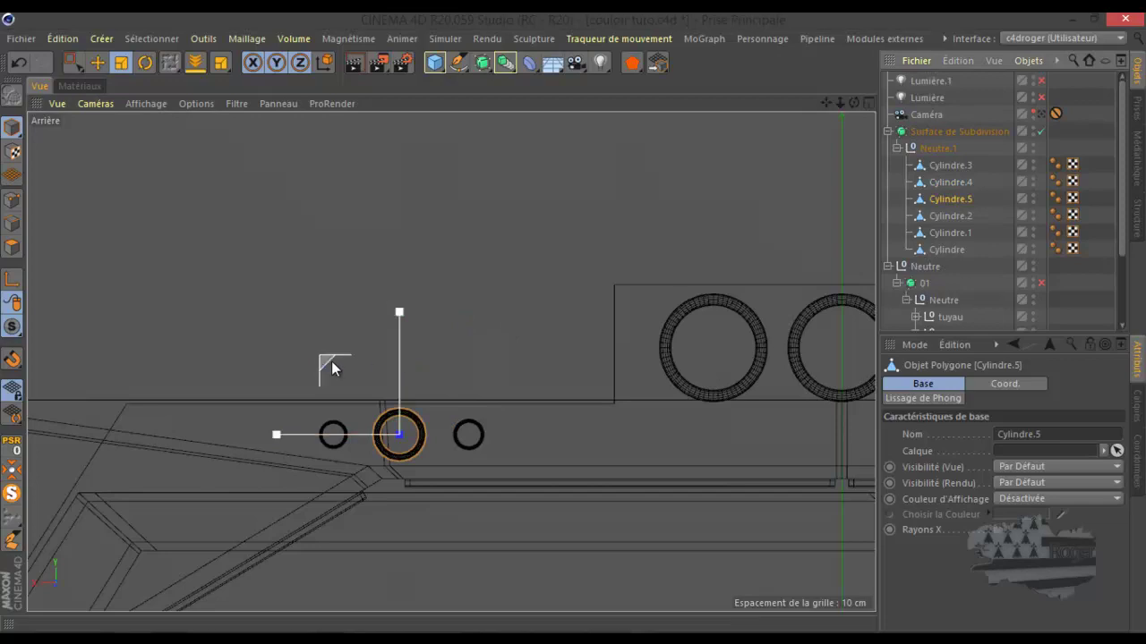
pyautogui.moveTo(324, 364); pyautogui.dragTo(352, 391)
# - Move Cylindre.3 and Cylindre.4 along X towards Cylindre.5 to close up the gaps between the three reduced pipes evenly
pyautogui.click(946, 165)
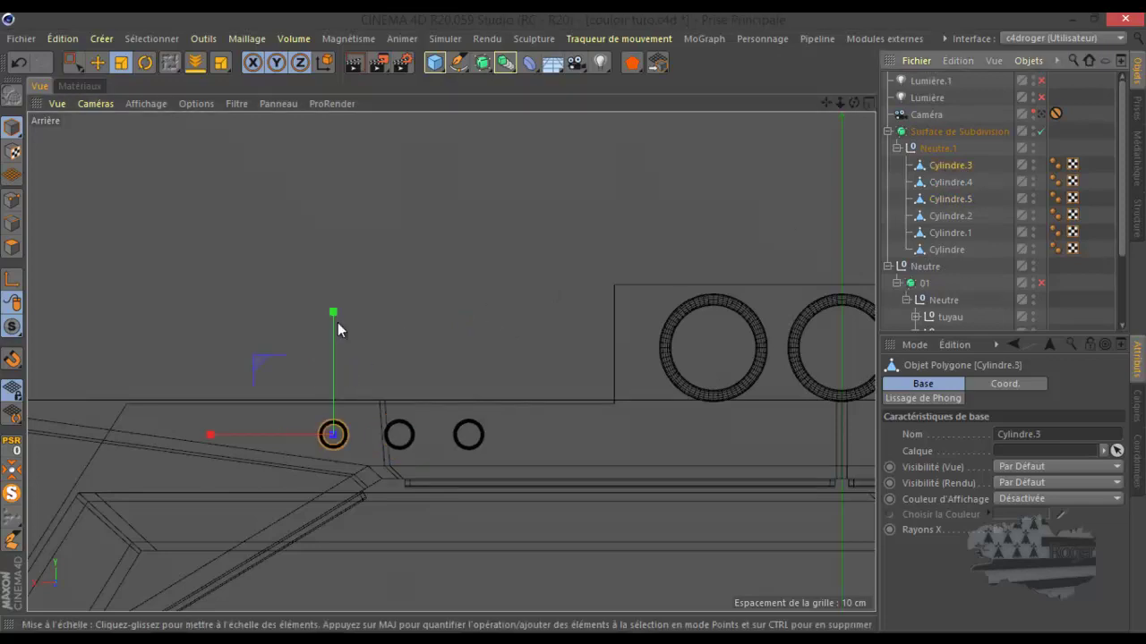
pyautogui.click(97, 62)
pyautogui.moveTo(216, 434); pyautogui.dragTo(244, 445)
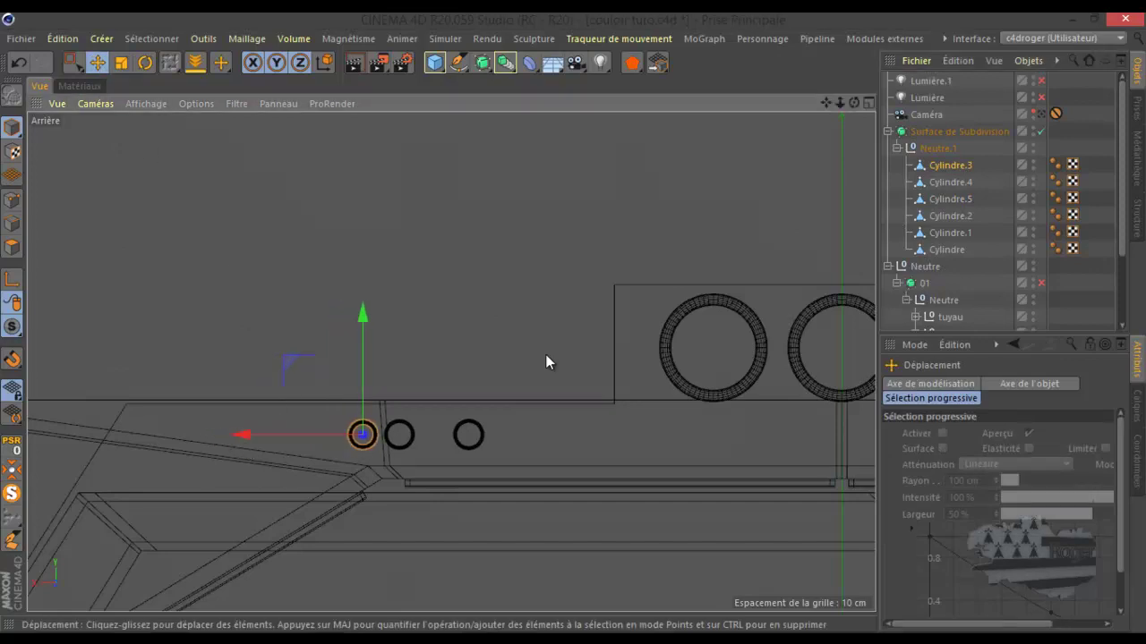
pyautogui.click(948, 182)
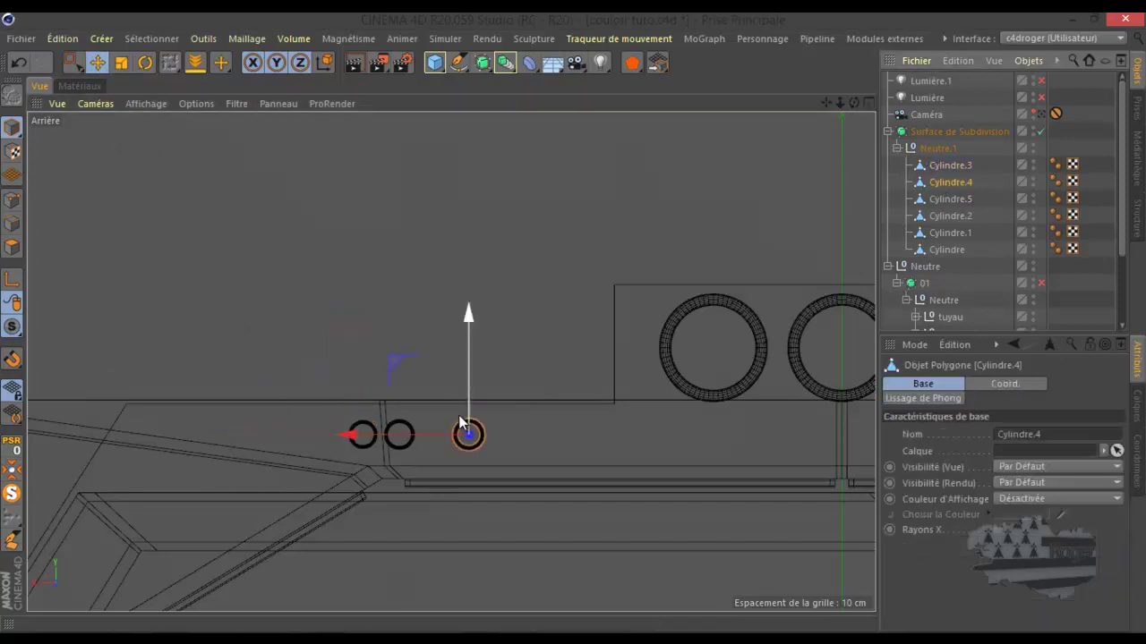
pyautogui.moveTo(400, 438); pyautogui.dragTo(368, 445)
# - Select only Cylindre.3, Cylindre.4 and Cylindre.5 and shift them together along X towards the thick pipes, past the slanted beam corner
pyautogui.click(973, 164)
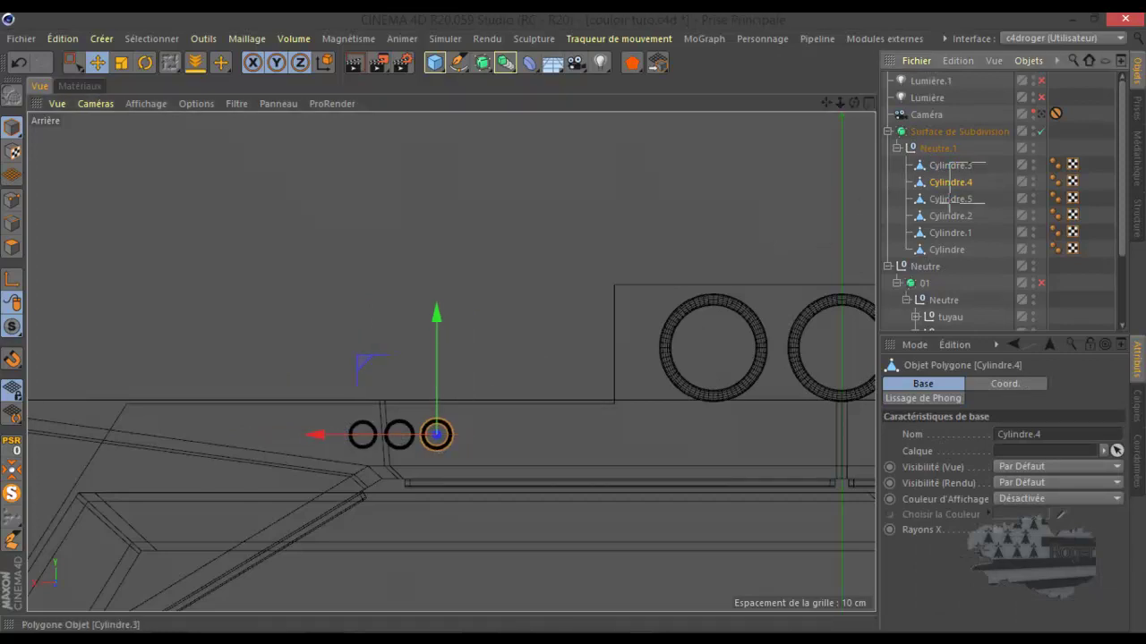
pyautogui.keyDown('shift'); pyautogui.click(941, 213); pyautogui.keyUp('shift')
pyautogui.keyDown('ctrl'); pyautogui.click(949, 215); pyautogui.keyUp('ctrl')
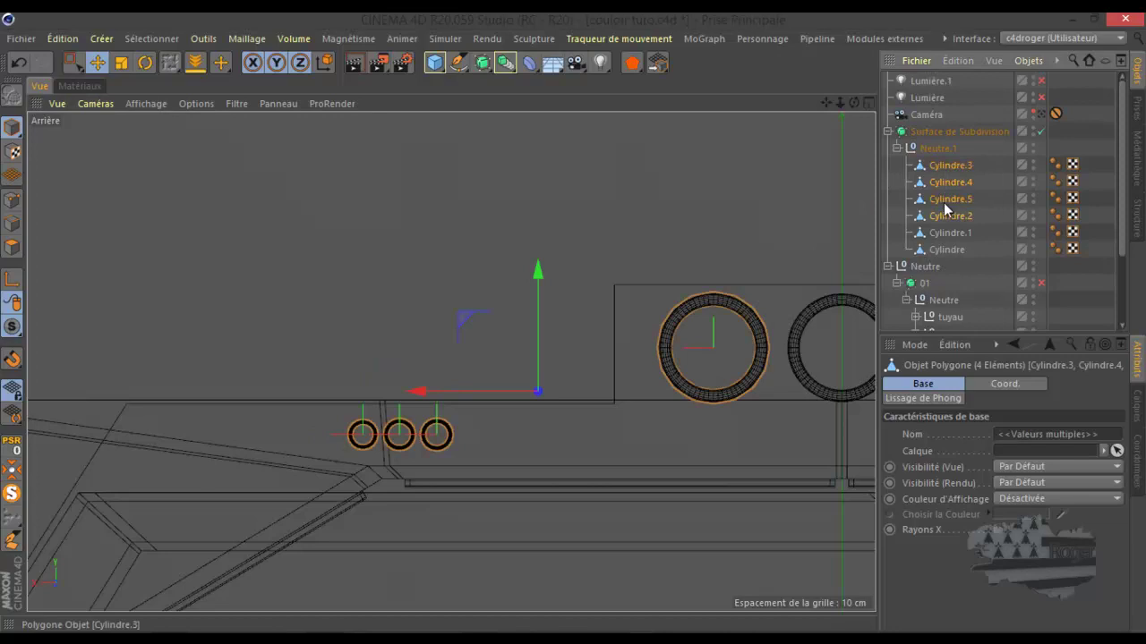
pyautogui.moveTo(310, 429); pyautogui.dragTo(431, 435)
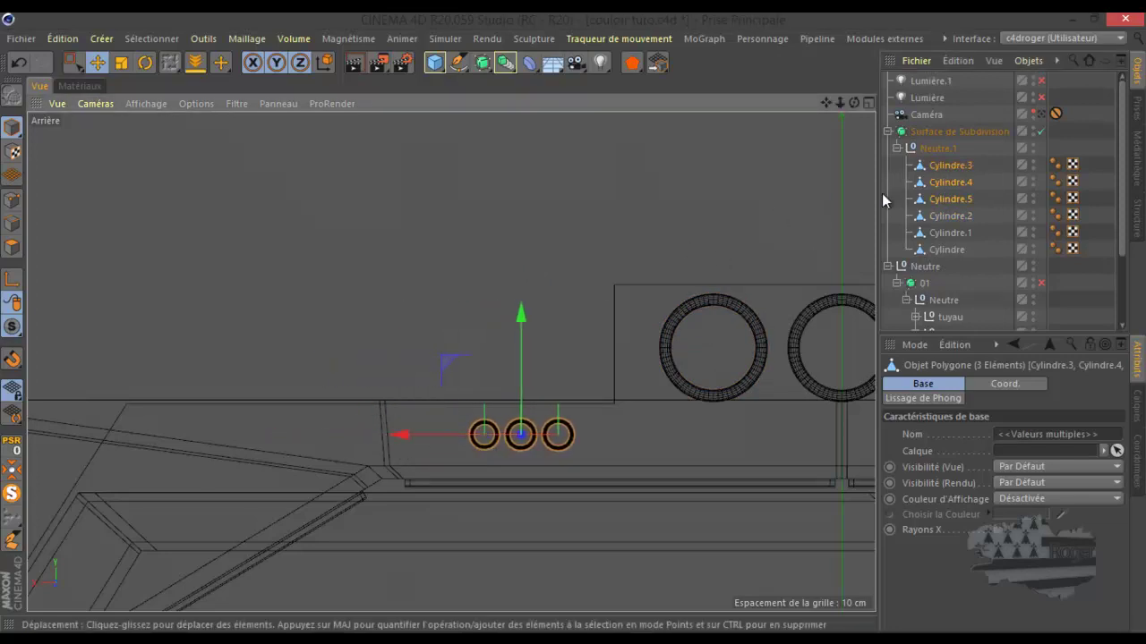
# - Duplicate Cylindre.3 along X out towards the side wall, then scale the copy up in X and Y
pyautogui.click(943, 183)
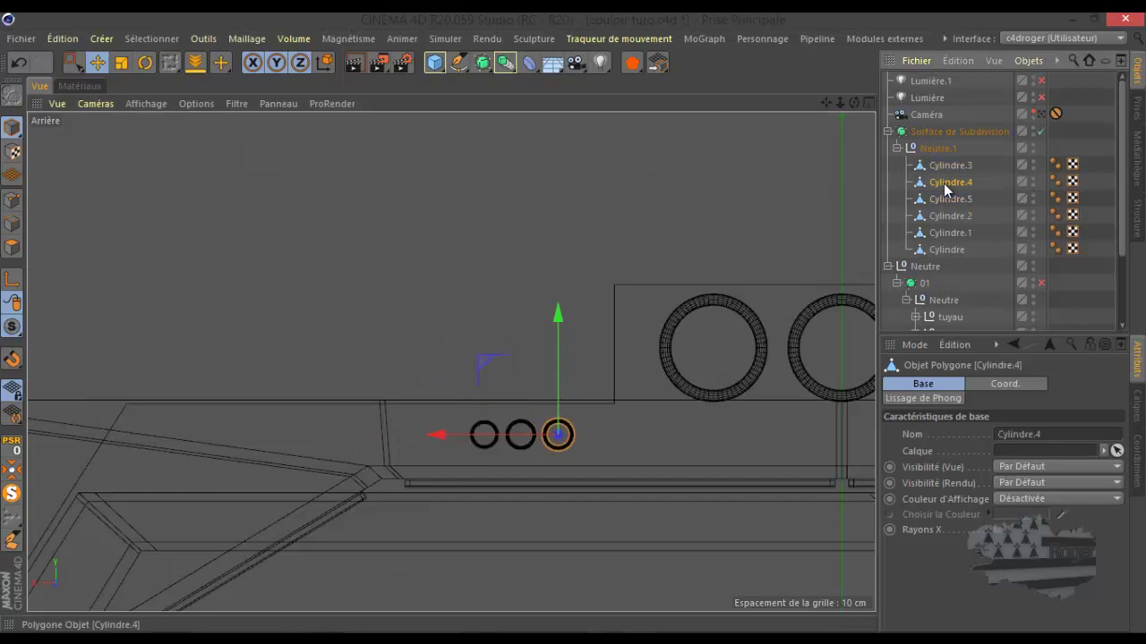
pyautogui.click(947, 166)
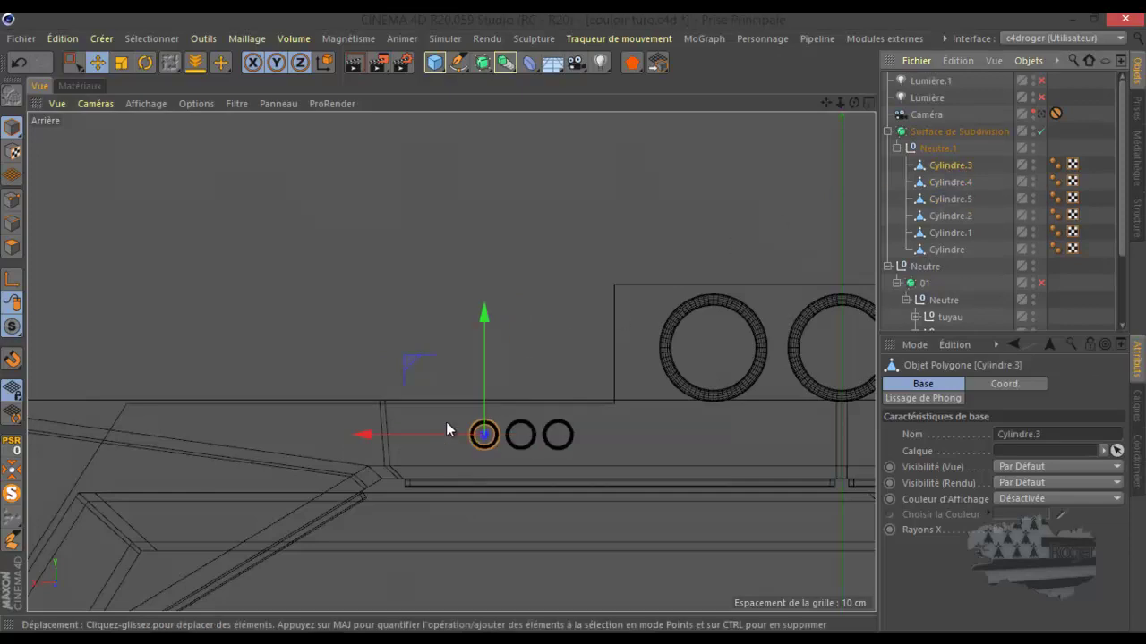
pyautogui.keyDown('ctrl'); pyautogui.moveTo(370, 436); pyautogui.dragTo(58, 451); pyautogui.keyUp('ctrl')
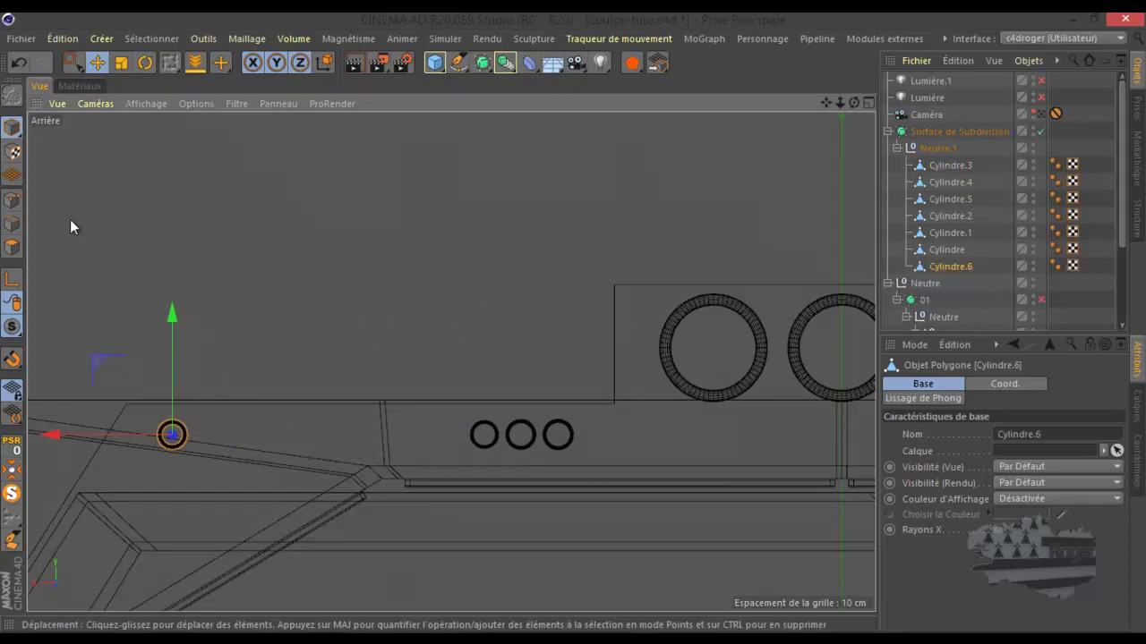
pyautogui.click(123, 64)
pyautogui.moveTo(100, 363); pyautogui.dragTo(133, 234)
# - Return the perspective view to the scene camera, turn Lumière and Lumière.1 back on and render the view
pyautogui.middleClick(112, 242)
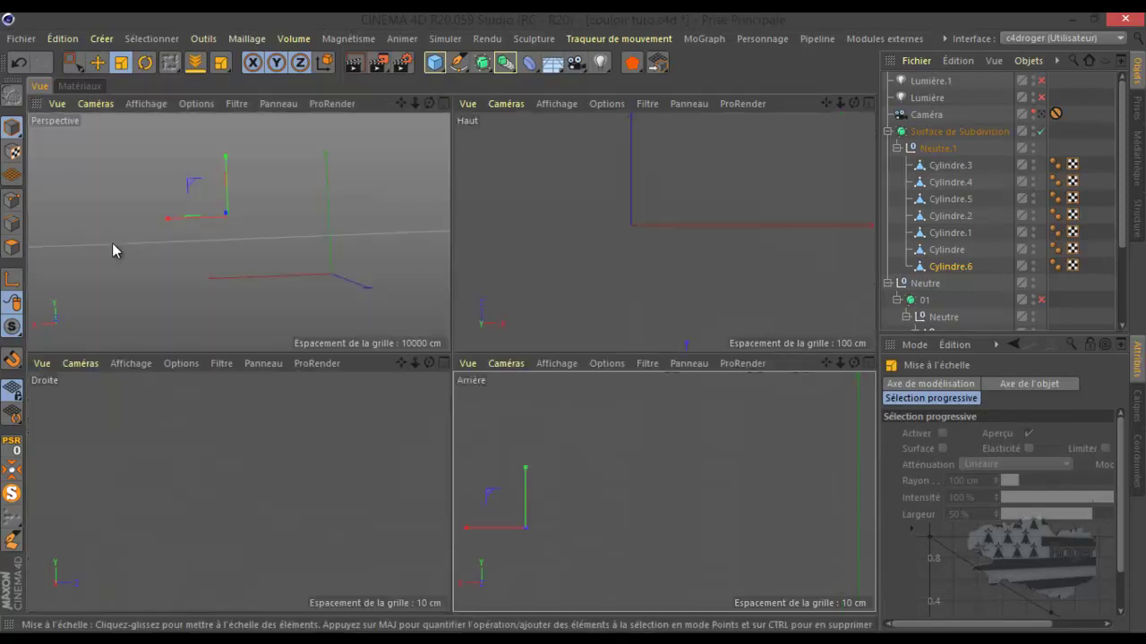
pyautogui.middleClick(223, 276)
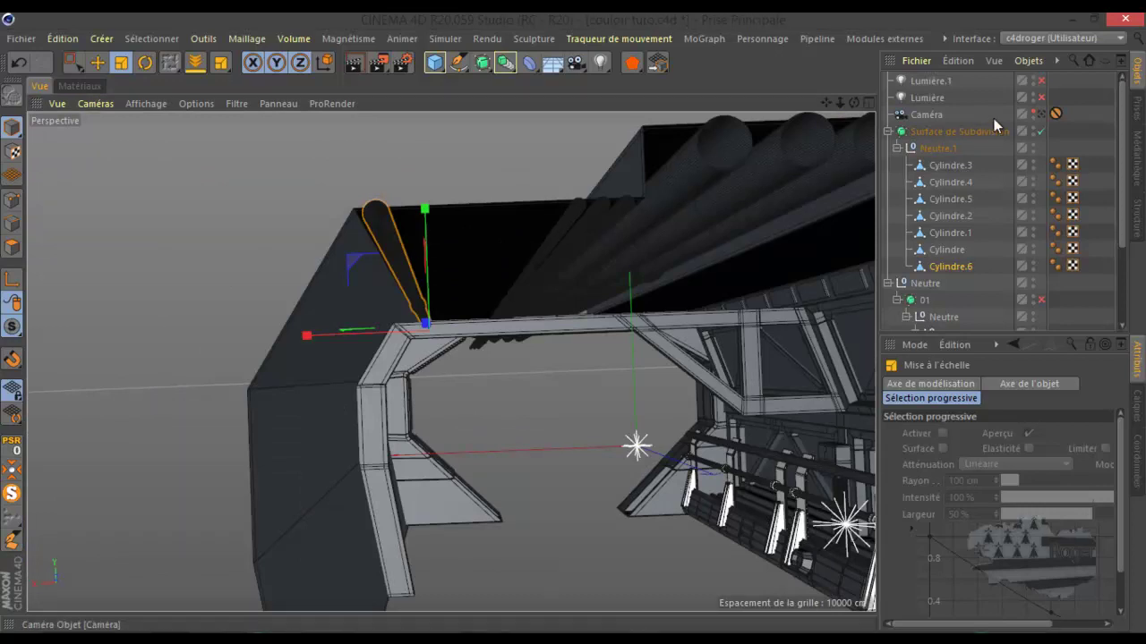
pyautogui.click(1040, 115)
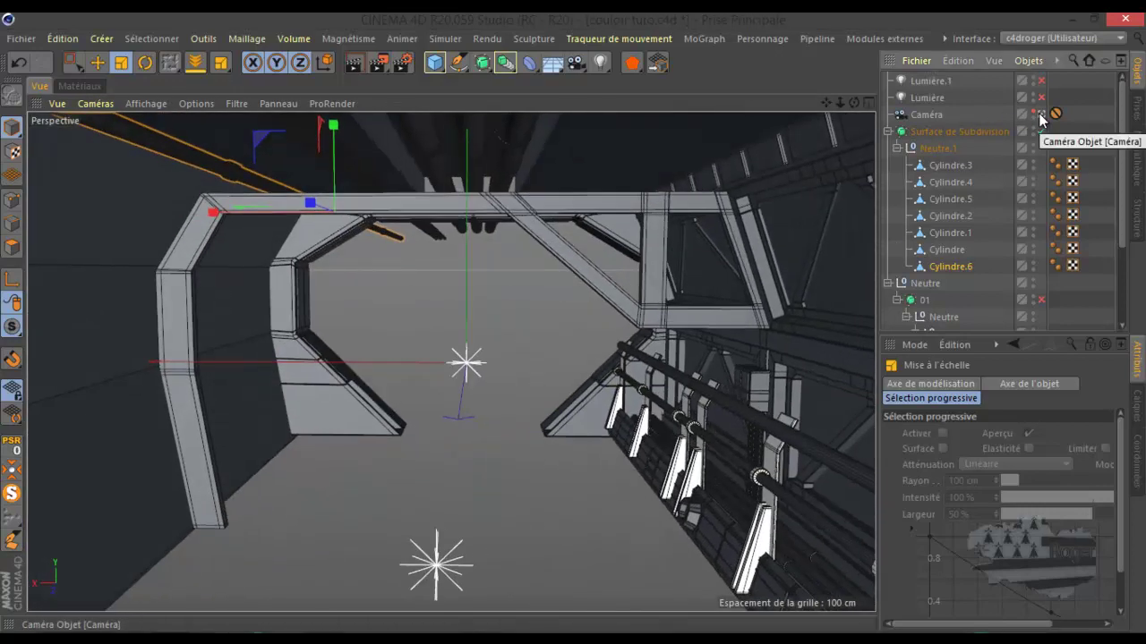
pyautogui.click(372, 68)
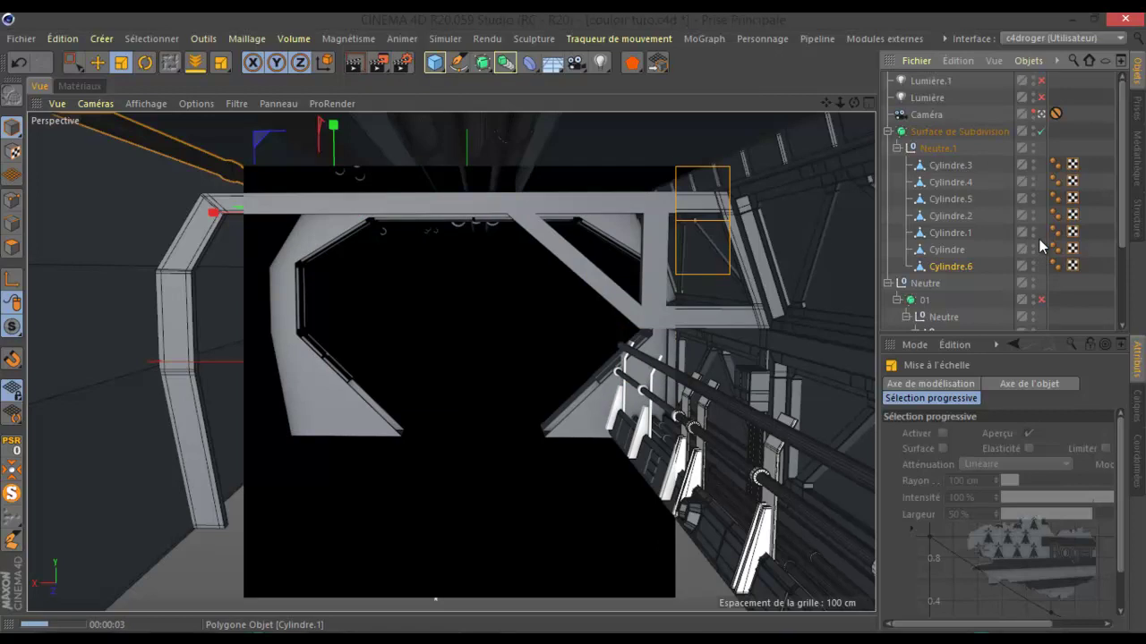
pyautogui.click(1041, 98)
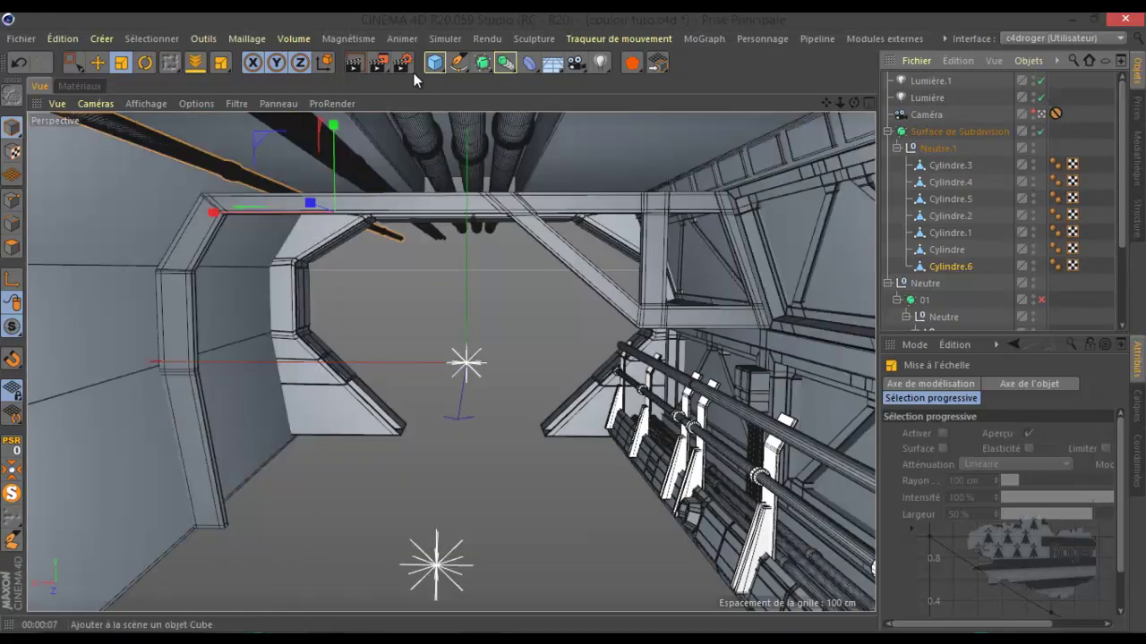
pyautogui.click(351, 63)
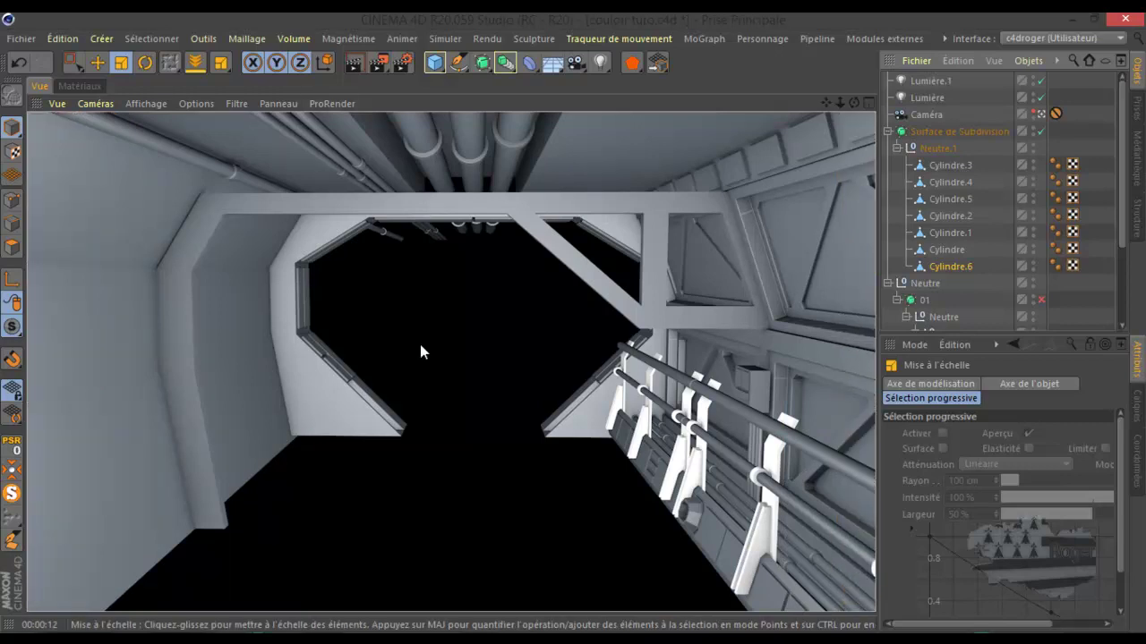
# - Rename the Neutre.1 group holding the ceiling pipes as tubes
pyautogui.doubleClick(946, 147)
pyautogui.press('BackSpace')
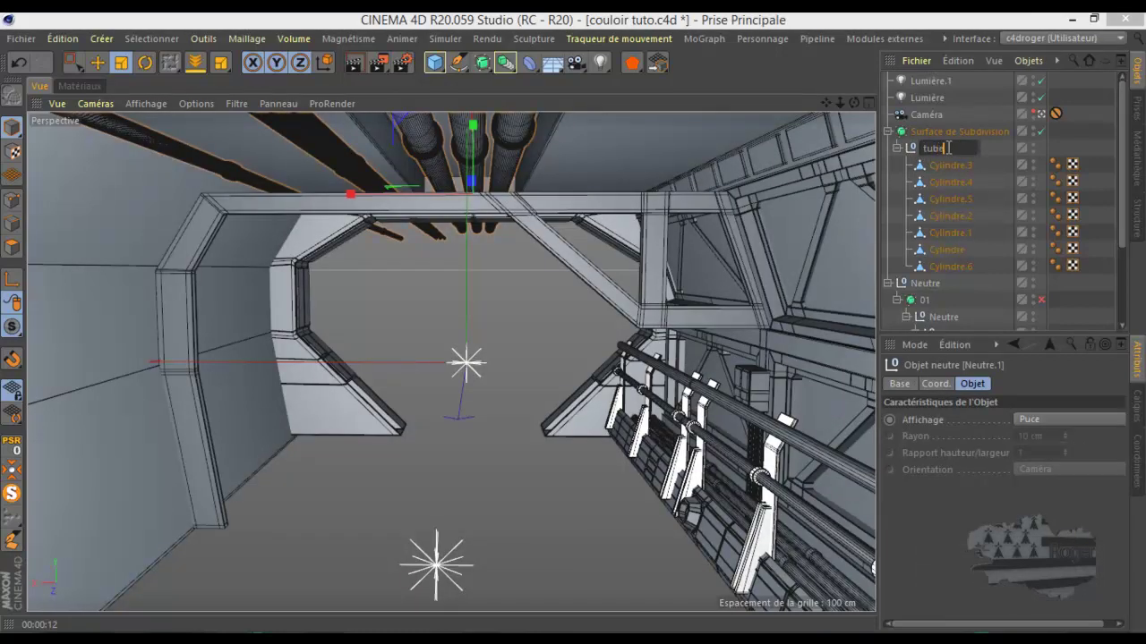
pyautogui.press('Return')
pyautogui.click(940, 148)
# - Enlarge the object list, copy the name of the tuyau group and use it to rename the ceiling pipe group as tuyau plafon
pyautogui.moveTo(916, 333); pyautogui.dragTo(916, 514)
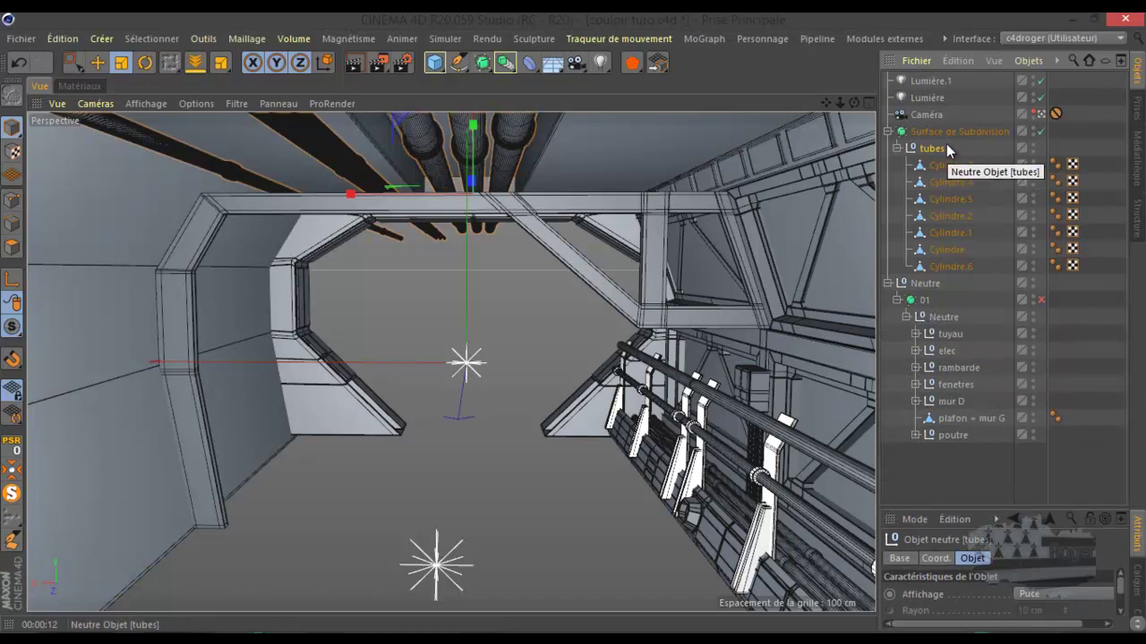
pyautogui.doubleClick(950, 332)
pyautogui.rightClick(952, 332)
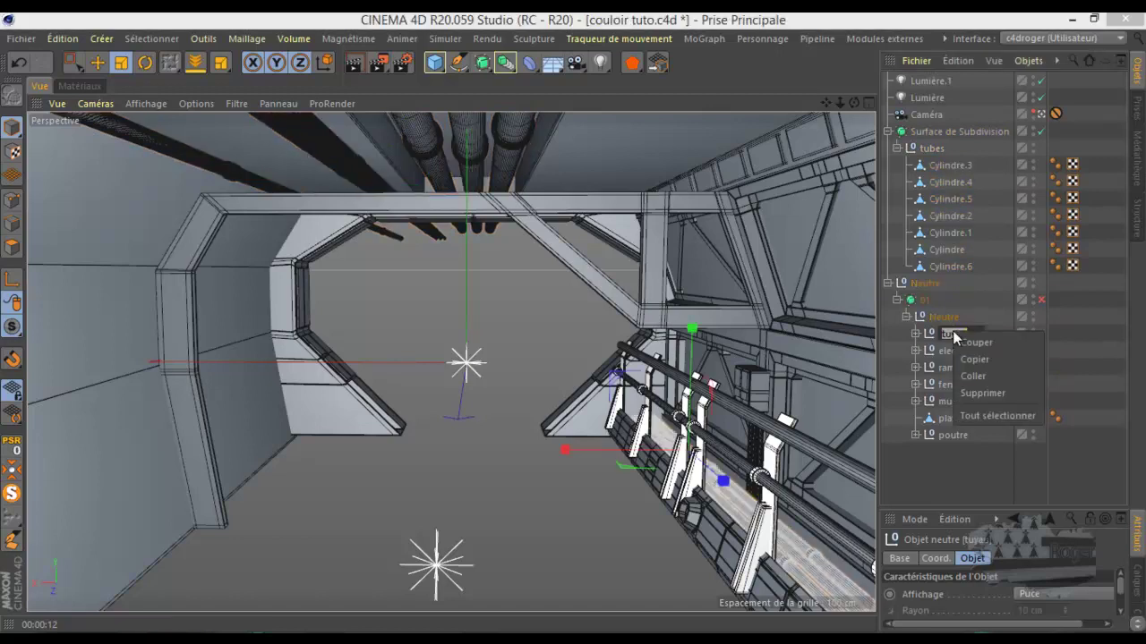
pyautogui.click(965, 357)
pyautogui.doubleClick(935, 147)
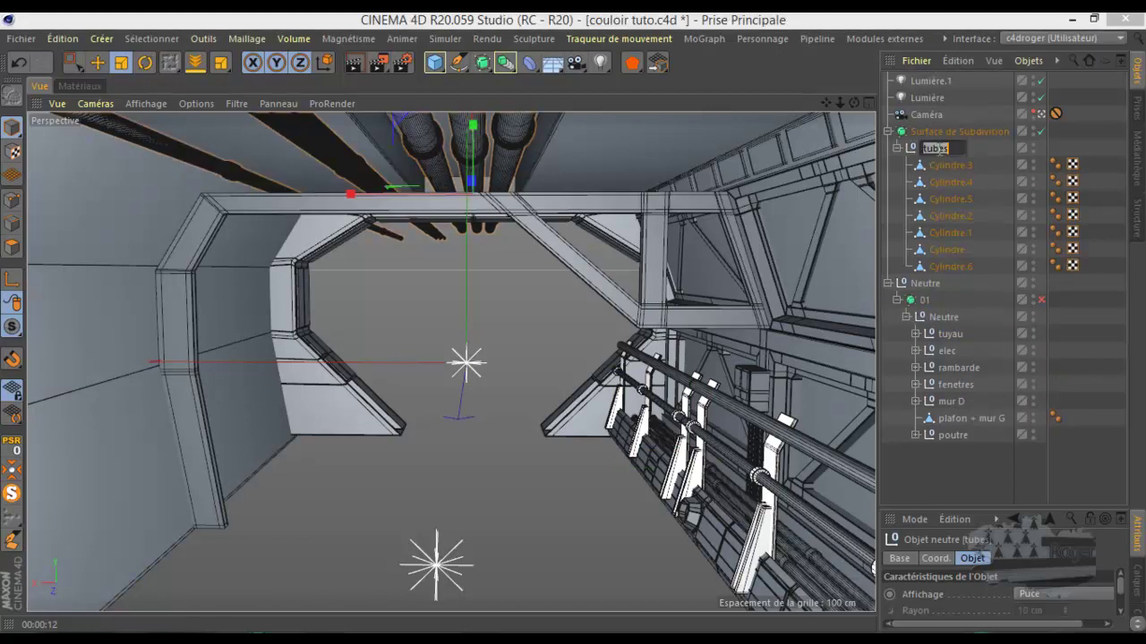
pyautogui.rightClick(937, 149)
pyautogui.click(956, 193)
pyautogui.write('pi')
pyautogui.write('a')
pyautogui.write('fon')
pyautogui.press('Return')
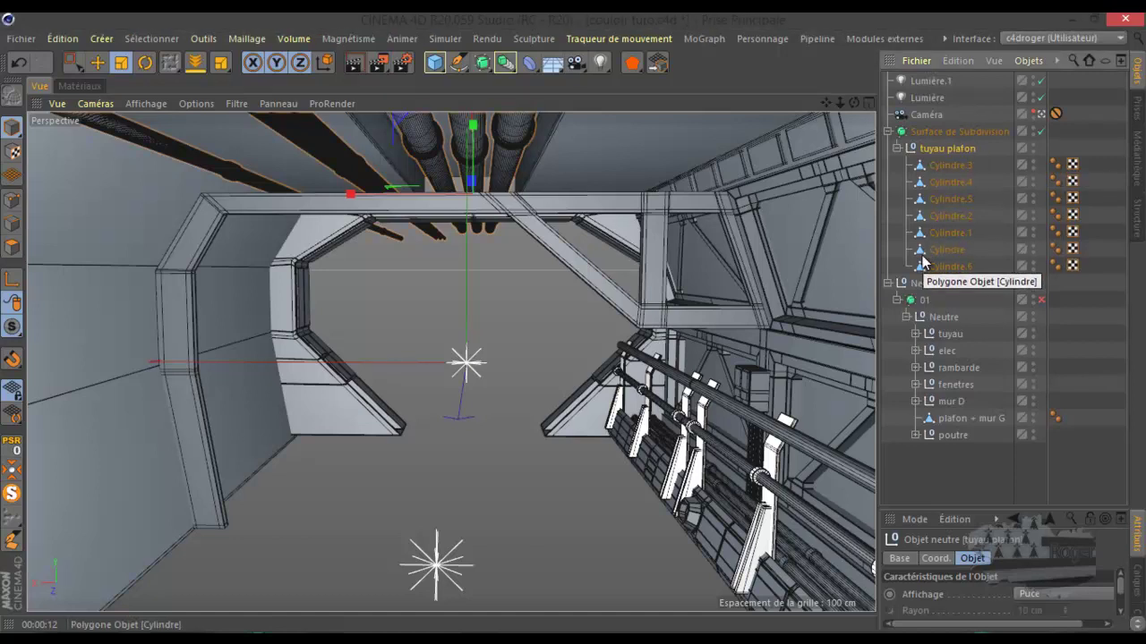
# - Rename the existing tuyau group inside the 01 hierarchy as tuyau sol
pyautogui.click(951, 333)
pyautogui.doubleClick(971, 334)
pyautogui.write('ol')
pyautogui.press('Return')
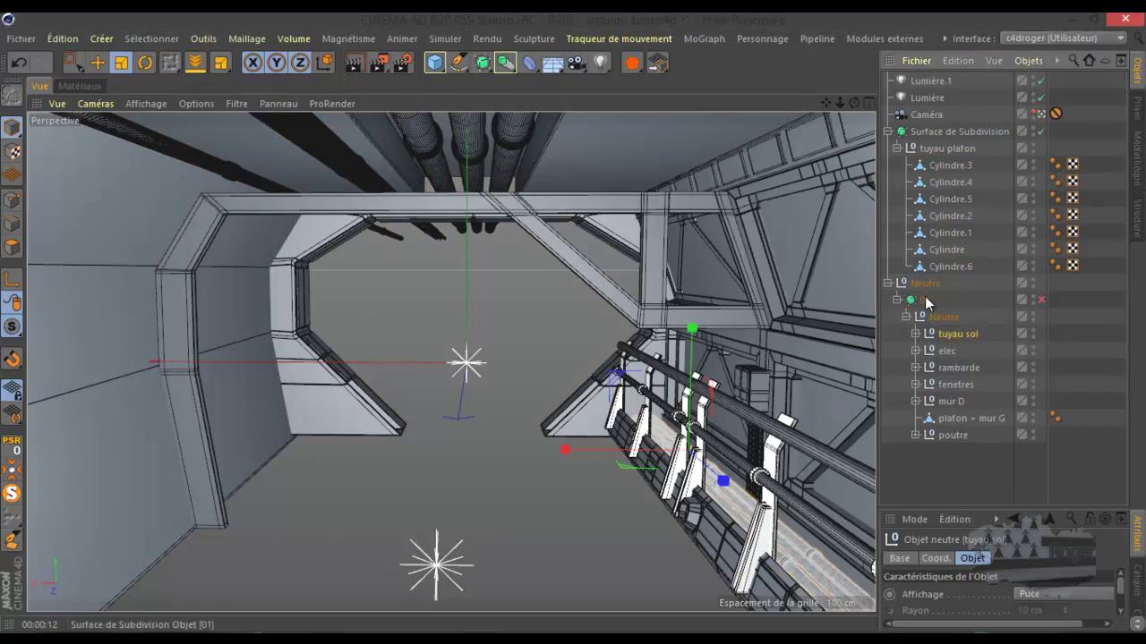
# - Collapse the tuyau plafon group and move it into the Neutre group under 01, directly above tuyau sol
pyautogui.click(897, 148)
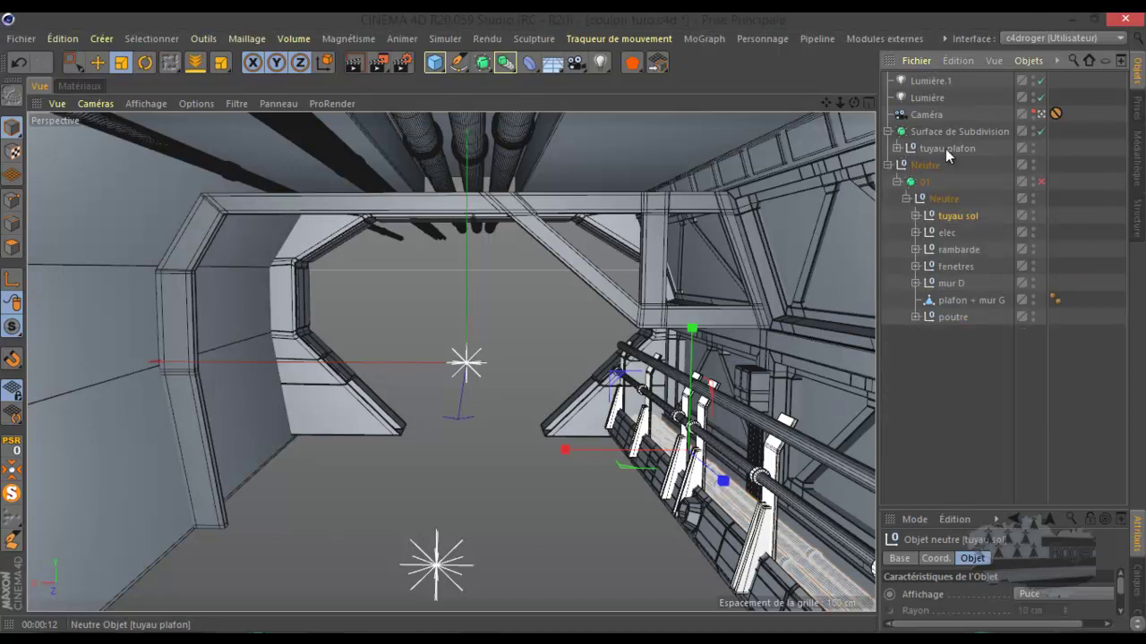
pyautogui.moveTo(951, 206); pyautogui.dragTo(949, 209)
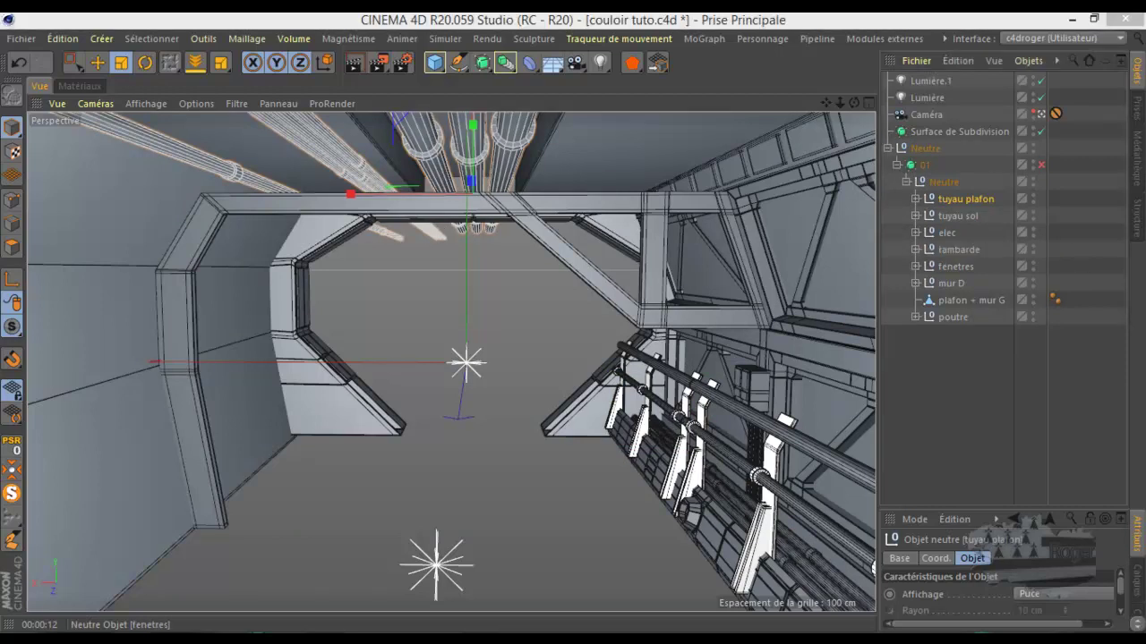
# - Examine the full reference render of the corridor in the photo viewer, then return to the 3D scene
pyautogui.moveTo(1035, 16); pyautogui.dragTo(655, 16)
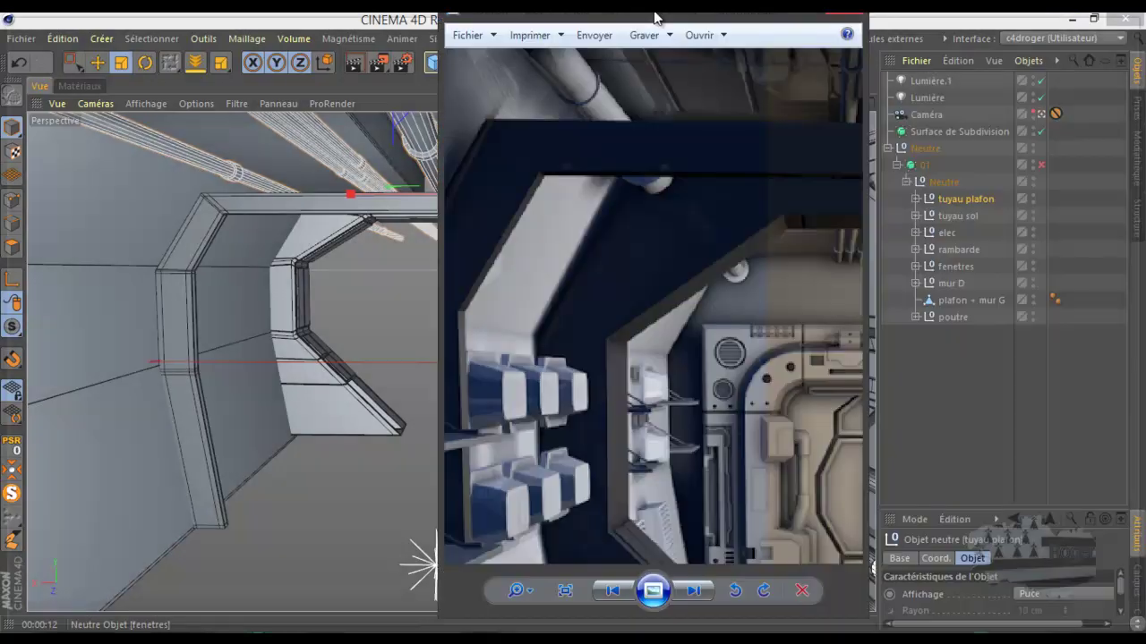
pyautogui.press('super+Up')
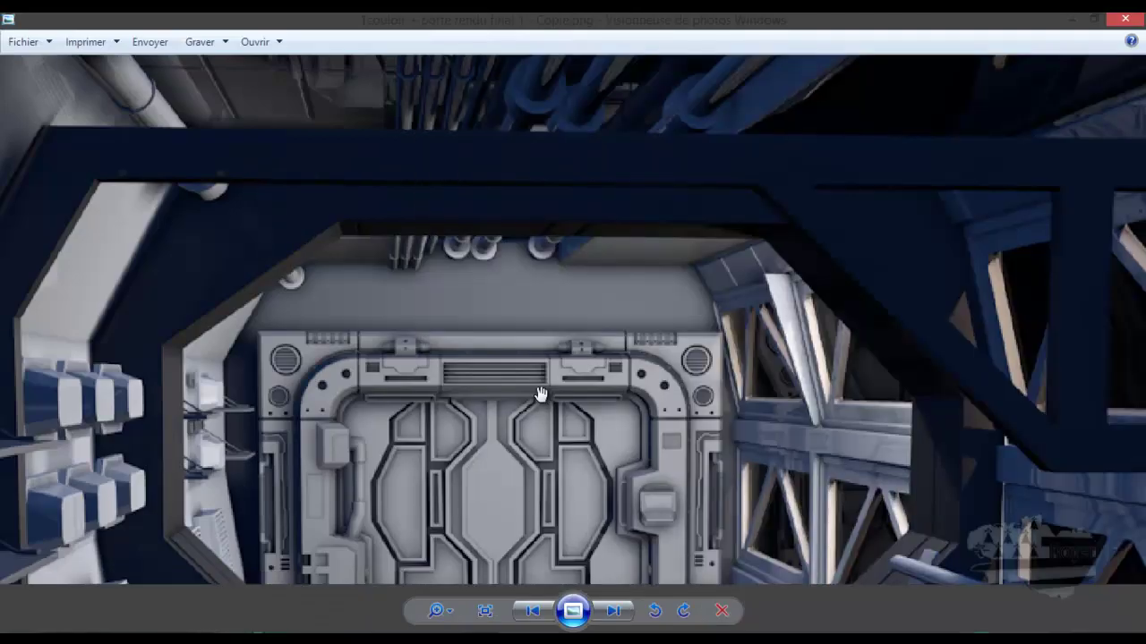
pyautogui.scroll(-3, 624, 329)
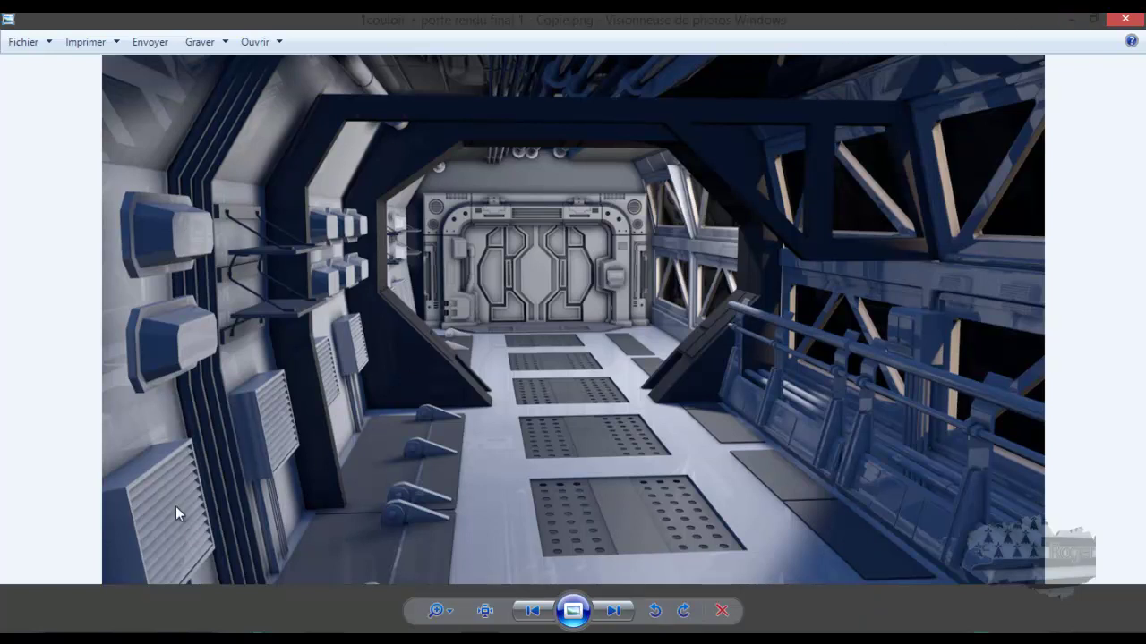
pyautogui.click(1072, 20)
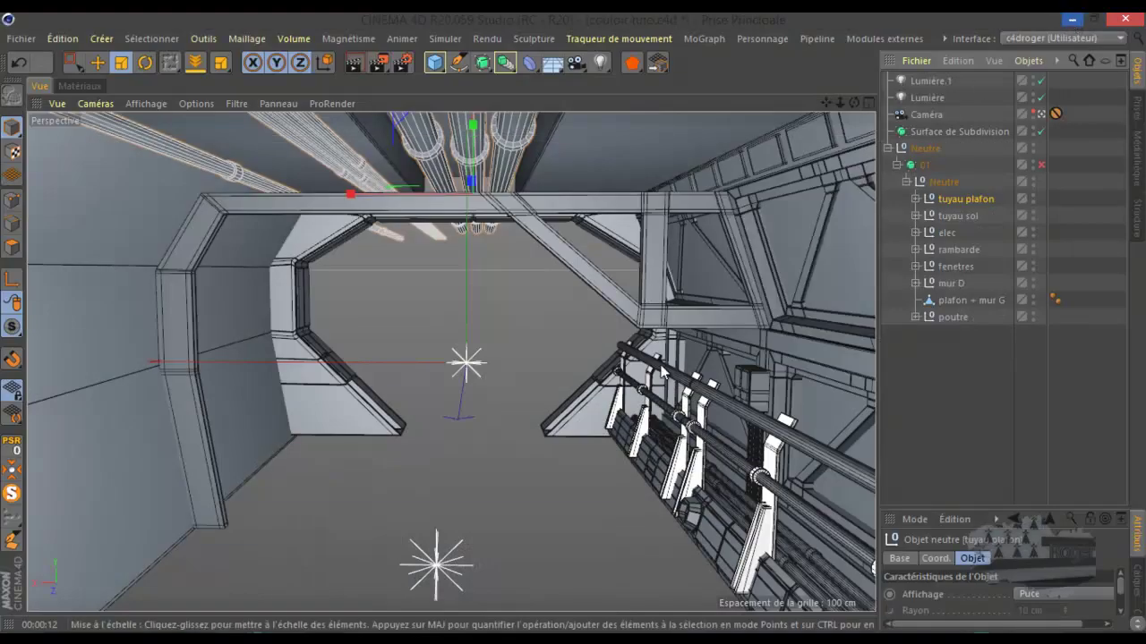
# - Hide the poutre group in the viewport so the full-size rear view shows the bare wall and ceiling outline
pyautogui.middleClick(537, 451)
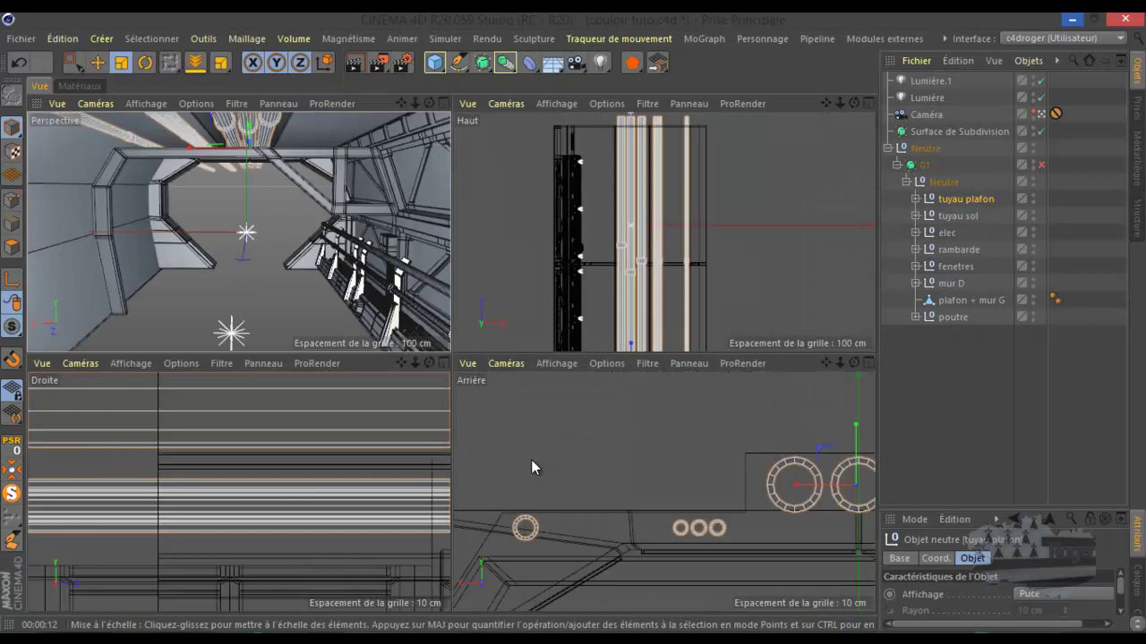
pyautogui.middleClick(530, 460)
pyautogui.scroll(-5, 511, 403)
pyautogui.scroll(-3, 491, 358)
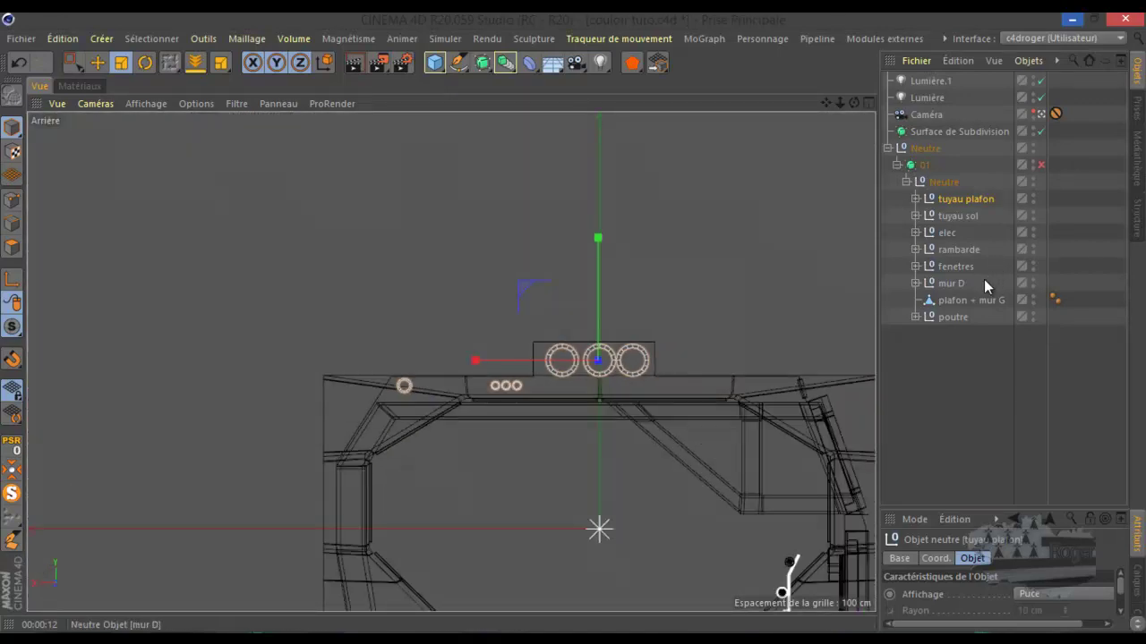
pyautogui.click(956, 317)
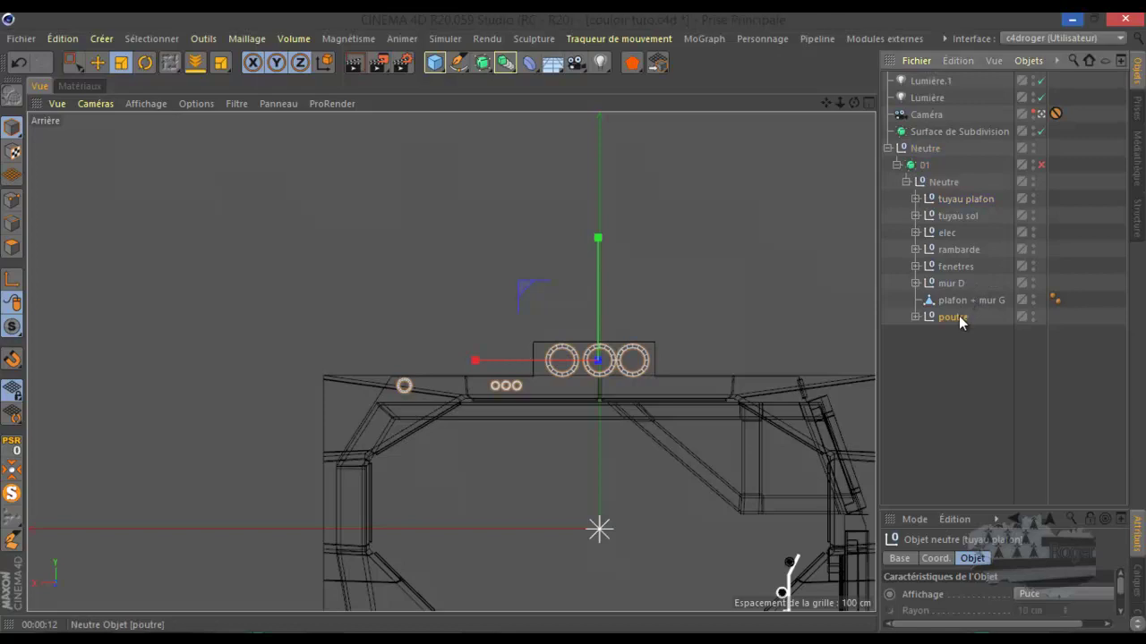
pyautogui.click(1034, 312)
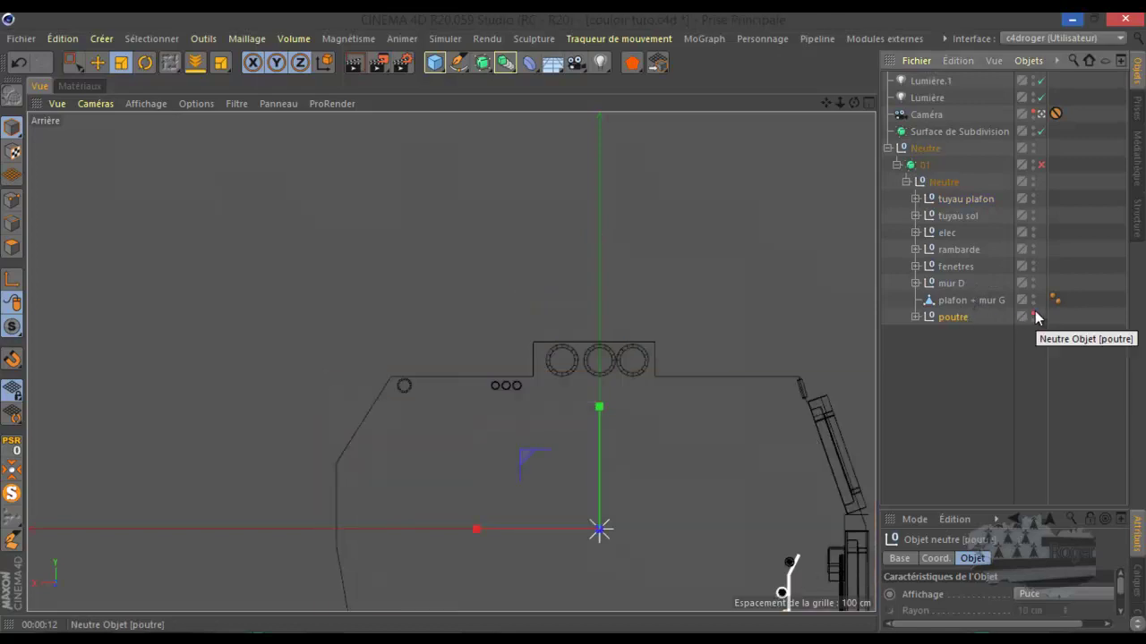
pyautogui.scroll(-5, 517, 234)
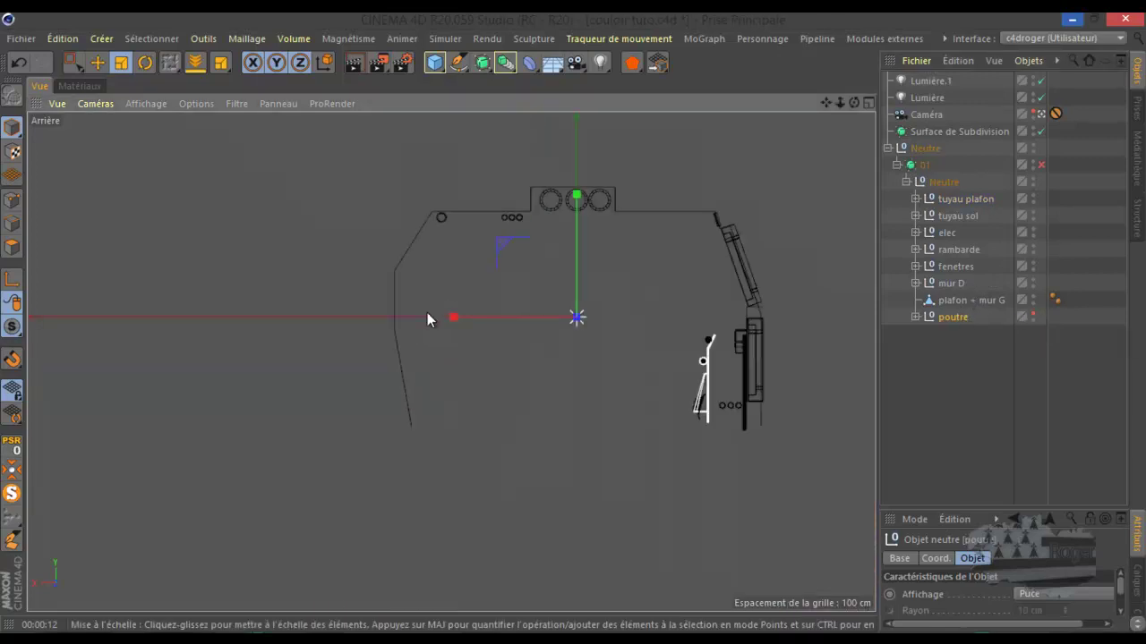
# - Check the reference render, then shift the single ceiling pipe Cylindre.6 slightly along X, away from the sloped wall, and deselect it
pyautogui.click(483, 631)
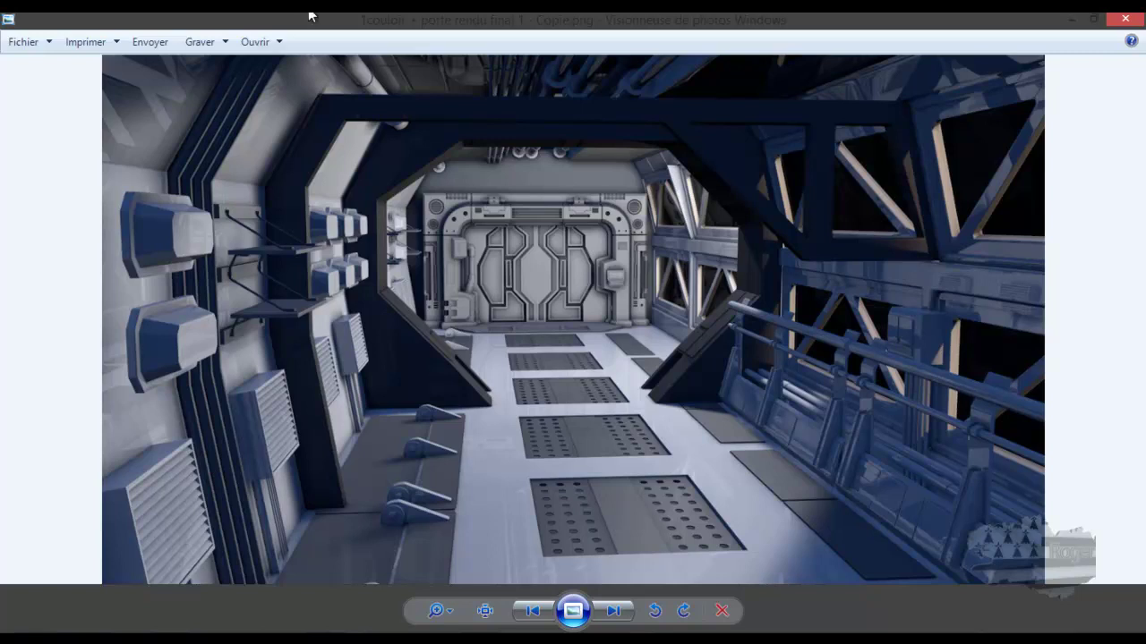
pyautogui.click(1124, 18)
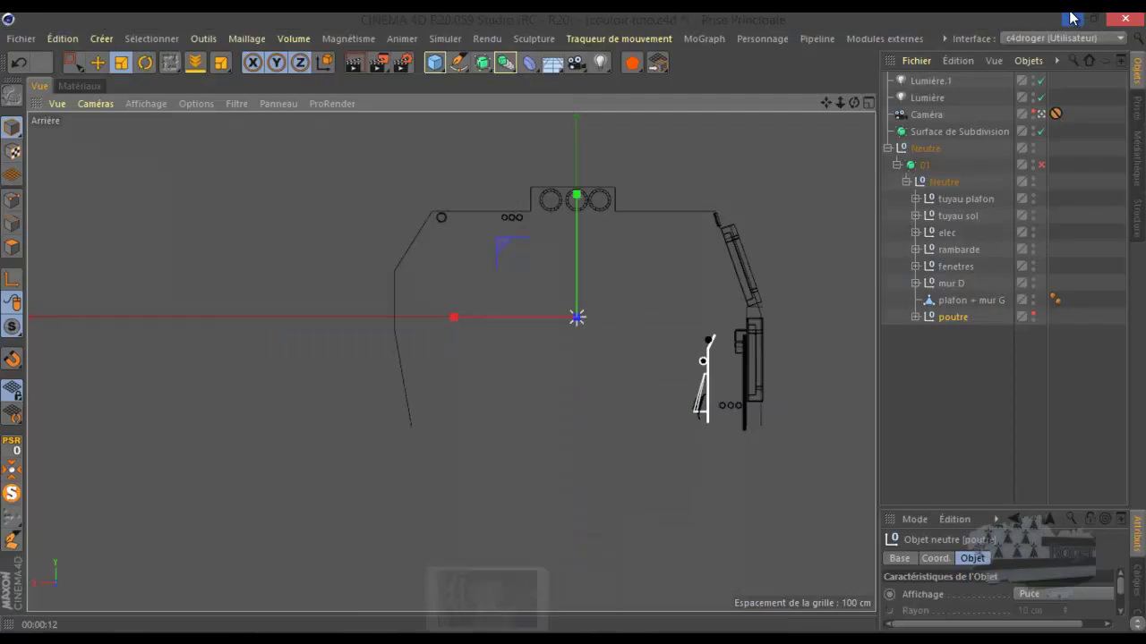
pyautogui.scroll(5, 439, 225)
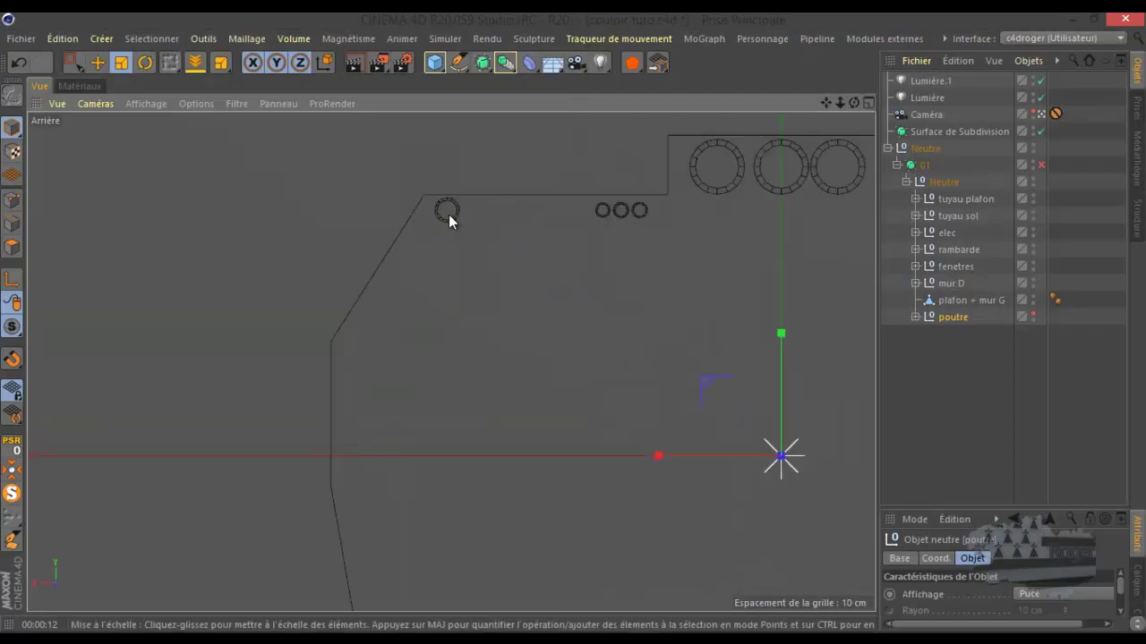
pyautogui.click(914, 198)
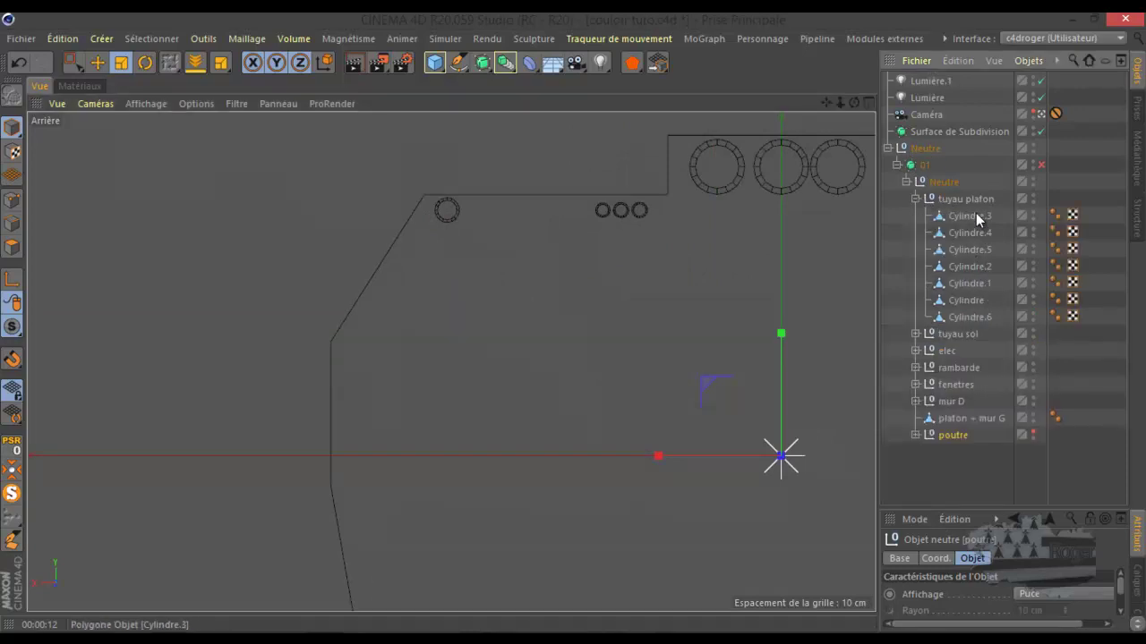
pyautogui.click(971, 316)
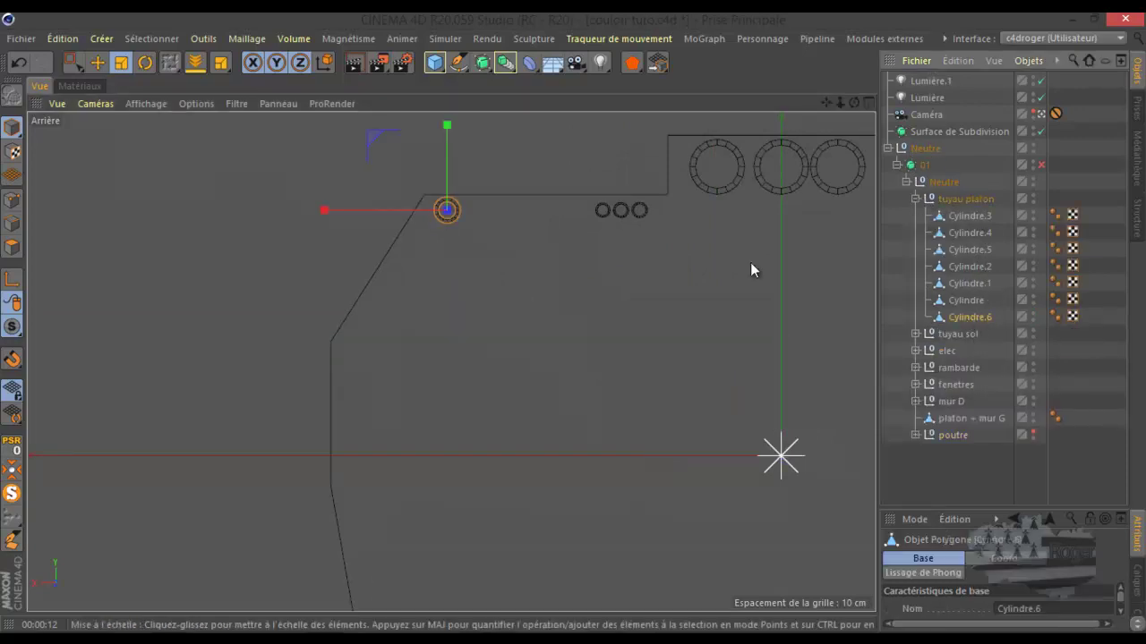
pyautogui.click(96, 62)
pyautogui.moveTo(338, 210); pyautogui.dragTo(354, 213)
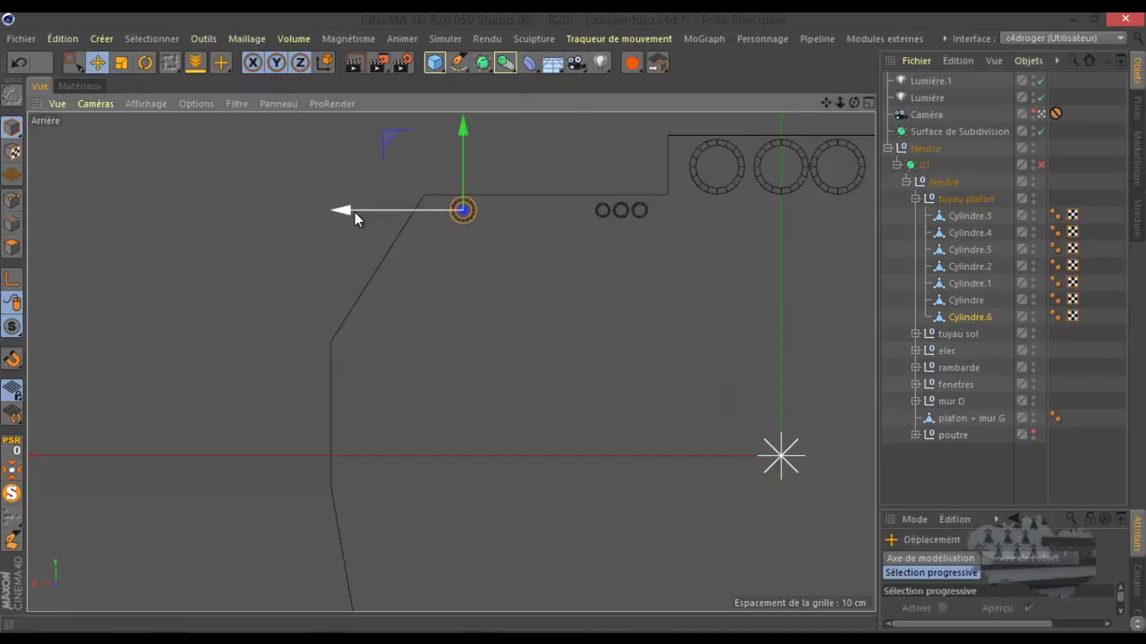
pyautogui.click(244, 222)
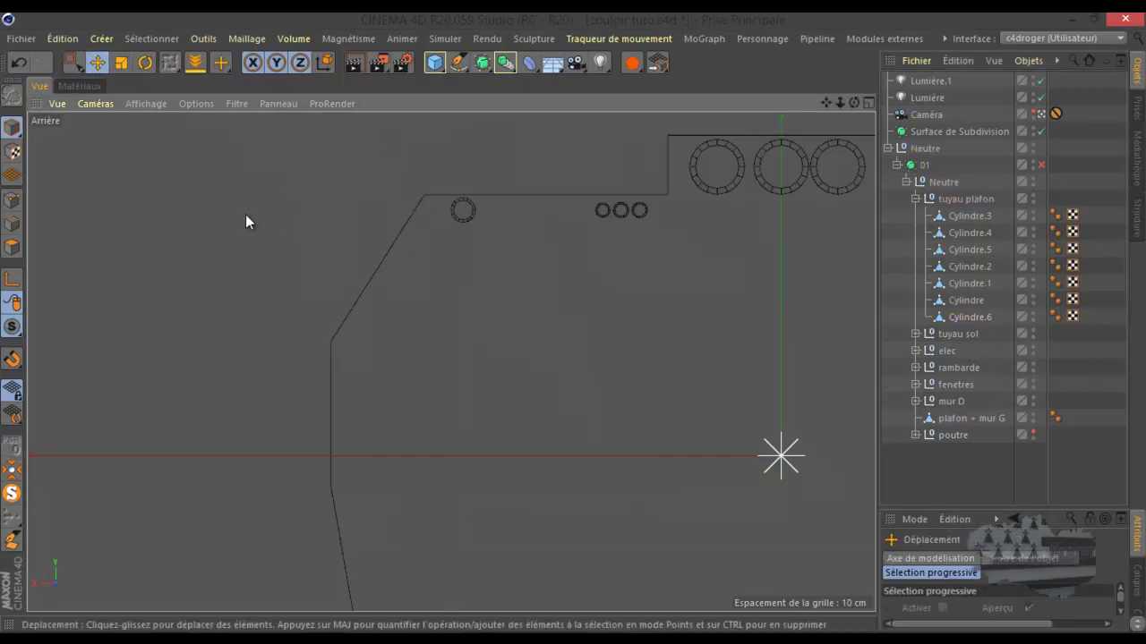
# - Draw a four-point open spline with the Plume tool, following the inside of the left wall from ceiling to floor
pyautogui.click(462, 59)
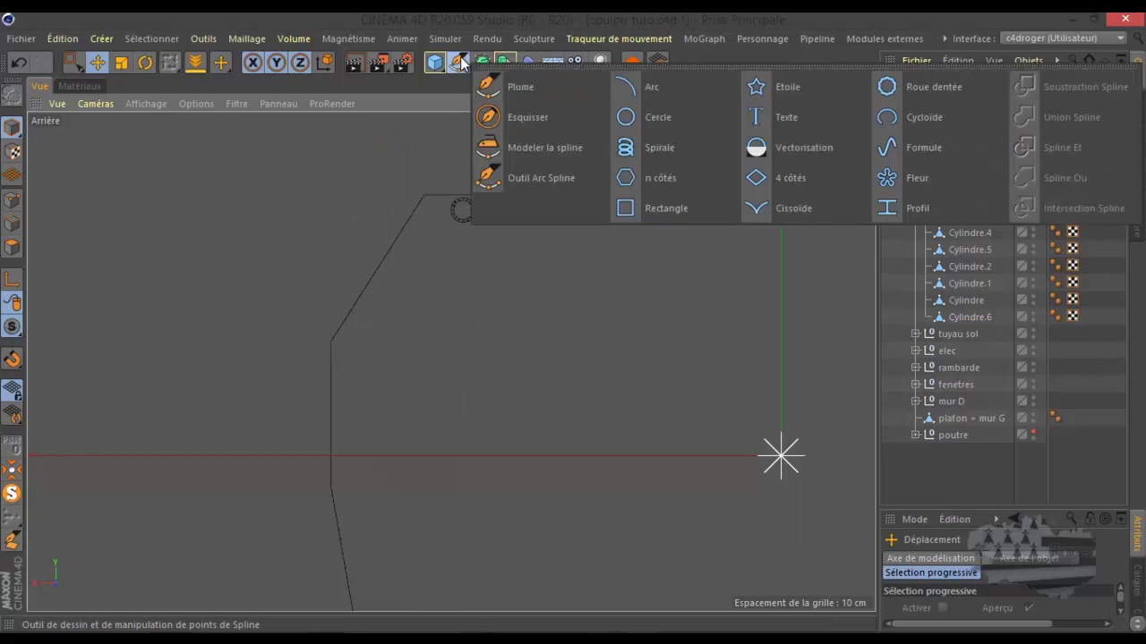
pyautogui.click(519, 88)
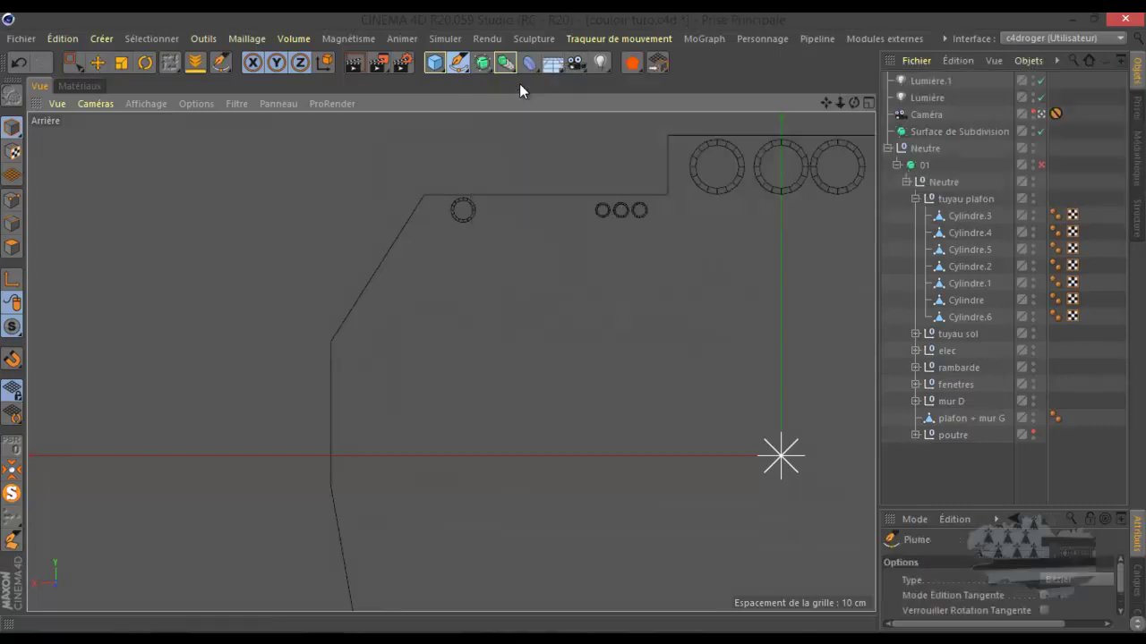
pyautogui.click(446, 175)
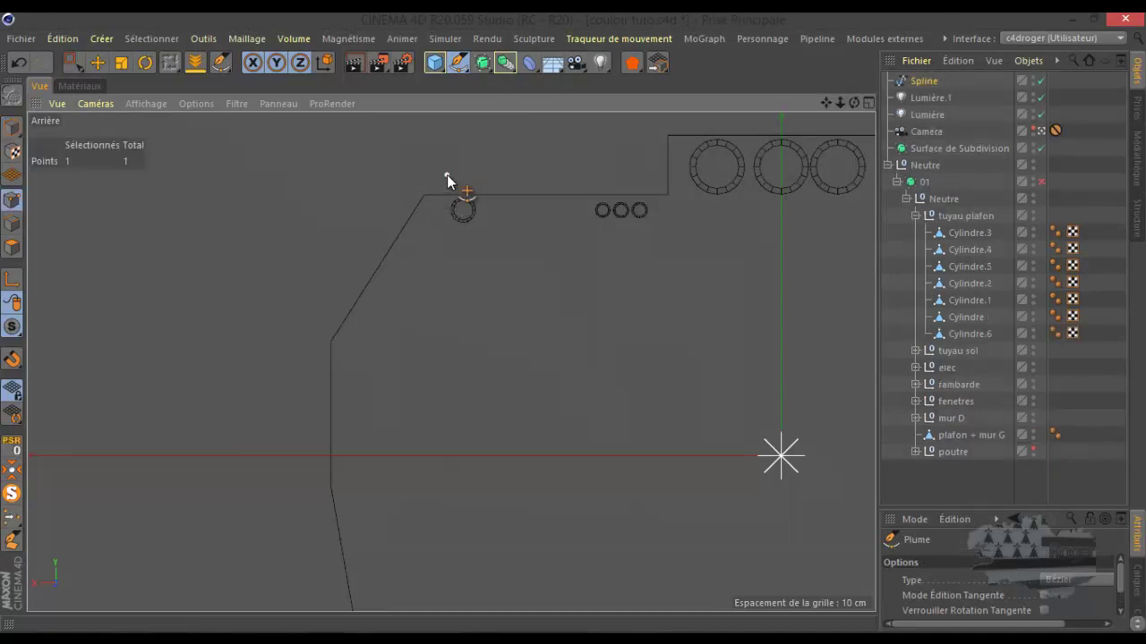
pyautogui.click(346, 341)
pyautogui.click(343, 486)
pyautogui.scroll(-5, 344, 300)
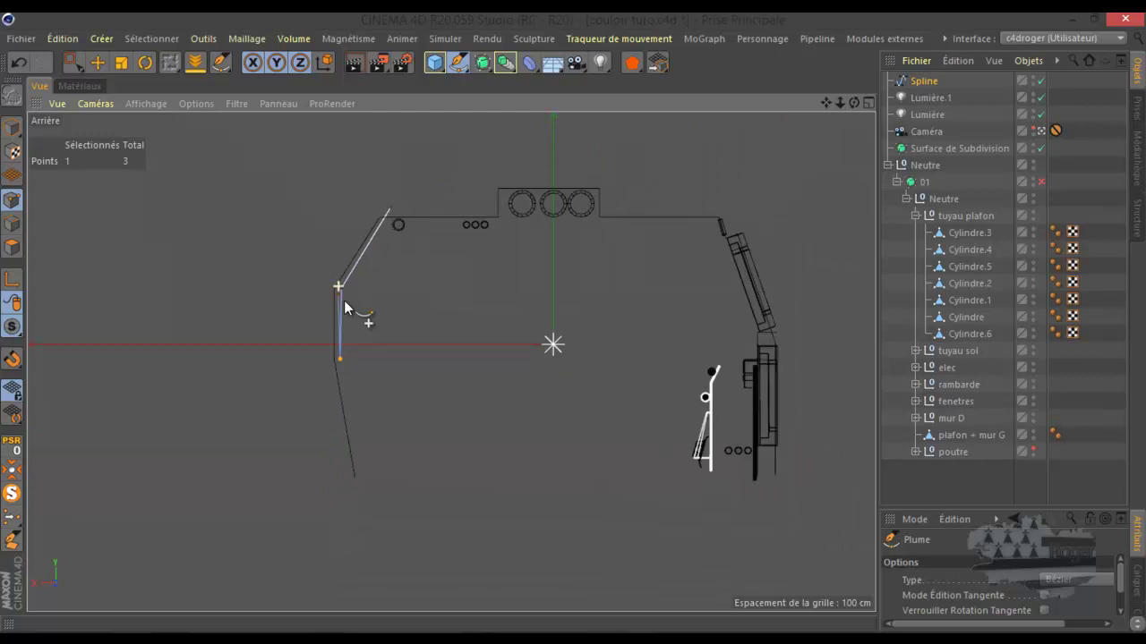
pyautogui.click(363, 486)
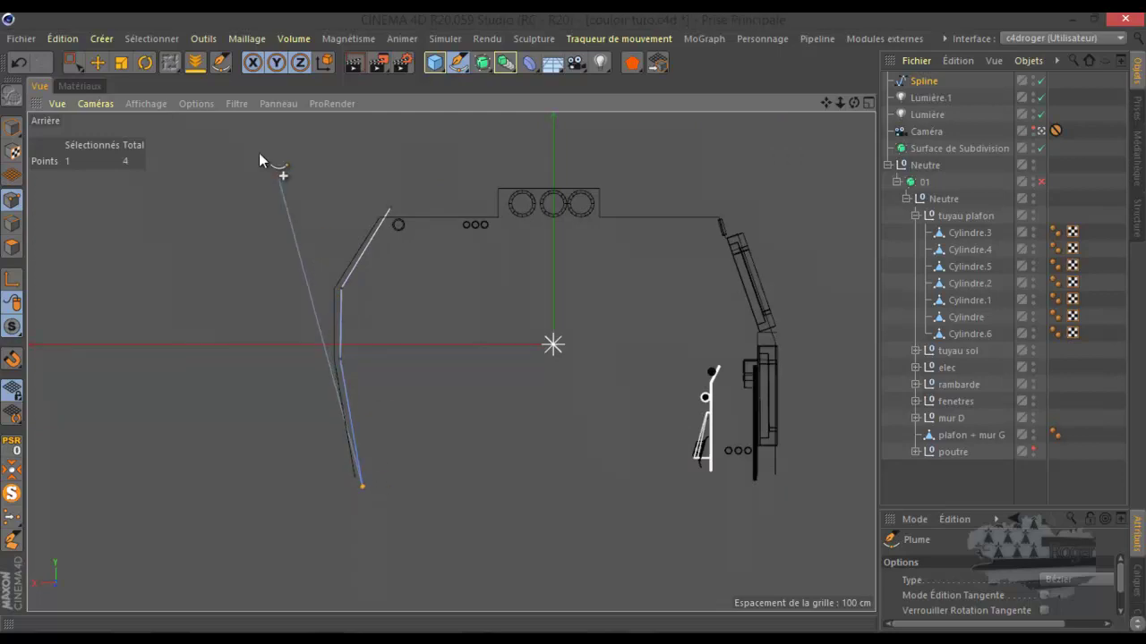
pyautogui.click(97, 61)
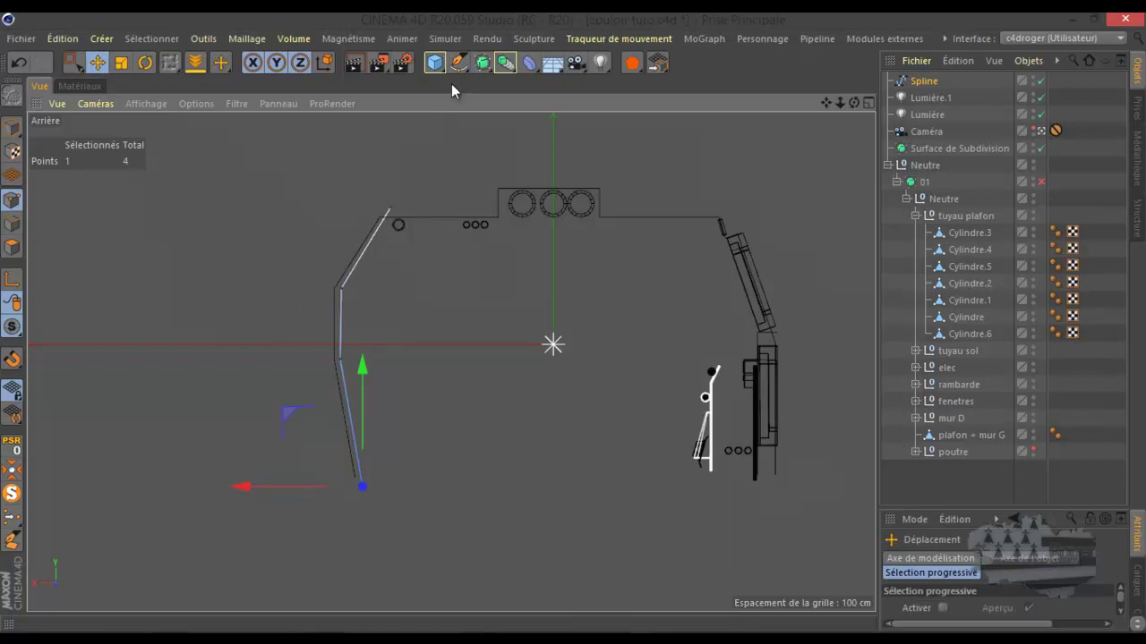
# - Add a Cercle spline with a 4 cm radius, enlarging the attributes area and collapsing the tuyau plafon and inner Neutre groups
pyautogui.click(458, 62)
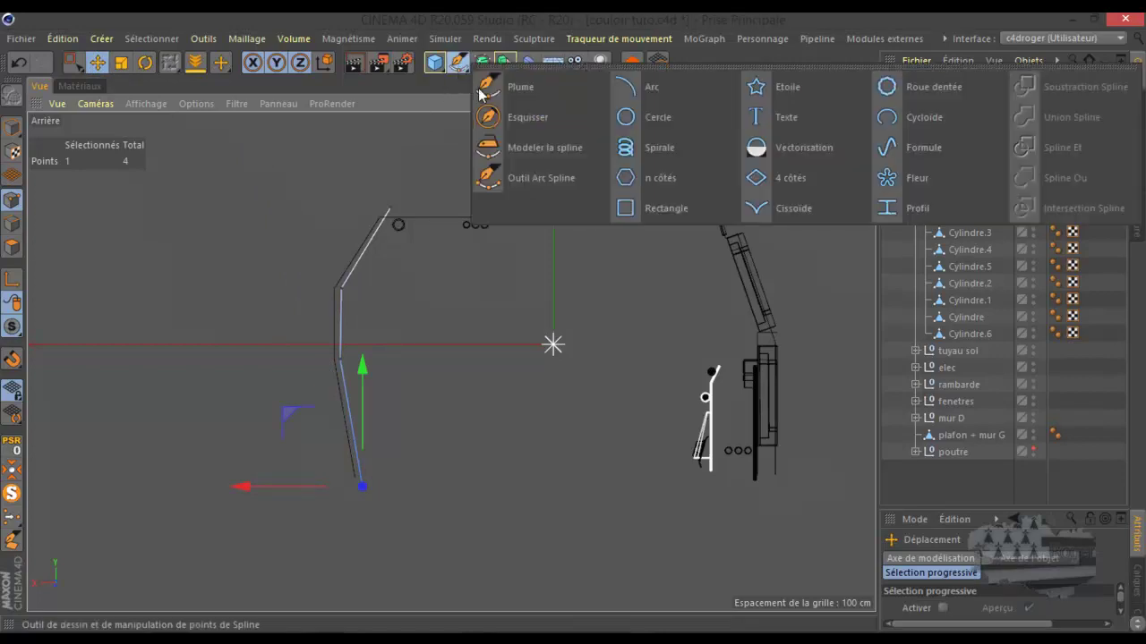
pyautogui.click(660, 116)
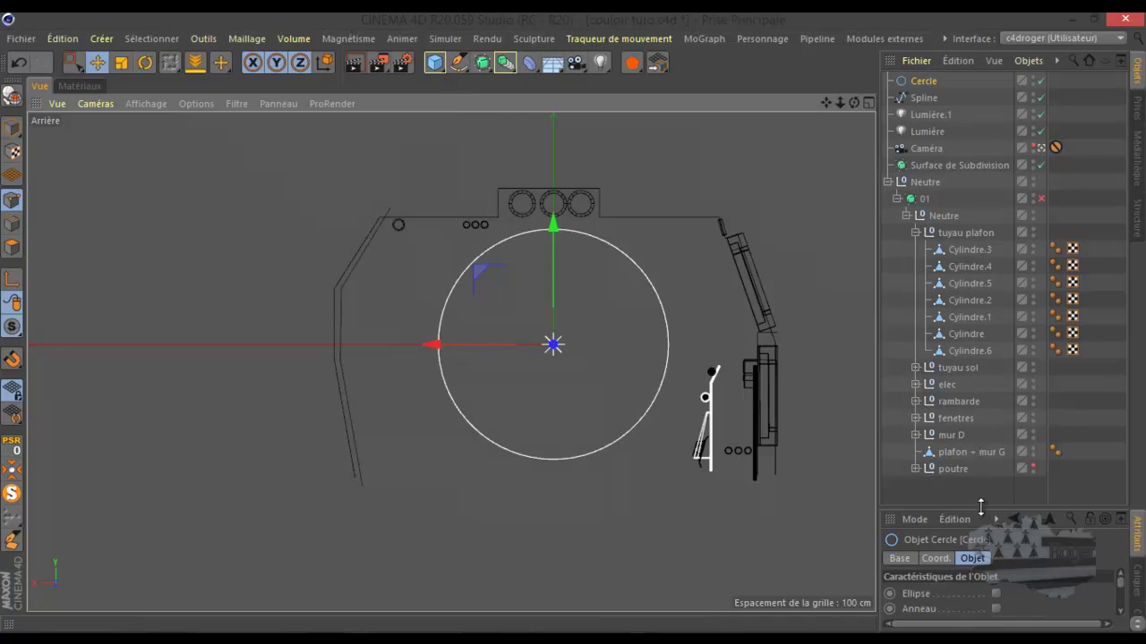
pyautogui.moveTo(980, 507); pyautogui.dragTo(980, 388)
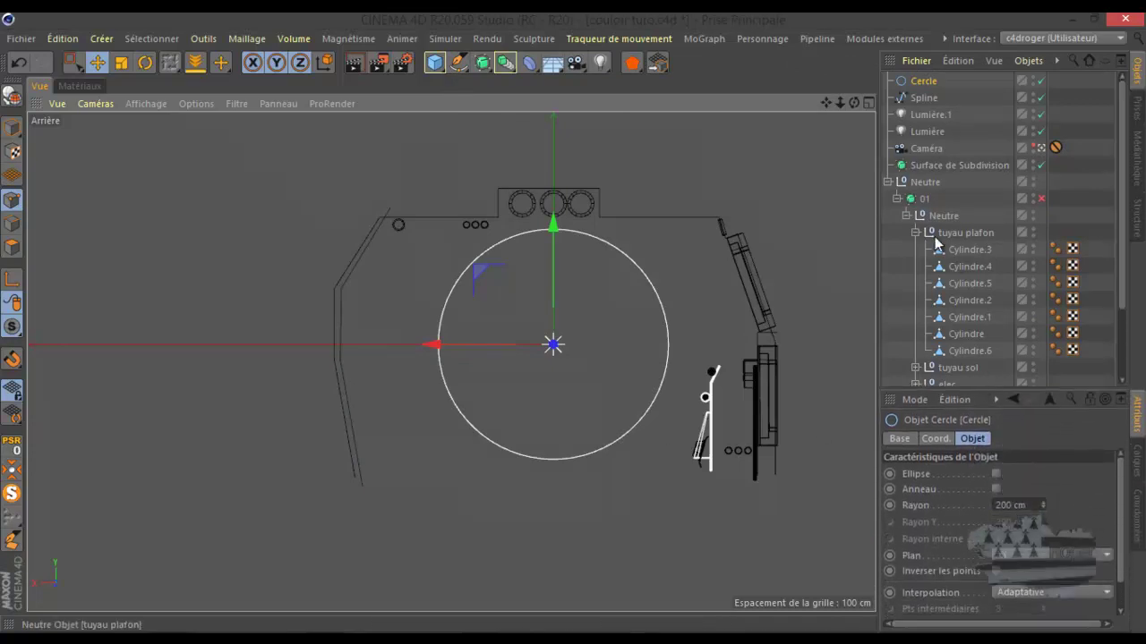
pyautogui.click(915, 232)
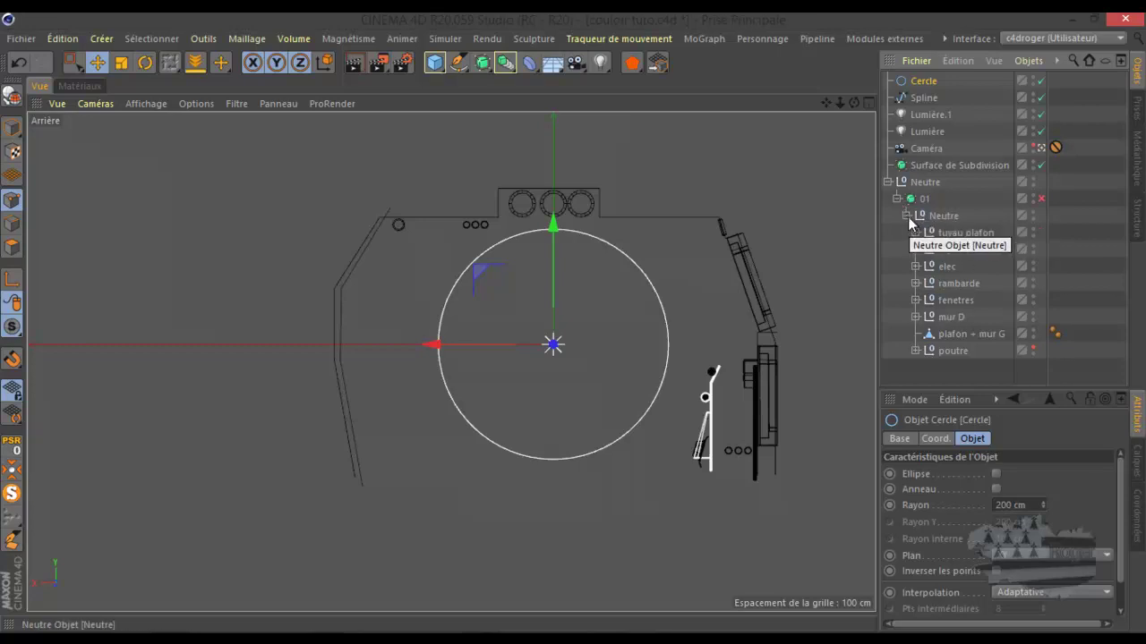
pyautogui.click(906, 216)
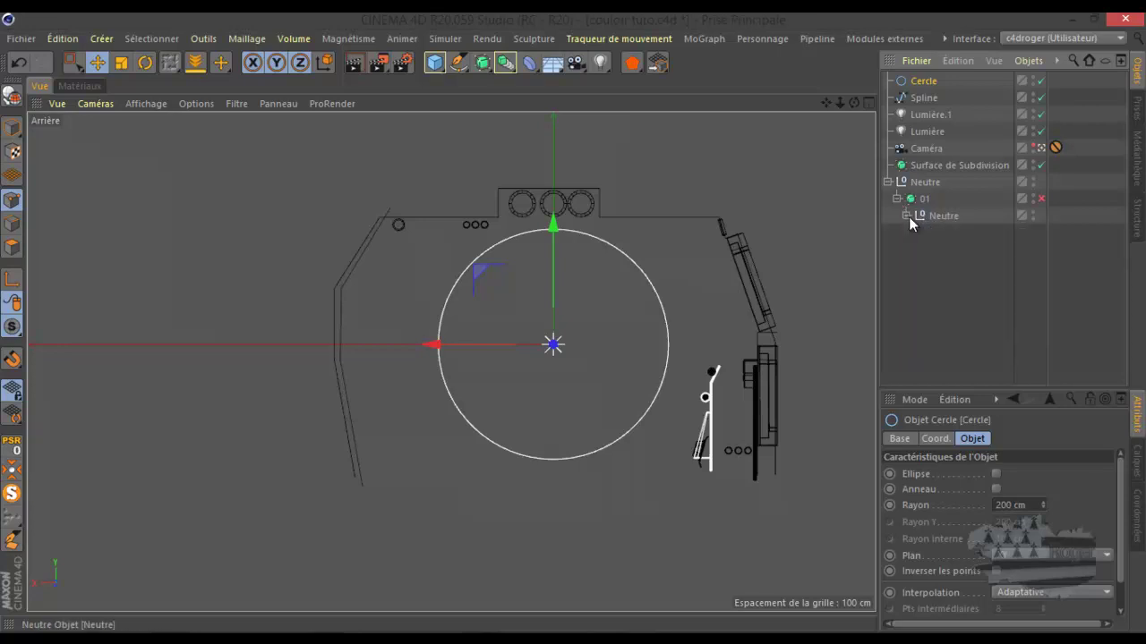
pyautogui.click(1010, 504)
pyautogui.write('4')
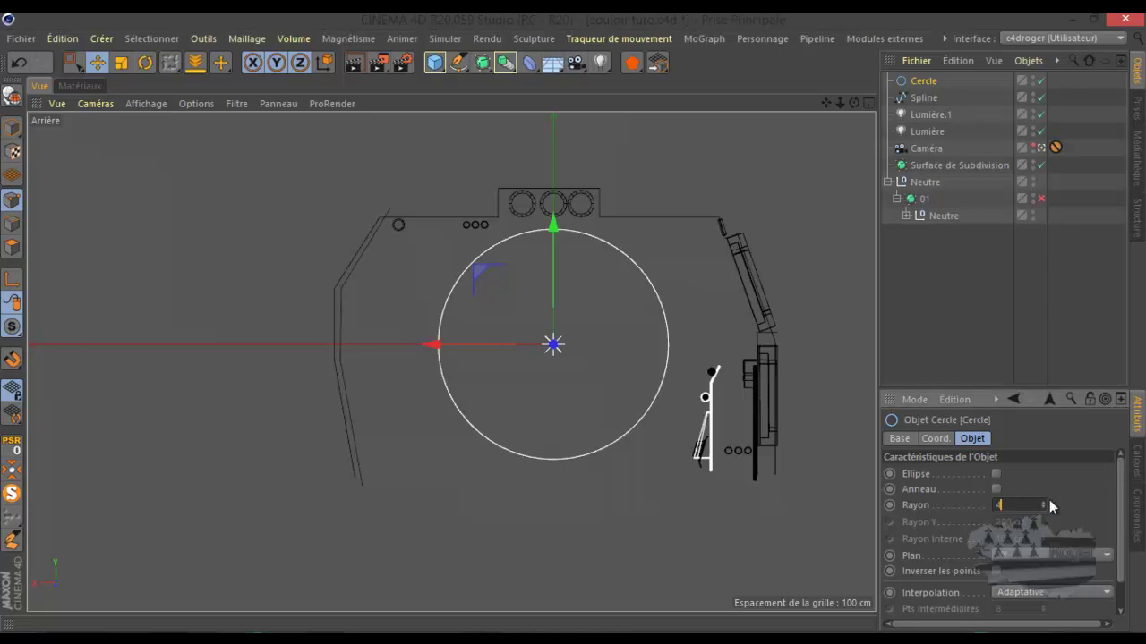
pyautogui.press('Return')
# - Increase the radius of the circle profile to 12 cm
pyautogui.scroll(5, 595, 358)
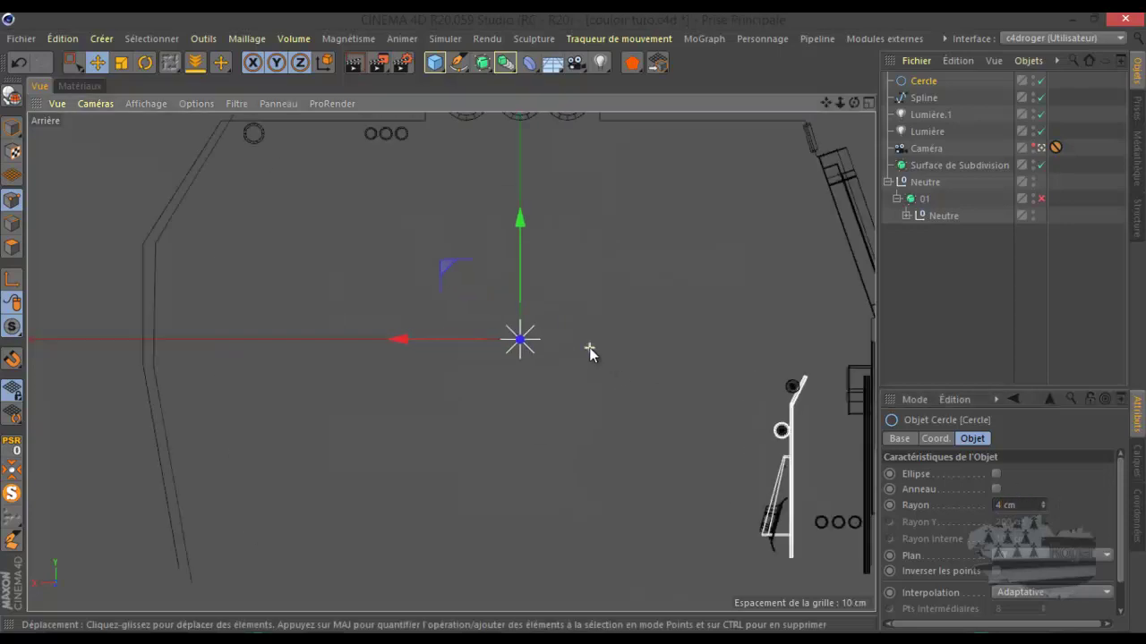
pyautogui.scroll(-3, 589, 347)
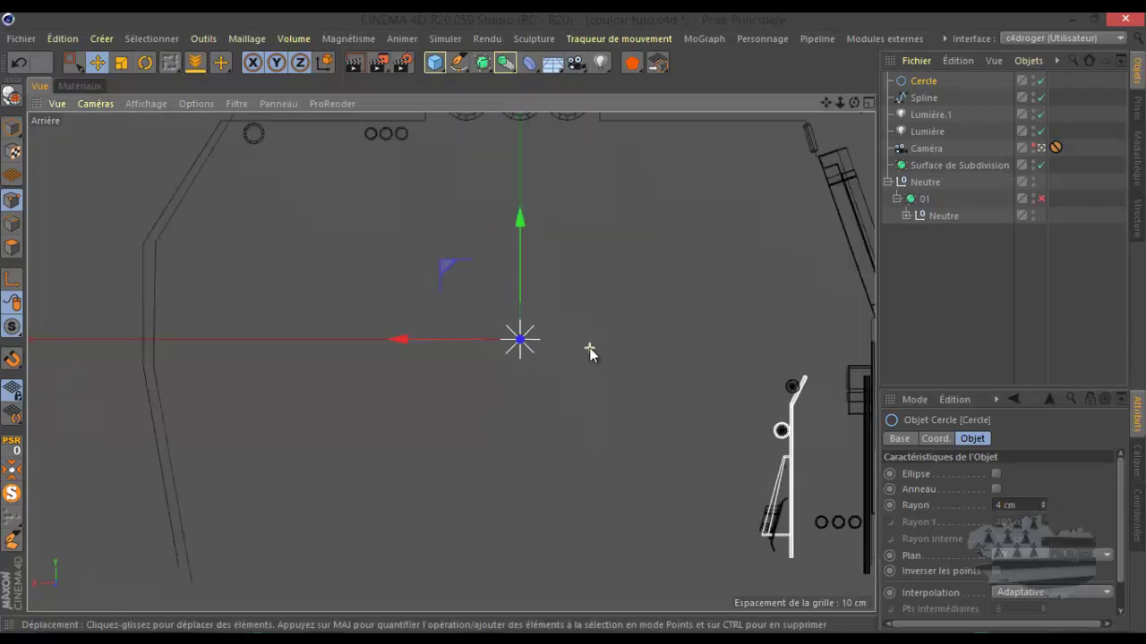
pyautogui.click(1041, 502)
pyautogui.click(1041, 501)
pyautogui.click(1041, 501)
pyautogui.click(1041, 501)
pyautogui.click(1041, 501)
pyautogui.click(1041, 502)
pyautogui.click(1041, 506)
pyautogui.click(1041, 507)
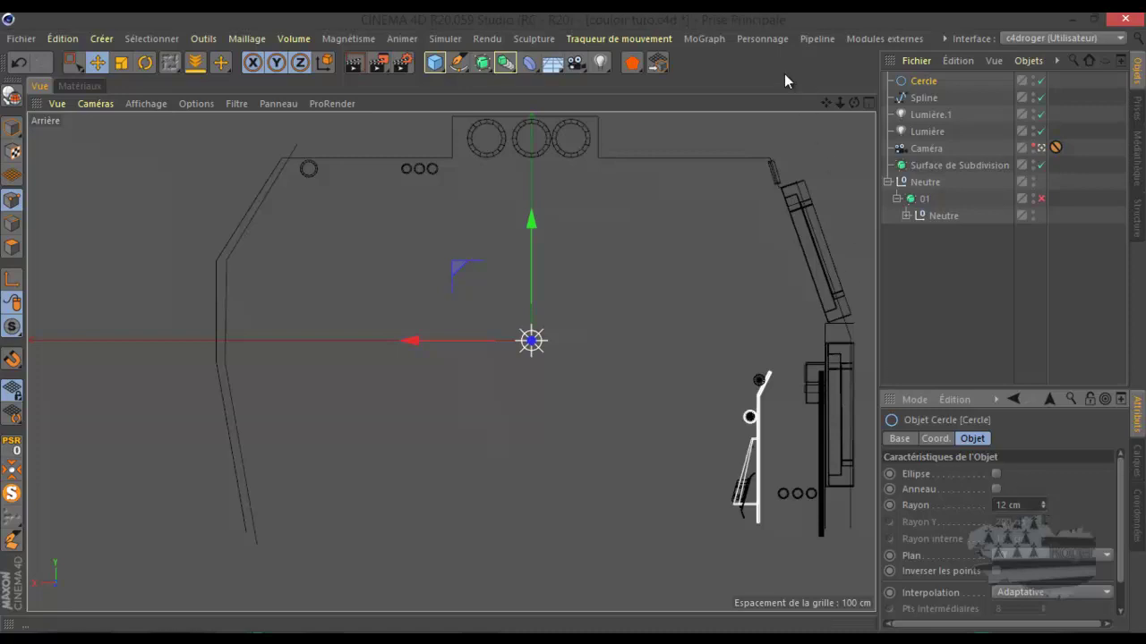
# - Add an Extrusion contrôlée object and nest Cercle and Spline under it to sweep a tube along the left wall
pyautogui.click(481, 68)
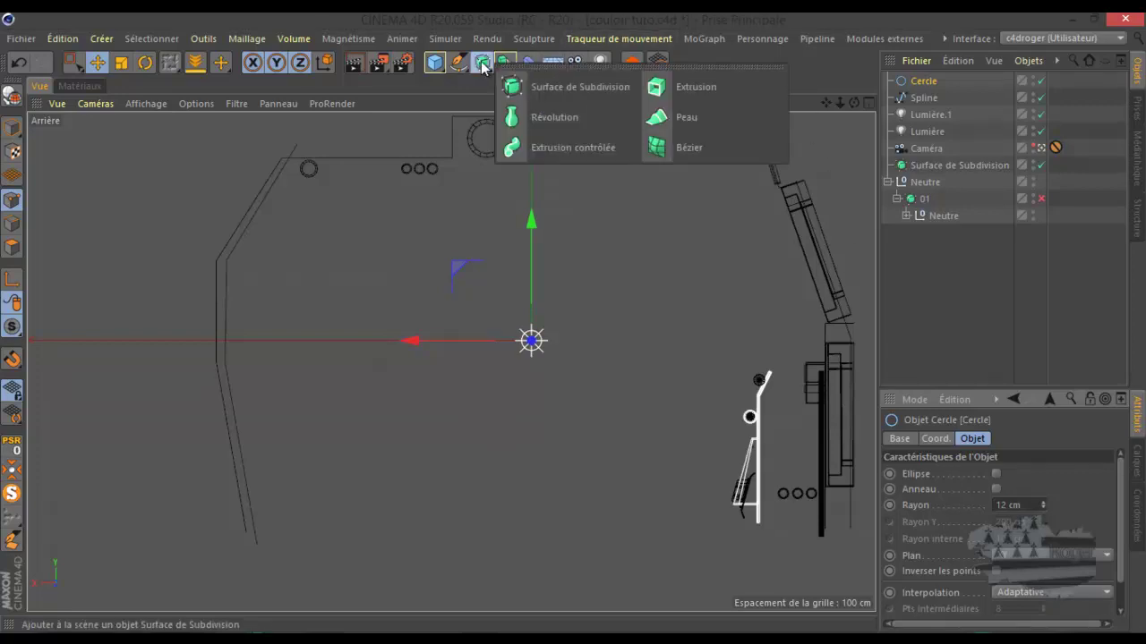
pyautogui.click(577, 147)
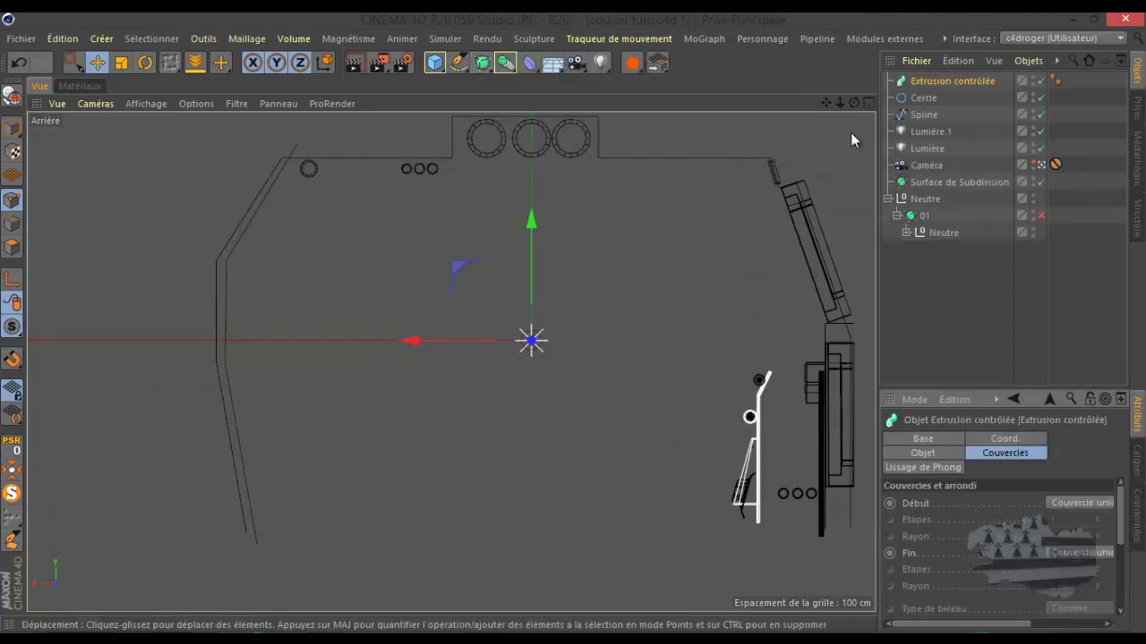
pyautogui.moveTo(952, 94)
pyautogui.mouseDown()
pyautogui.moveTo(914, 113)
pyautogui.moveTo(935, 84)
pyautogui.mouseUp()
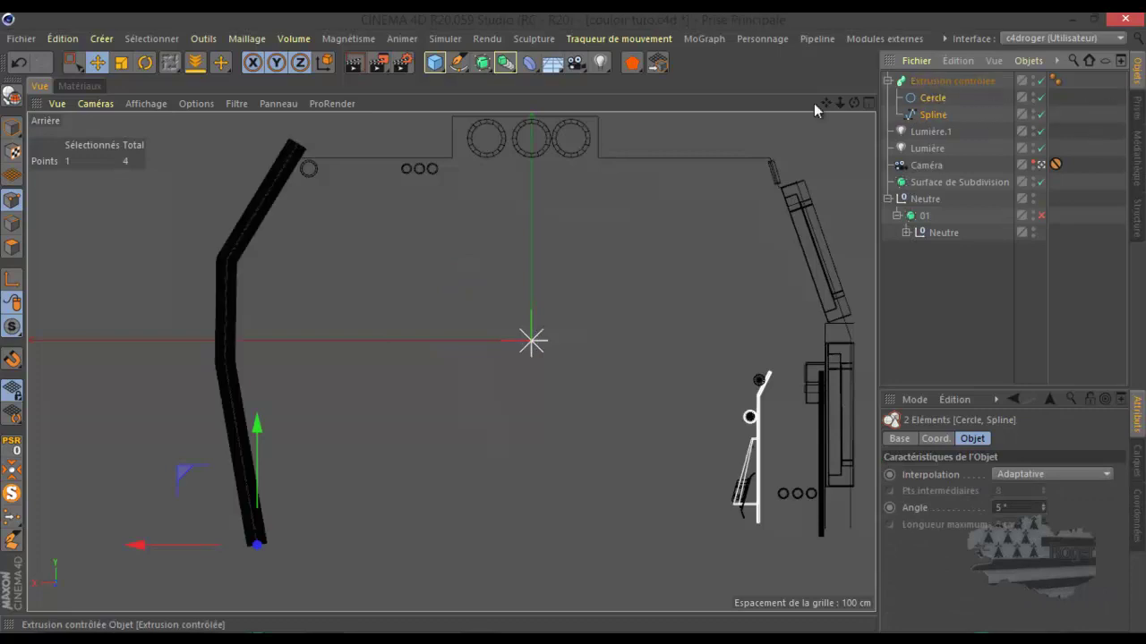
pyautogui.scroll(3, 228, 185)
pyautogui.scroll(-2, 228, 185)
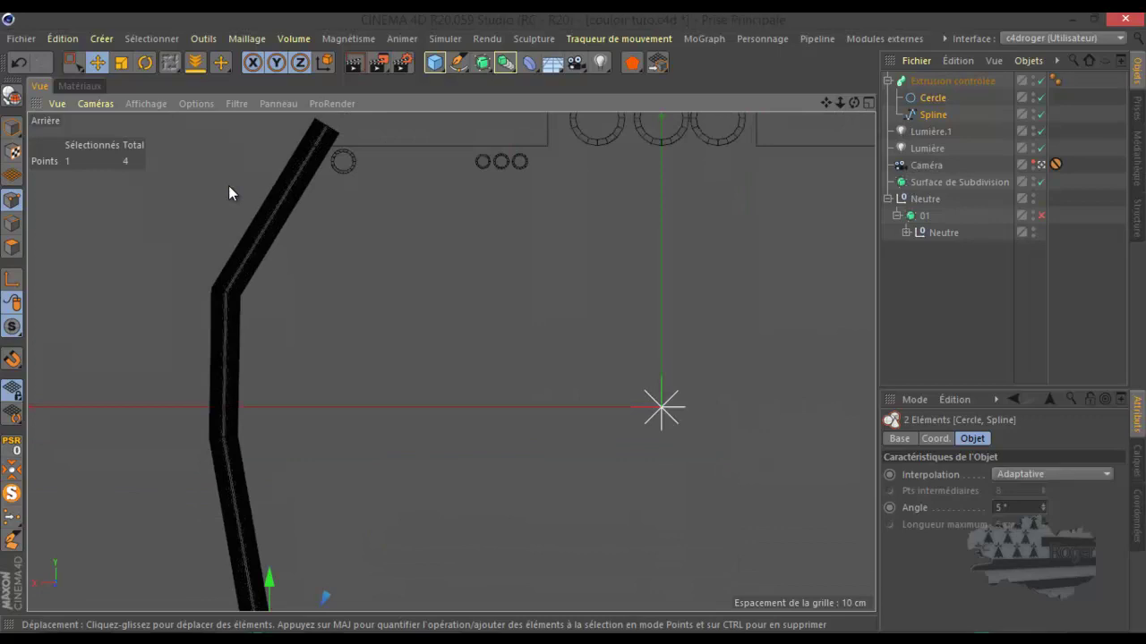
# - Set the Cercle profile's interpolation to Naturelle with 3 intermediate points to lighten the tube mesh
pyautogui.click(931, 98)
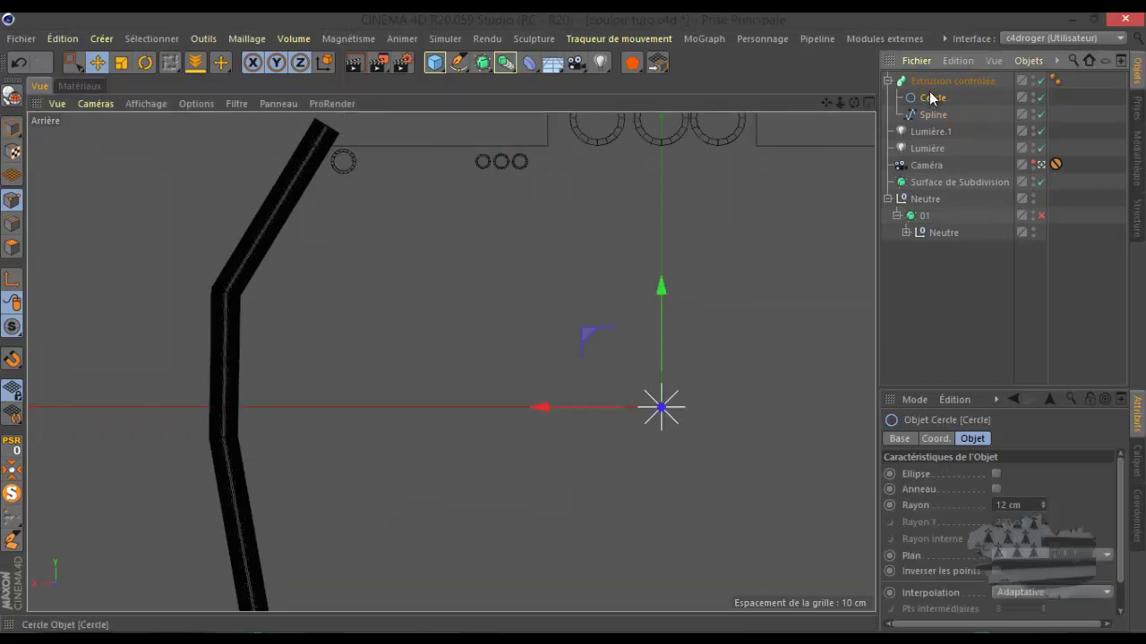
pyautogui.moveTo(972, 394); pyautogui.dragTo(978, 289)
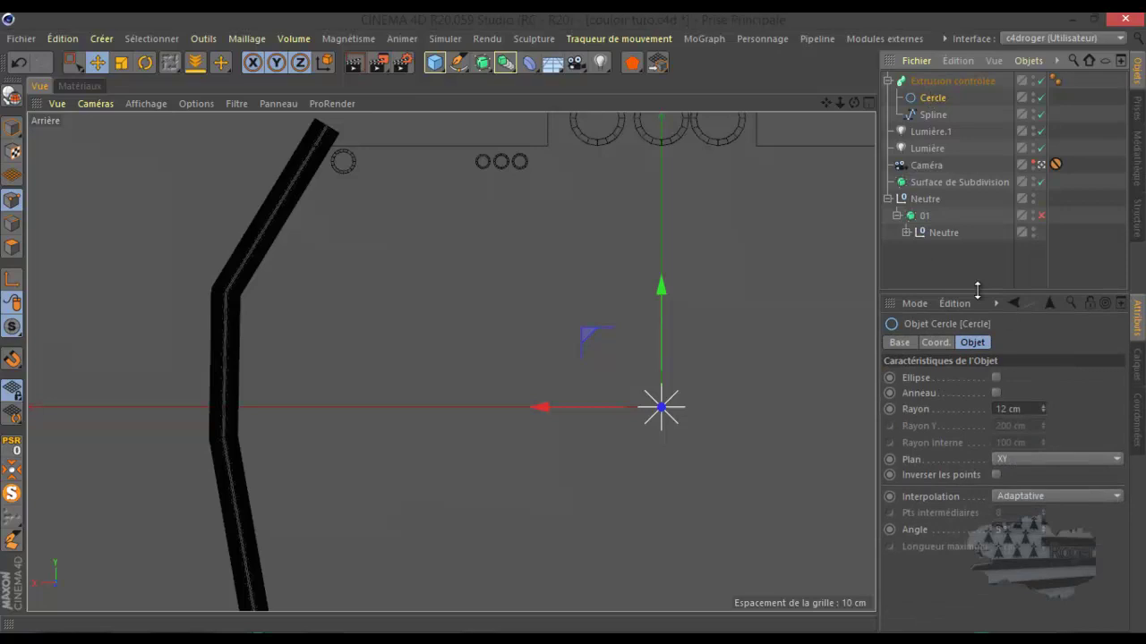
pyautogui.click(1030, 496)
pyautogui.click(1020, 530)
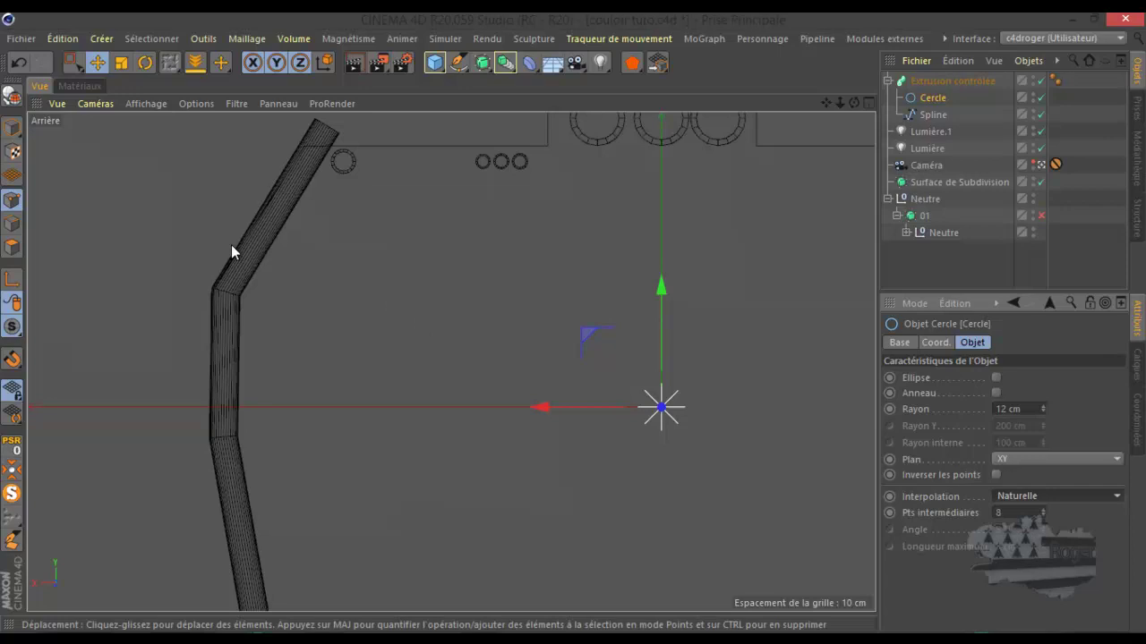
pyautogui.click(1042, 516)
pyautogui.click(1044, 516)
pyautogui.click(1043, 515)
pyautogui.click(1043, 515)
pyautogui.click(1044, 516)
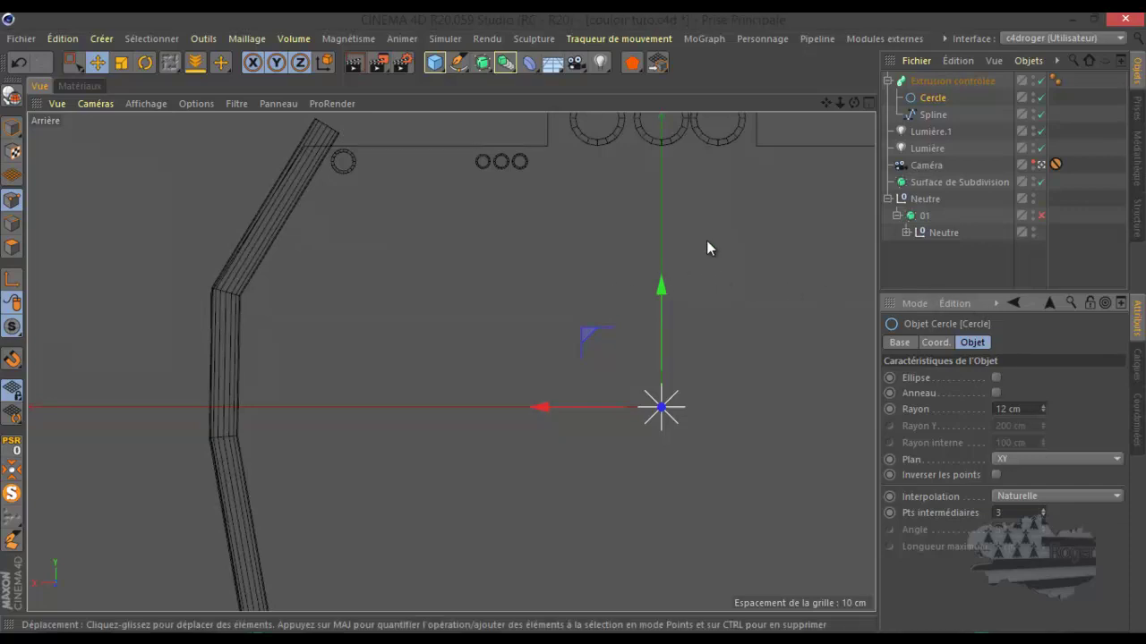
# - Try Naturelle interpolation on the Spline path and return it to Adaptative
pyautogui.click(934, 114)
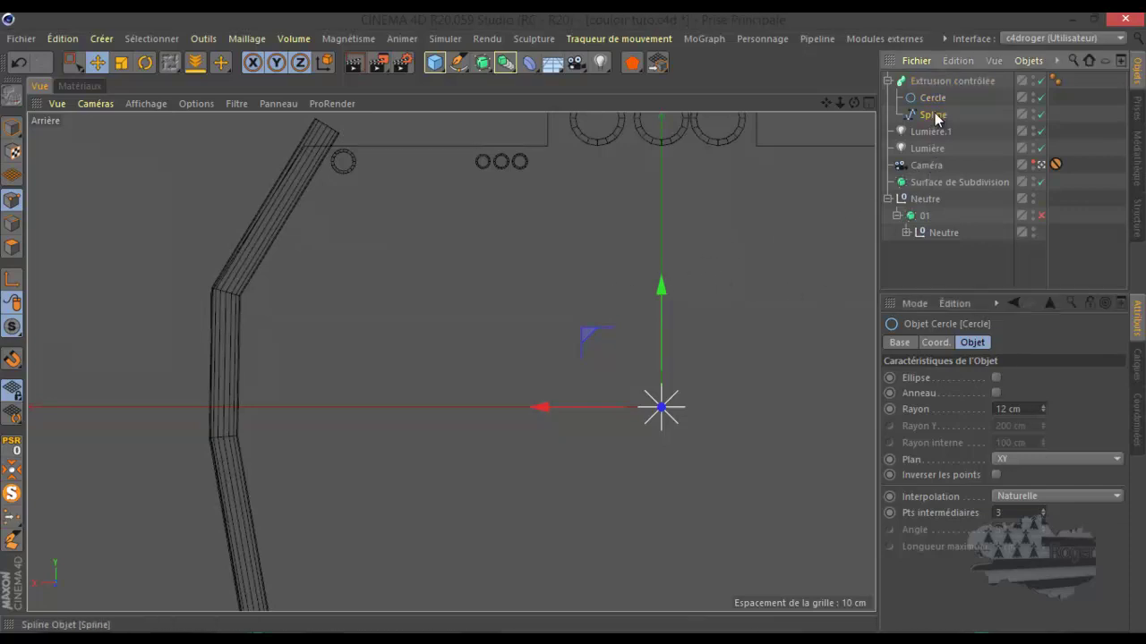
pyautogui.click(1042, 414)
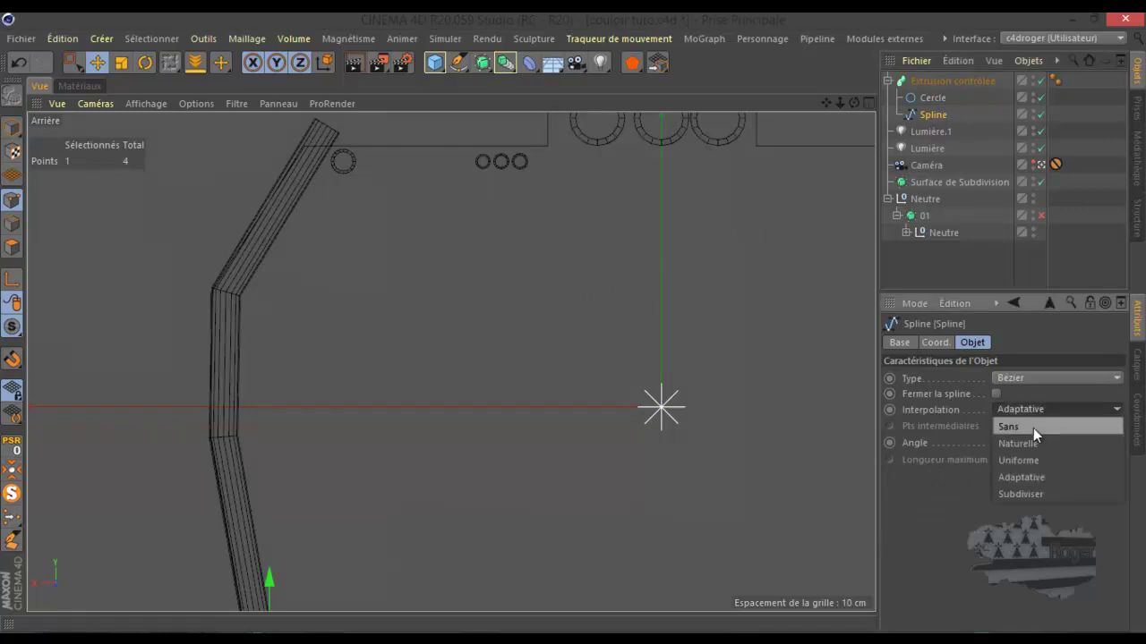
pyautogui.click(1033, 442)
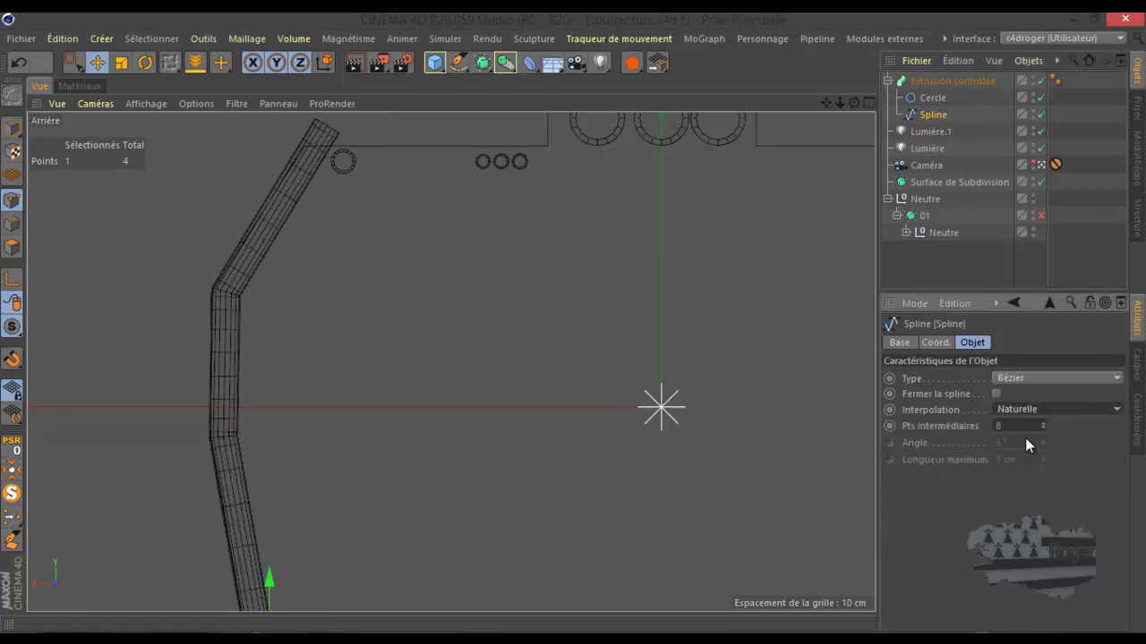
pyautogui.click(1027, 413)
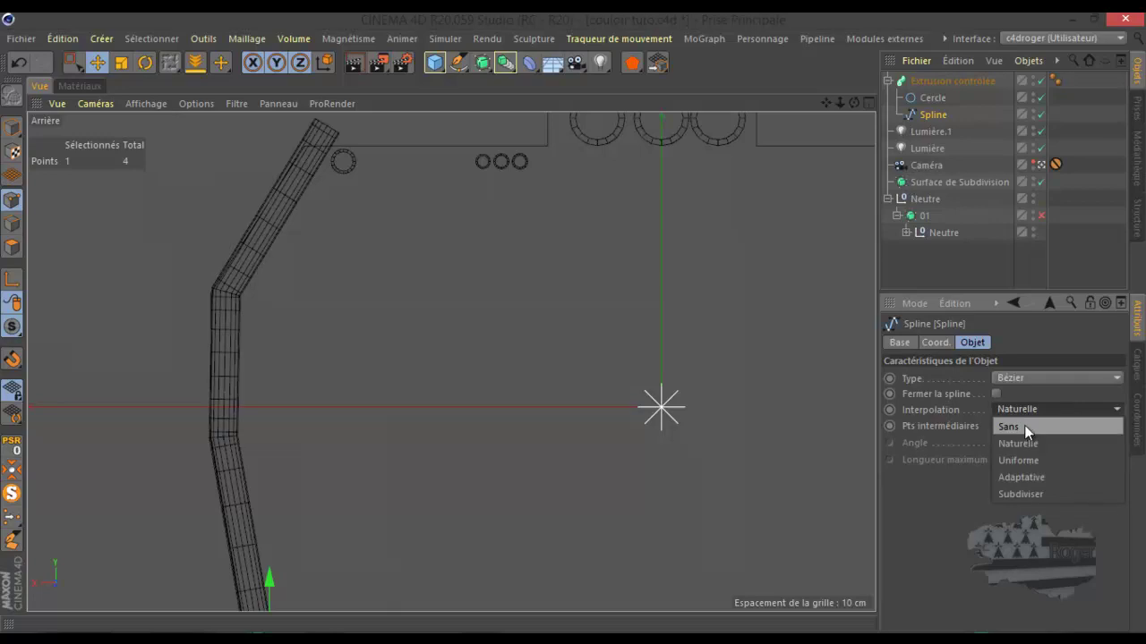
pyautogui.click(1032, 477)
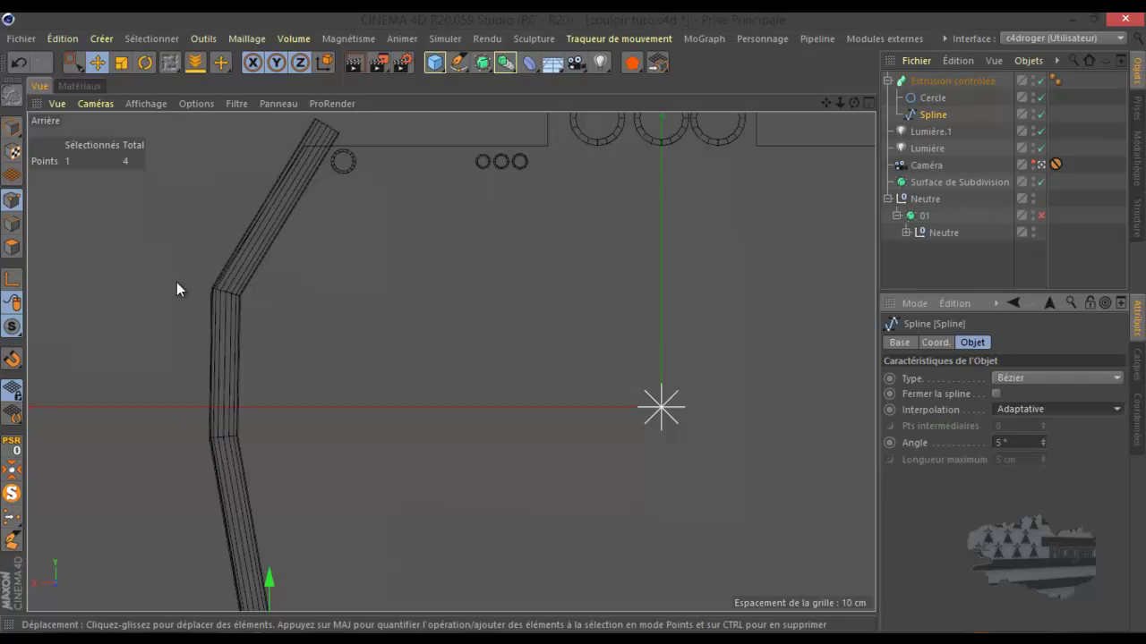
# - Select the Spline's bottom end point with the rectangle selection and shift it slightly toward the corridor's inside
pyautogui.scroll(-3, 177, 285)
pyautogui.scroll(3, 207, 374)
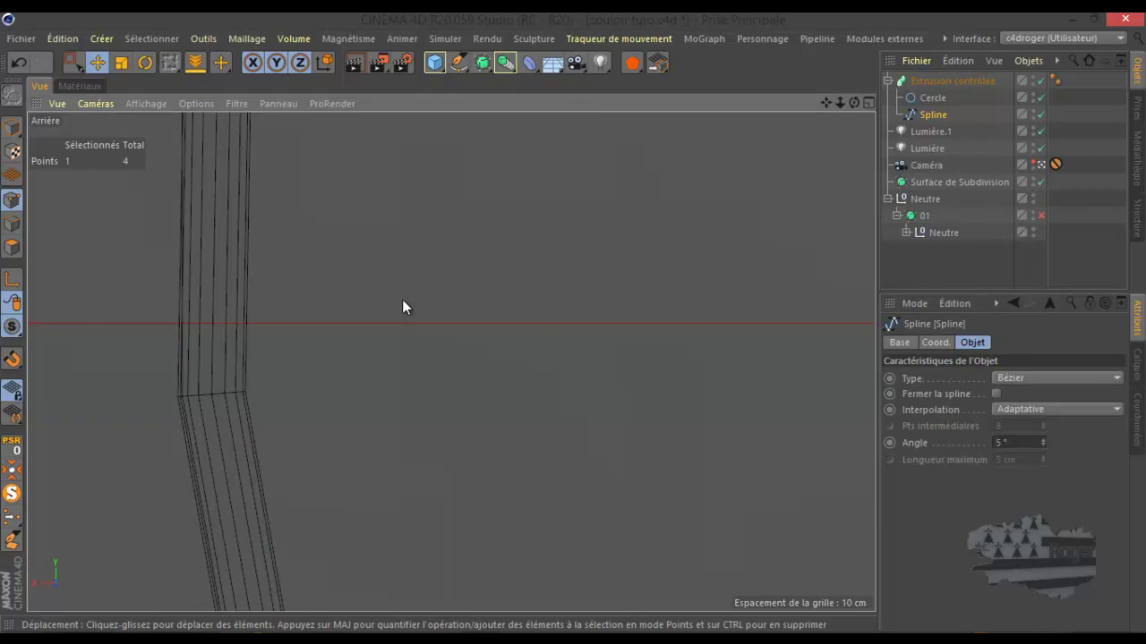
pyautogui.scroll(-2, 384, 340)
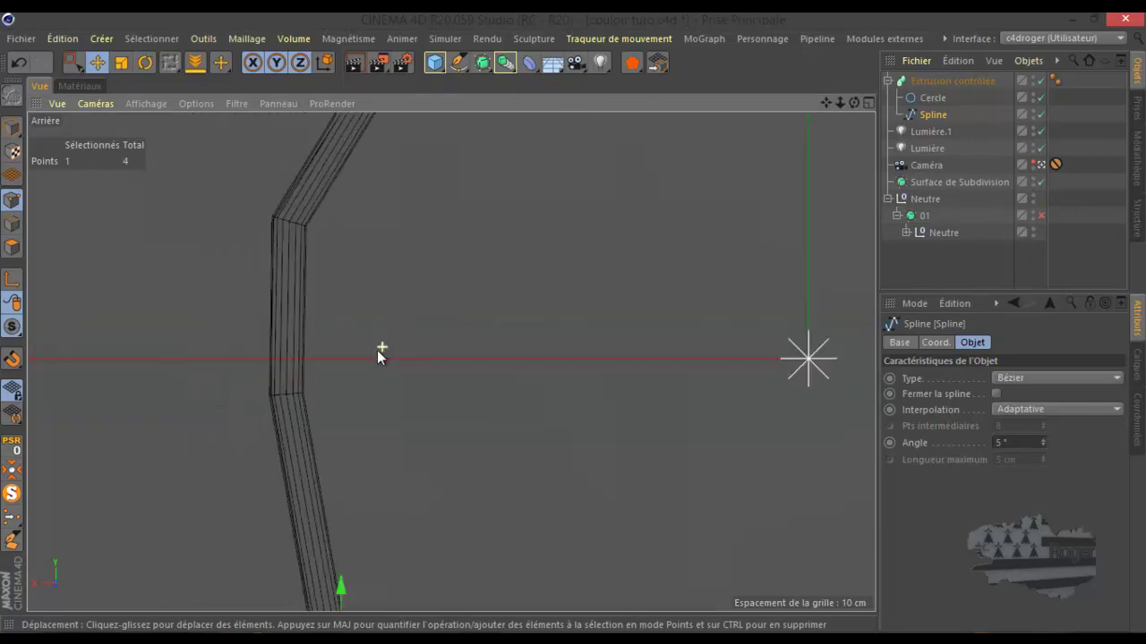
pyautogui.click(73, 61)
pyautogui.moveTo(176, 316); pyautogui.dragTo(308, 439)
pyautogui.scroll(-5, 266, 269)
pyautogui.click(259, 385)
pyautogui.scroll(5, 303, 436)
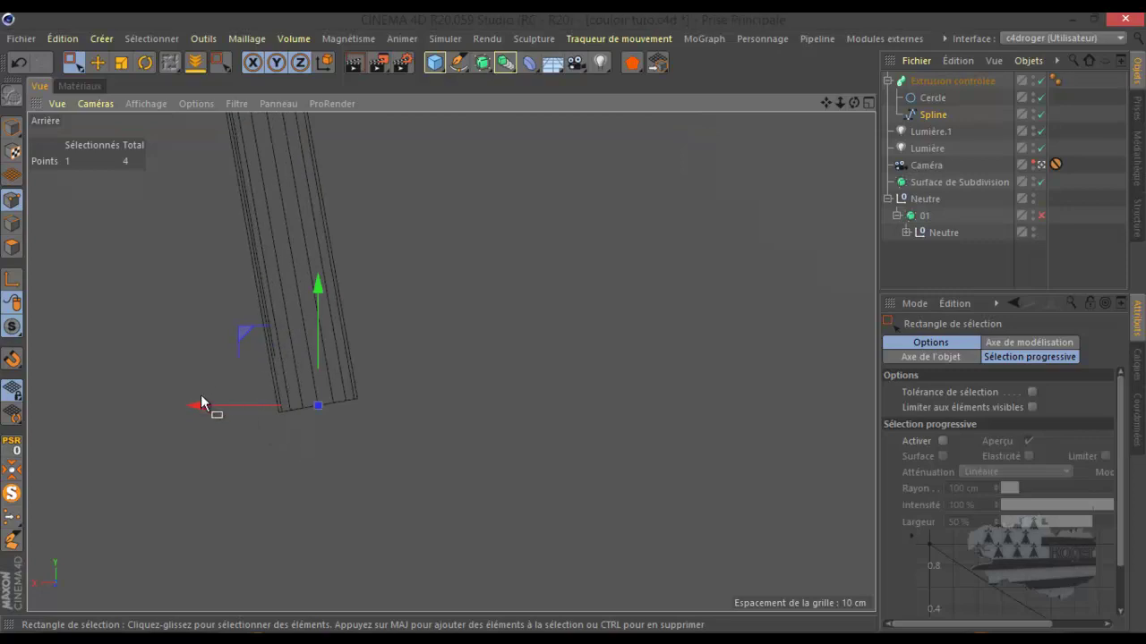
pyautogui.moveTo(197, 406); pyautogui.dragTo(210, 408)
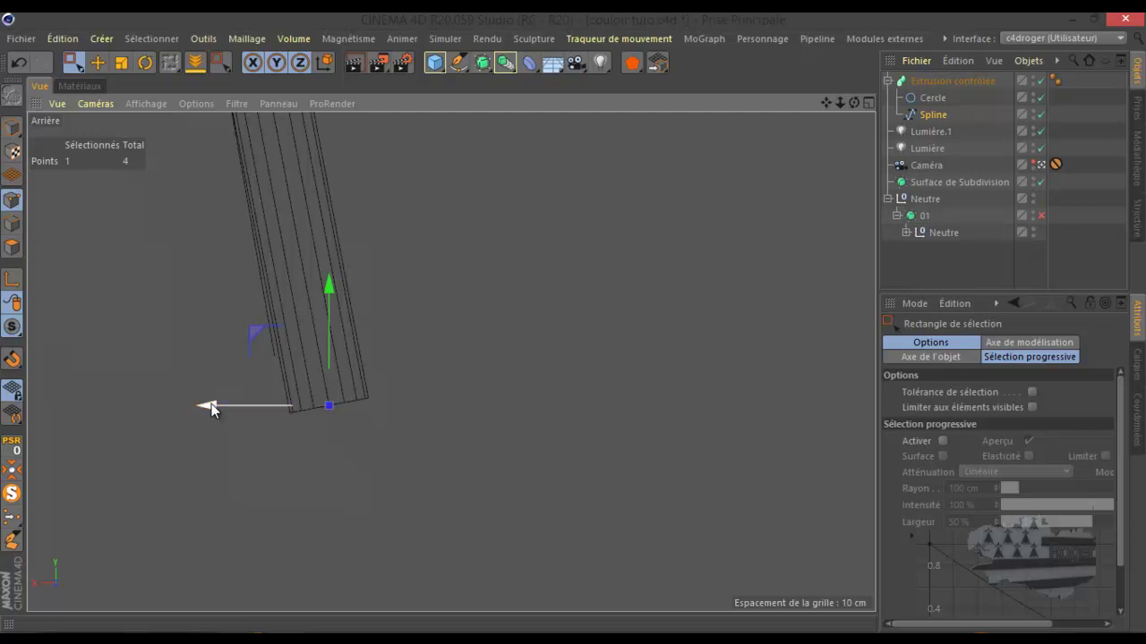
# - Select the Spline's upper bend point and adjust it slightly inward and downward so the tube follows the wall's corner
pyautogui.scroll(-3, 212, 406)
pyautogui.scroll(1, 199, 251)
pyautogui.scroll(2, 195, 255)
pyautogui.moveTo(315, 301); pyautogui.dragTo(282, 448)
pyautogui.scroll(-3, 165, 399)
pyautogui.scroll(4, 170, 264)
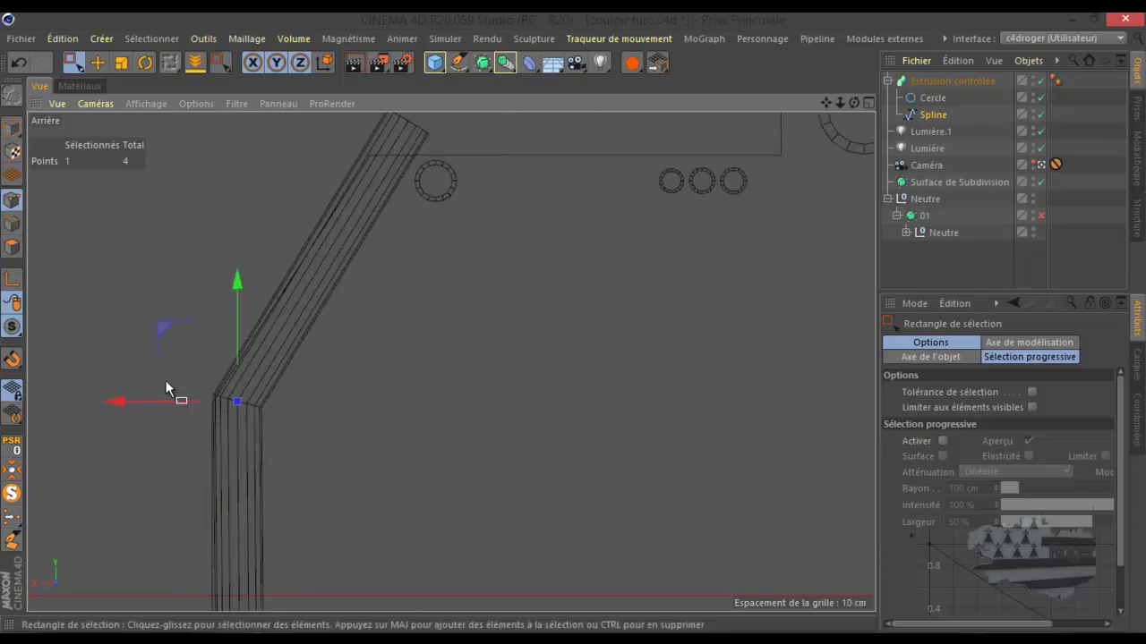
pyautogui.moveTo(148, 401); pyautogui.dragTo(152, 403)
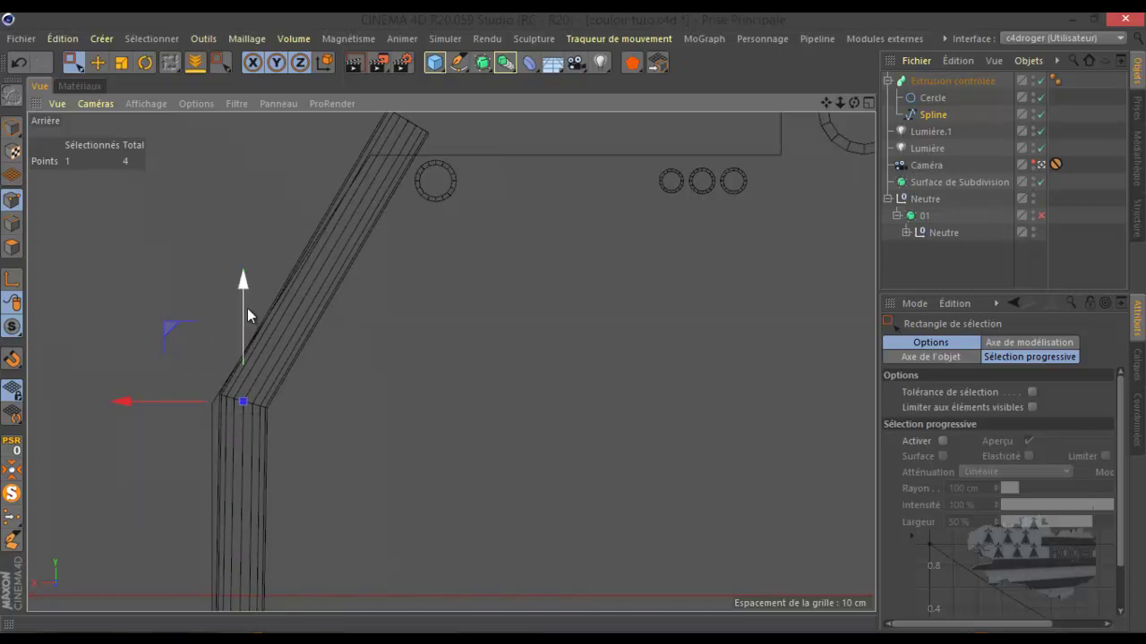
pyautogui.moveTo(245, 310); pyautogui.dragTo(244, 318)
pyautogui.moveTo(168, 409); pyautogui.dragTo(166, 410)
# - Select the Spline's lower bend point and nudge it horizontally inward to align the tube with the wall
pyautogui.scroll(-4, 205, 299)
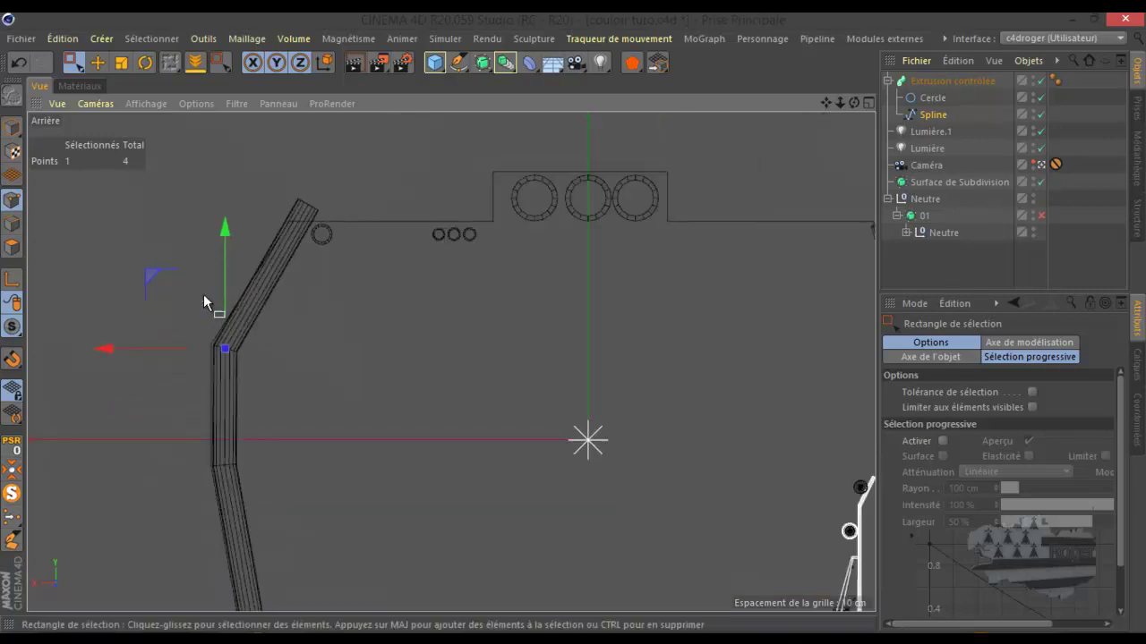
pyautogui.scroll(5, 206, 465)
pyautogui.scroll(3, 230, 468)
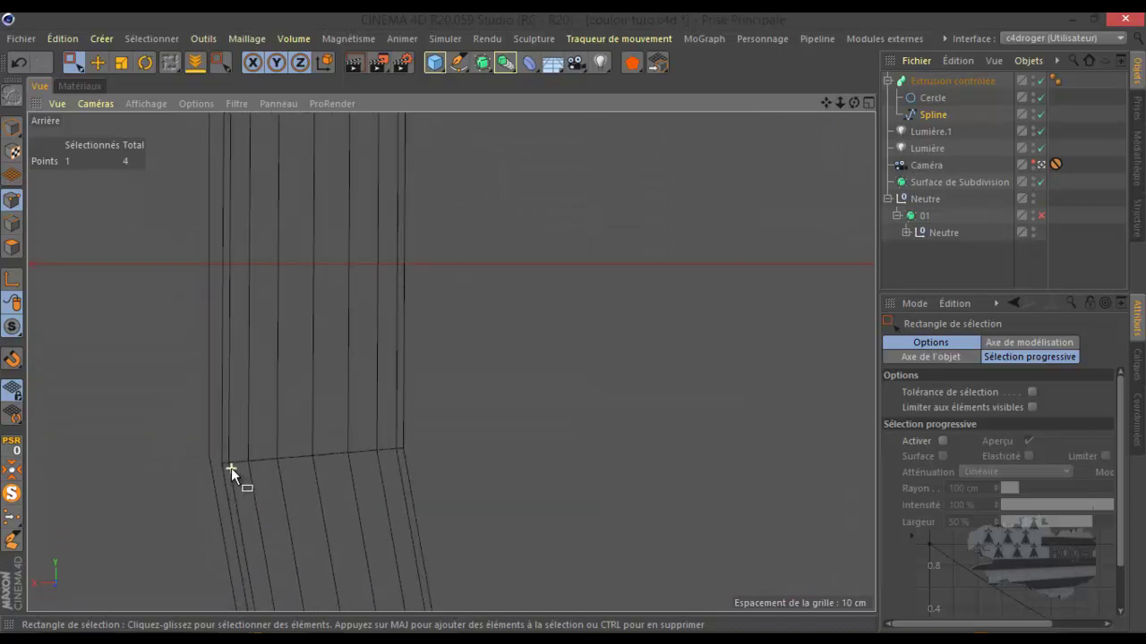
pyautogui.moveTo(326, 408); pyautogui.dragTo(325, 403)
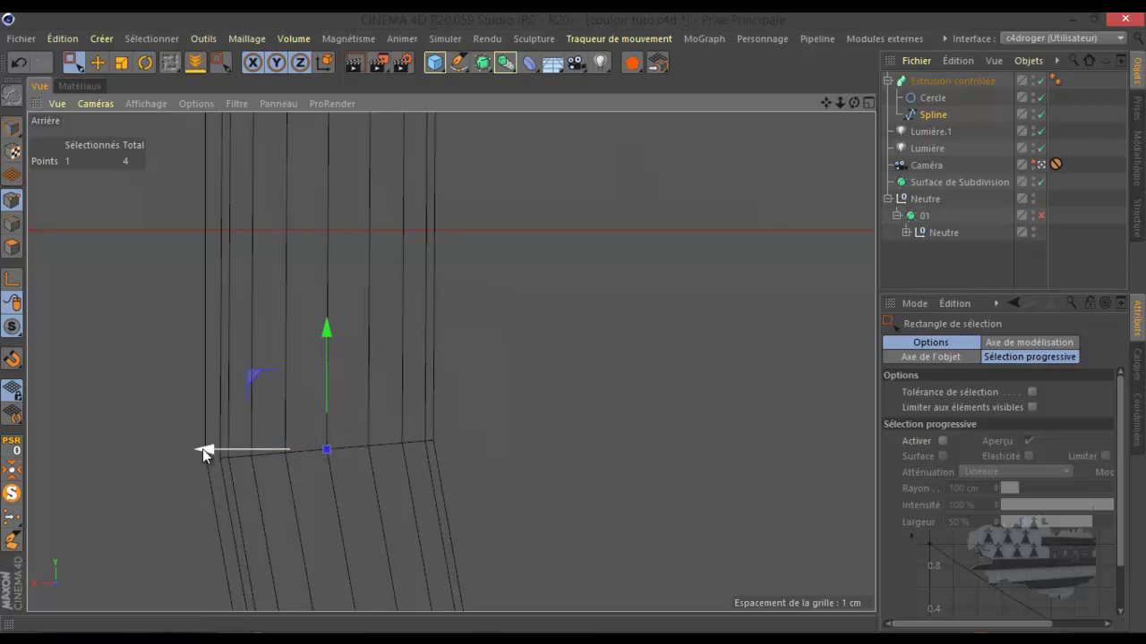
pyautogui.moveTo(202, 448); pyautogui.dragTo(206, 450)
pyautogui.scroll(-3, 205, 450)
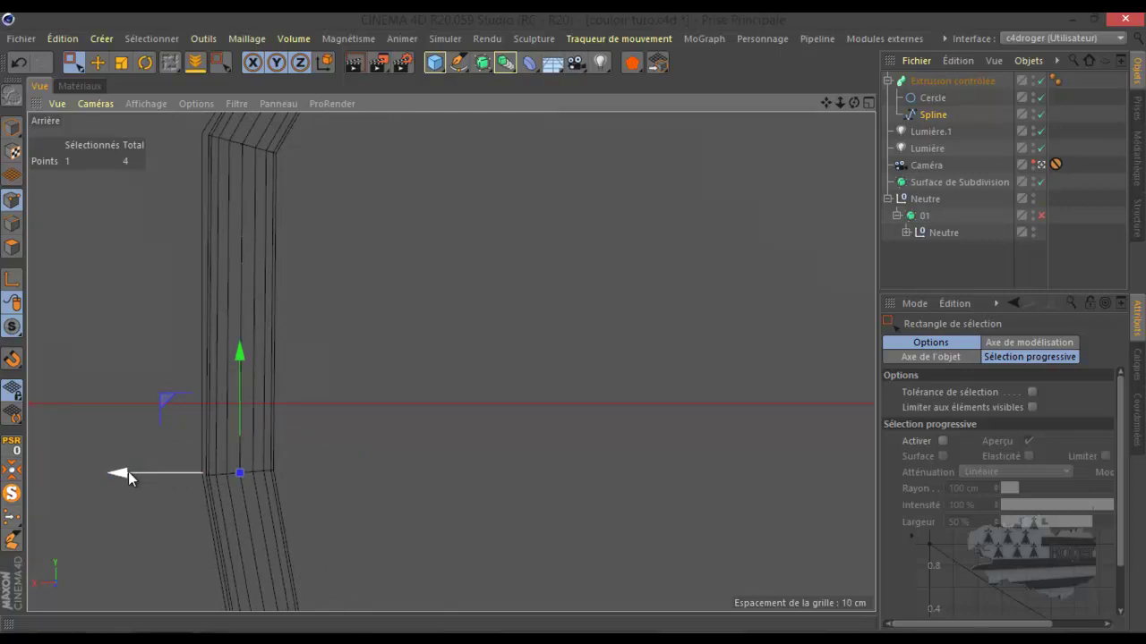
pyautogui.moveTo(128, 472); pyautogui.dragTo(132, 473)
# - Nudge the Spline's bottom end point slightly further inward and select its top end point near the ceiling
pyautogui.scroll(-3, 174, 377)
pyautogui.scroll(-3, 174, 376)
pyautogui.scroll(5, 231, 548)
pyautogui.click(234, 534)
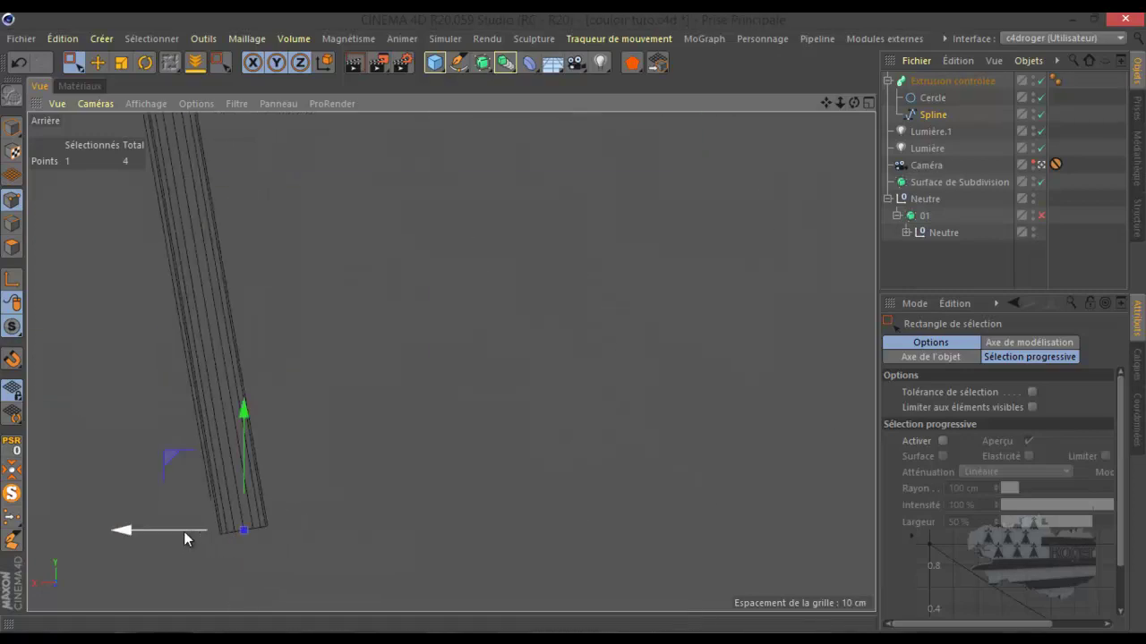
pyautogui.moveTo(184, 532); pyautogui.dragTo(187, 532)
pyautogui.scroll(-4, 176, 528)
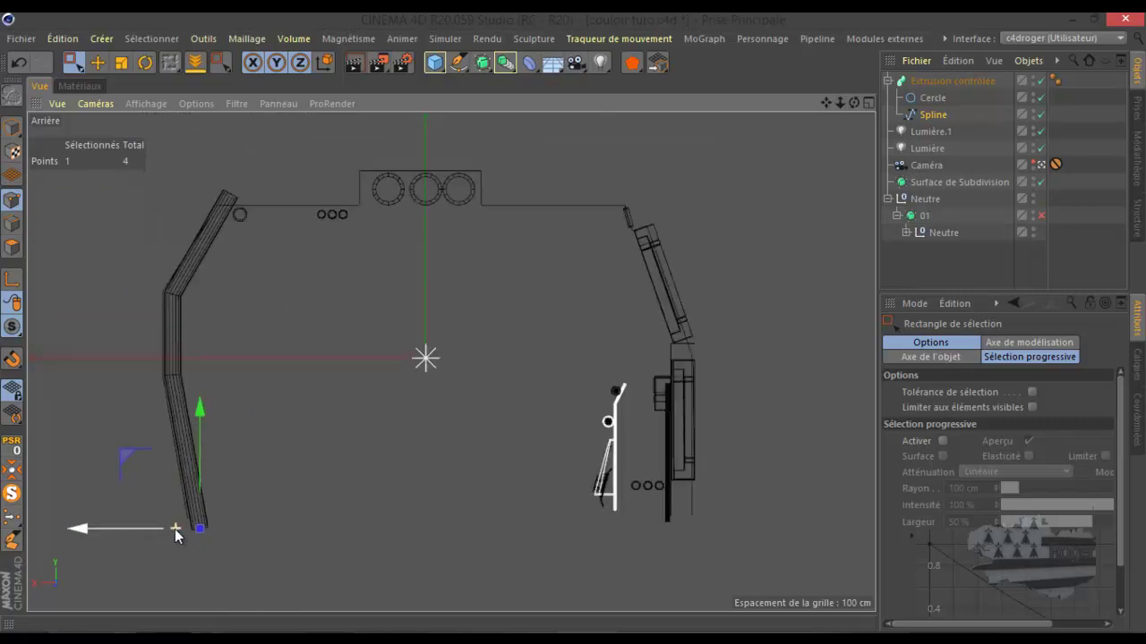
pyautogui.scroll(3, 198, 315)
pyautogui.scroll(2, 198, 315)
pyautogui.moveTo(309, 184); pyautogui.dragTo(217, 236)
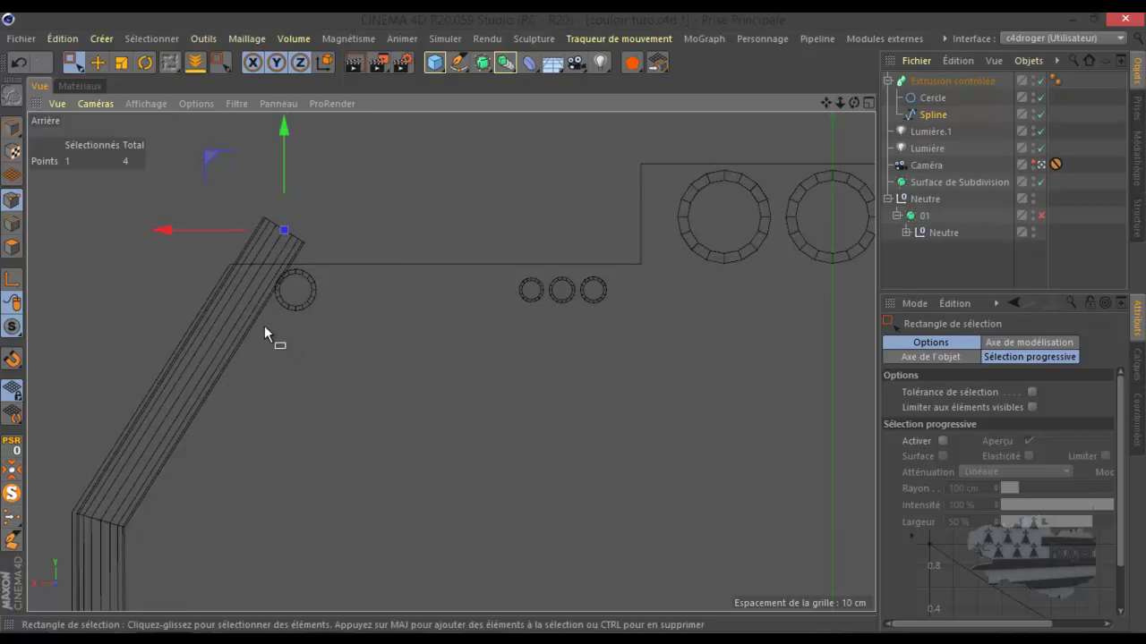
# - Reduce the Cercle profile's radius to 9 cm
pyautogui.middleClick(240, 305)
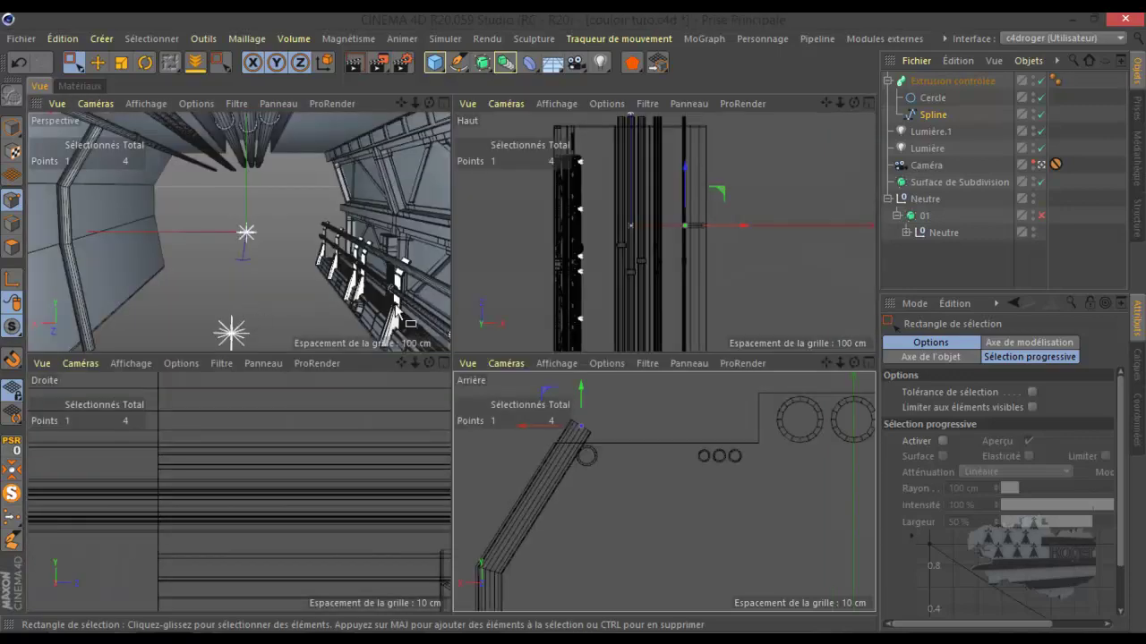
pyautogui.click(931, 97)
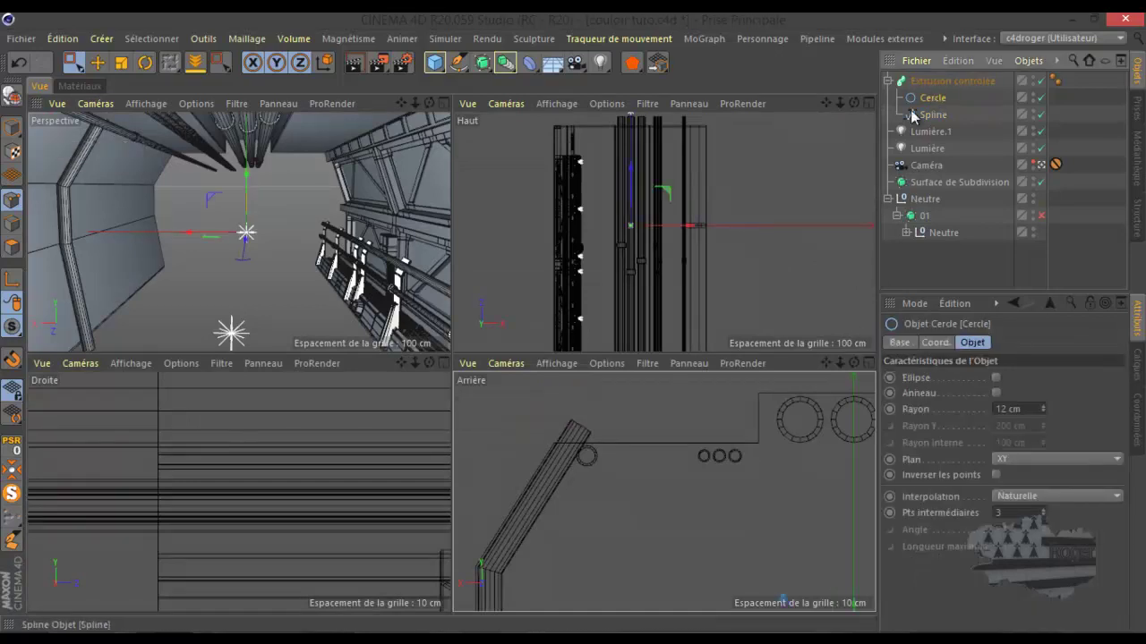
pyautogui.click(1043, 410)
pyautogui.click(1043, 411)
pyautogui.click(1044, 411)
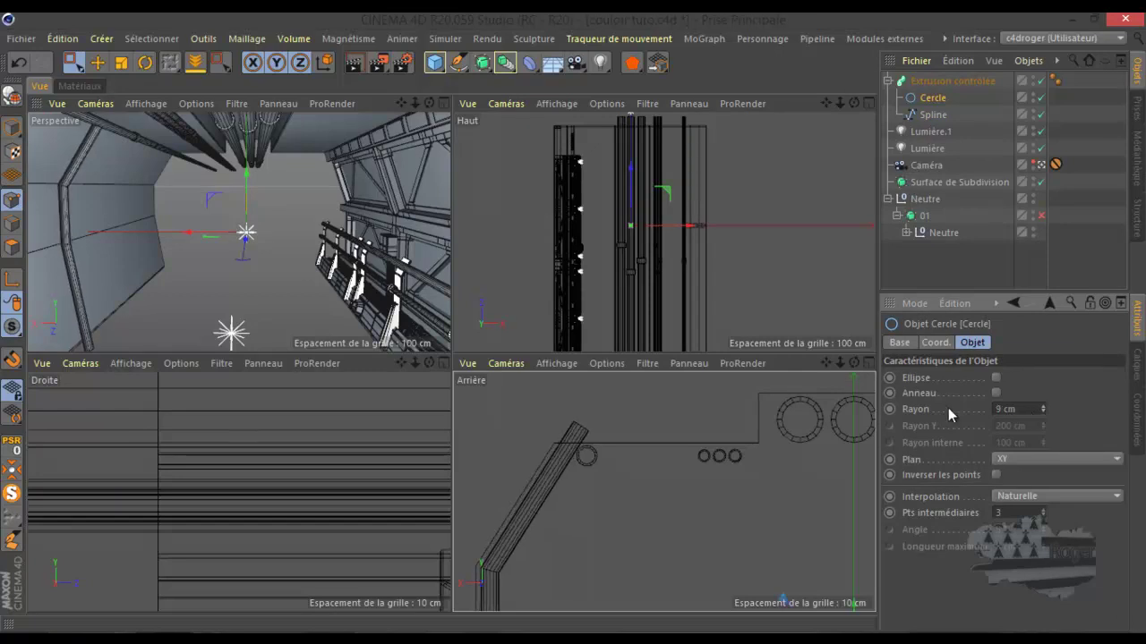
# - In model mode, move only the axis of Extrusion contrôlée horizontally from the scene origin onto the wall tube
pyautogui.middleClick(544, 377)
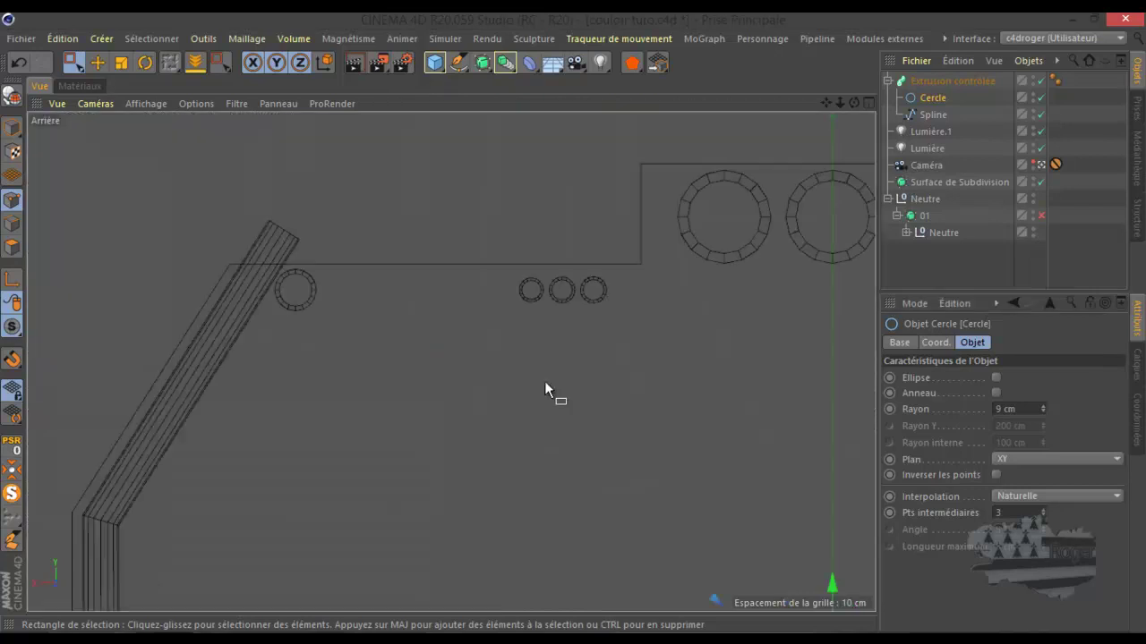
pyautogui.click(97, 62)
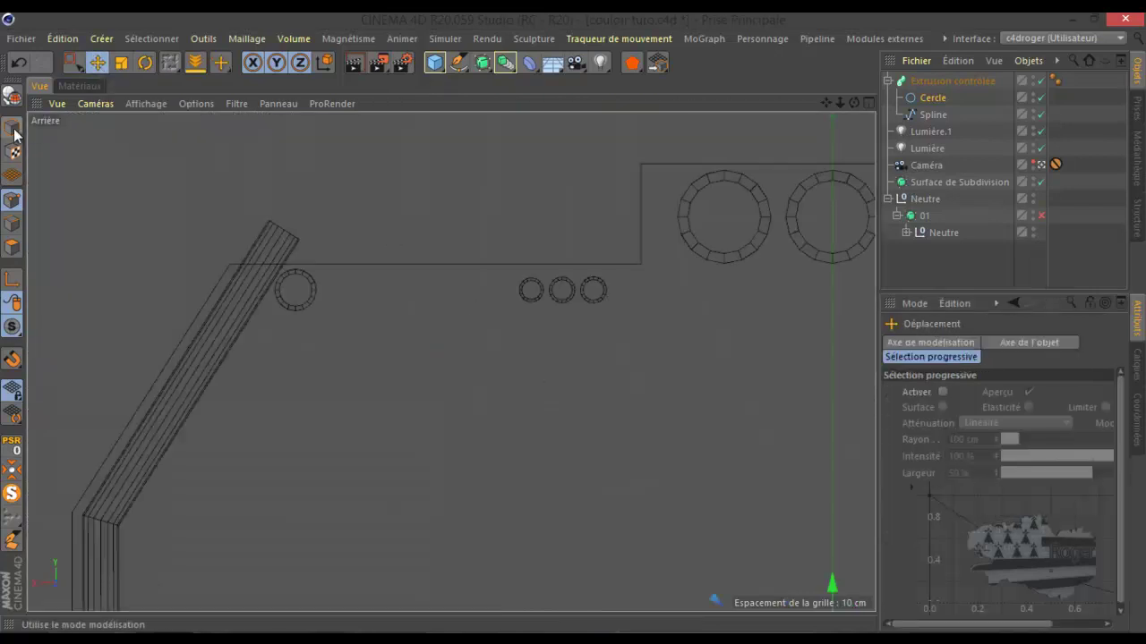
pyautogui.moveTo(13, 128); pyautogui.dragTo(85, 143)
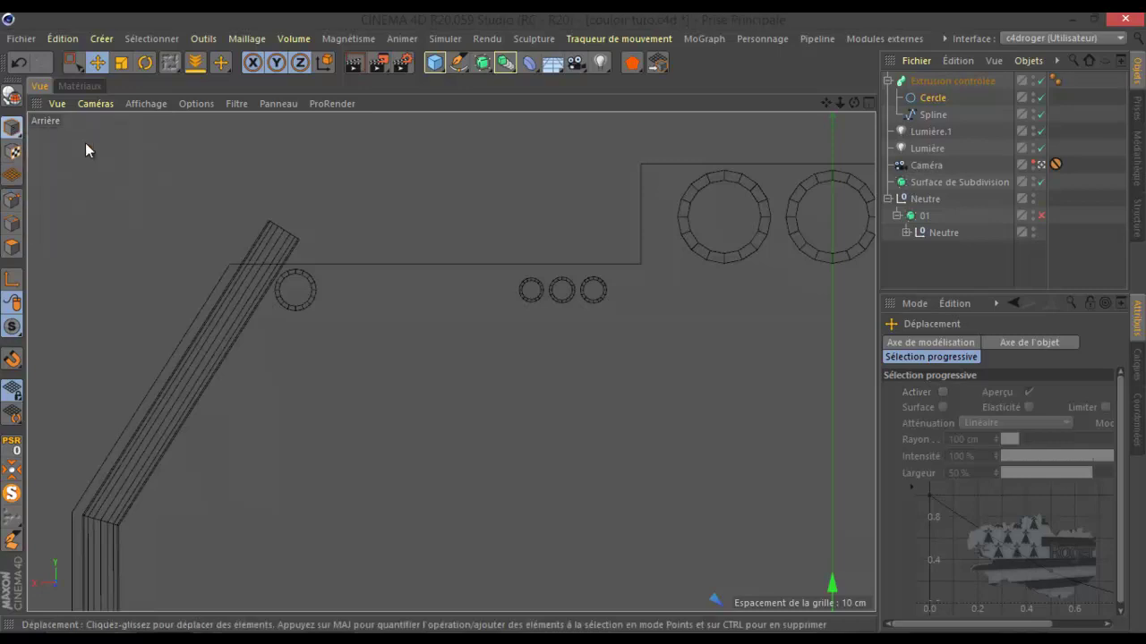
pyautogui.moveTo(16, 131); pyautogui.dragTo(98, 155)
pyautogui.scroll(-3, 598, 322)
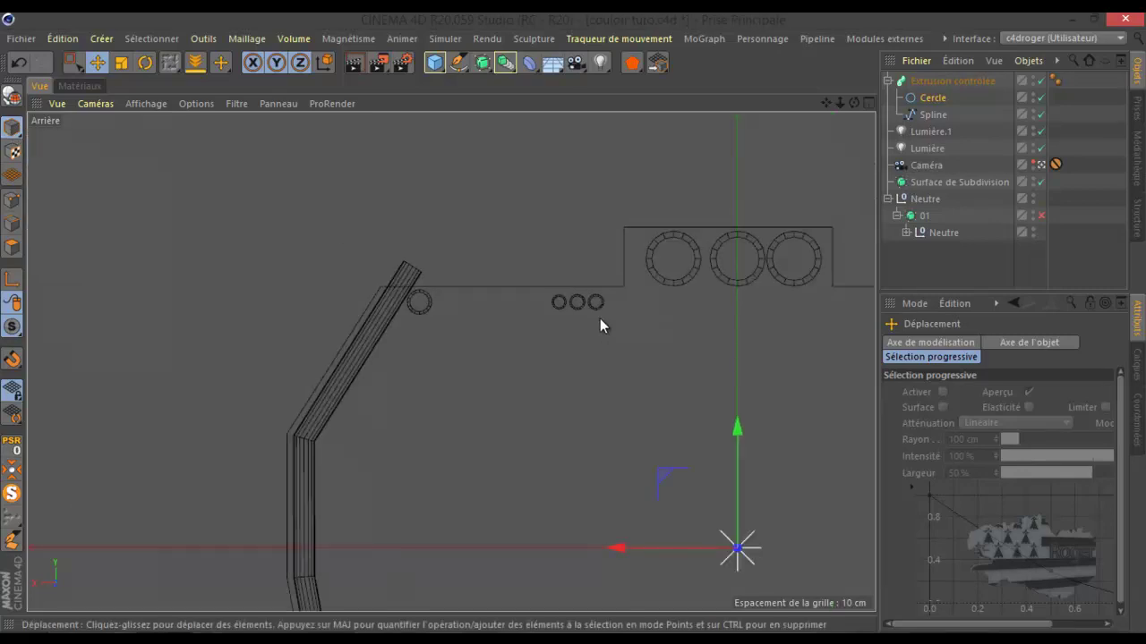
pyautogui.scroll(-2, 601, 320)
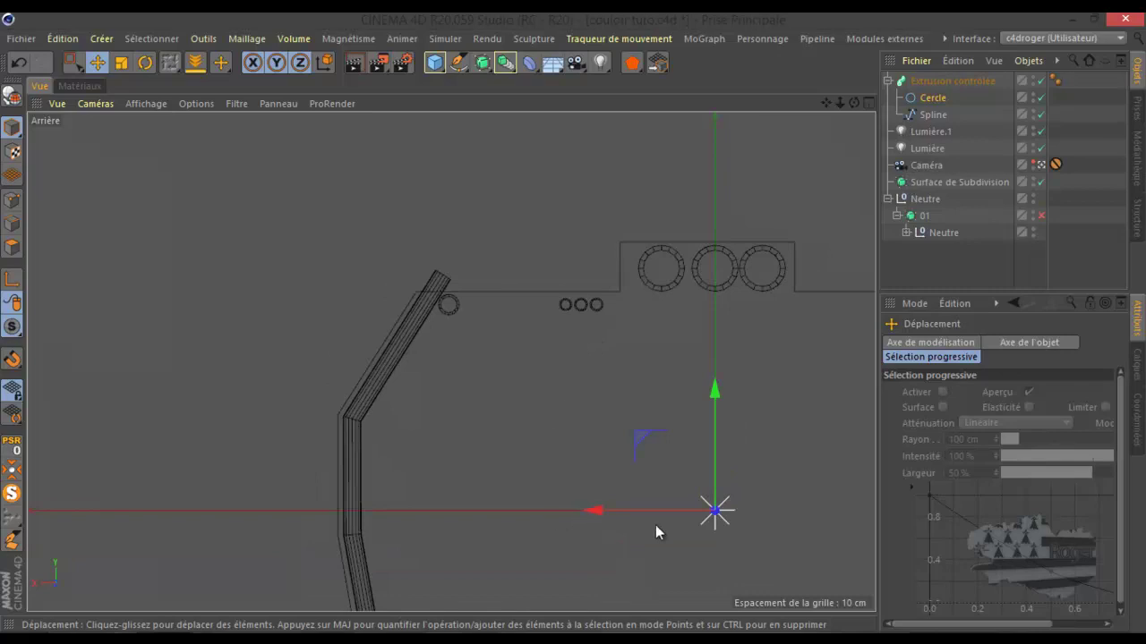
pyautogui.scroll(3, 656, 524)
pyautogui.scroll(-2, 656, 519)
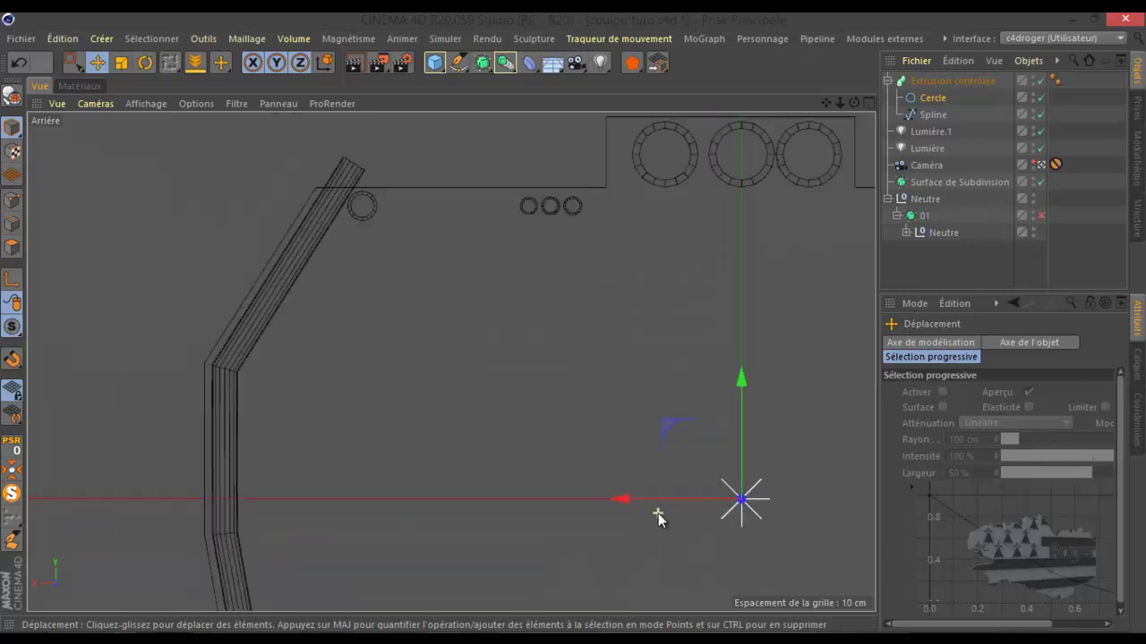
pyautogui.click(939, 79)
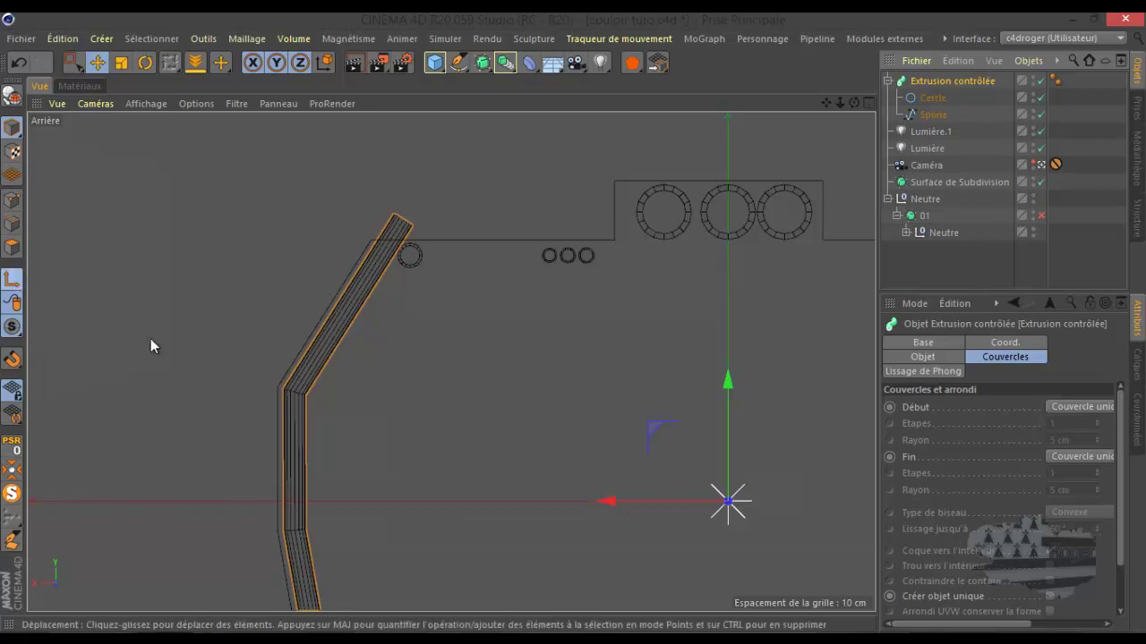
pyautogui.moveTo(608, 501); pyautogui.dragTo(177, 533)
pyautogui.click(20, 281)
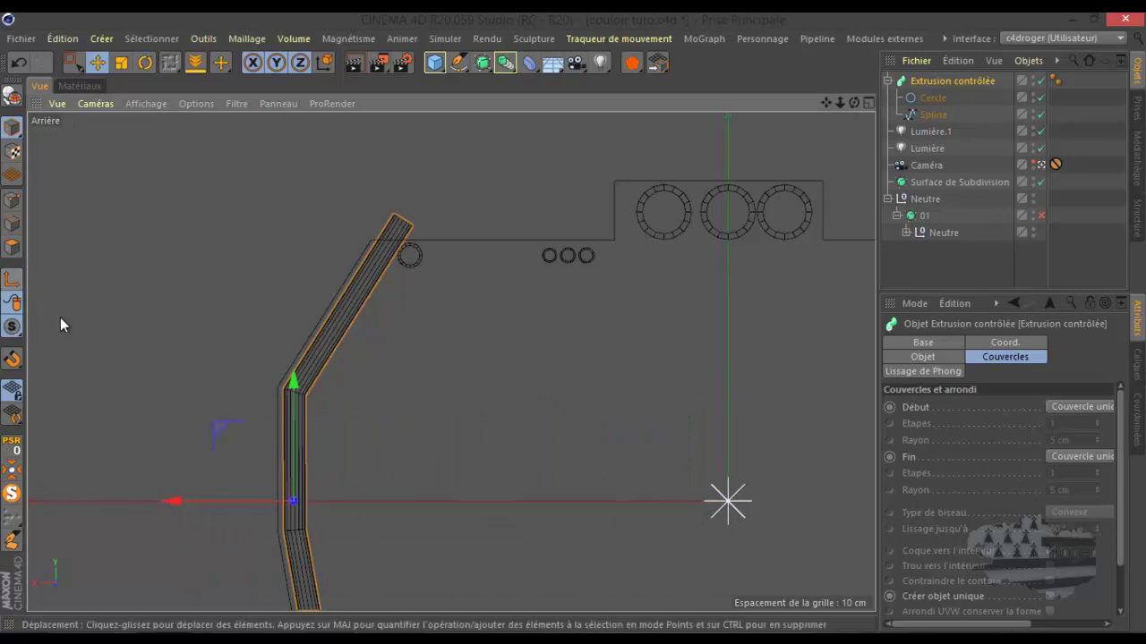
# - Move the Extrusion contrôlée tube slightly closer to the left wall and show the corridor in the full perspective view
pyautogui.scroll(5, 166, 531)
pyautogui.scroll(1, 517, 526)
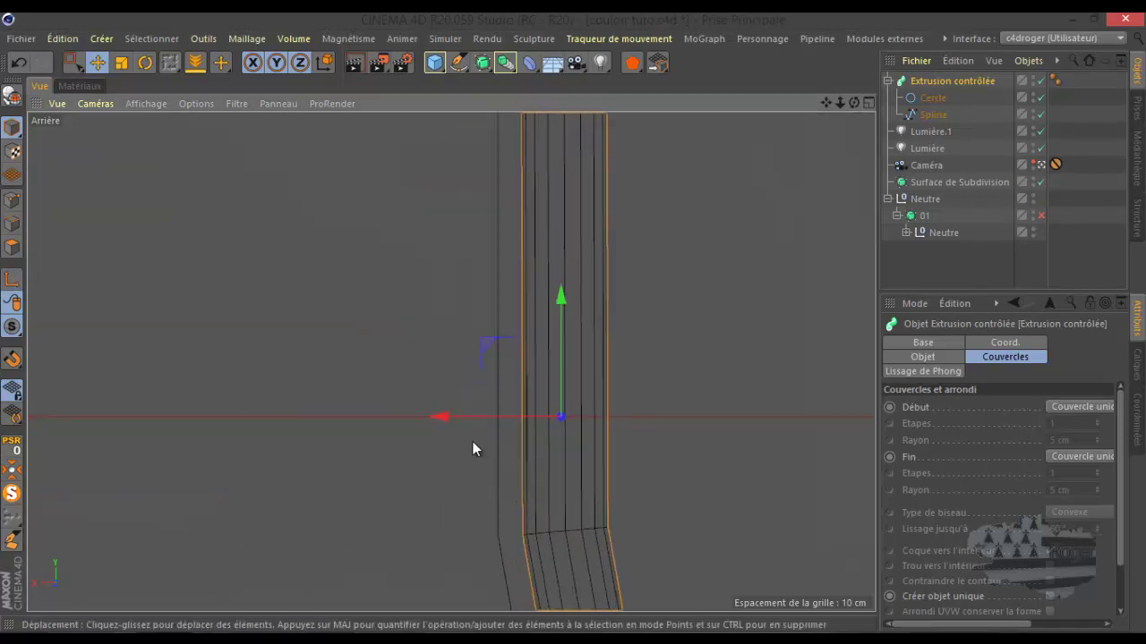
pyautogui.moveTo(439, 419); pyautogui.dragTo(429, 416)
pyautogui.middleClick(326, 415)
pyautogui.middleClick(242, 303)
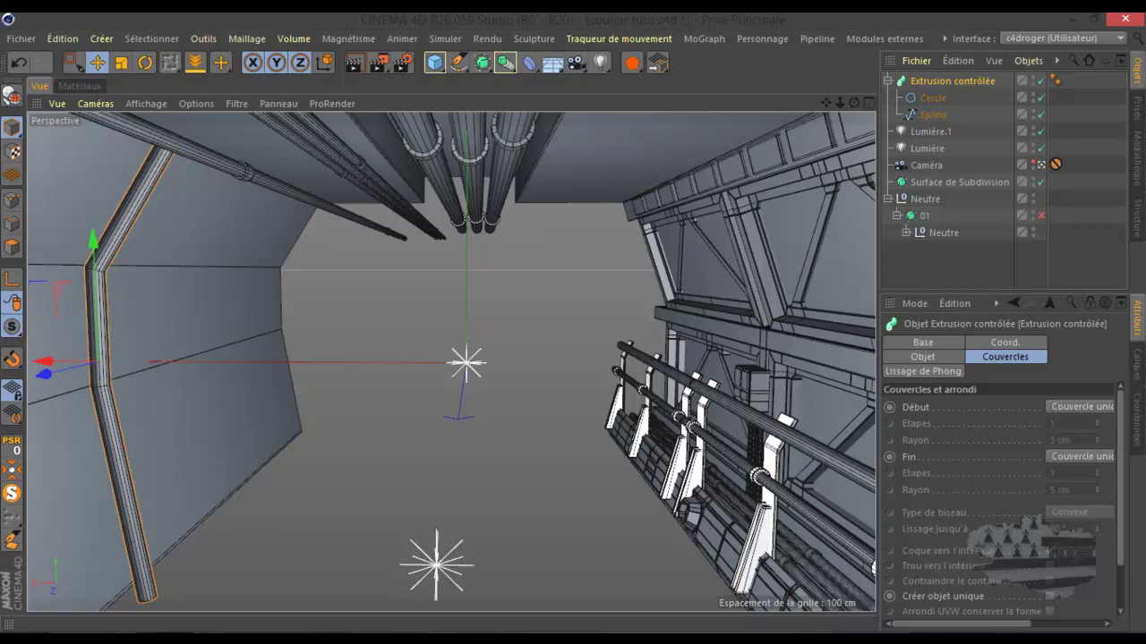
# - Check the wall tubes in the reference render and examine the swept tube's position along the corridor from above
pyautogui.hotkey('alt', 'Tab')
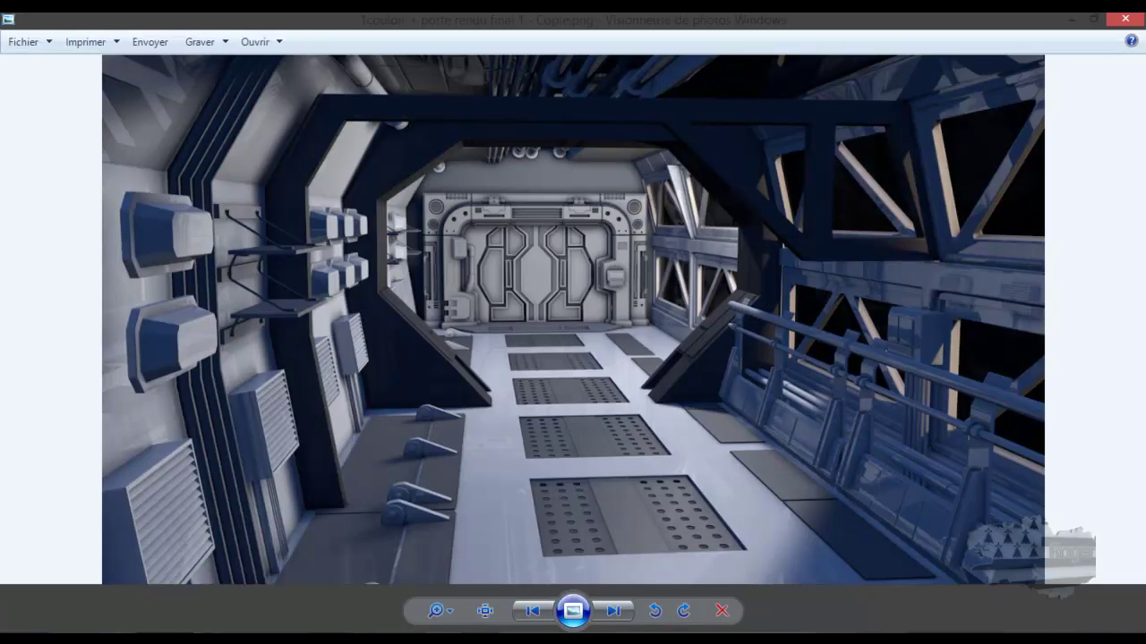
pyautogui.hotkey('alt', 'Tab')
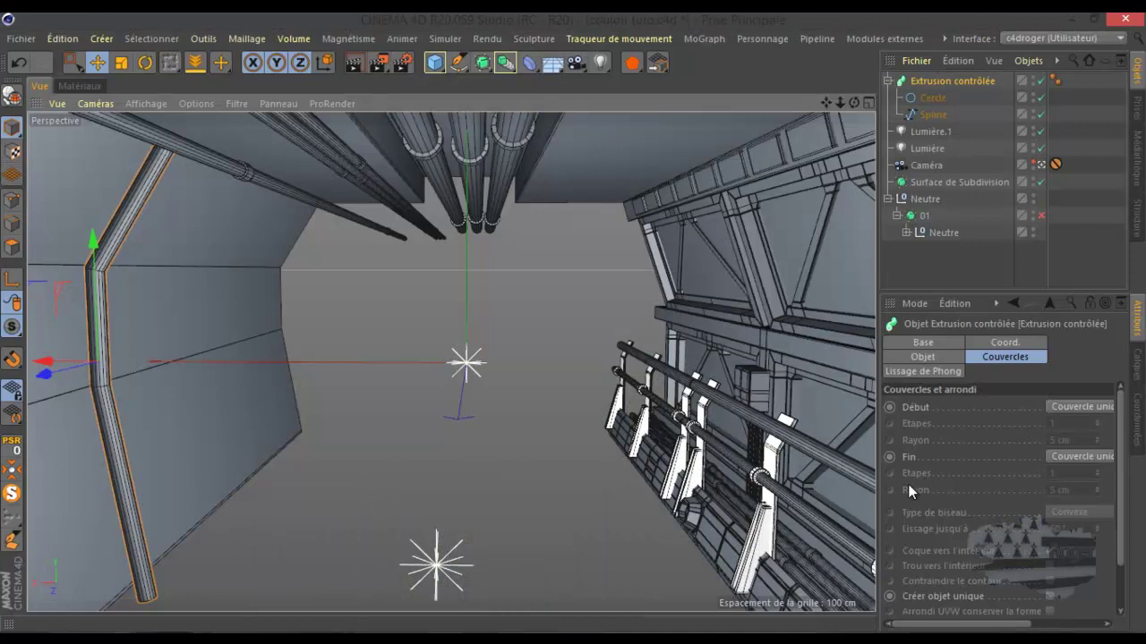
pyautogui.middleClick(541, 476)
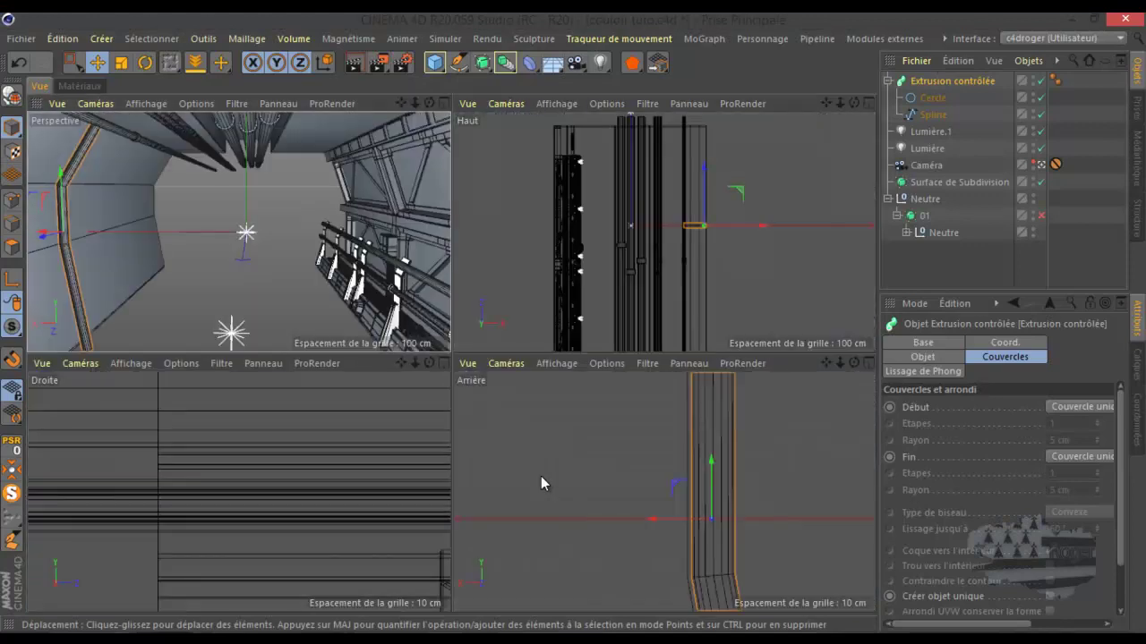
pyautogui.middleClick(646, 288)
pyautogui.scroll(-2, 646, 289)
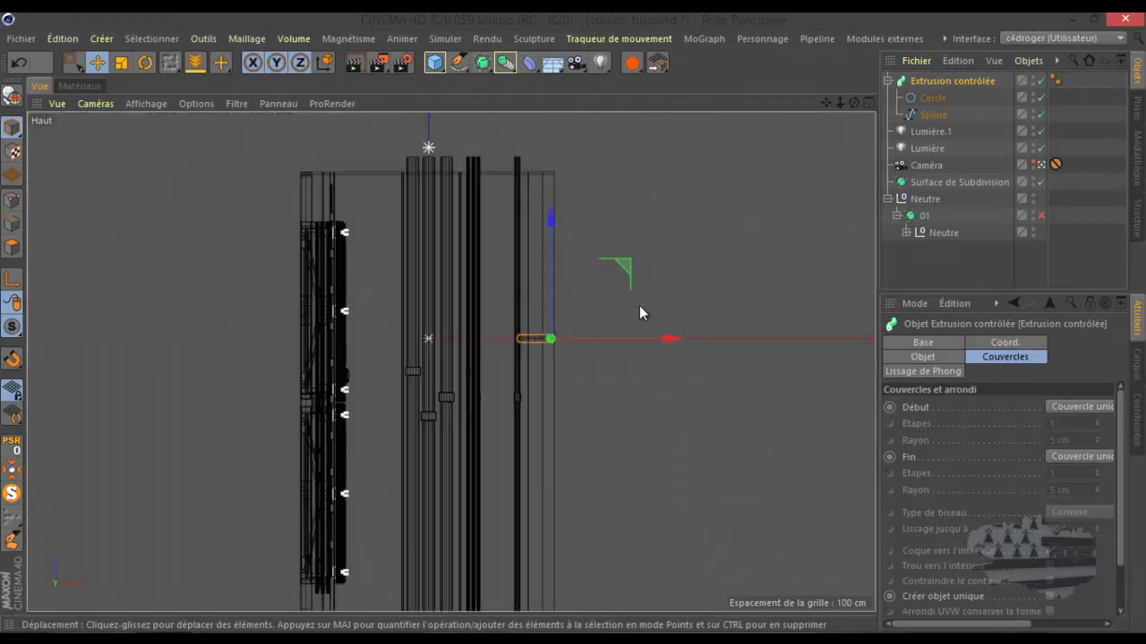
pyautogui.scroll(3, 570, 360)
pyautogui.scroll(-3, 570, 360)
pyautogui.scroll(3, 570, 358)
pyautogui.middleClick(285, 401)
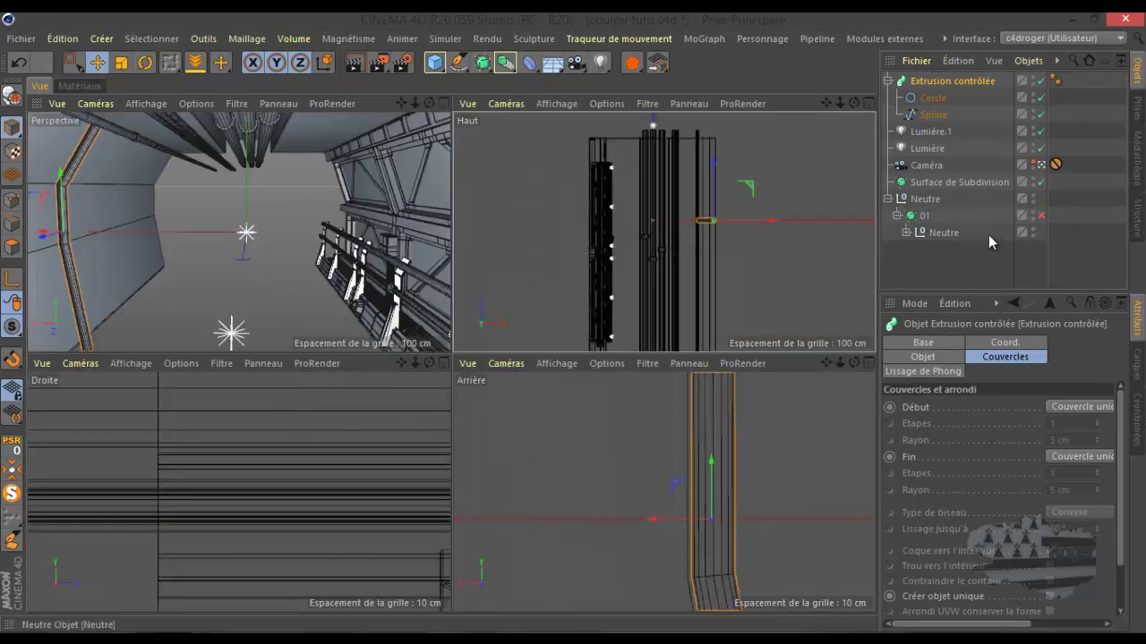
# - Expand the nested Neutre group inside 01 and make the poutre beams visible in the views
pyautogui.click(906, 233)
pyautogui.scroll(-3, 1038, 274)
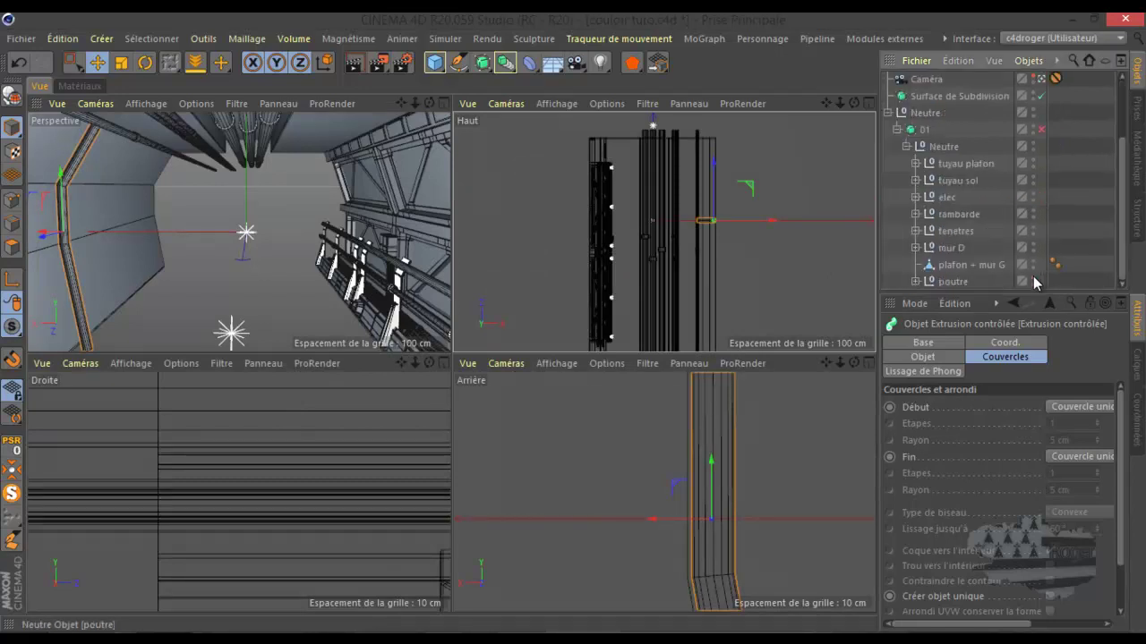
pyautogui.click(1033, 278)
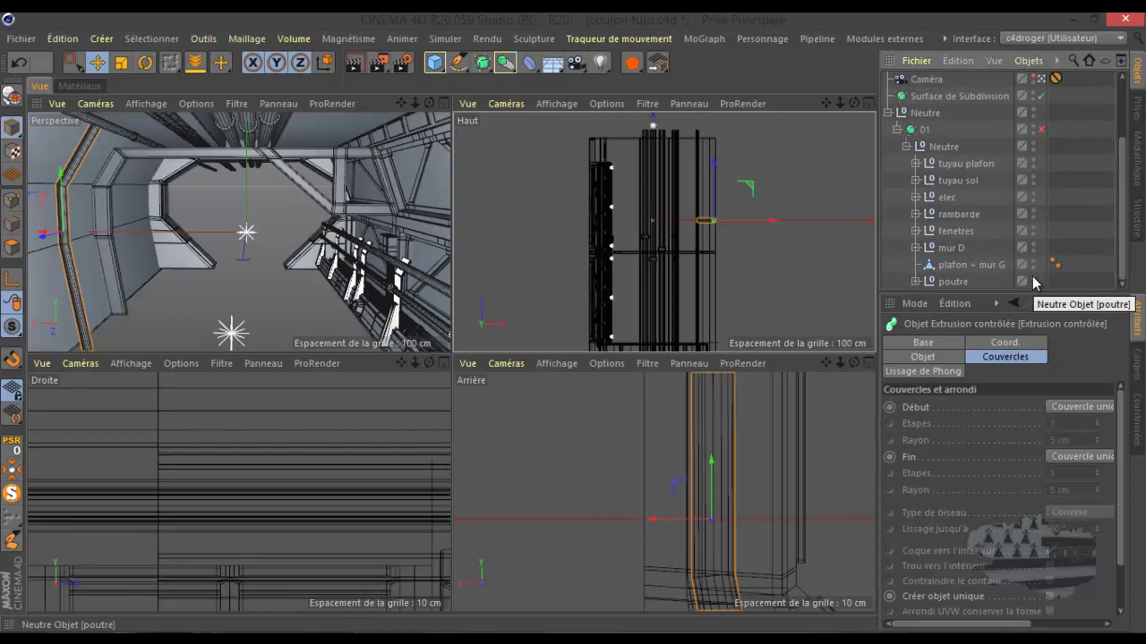
# - Compare the wall tube's thickness and placement beside the beams with the reference render, in top and perspective views
pyautogui.middleClick(737, 237)
pyautogui.middleClick(573, 302)
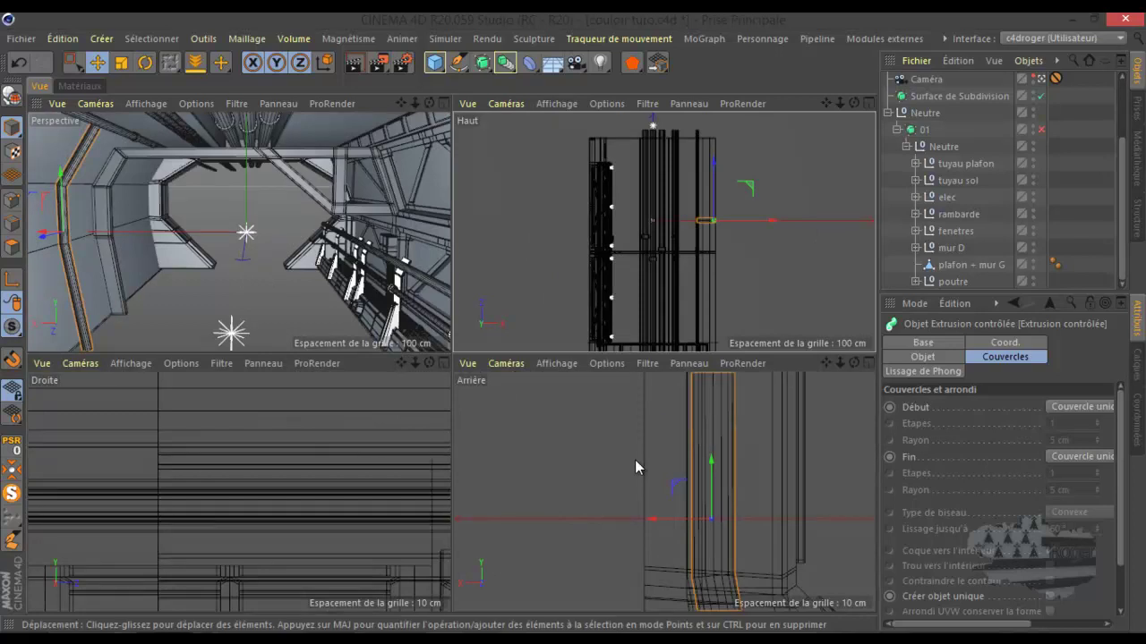
pyautogui.moveTo(713, 160); pyautogui.dragTo(707, 177)
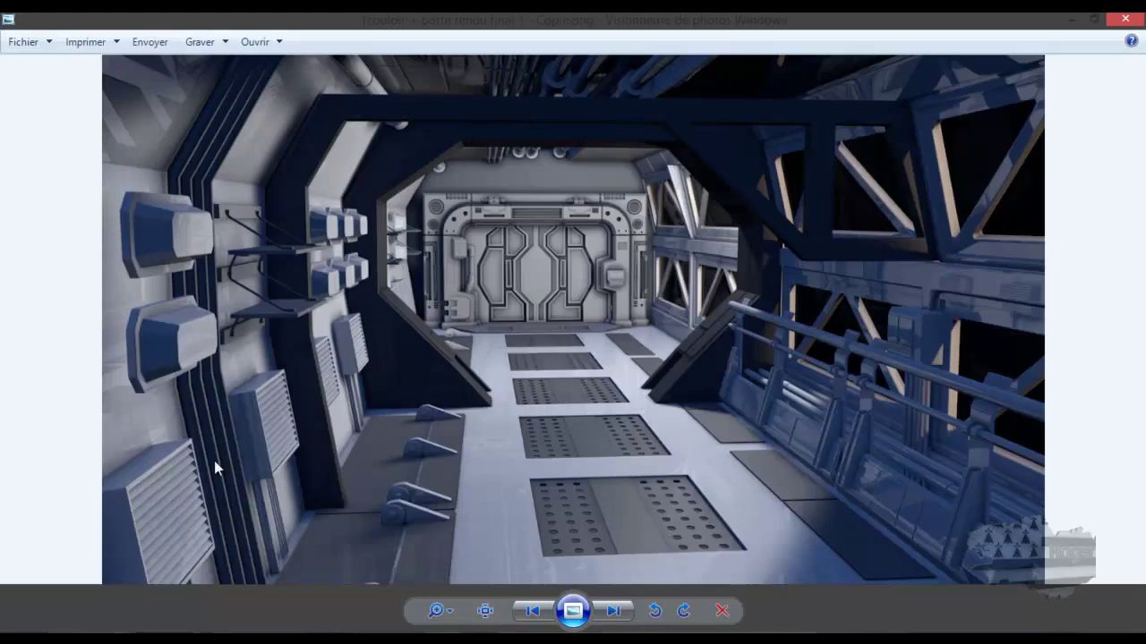
pyautogui.click(1074, 20)
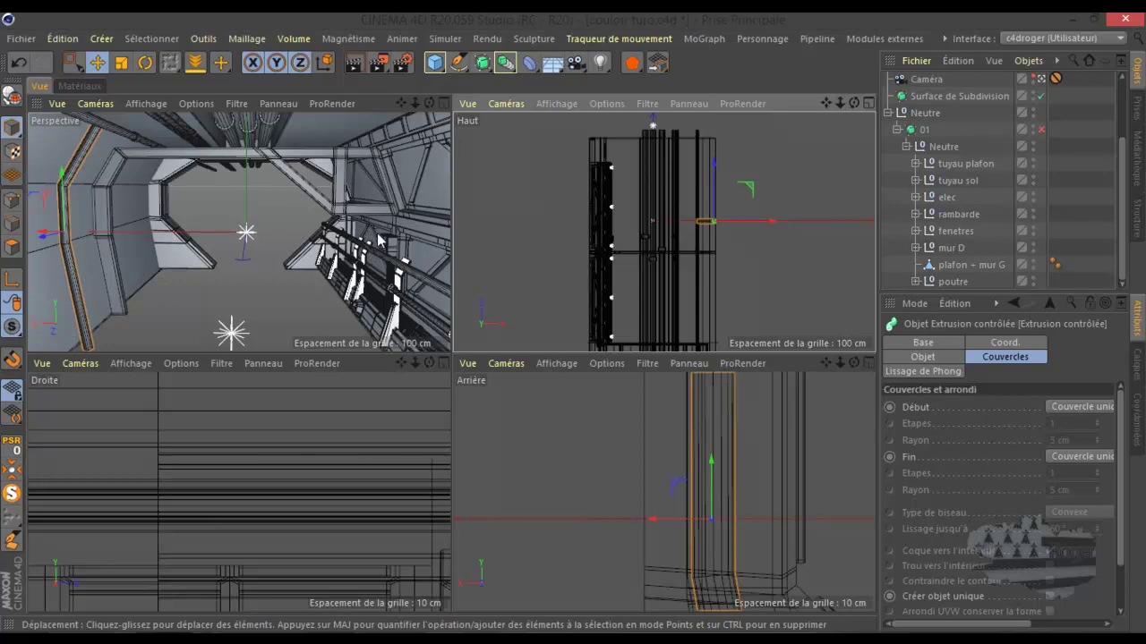
pyautogui.middleClick(618, 285)
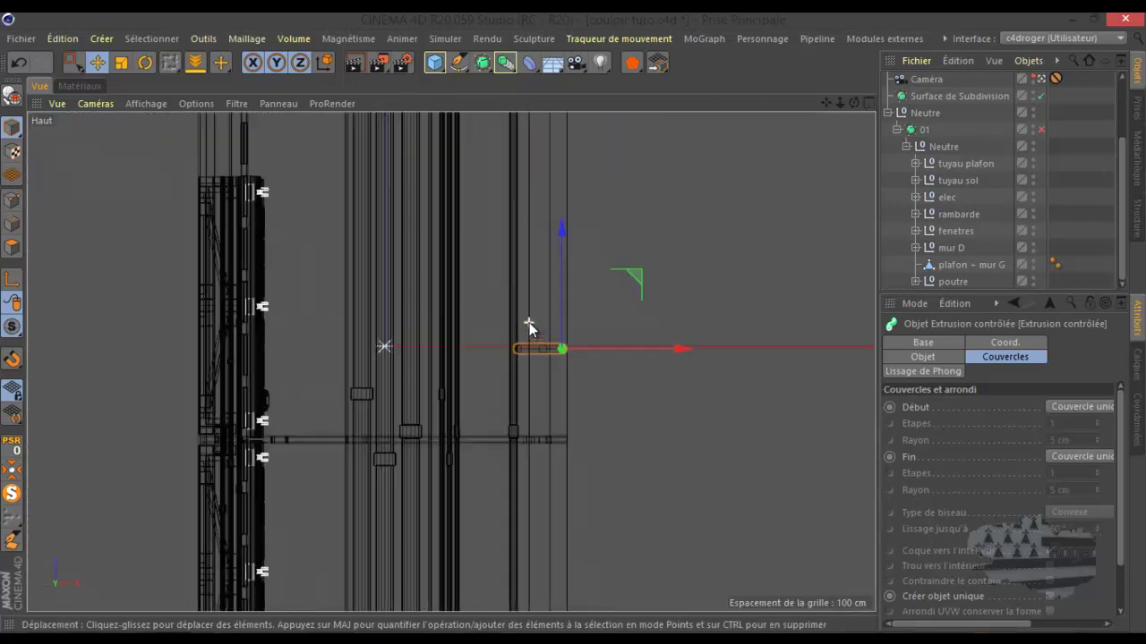
pyautogui.scroll(3, 529, 323)
pyautogui.scroll(-5, 529, 322)
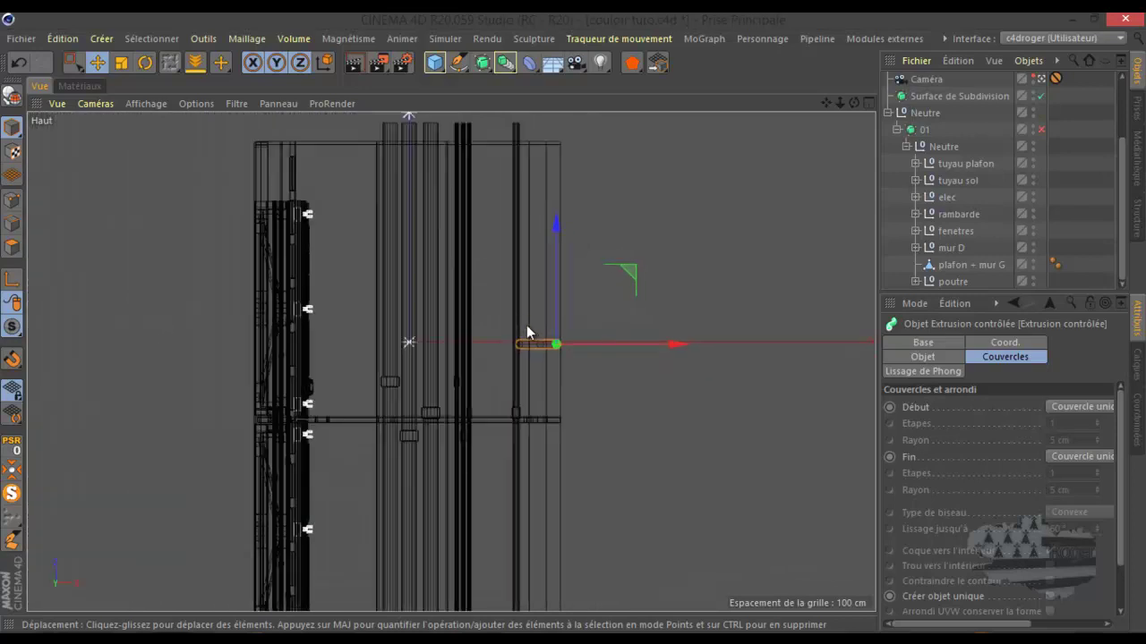
pyautogui.middleClick(529, 322)
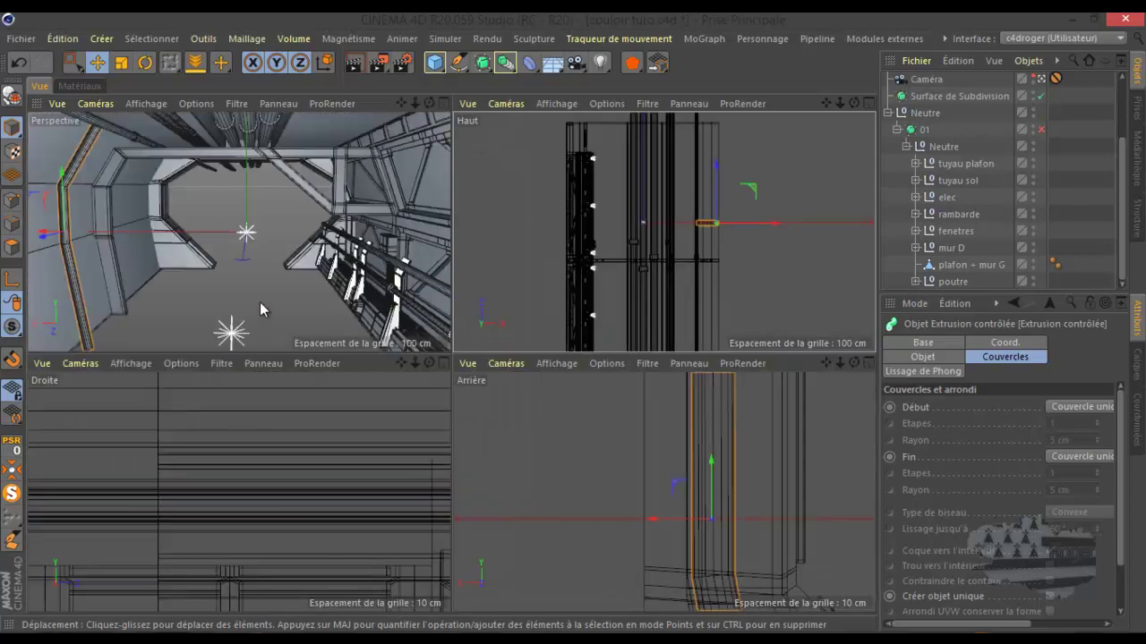
pyautogui.middleClick(260, 302)
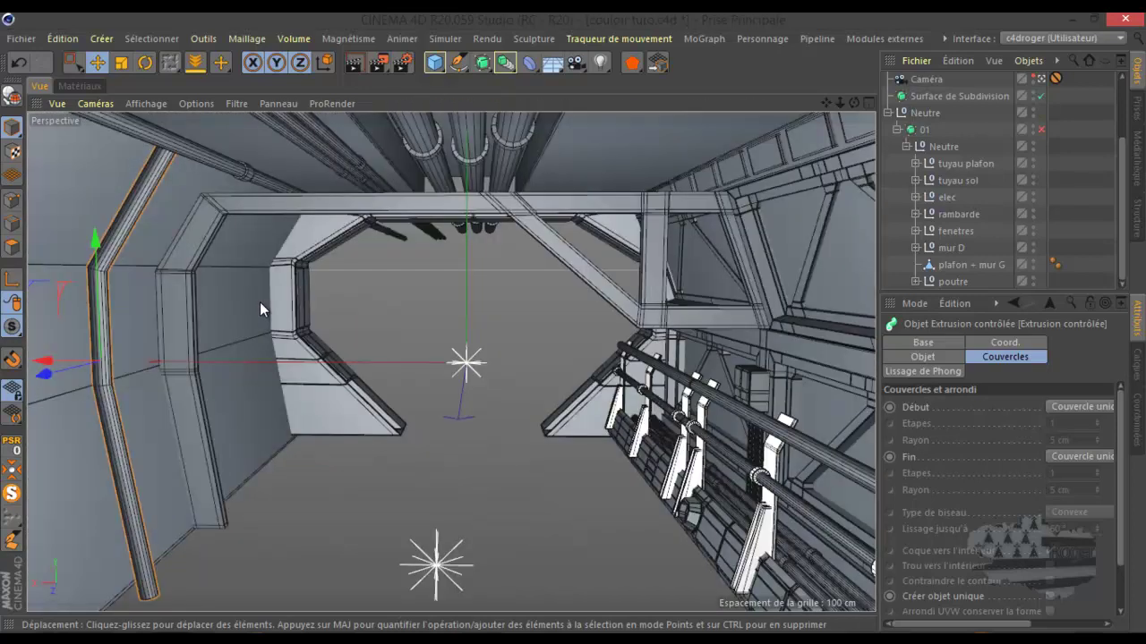
# - Set the radius of the Cercle profile in Extrusion contrôlée to 4 cm
pyautogui.scroll(3, 936, 122)
pyautogui.click(932, 97)
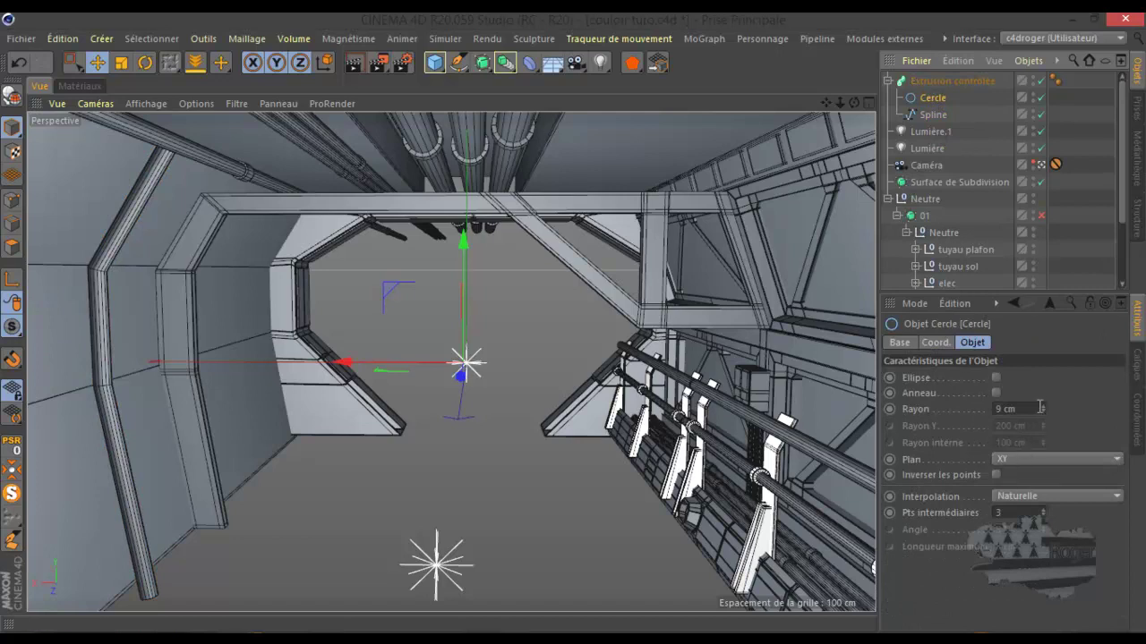
pyautogui.click(1045, 413)
pyautogui.click(1046, 413)
pyautogui.click(1045, 412)
pyautogui.click(1045, 412)
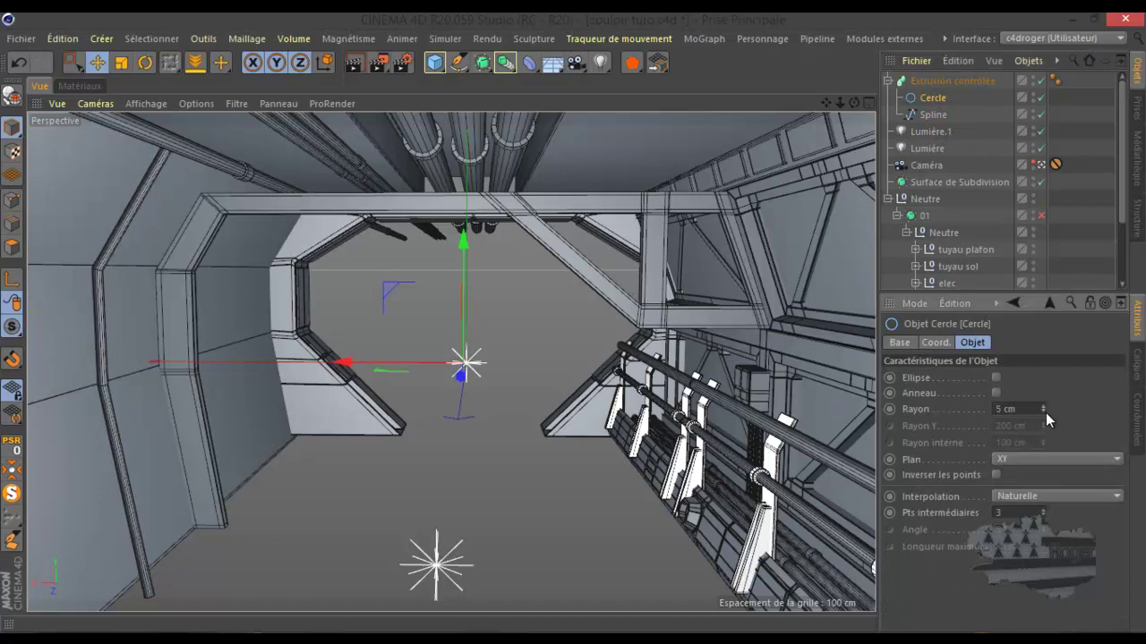
pyautogui.click(1046, 412)
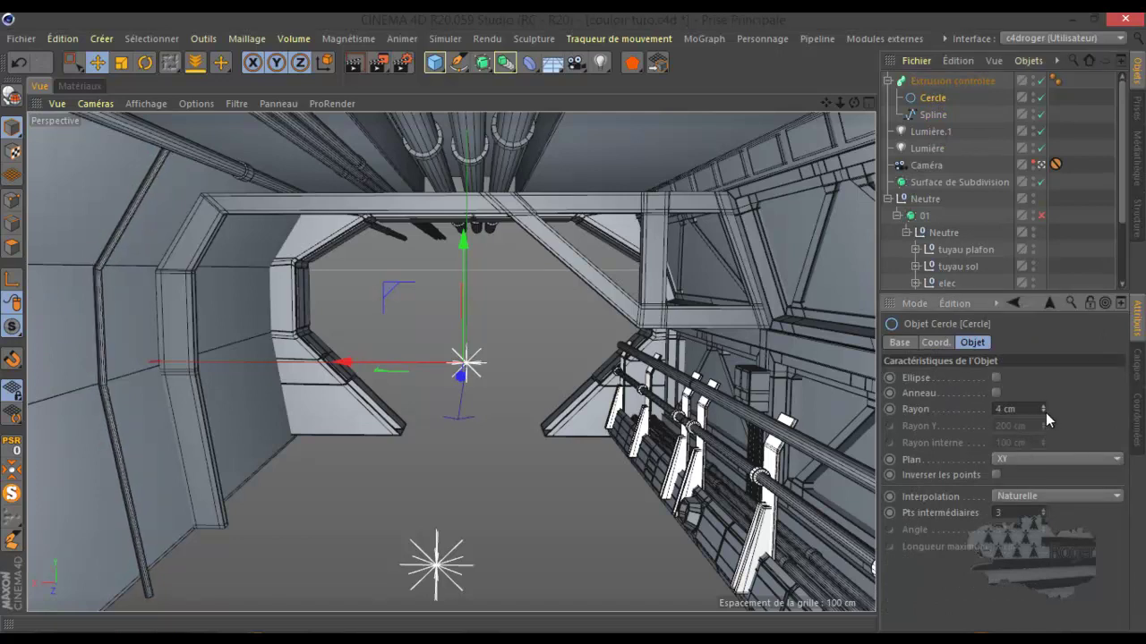
# - In the rear view, move the Extrusion contrôlée tube slightly outward against the left wall and check it in perspective
pyautogui.middleClick(620, 410)
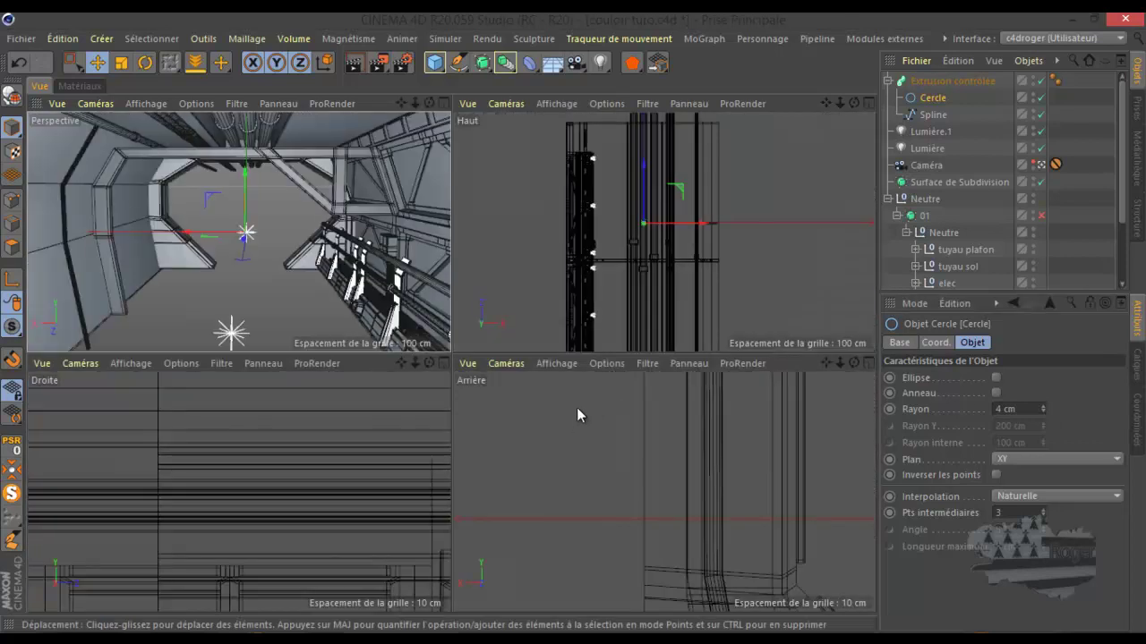
pyautogui.middleClick(579, 431)
pyautogui.scroll(5, 558, 377)
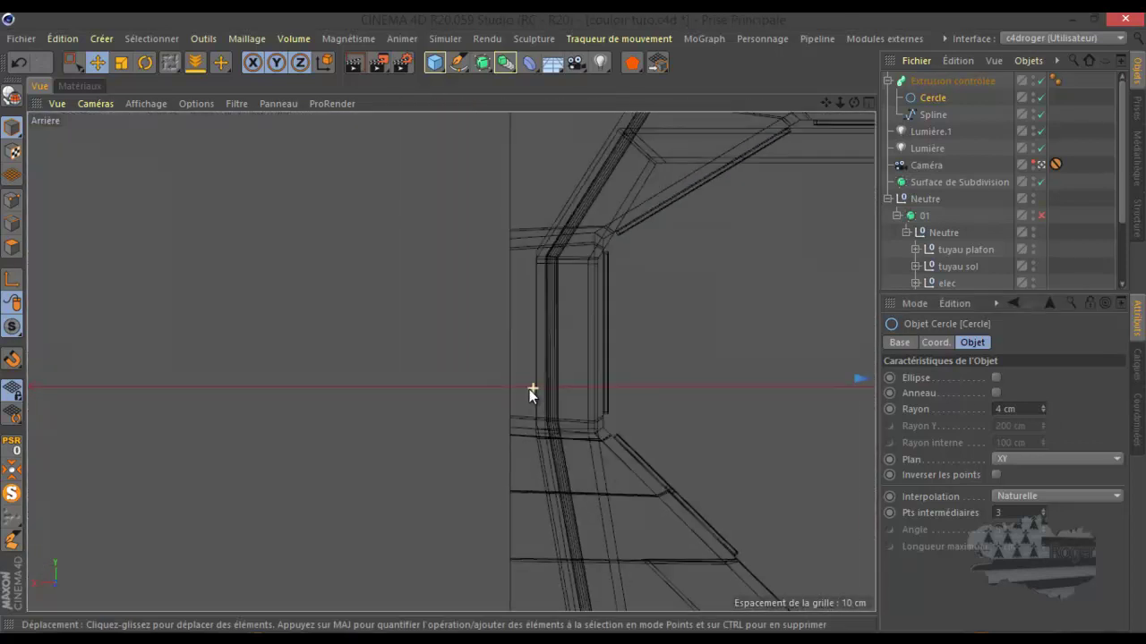
pyautogui.click(99, 61)
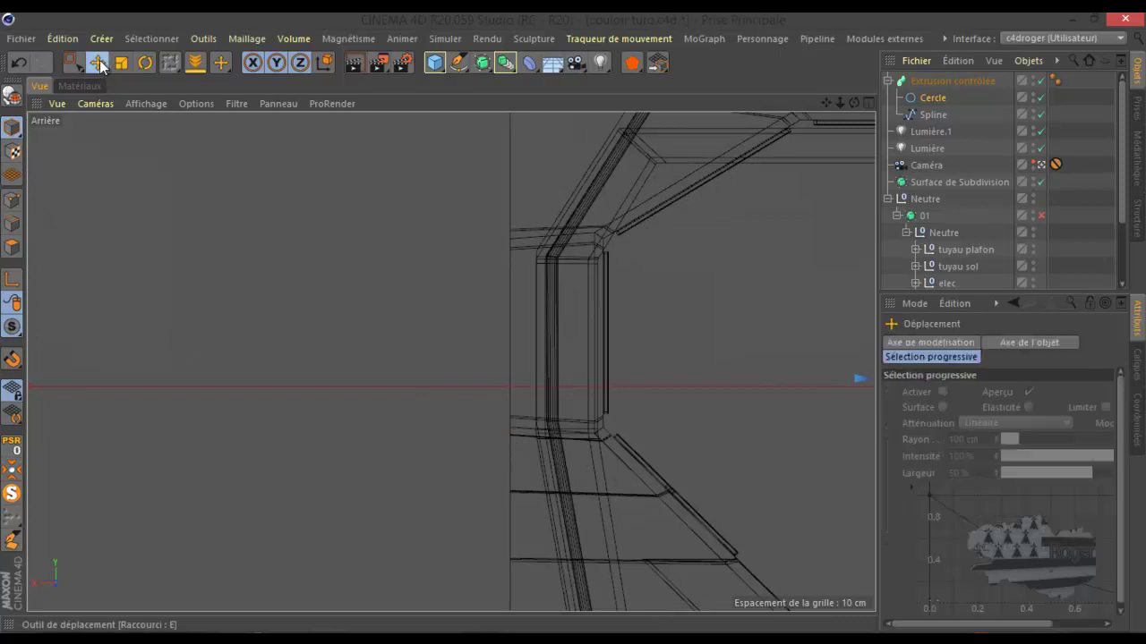
pyautogui.click(925, 80)
pyautogui.scroll(3, 514, 403)
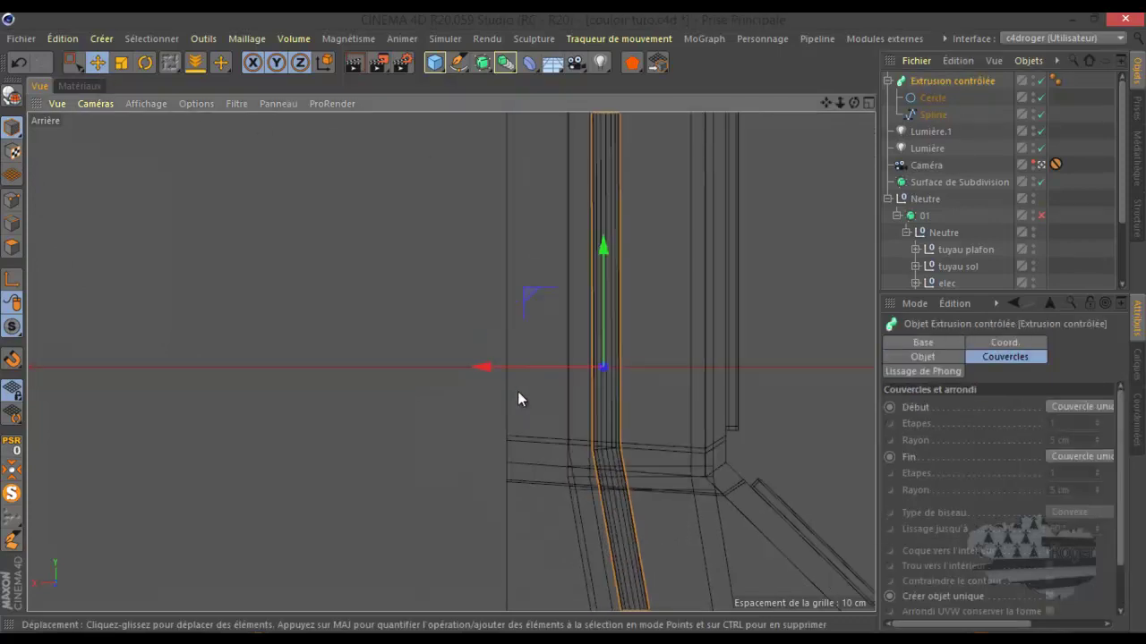
pyautogui.moveTo(486, 370); pyautogui.dragTo(465, 371)
pyautogui.middleClick(290, 305)
pyautogui.middleClick(272, 270)
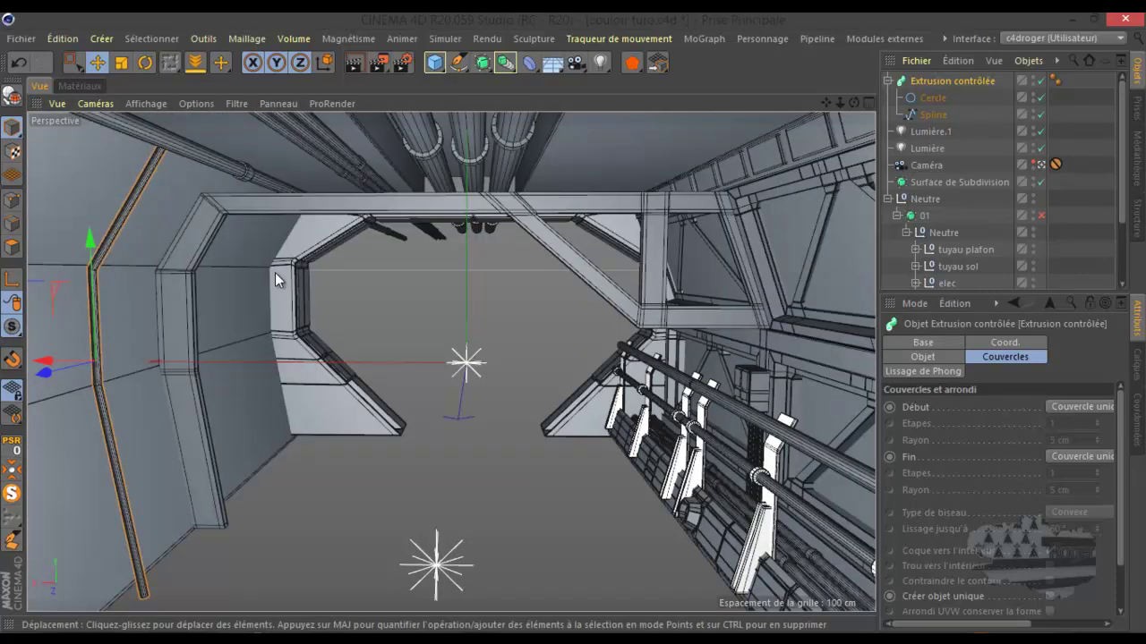
# - In the top view, duplicate the wall tube three times along Z to form a row of four closely spaced parallel tubes
pyautogui.middleClick(281, 283)
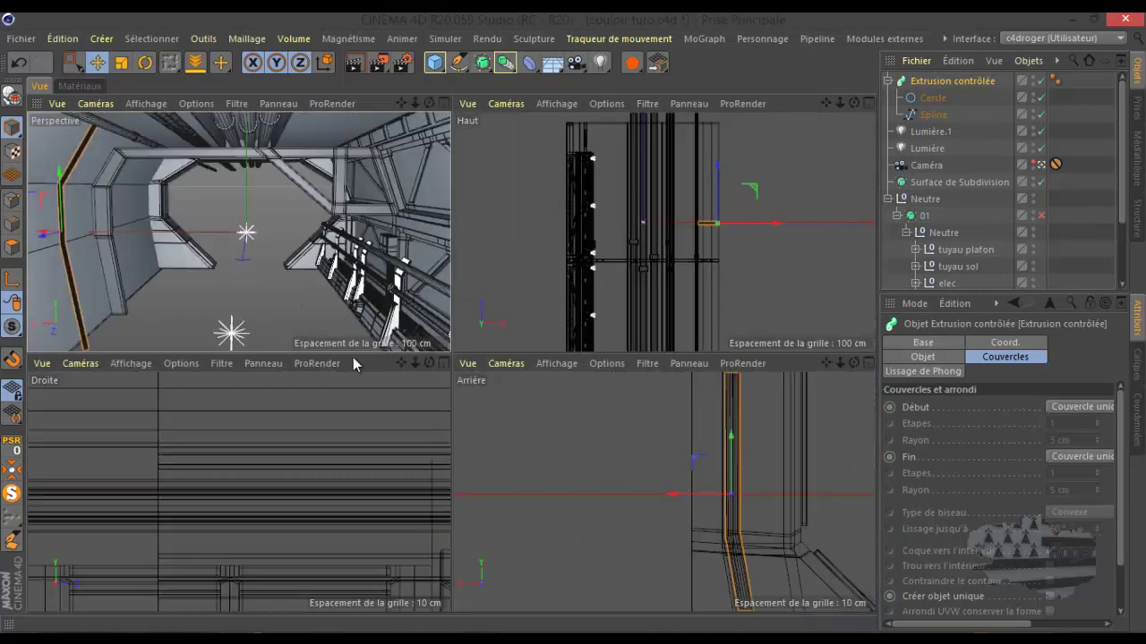
pyautogui.middleClick(627, 316)
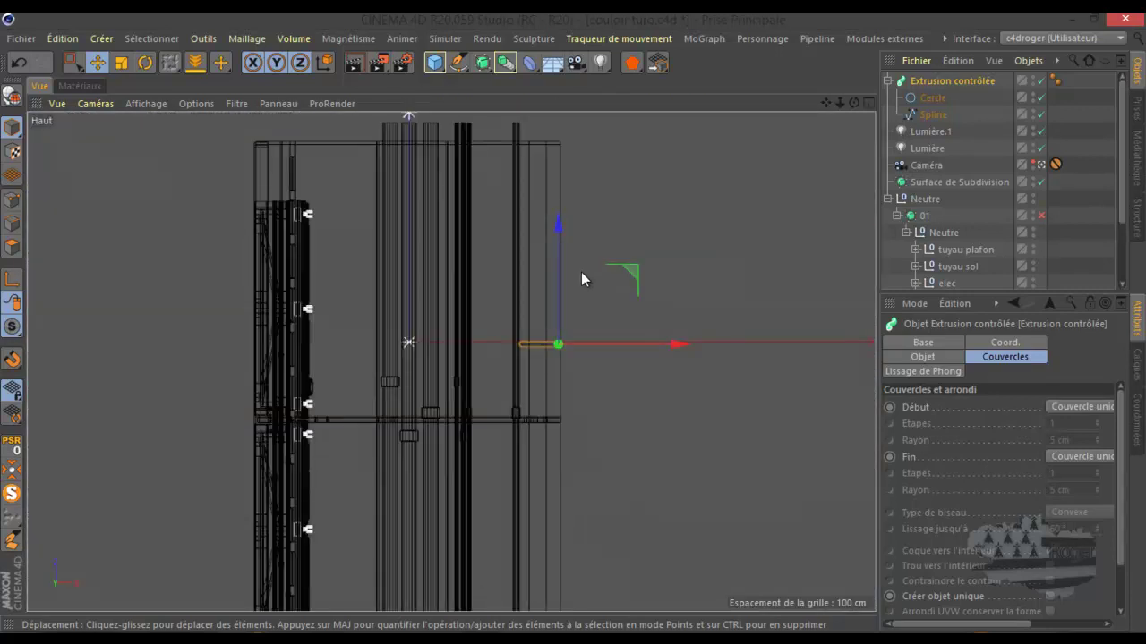
pyautogui.moveTo(560, 225); pyautogui.dragTo(560, 217)
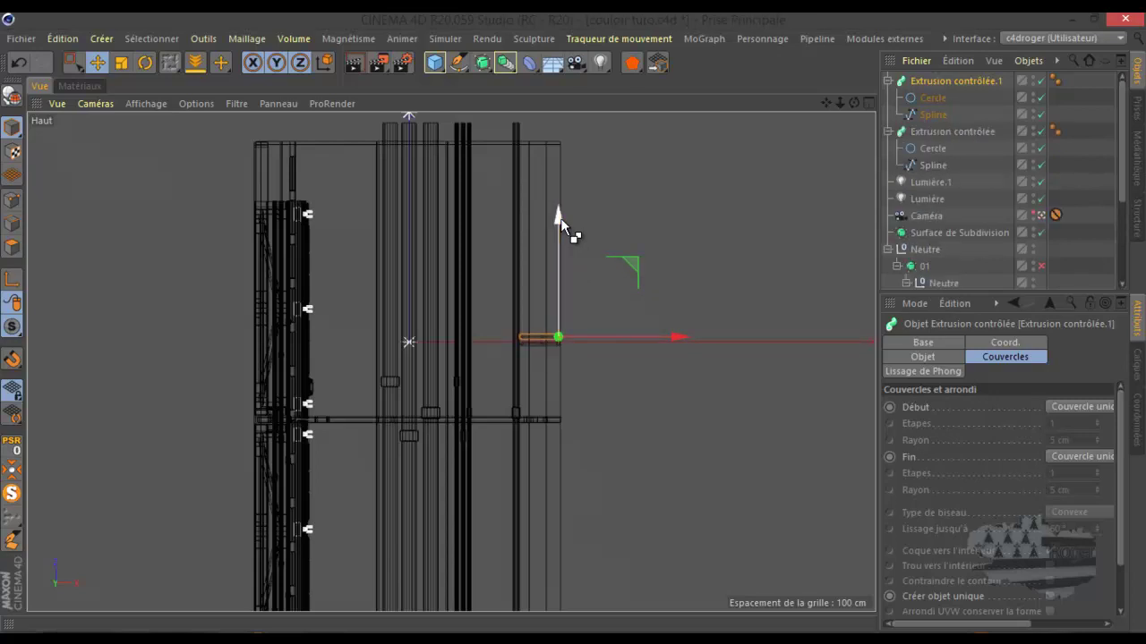
pyautogui.scroll(5, 545, 332)
pyautogui.moveTo(597, 246); pyautogui.dragTo(596, 239)
pyautogui.keyDown('ctrl'); pyautogui.moveTo(598, 236); pyautogui.dragTo(595, 291); pyautogui.keyUp('ctrl')
pyautogui.middleClick(350, 330)
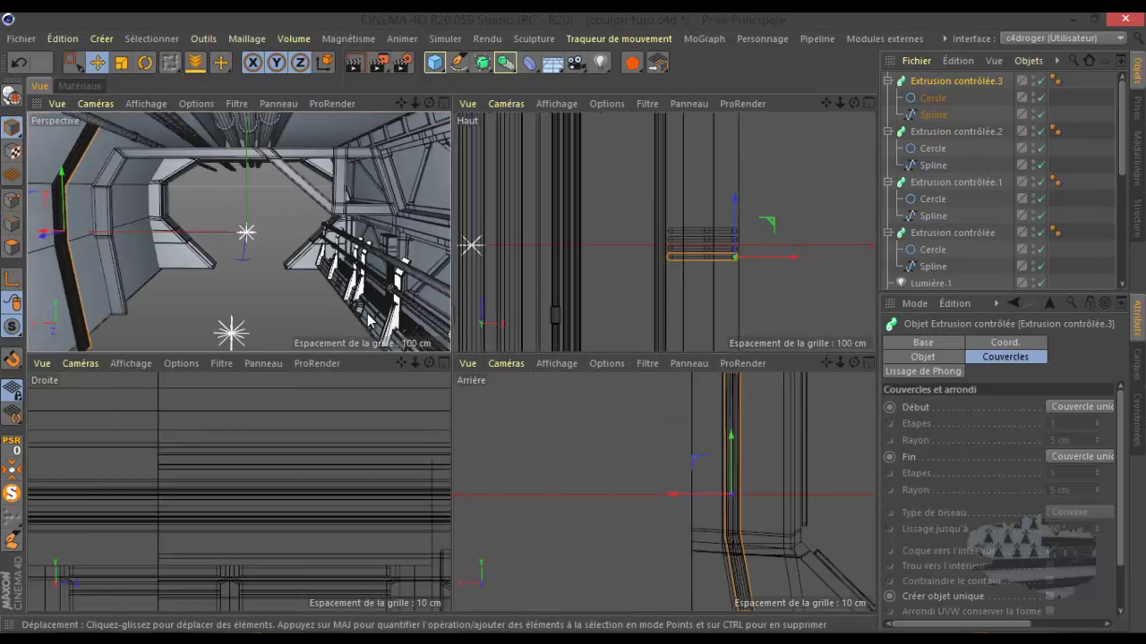
pyautogui.middleClick(369, 320)
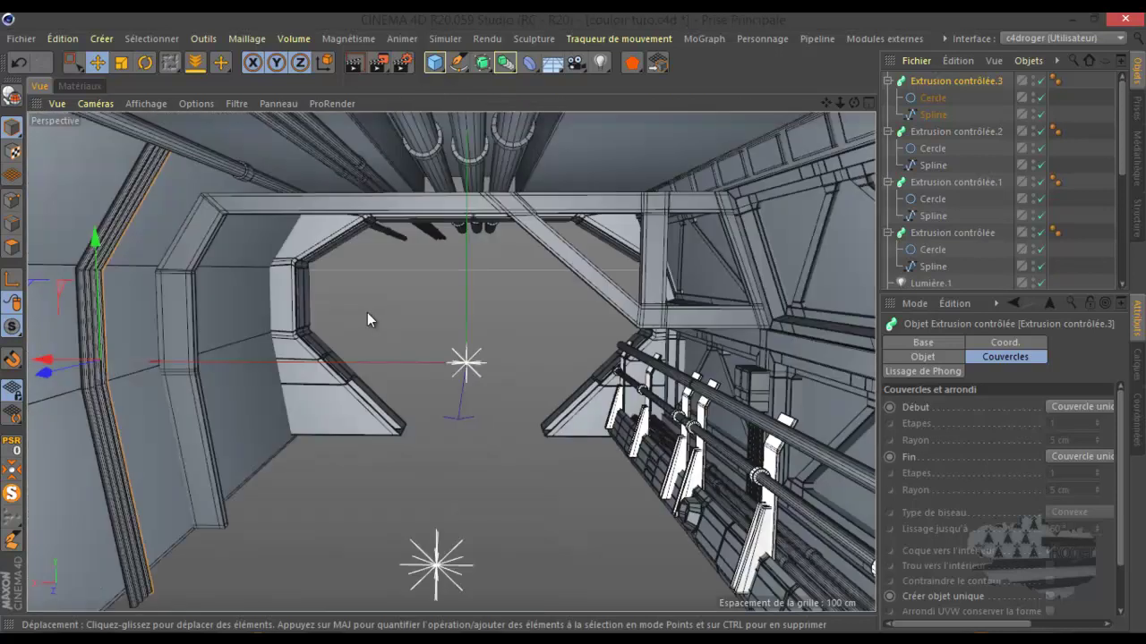
# - Render the perspective view, disable Occlusion ambiante in the render settings, and render again for comparison
pyautogui.click(351, 66)
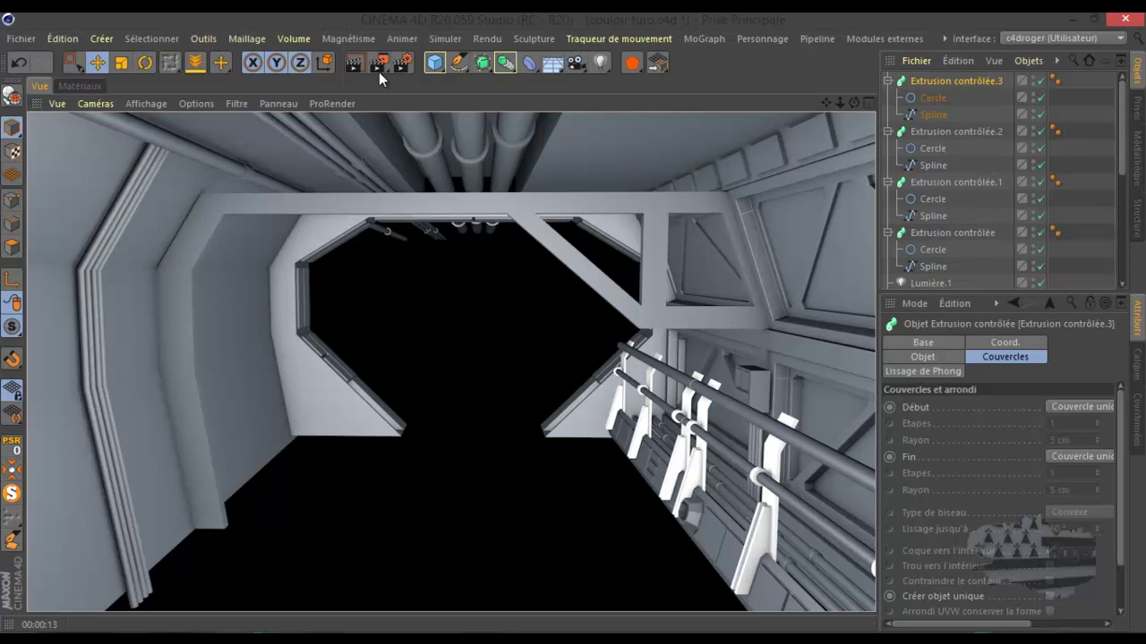
pyautogui.click(403, 62)
pyautogui.click(410, 220)
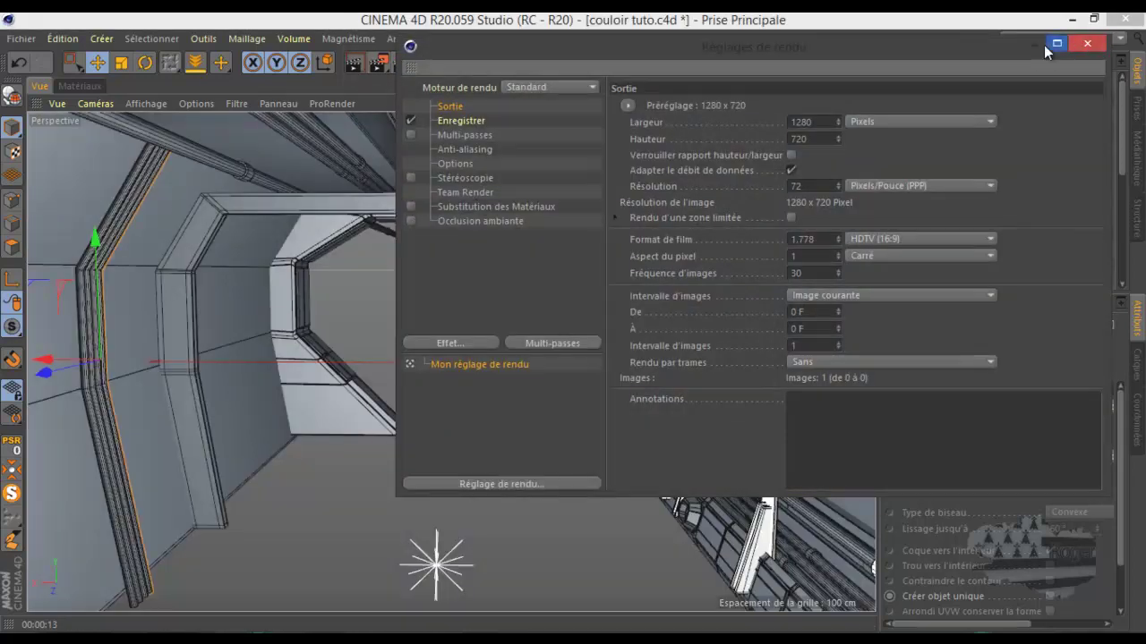
pyautogui.click(1087, 43)
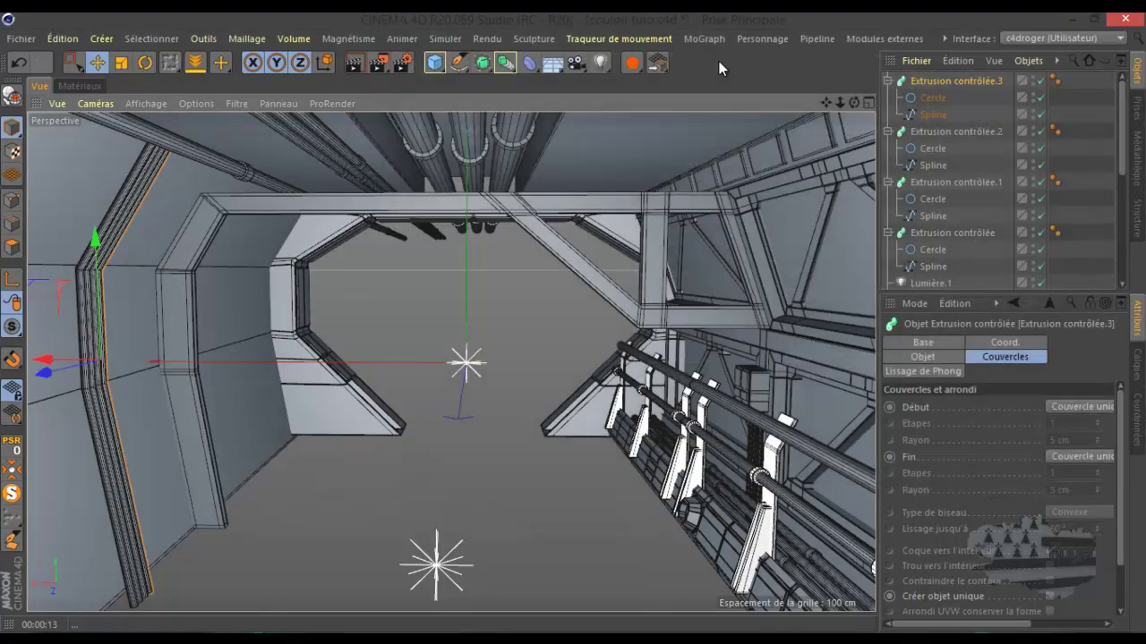
pyautogui.click(354, 64)
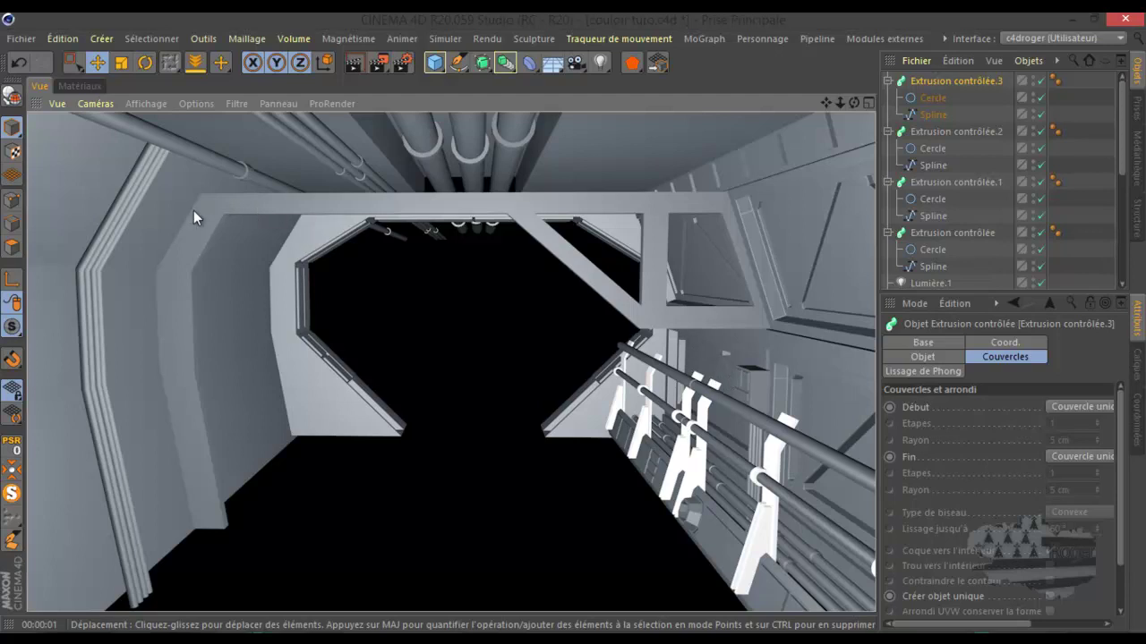
# - Enable Occlusion ambiante in the render settings and render the perspective view again
pyautogui.click(401, 68)
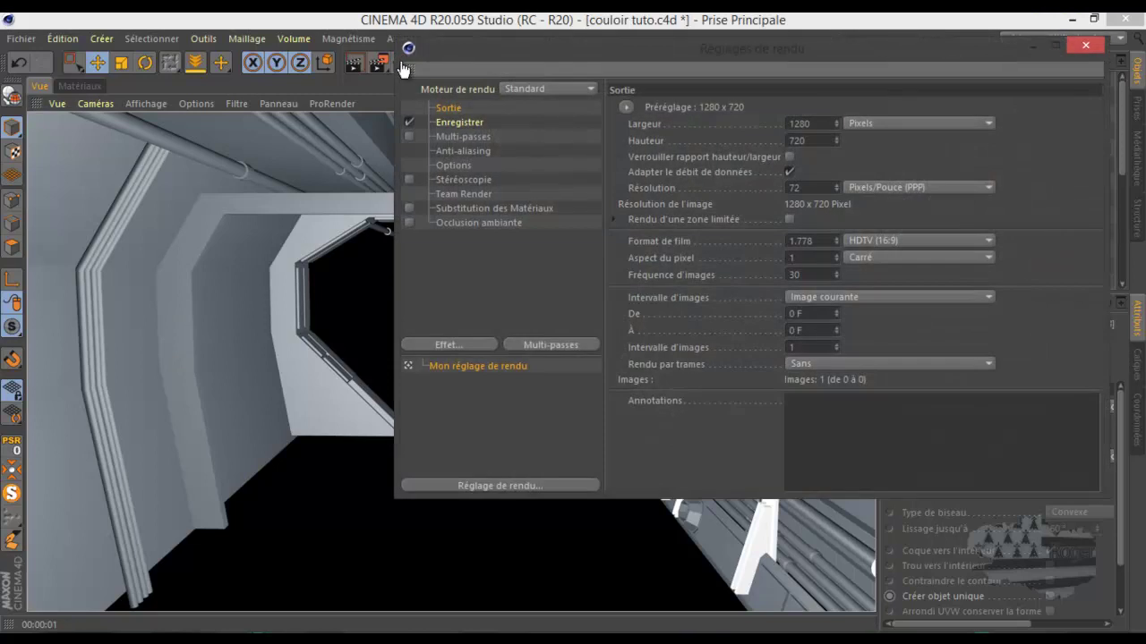
pyautogui.click(409, 222)
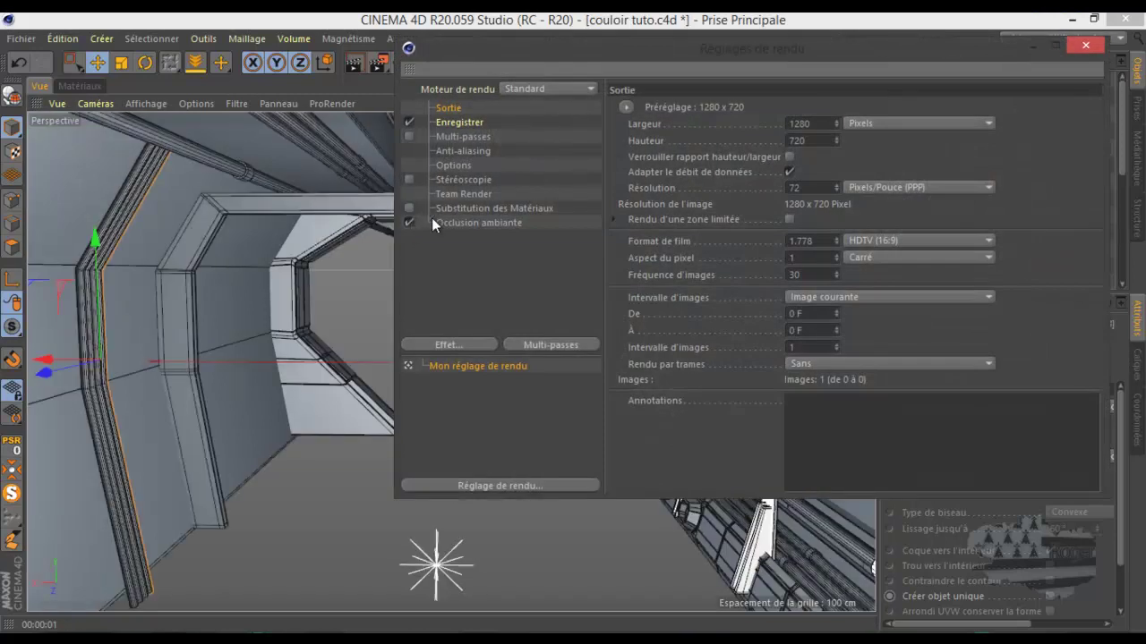
pyautogui.click(1084, 45)
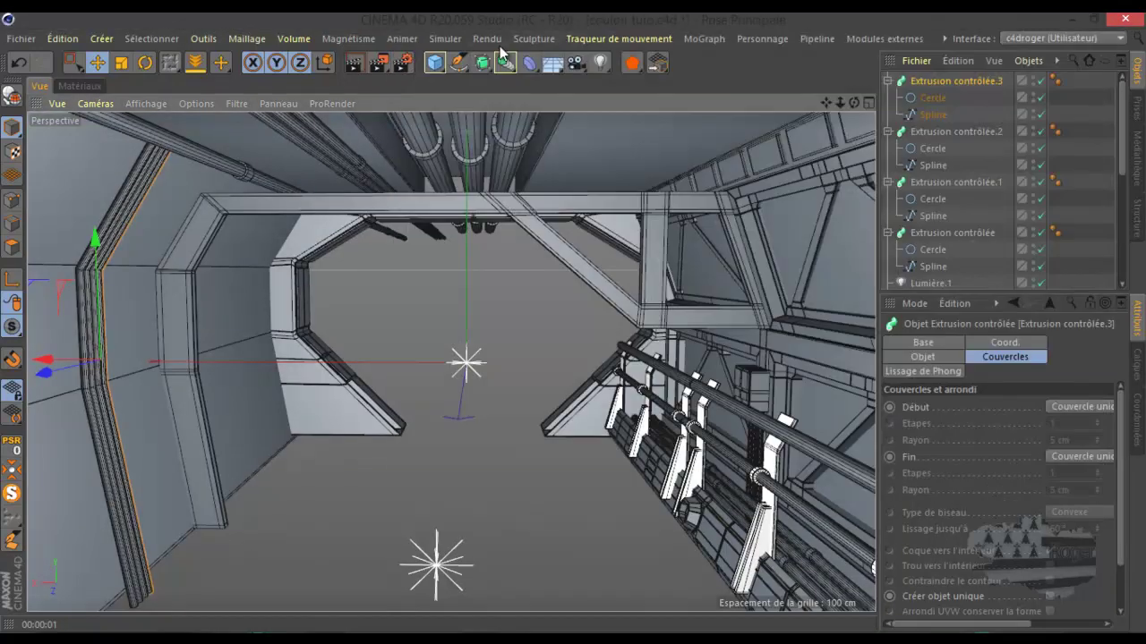
pyautogui.click(355, 66)
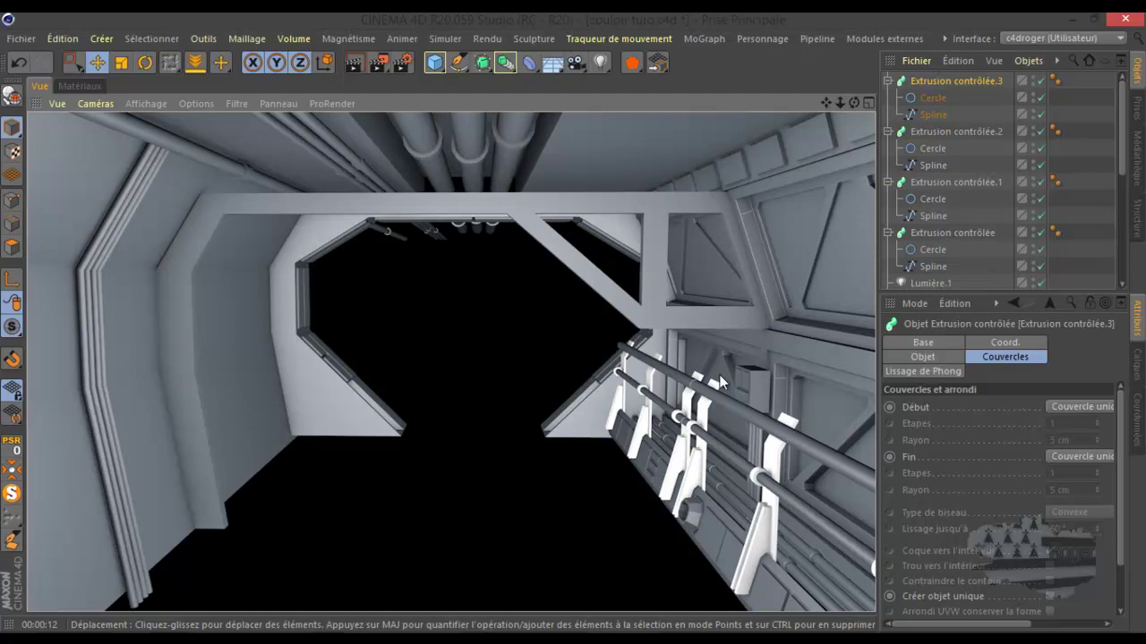
# - Select the nearest Plan beam frame and compare the corridor with the reference render
pyautogui.click(556, 204)
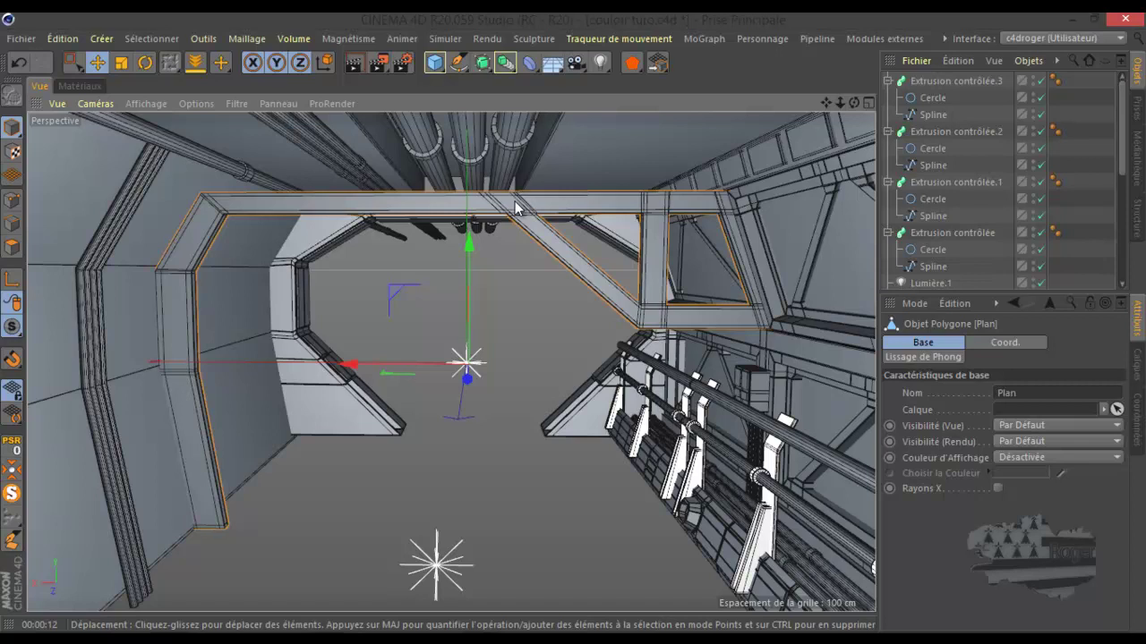
pyautogui.click(501, 624)
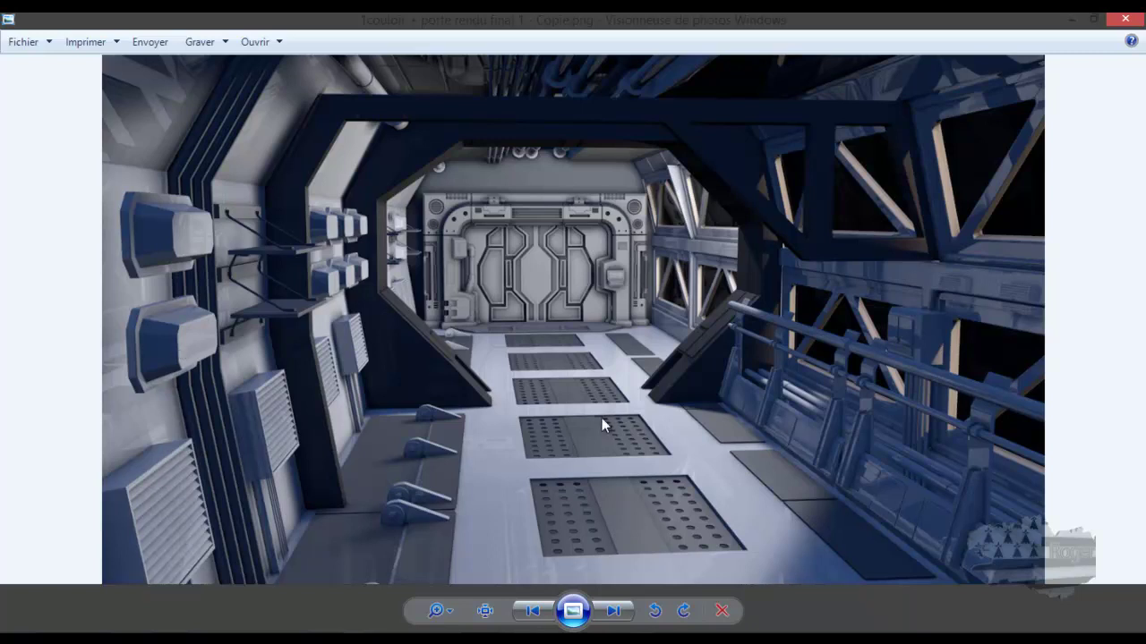
pyautogui.click(1072, 17)
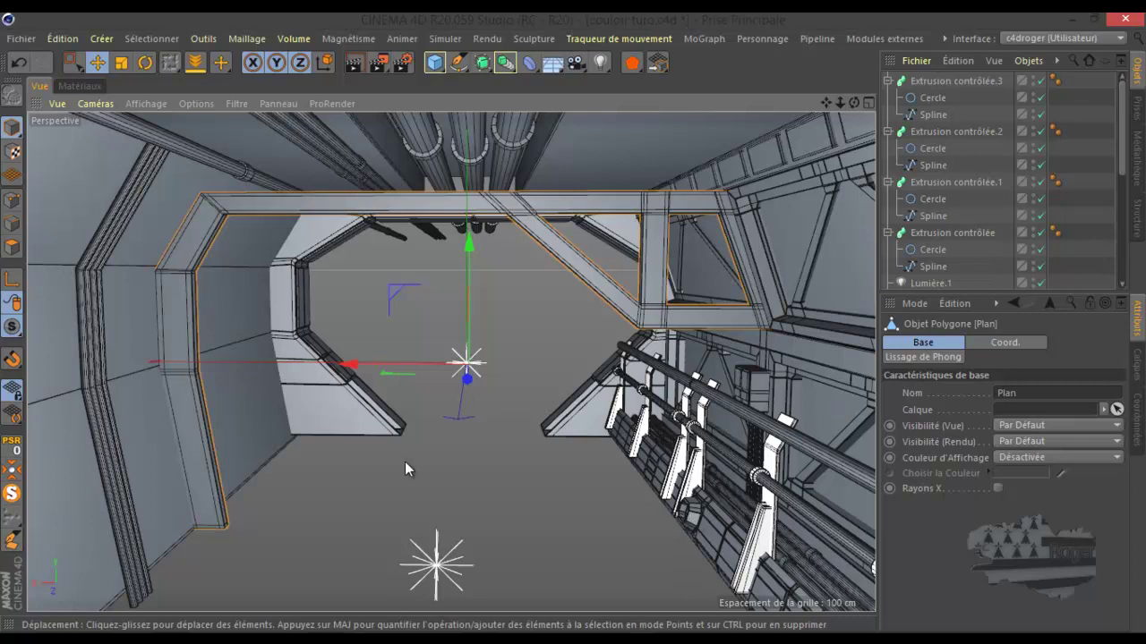
pyautogui.click(477, 537)
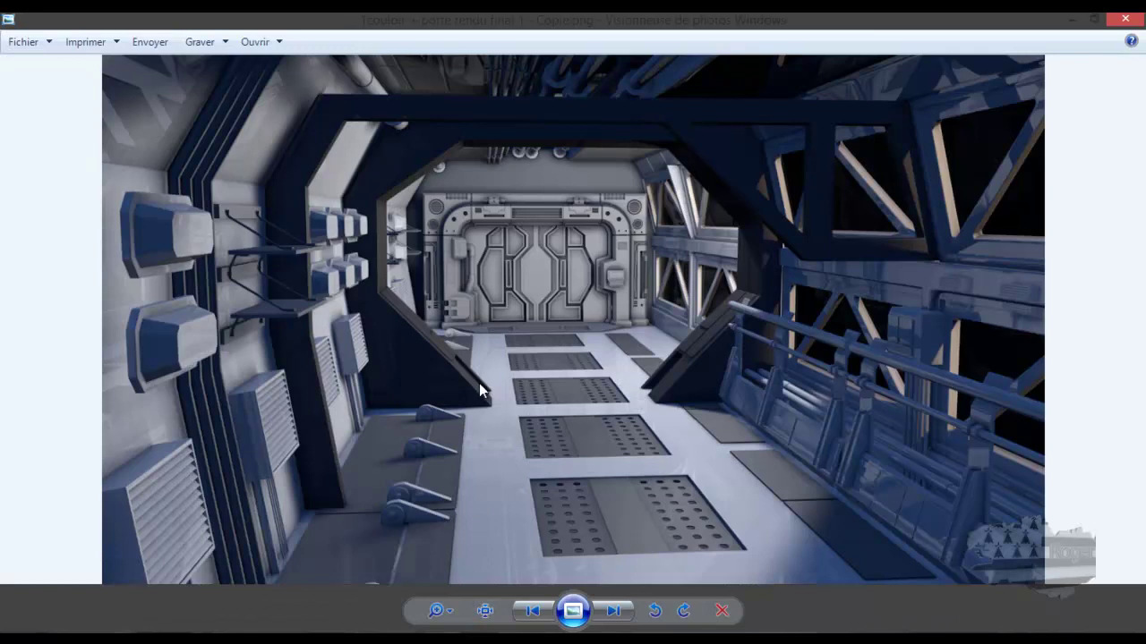